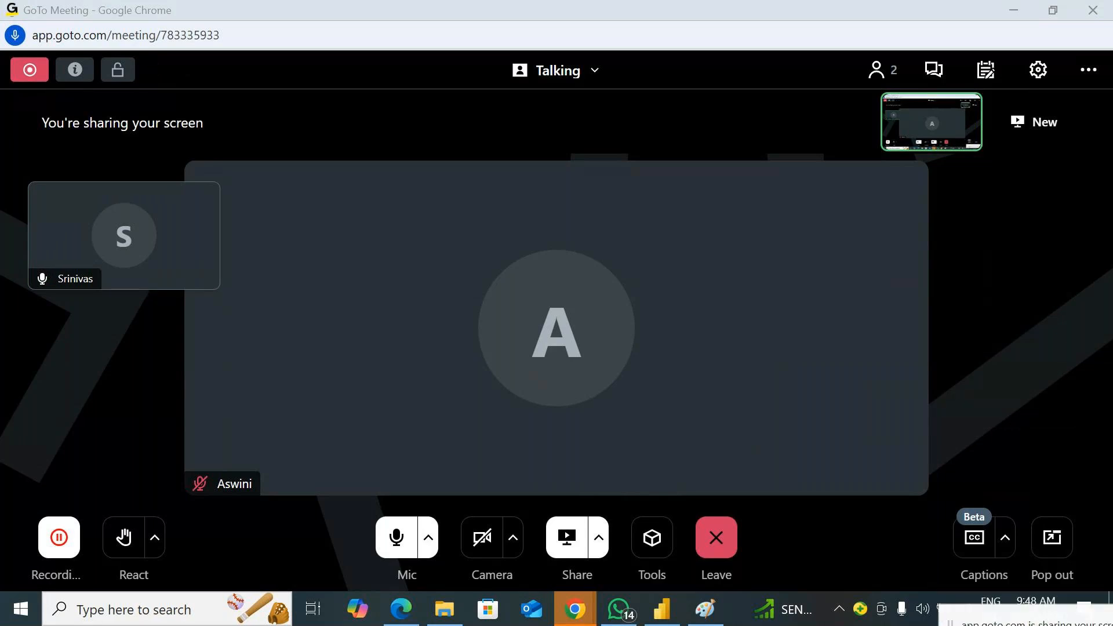
Switch to Power BI Desktop and add an empty card to Page 7, resized to fit near the canvas's upper-left corner
click(661, 609)
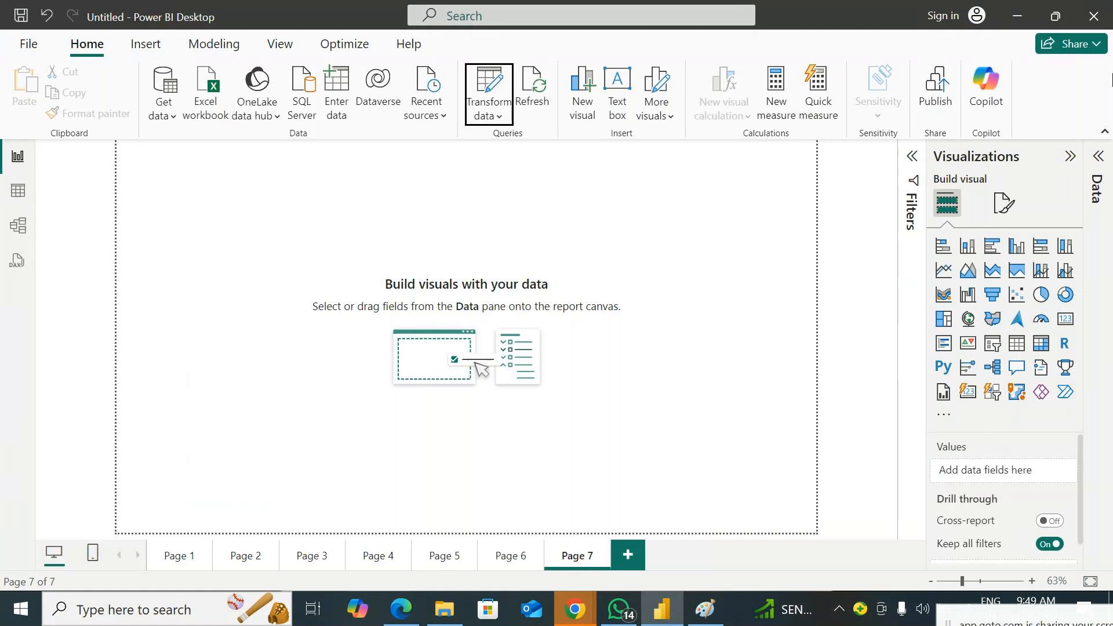
click(1066, 320)
drag(242, 218, 284, 261)
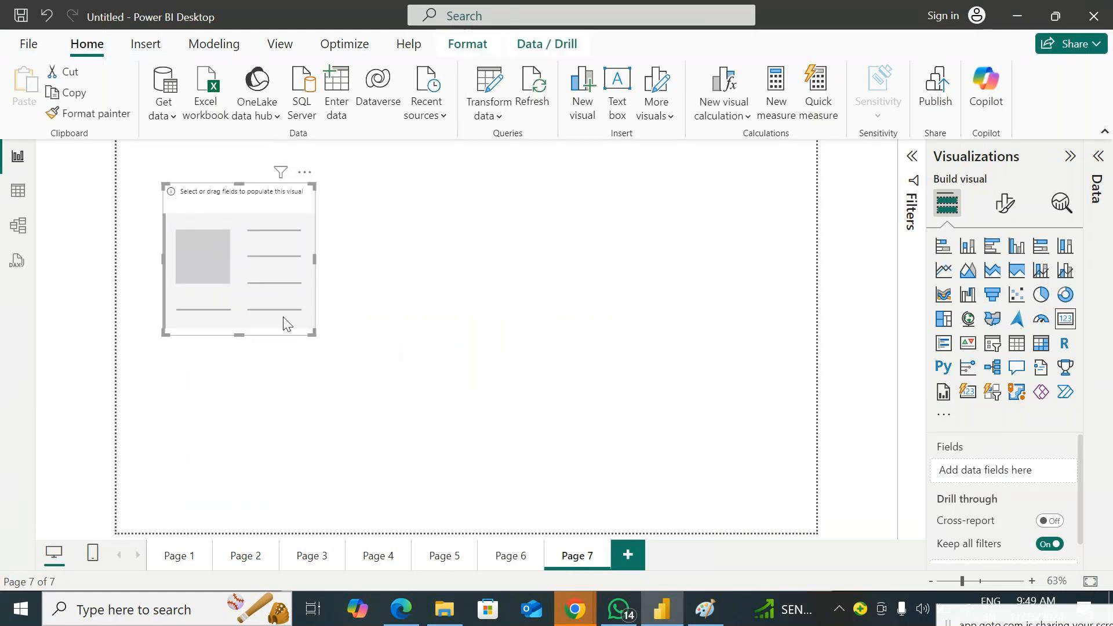
drag(313, 334, 342, 323)
drag(274, 269, 233, 252)
drag(300, 309, 288, 270)
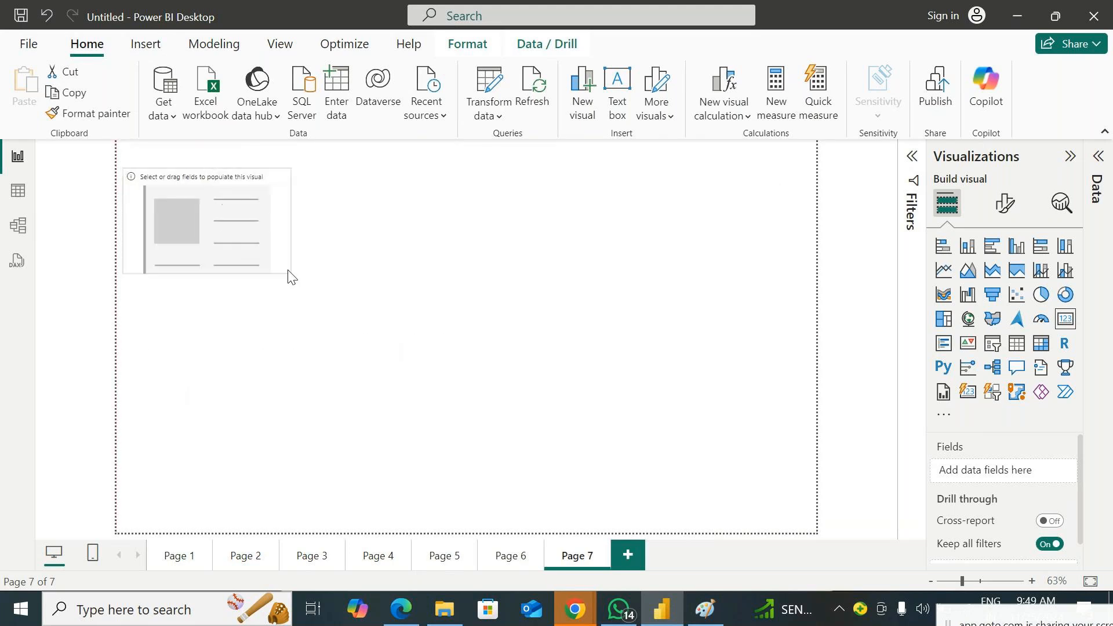
In Power Query, delete the financials query's Filtered Rows2, Filtered Rows1, Filtered Rows and Removed Other Columns steps, and apply the changes to the report
click(1097, 157)
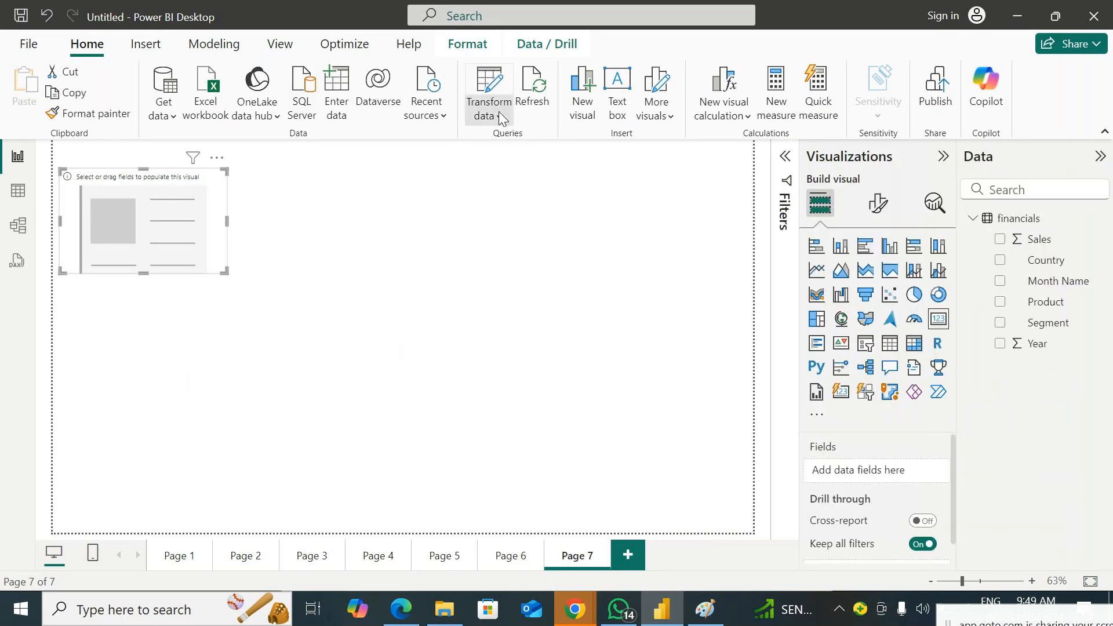
click(489, 97)
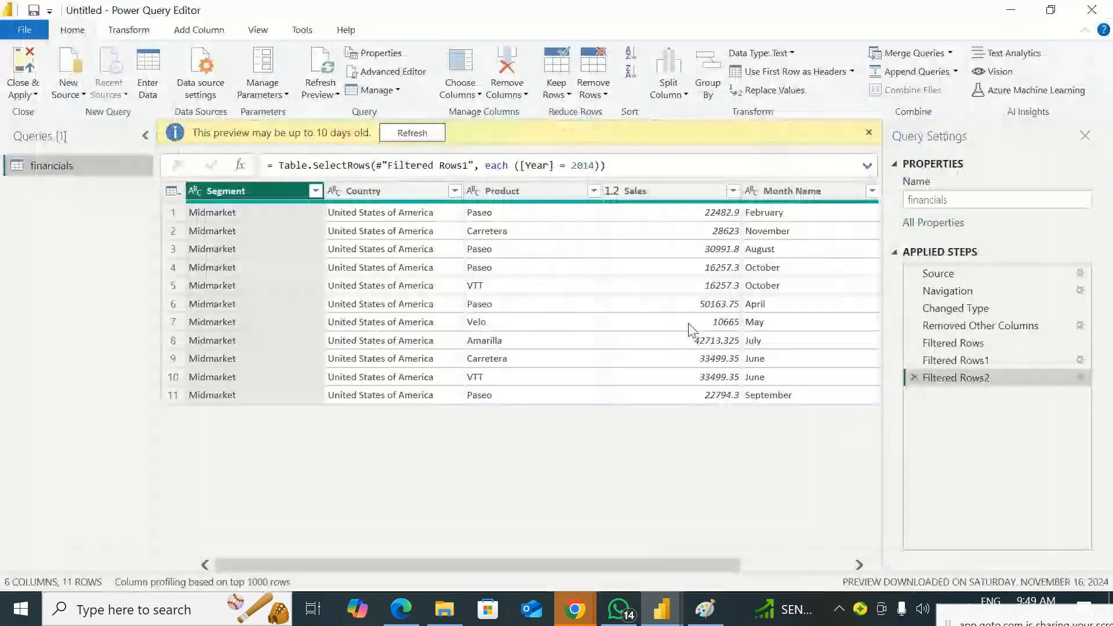
click(915, 377)
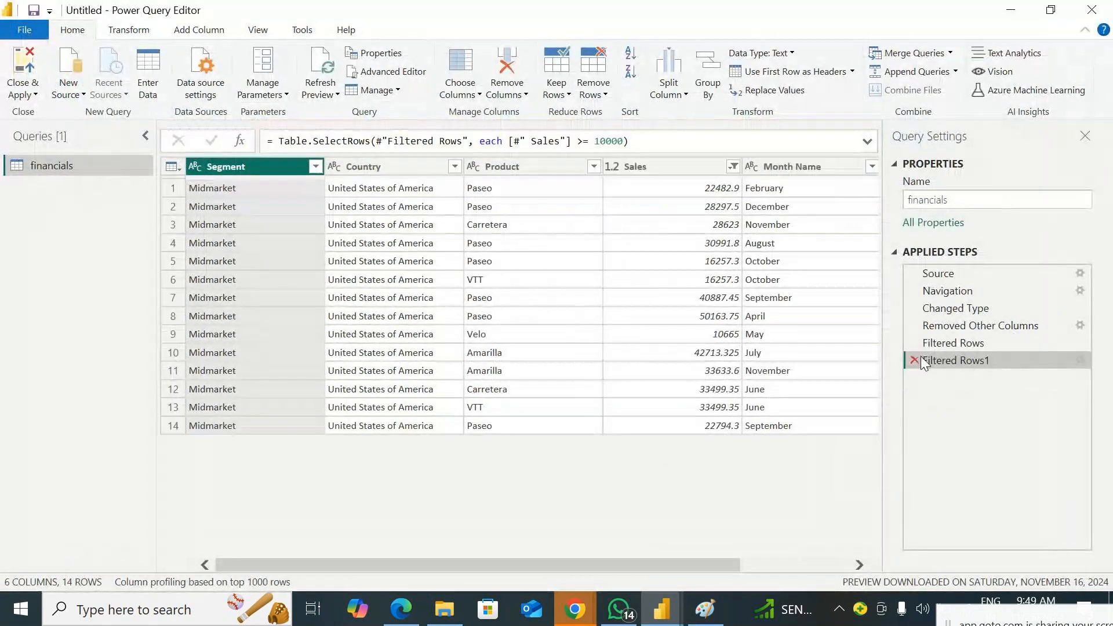
click(919, 350)
click(913, 360)
click(915, 343)
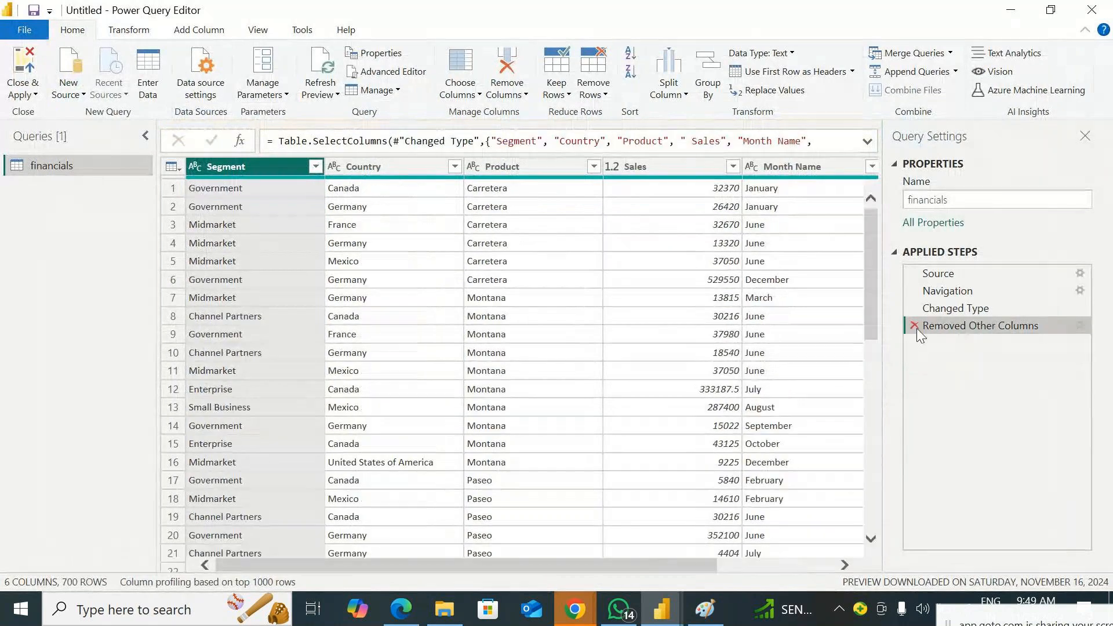
click(916, 327)
click(34, 96)
click(50, 114)
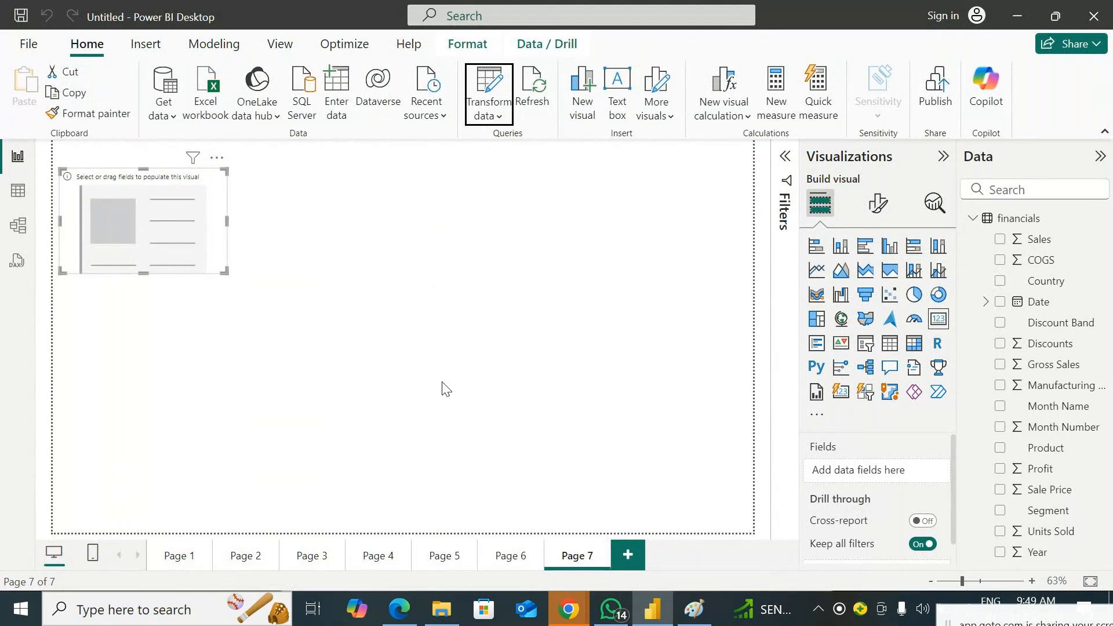
Add a new report page with a card showing Sales, shortened and placed in the canvas's upper-left corner
click(626, 556)
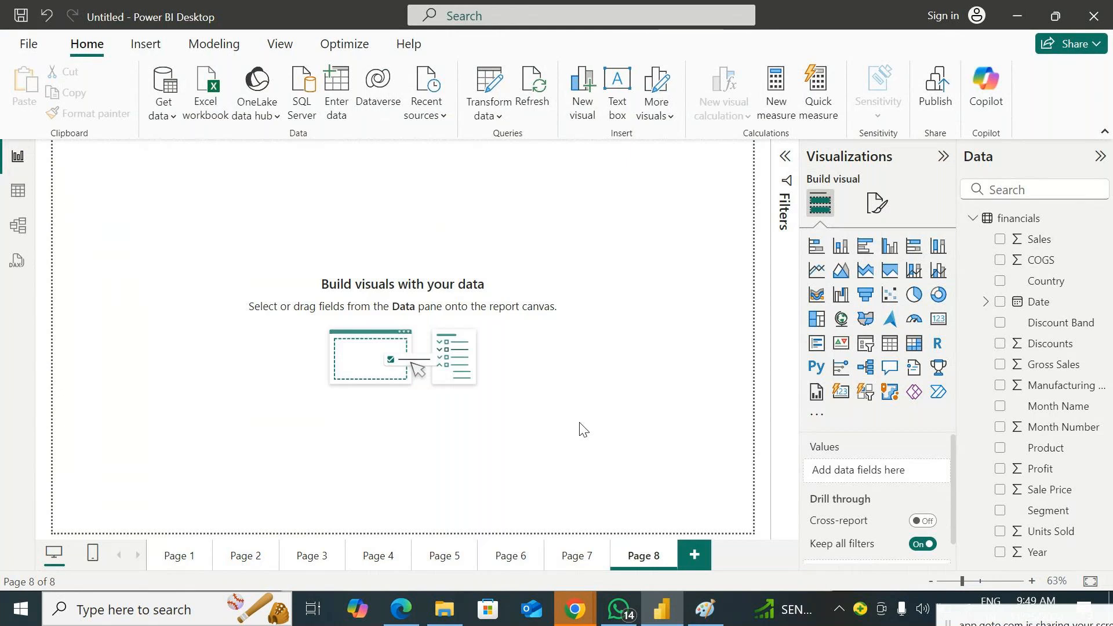
click(939, 320)
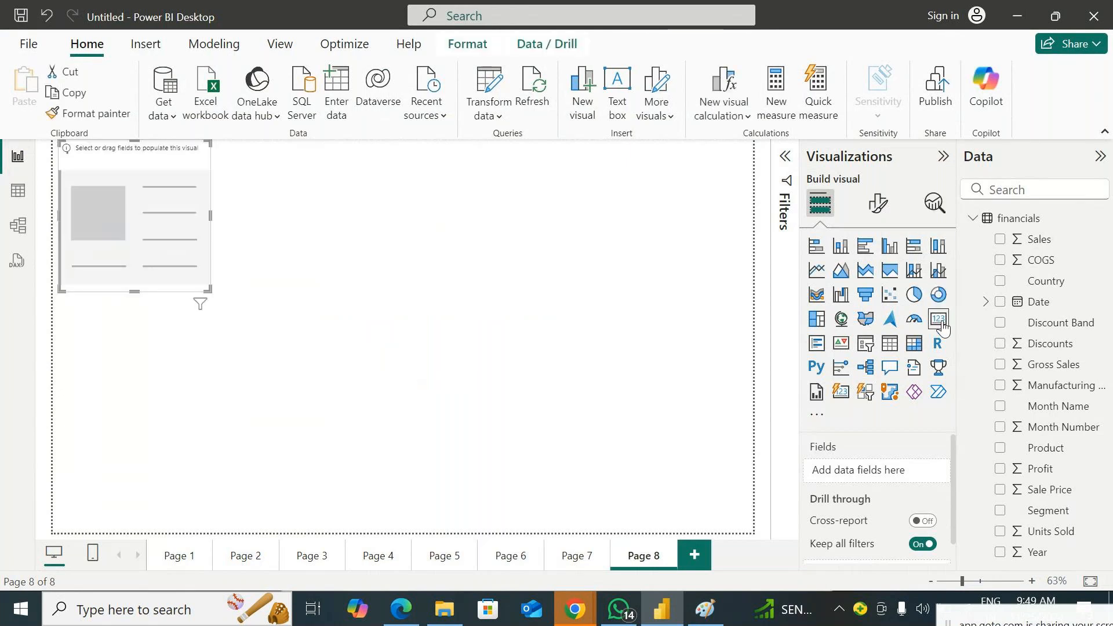
drag(1052, 238, 203, 224)
drag(208, 291, 216, 231)
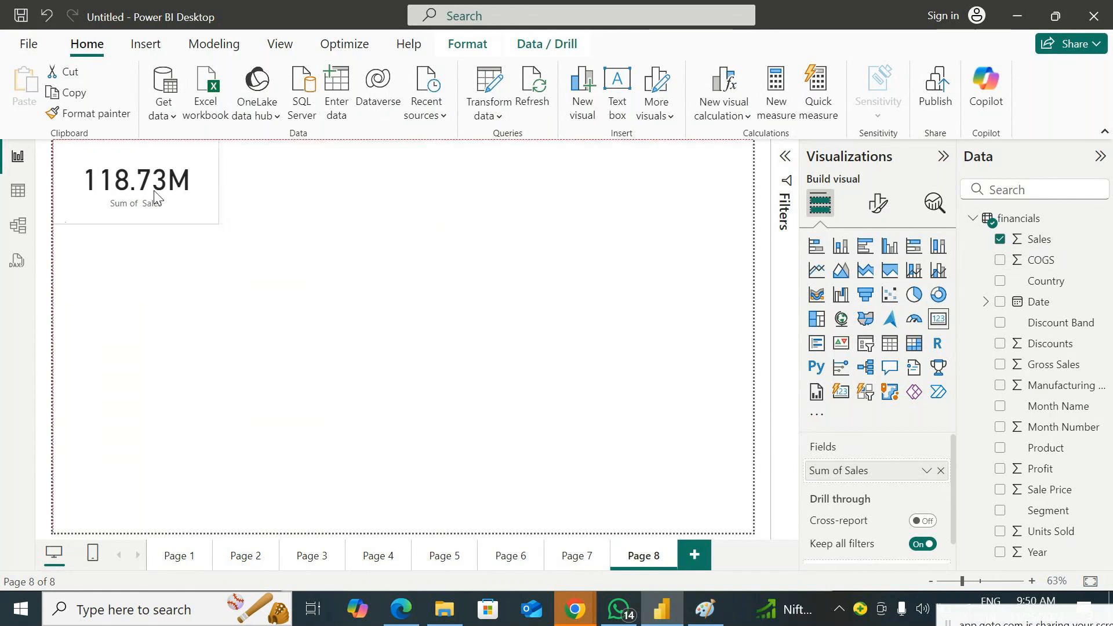
Add a card showing Profit, made narrower and placed in the canvas's upper-right corner
click(383, 347)
drag(1064, 480, 572, 187)
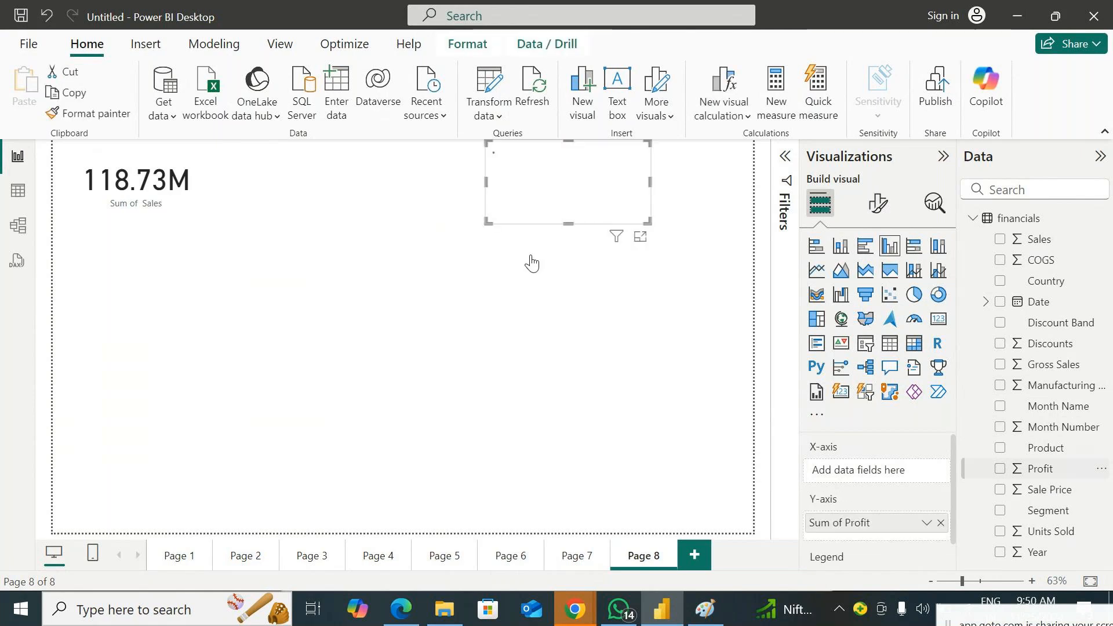
click(939, 319)
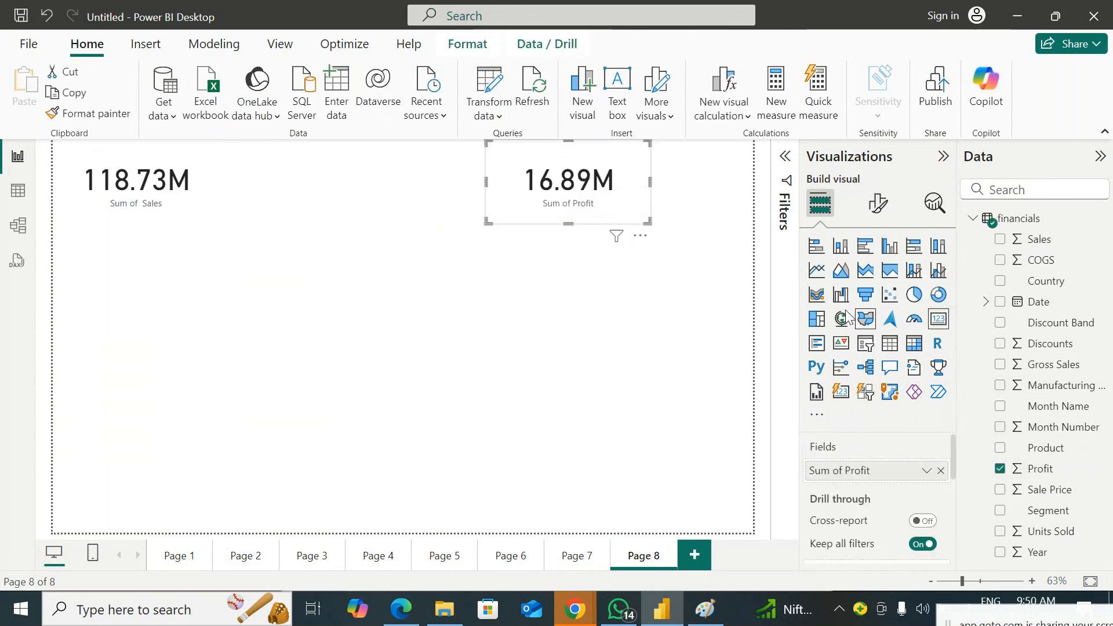
drag(562, 197, 665, 197)
drag(589, 222, 617, 215)
Add a card with the distinct count of Country, sized to match and placed directly below the Profit card
click(762, 304)
click(937, 320)
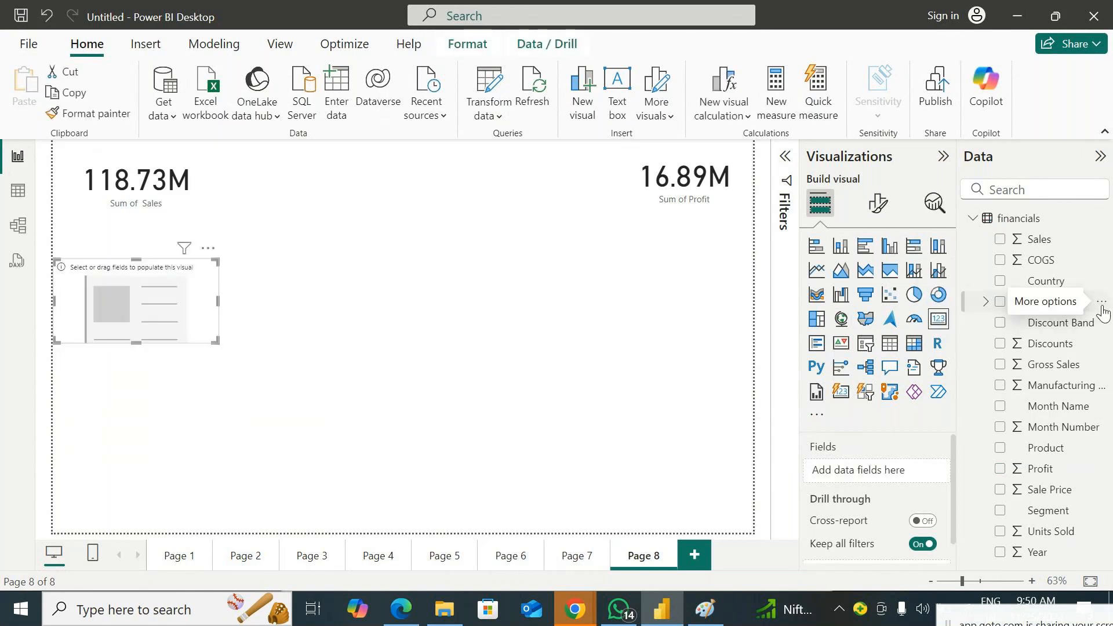
drag(1046, 281, 174, 310)
click(926, 470)
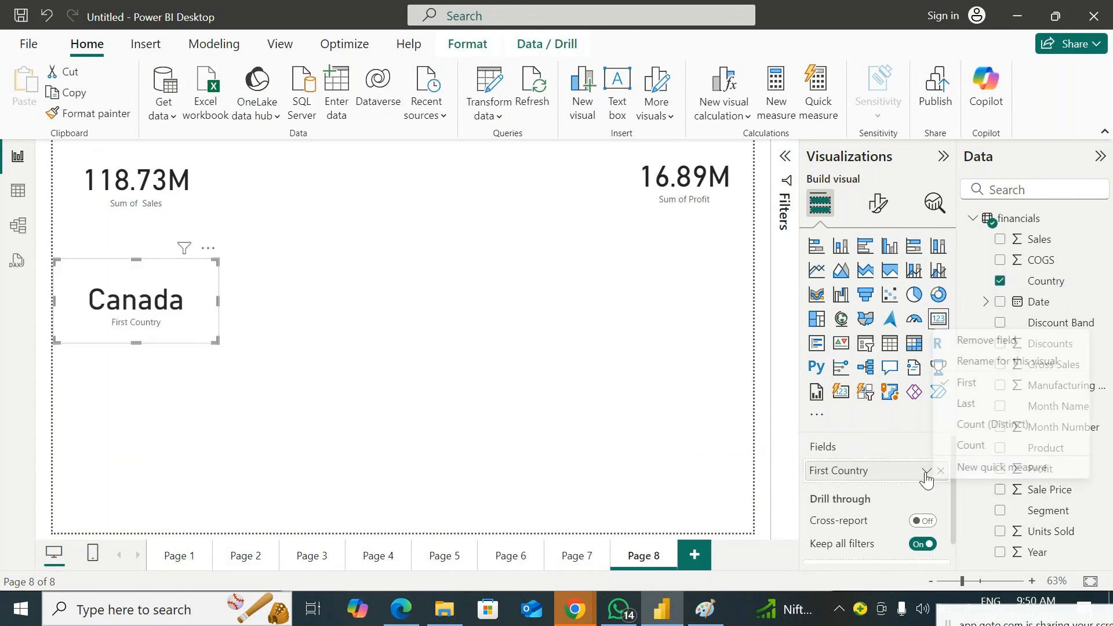
click(1016, 444)
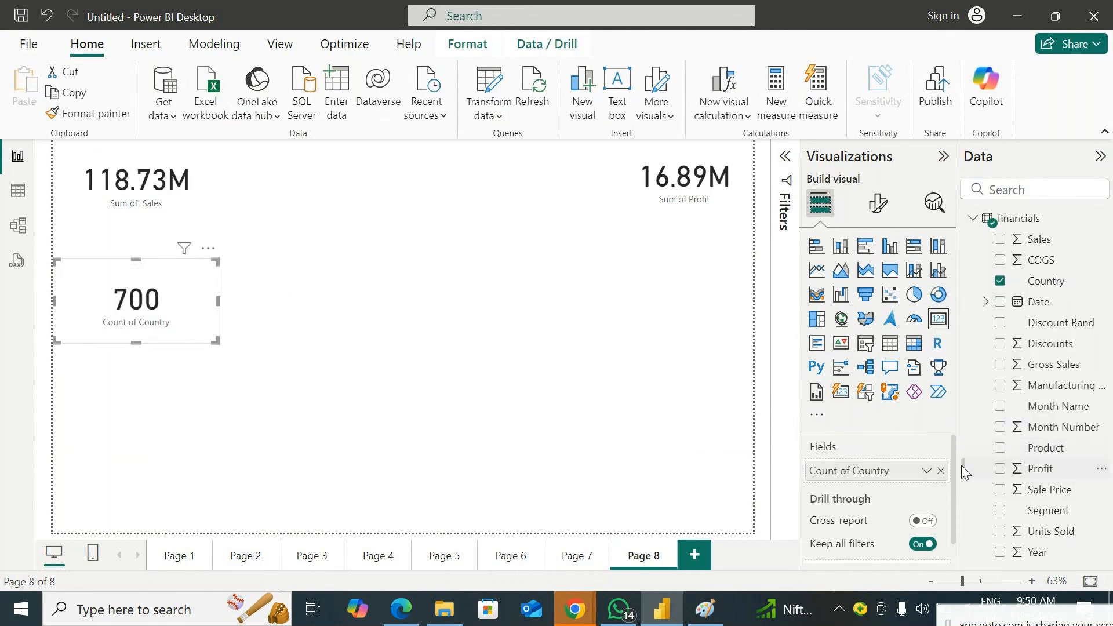
click(926, 470)
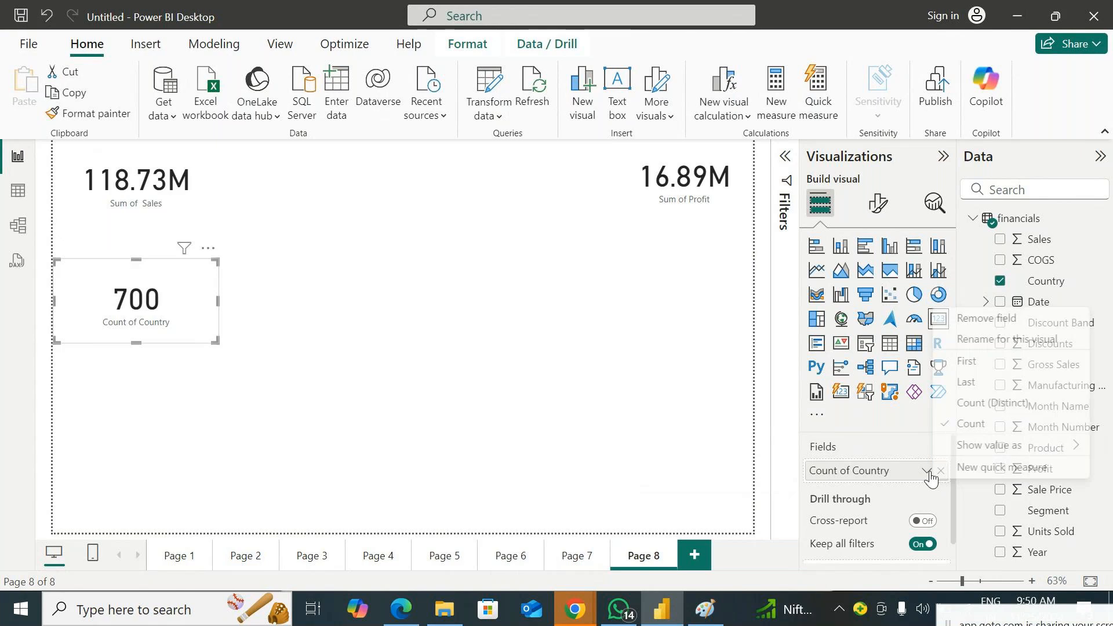
click(988, 403)
drag(153, 322, 687, 288)
drag(604, 313, 615, 303)
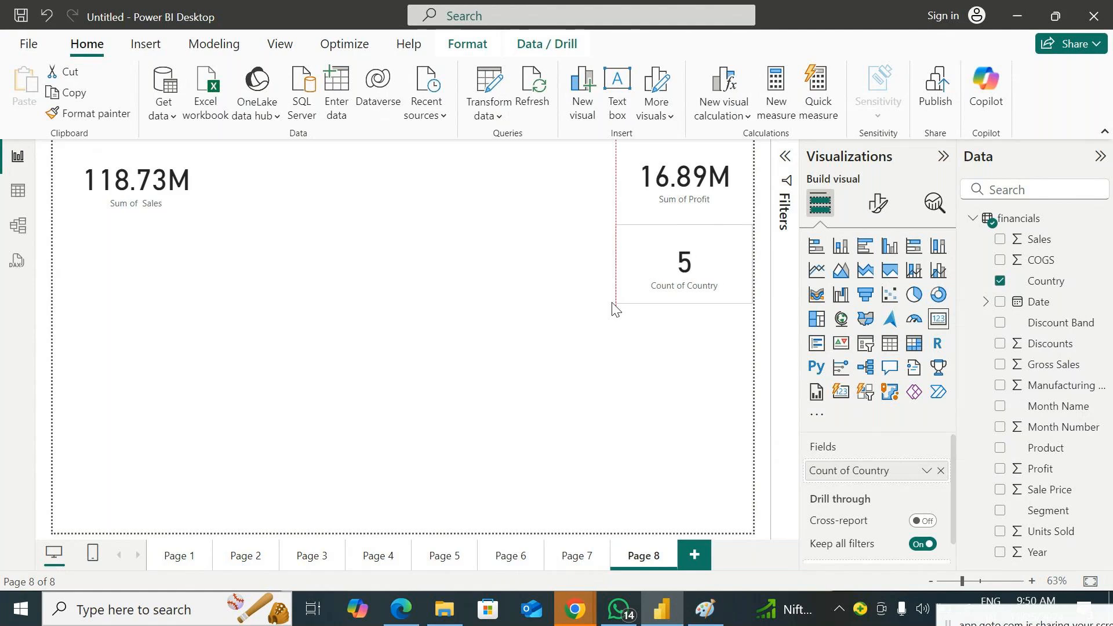
Swap the Sales card's field to Profit, back to Sales, to Gross Sales, and restore Sales
click(149, 203)
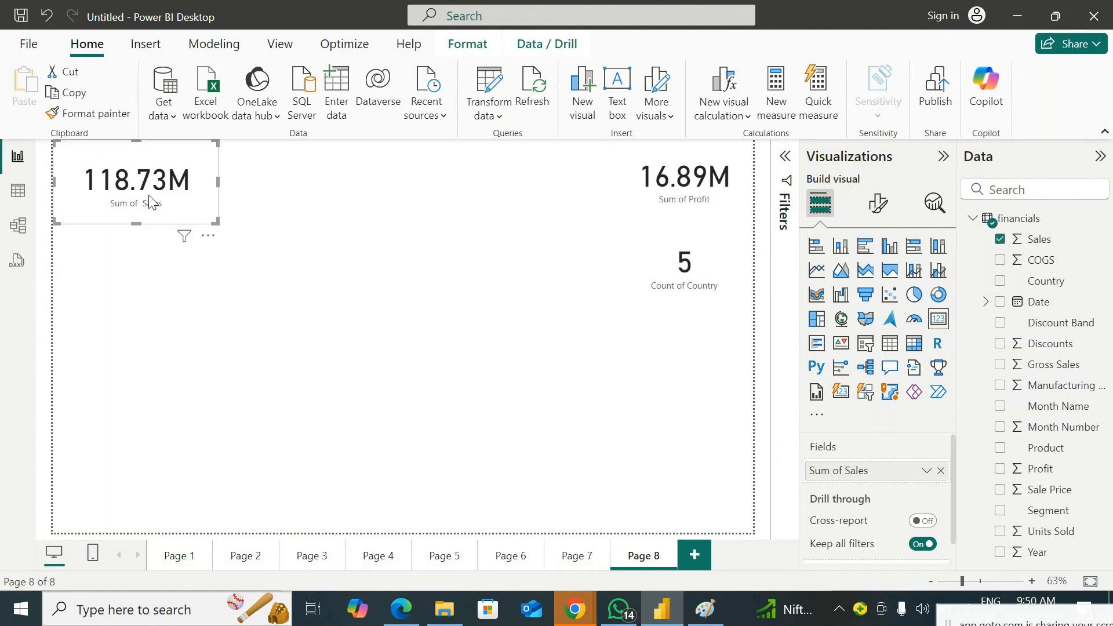
drag(1041, 468, 927, 471)
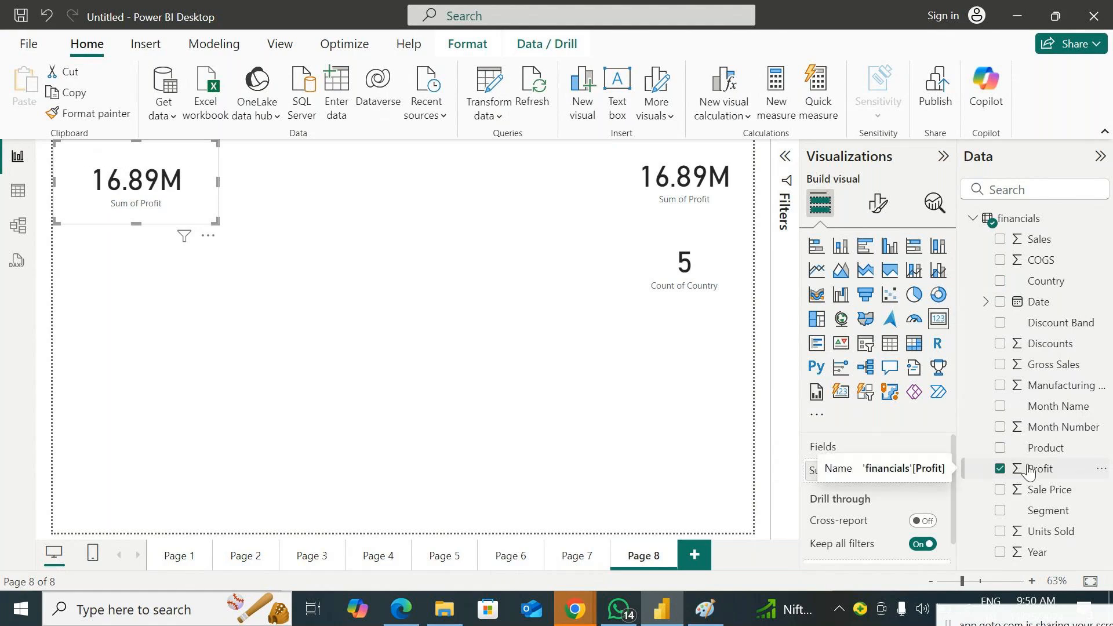
drag(1033, 243, 924, 459)
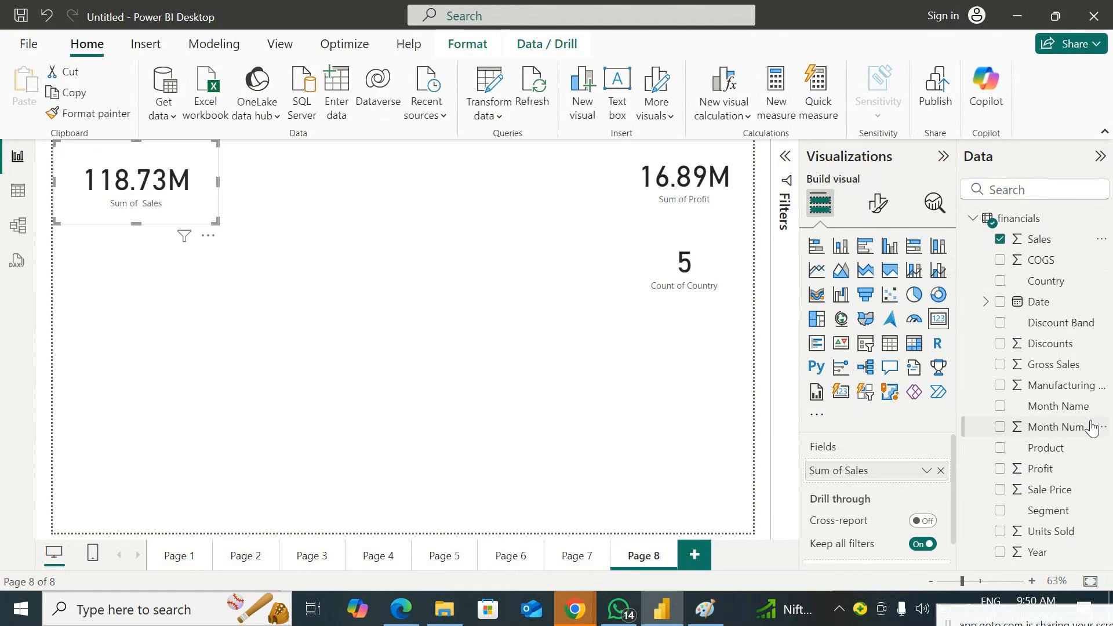
drag(1046, 374, 917, 464)
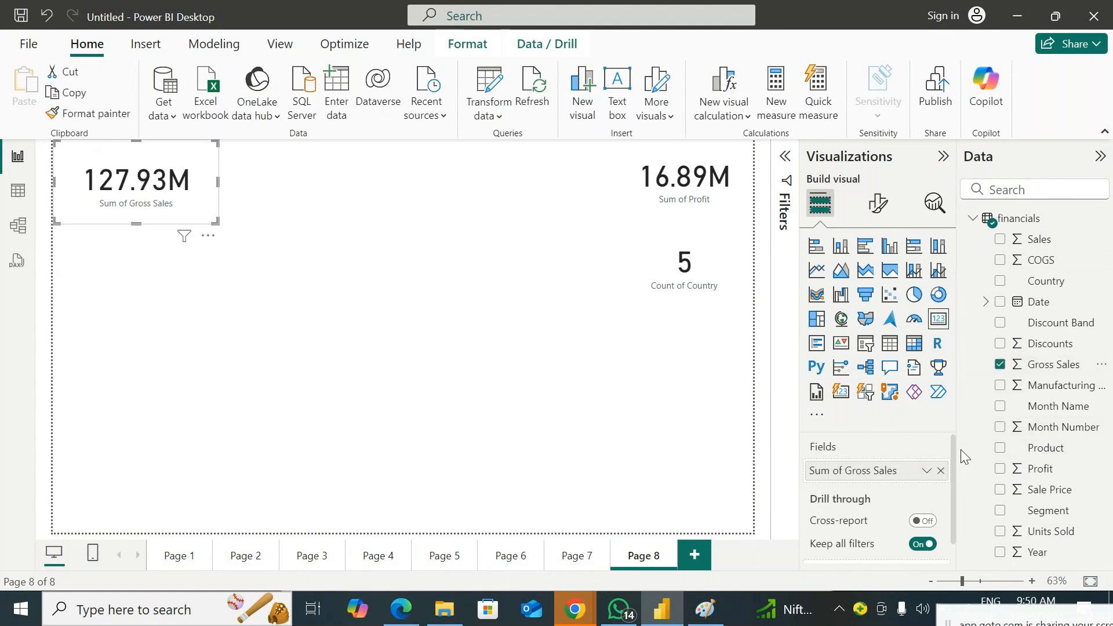
drag(1052, 243, 910, 475)
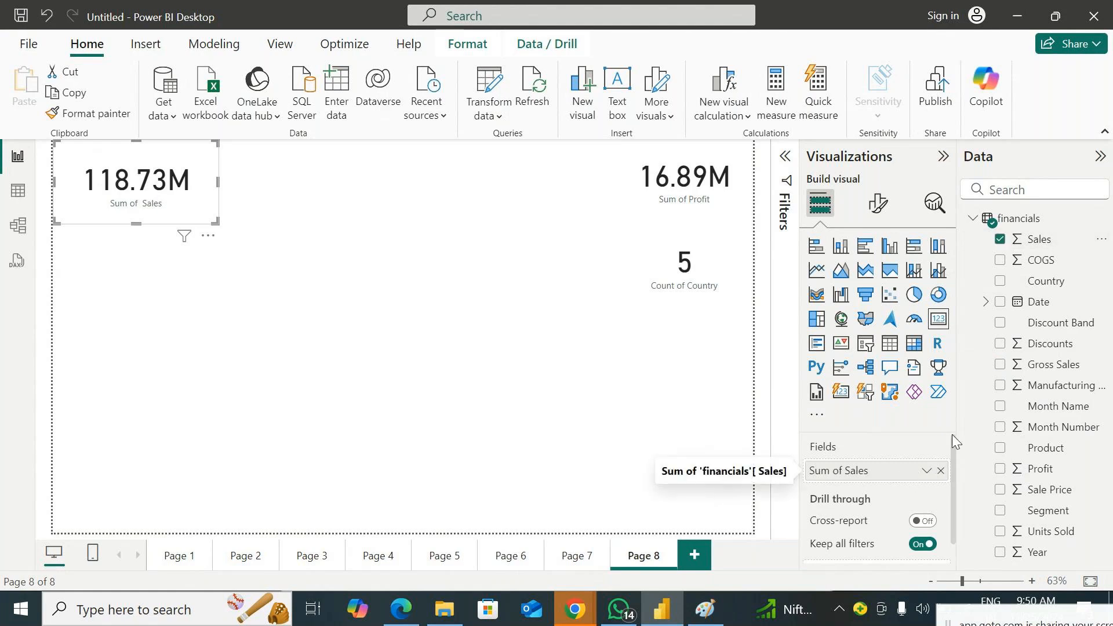
Move the Sales card toward the middle of the canvas, replacing its field with Profit and restoring Sales along the way
drag(176, 185, 143, 184)
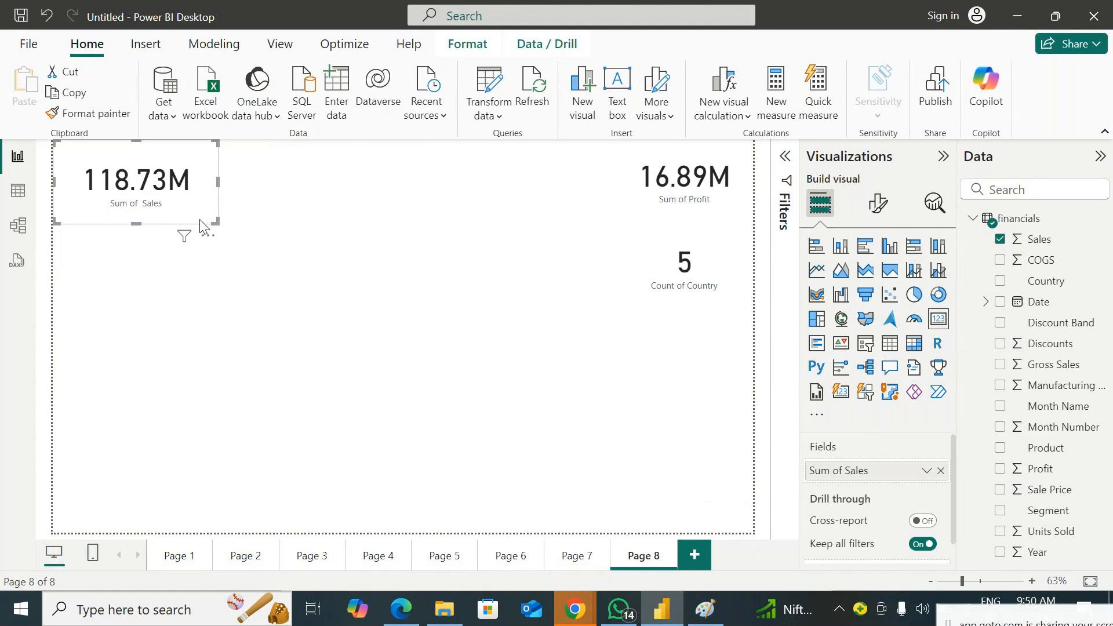
drag(150, 202, 232, 224)
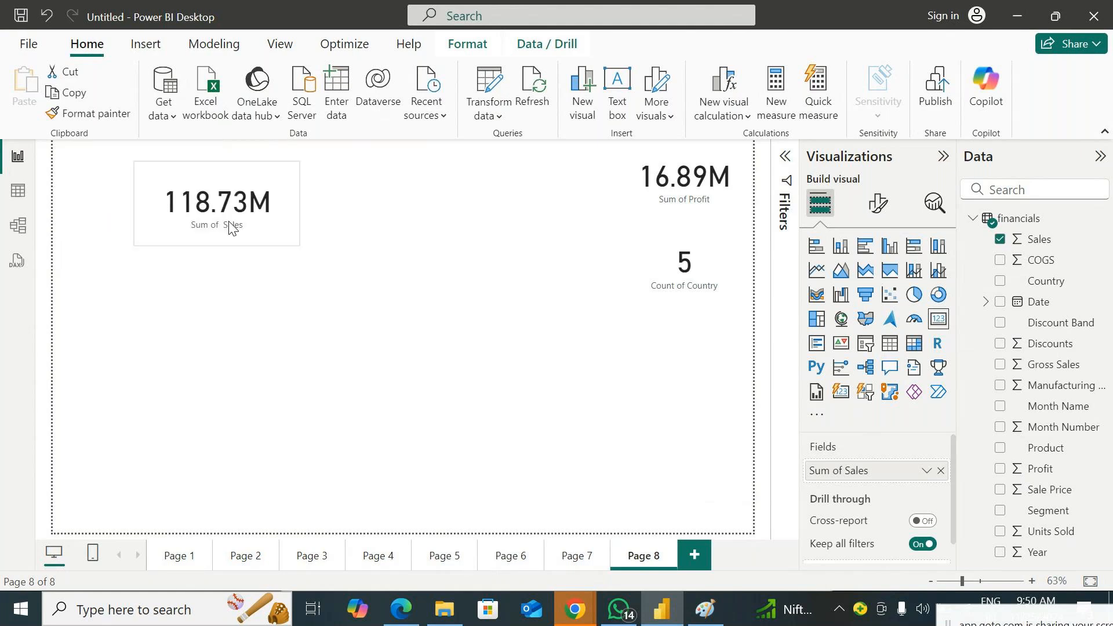
drag(1063, 479, 921, 473)
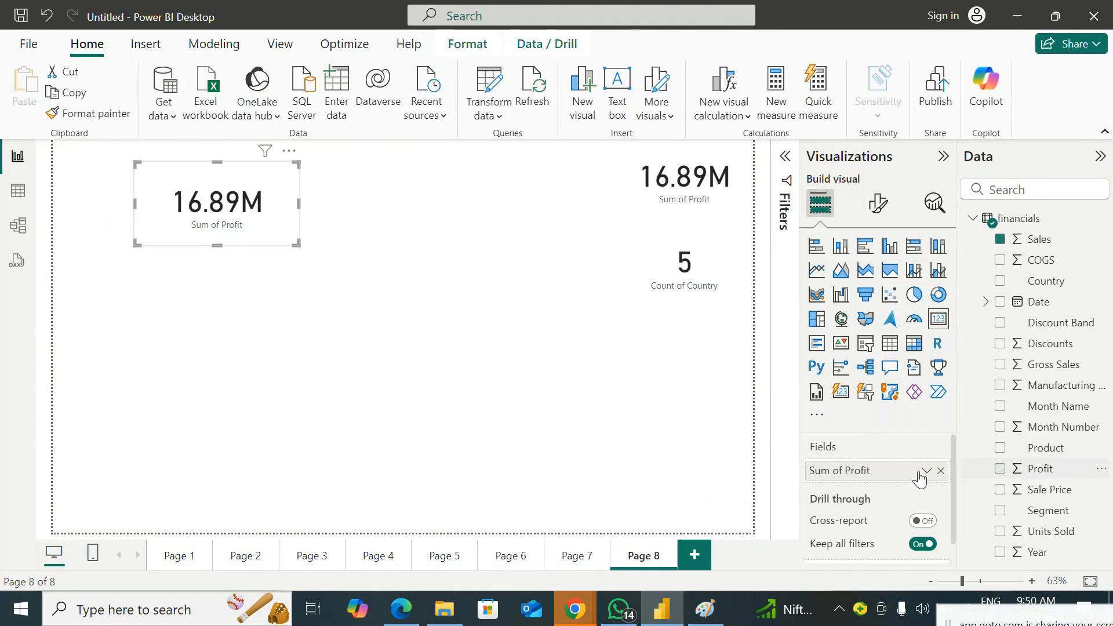
drag(1038, 239, 920, 472)
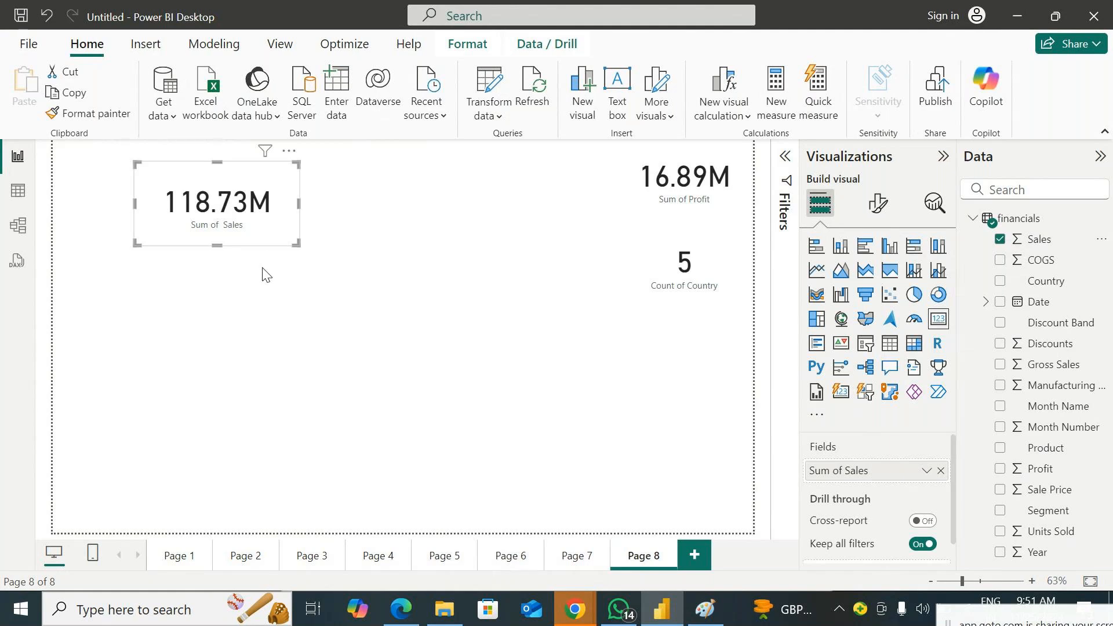
drag(260, 235, 377, 262)
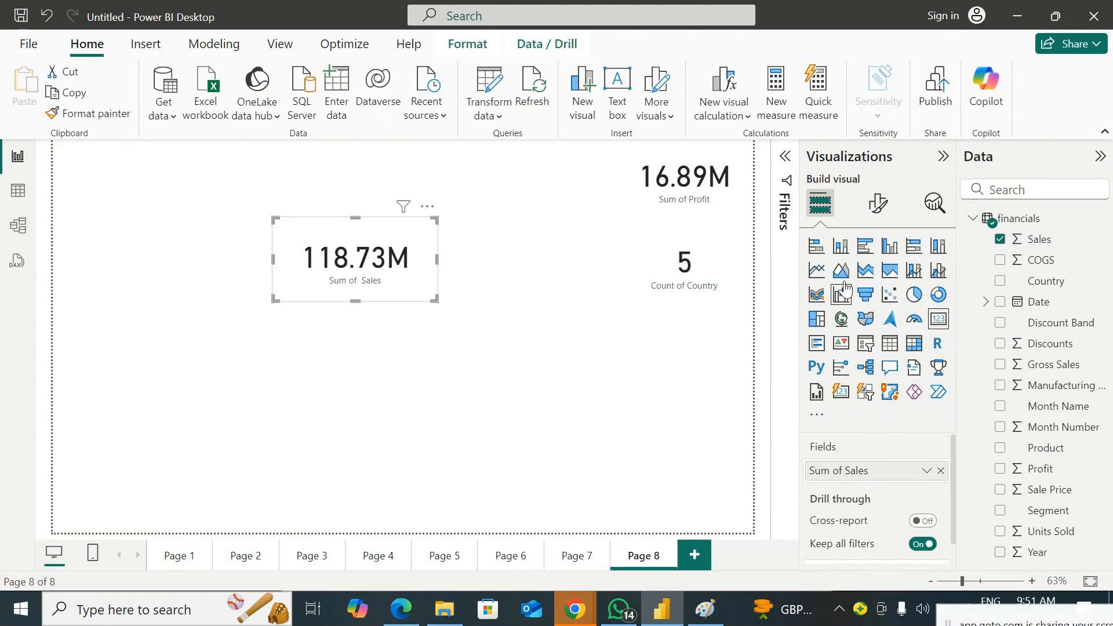
Examine the visual-specific and general formatting options available for the Sales card
click(879, 204)
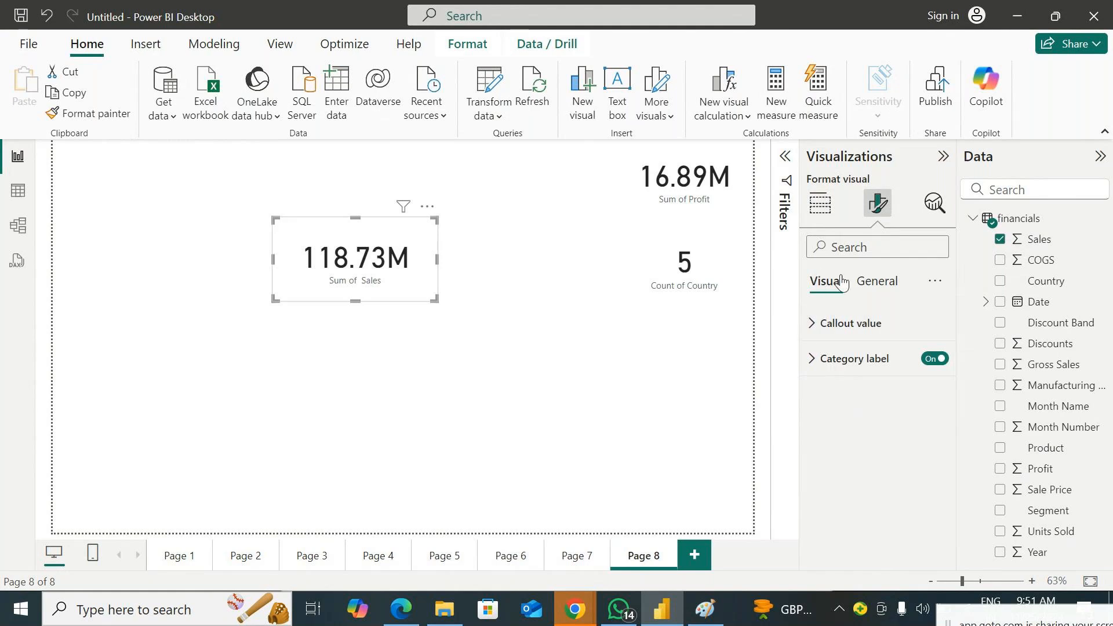
click(877, 284)
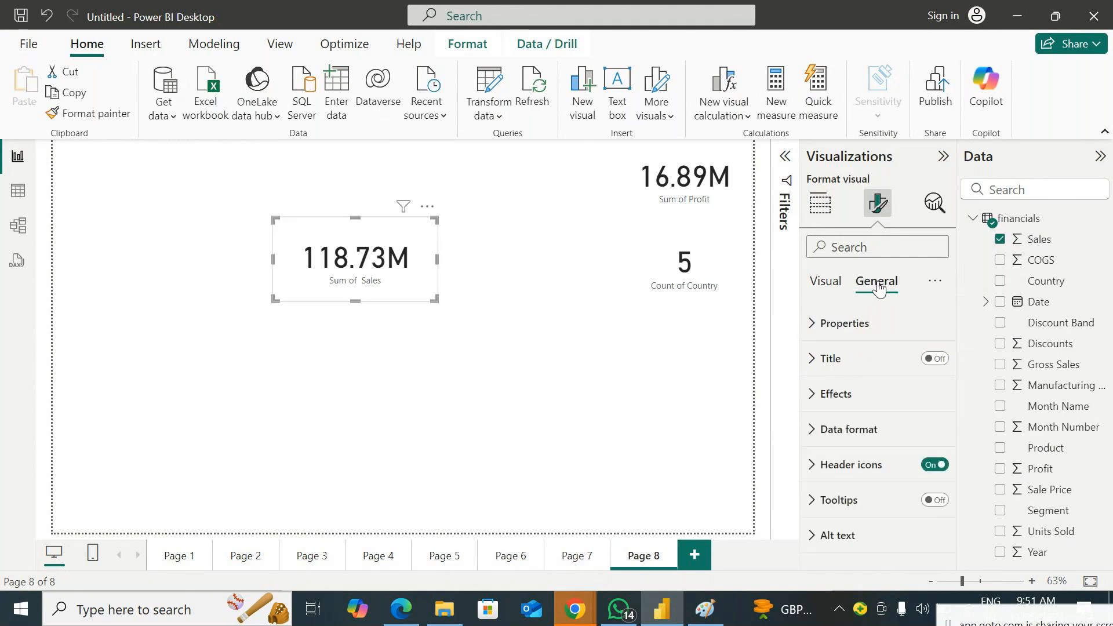
click(827, 284)
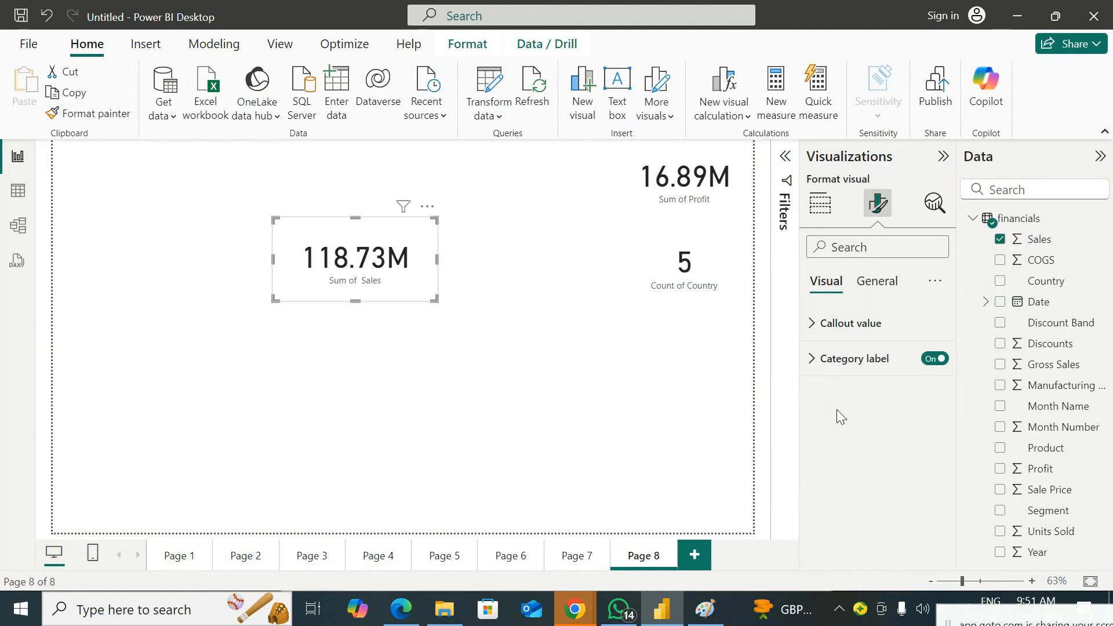
click(878, 290)
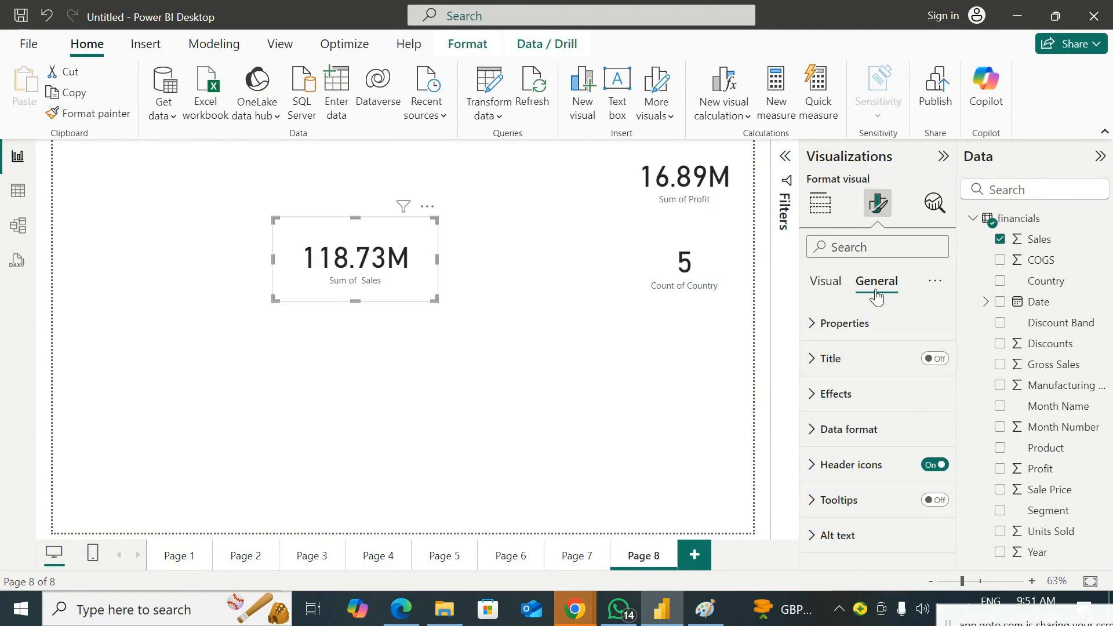
click(833, 286)
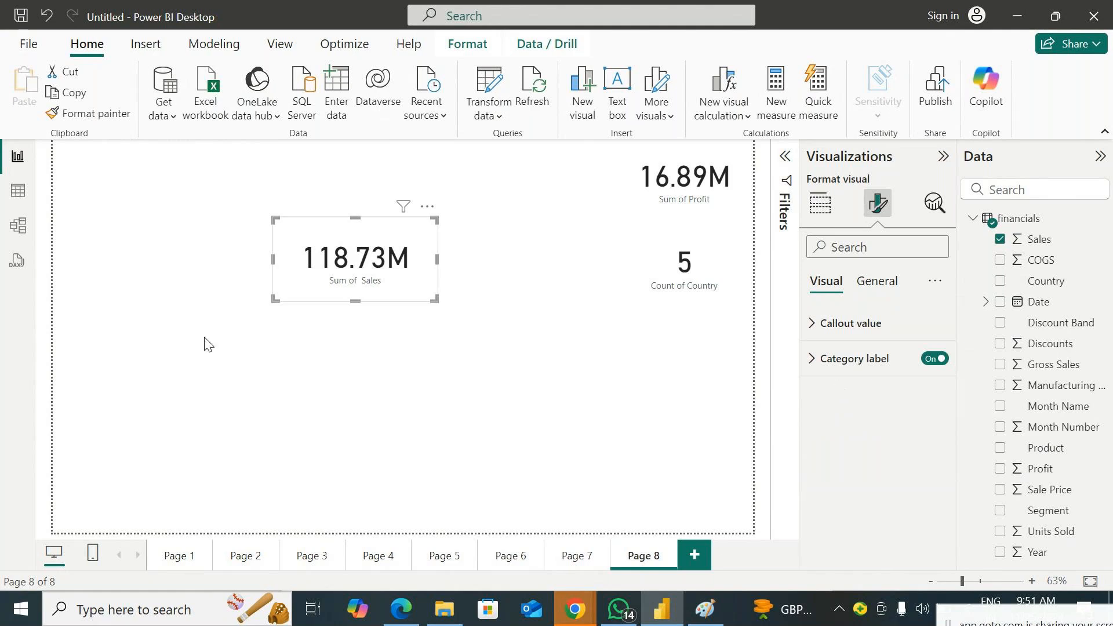
Move the Sales card back to the canvas's upper-left corner and open its visual formatting options
click(322, 308)
drag(366, 267, 154, 188)
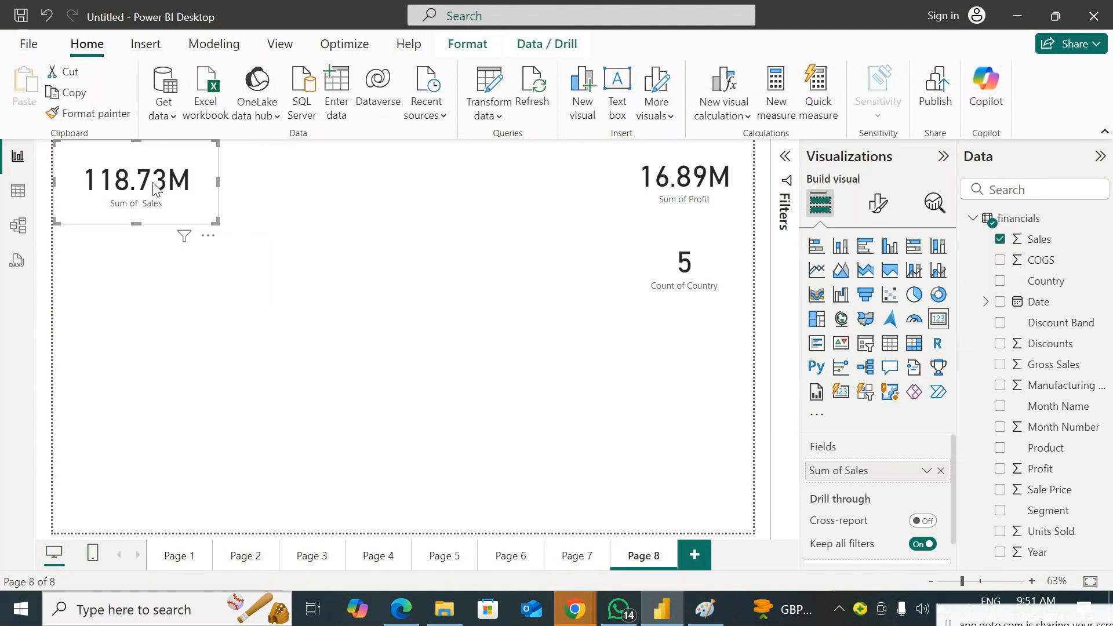
click(877, 203)
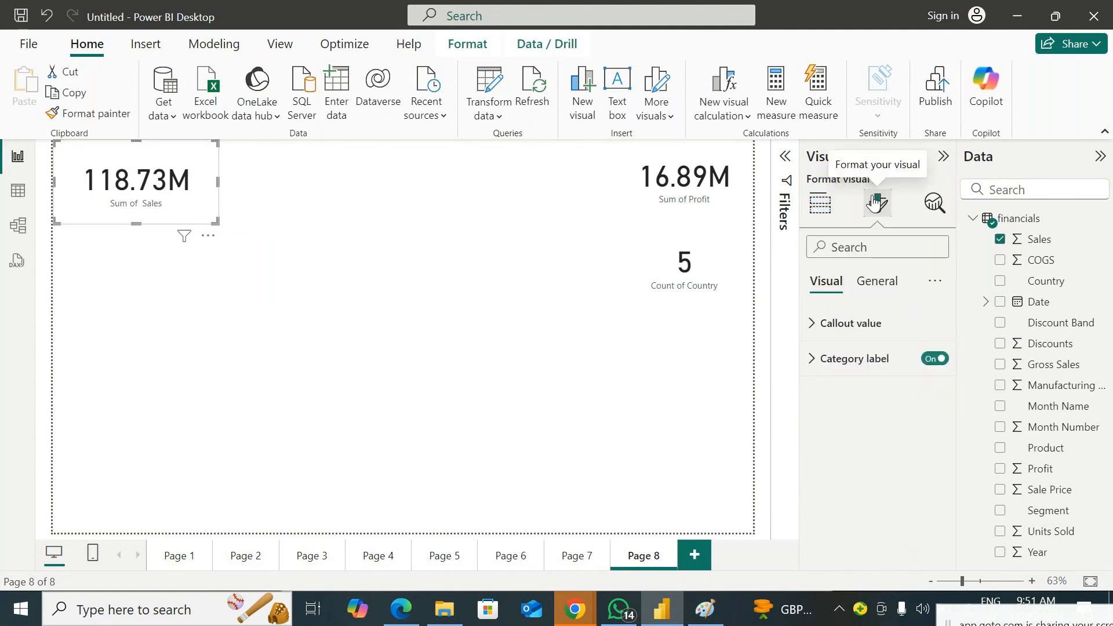
Set the Sales card's callout value to font size 25 and make it bold
click(852, 323)
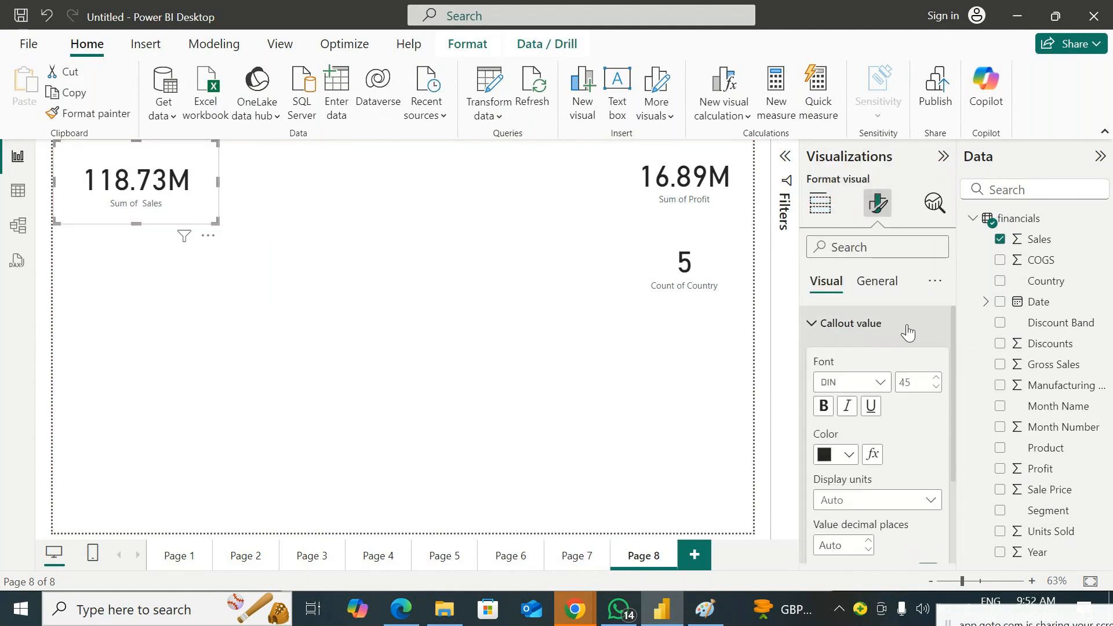
click(908, 326)
click(816, 324)
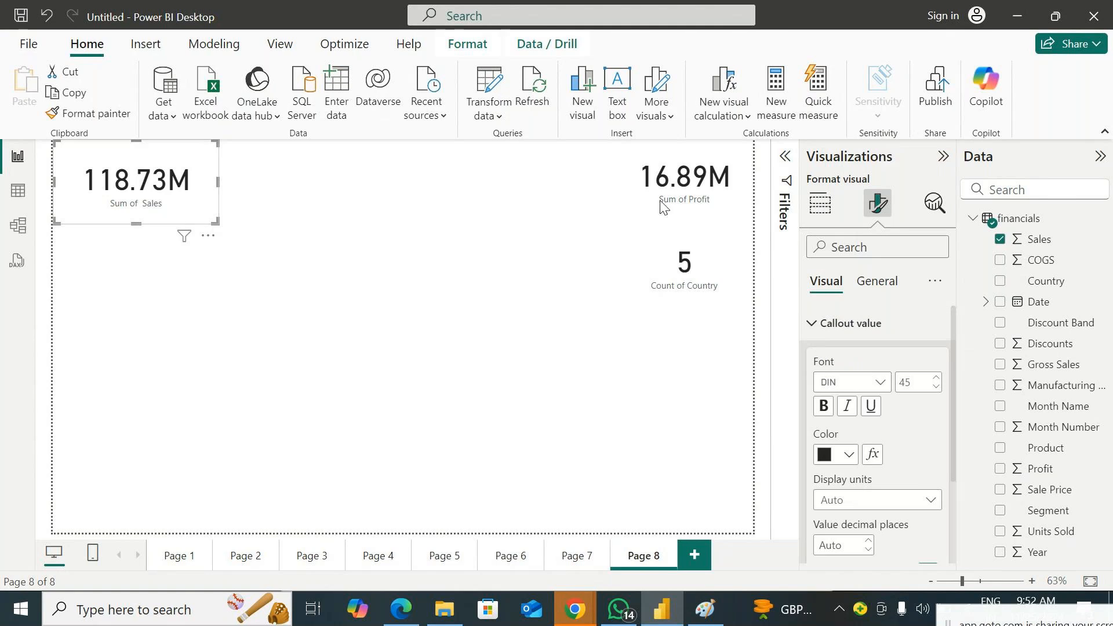
double_click(918, 384)
text(25)
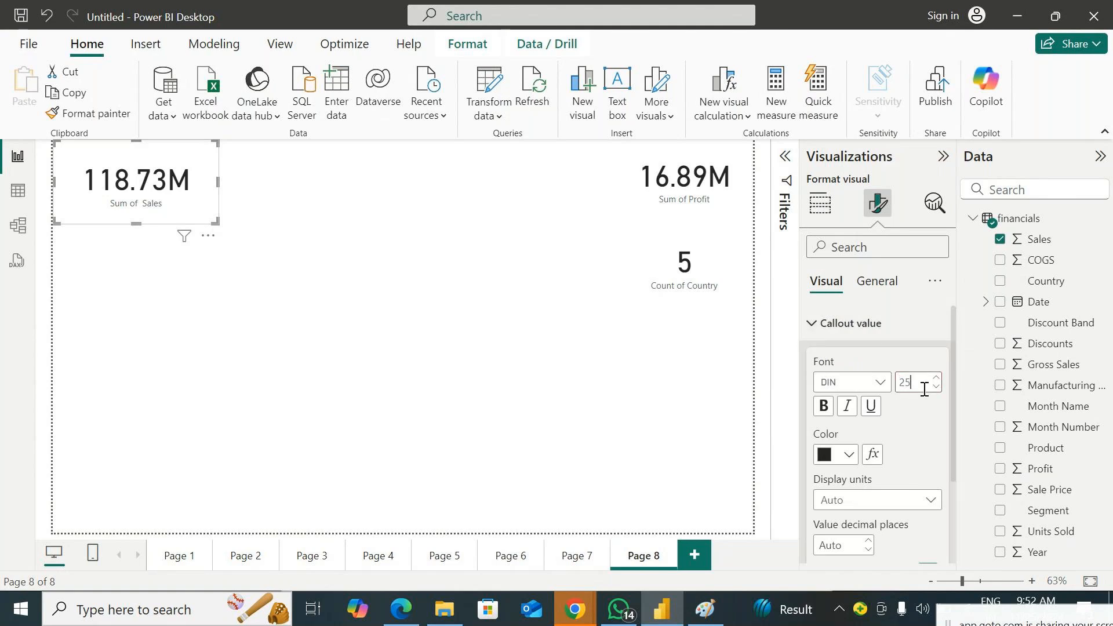
click(822, 407)
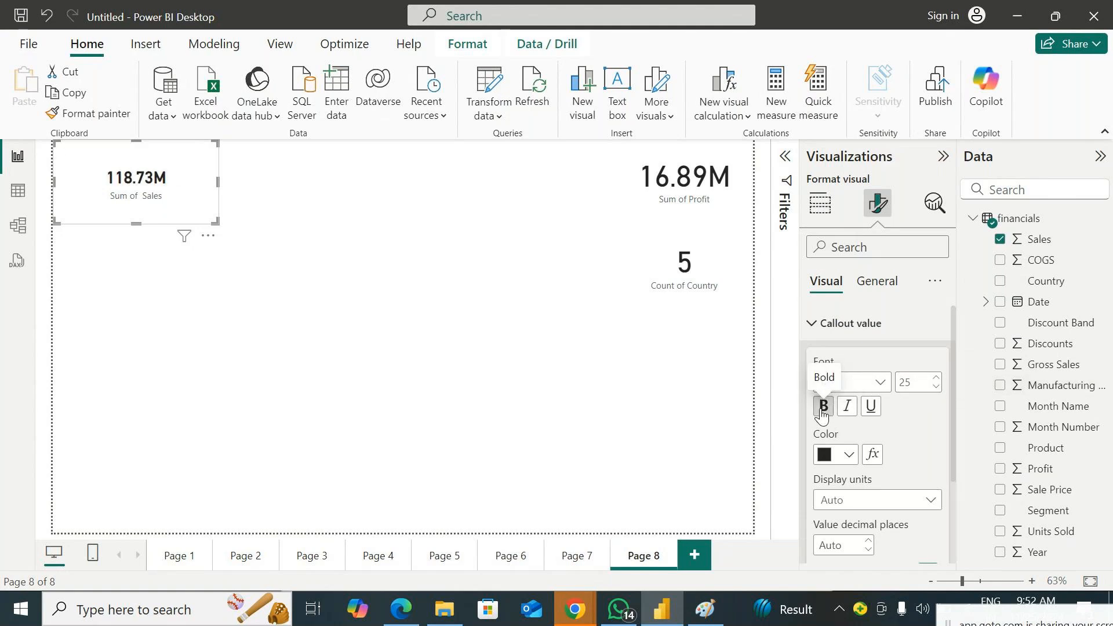
click(822, 407)
click(824, 408)
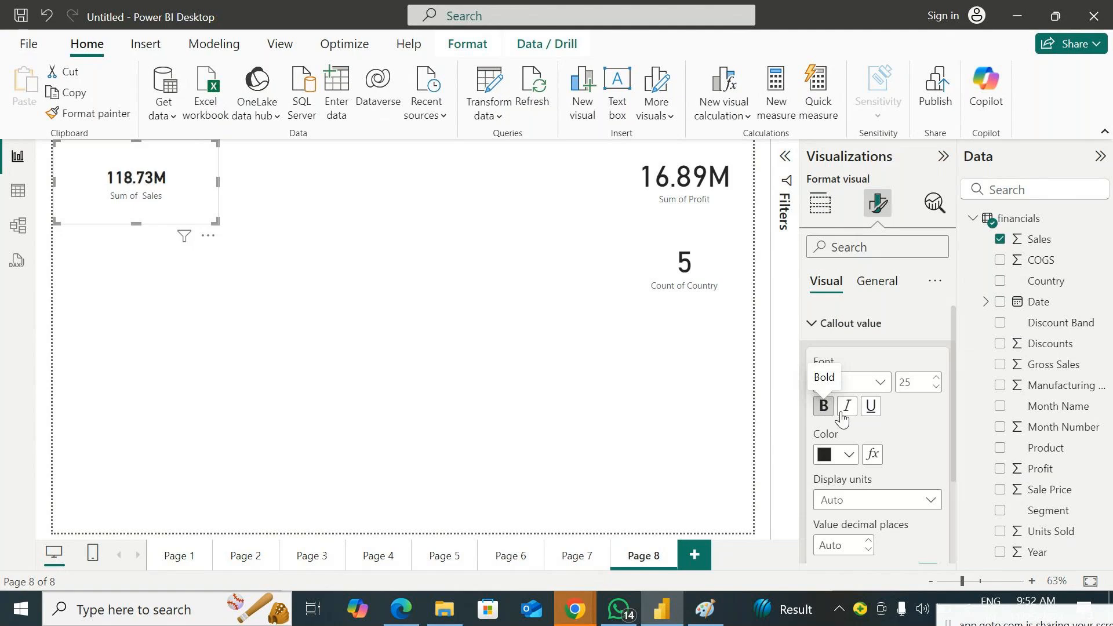
Dismiss the 360 Total Security upgrade and invite-friends pop-ups covering the report
click(875, 416)
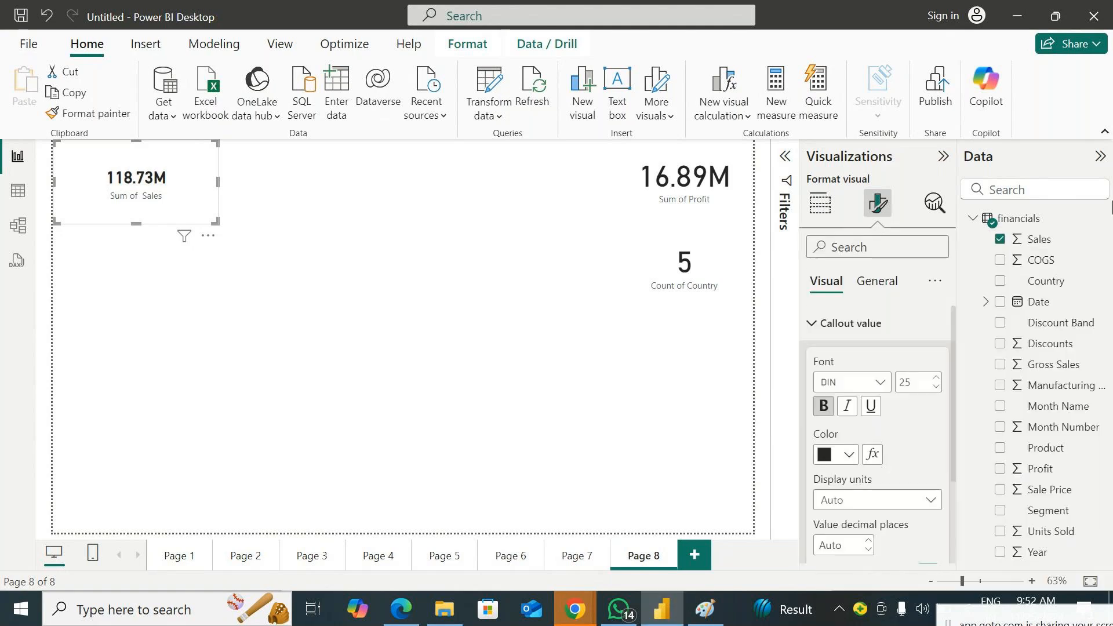
click(930, 57)
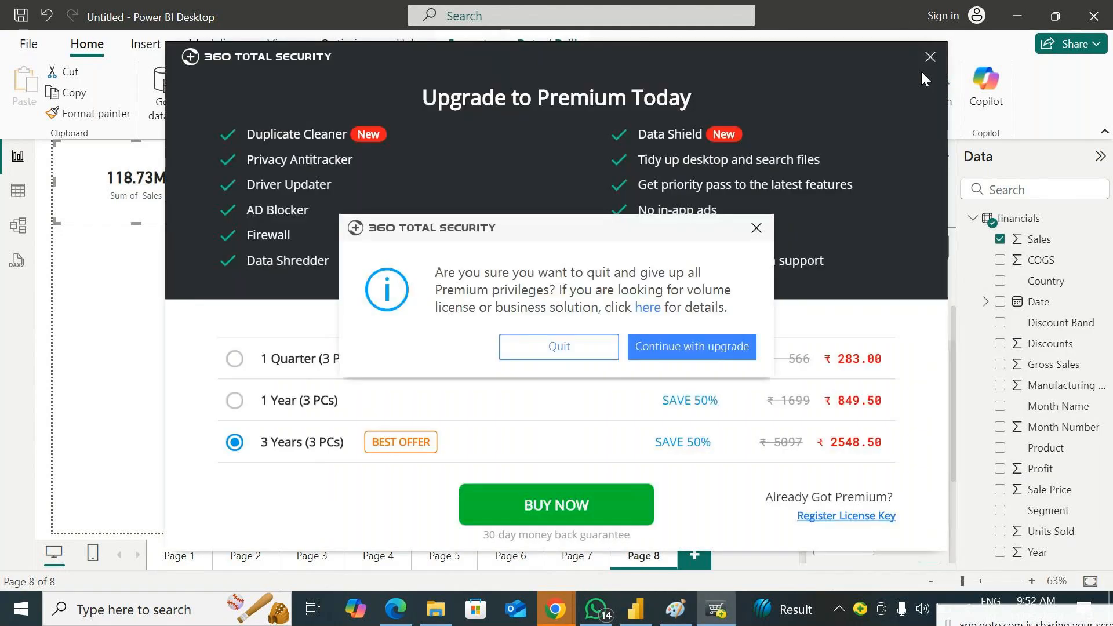
click(586, 348)
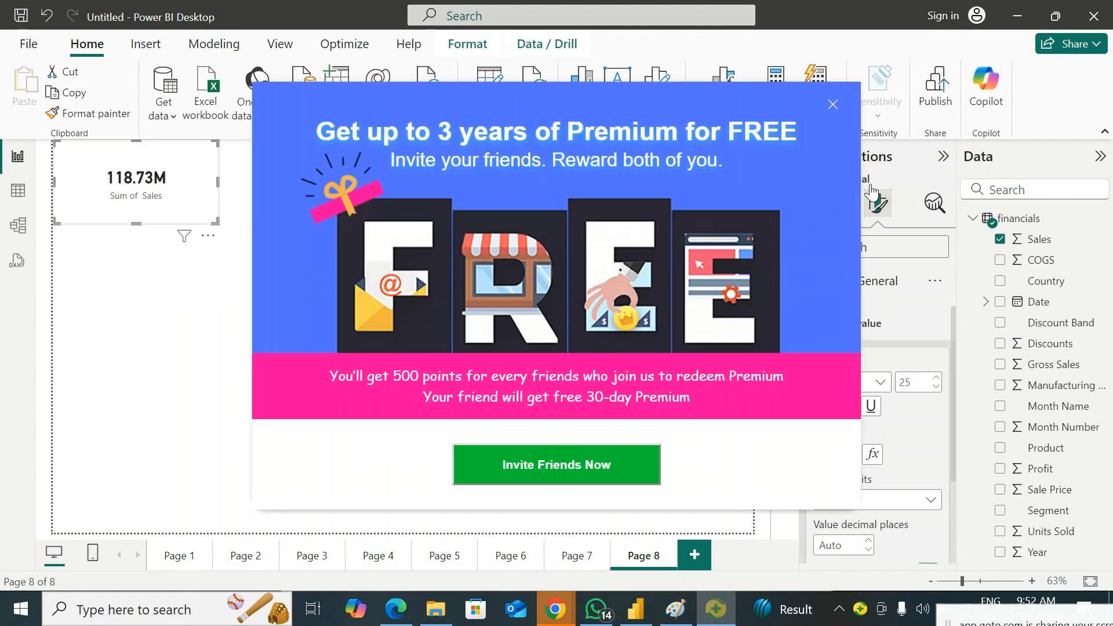
click(834, 106)
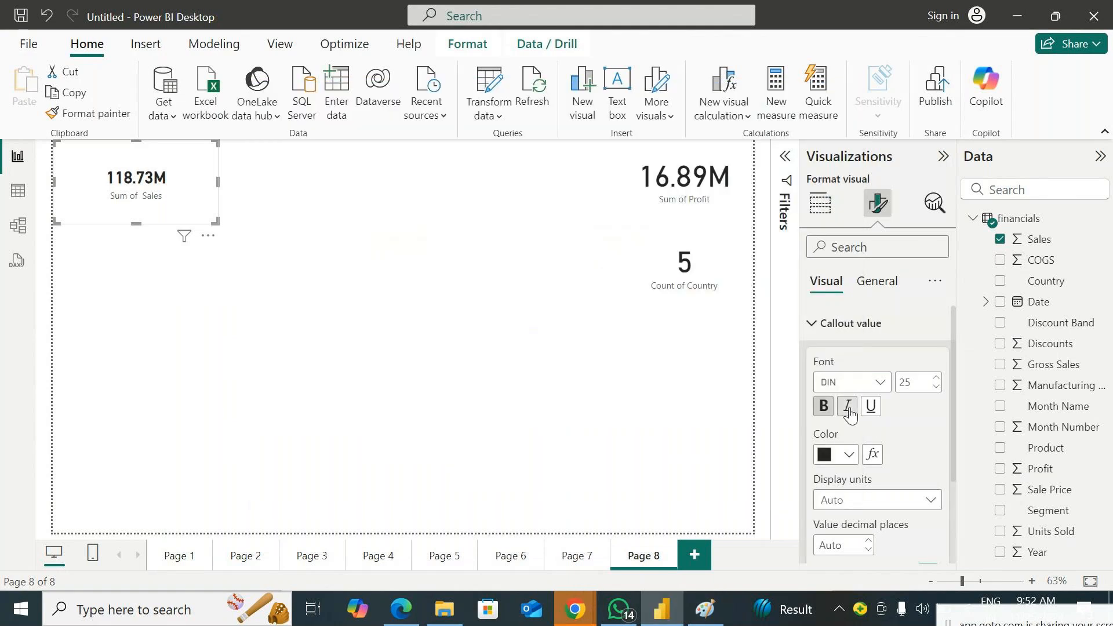
Italicize the Sales card's callout value, leave it without underline, and color it with the purple theme color
click(850, 411)
click(871, 409)
click(871, 408)
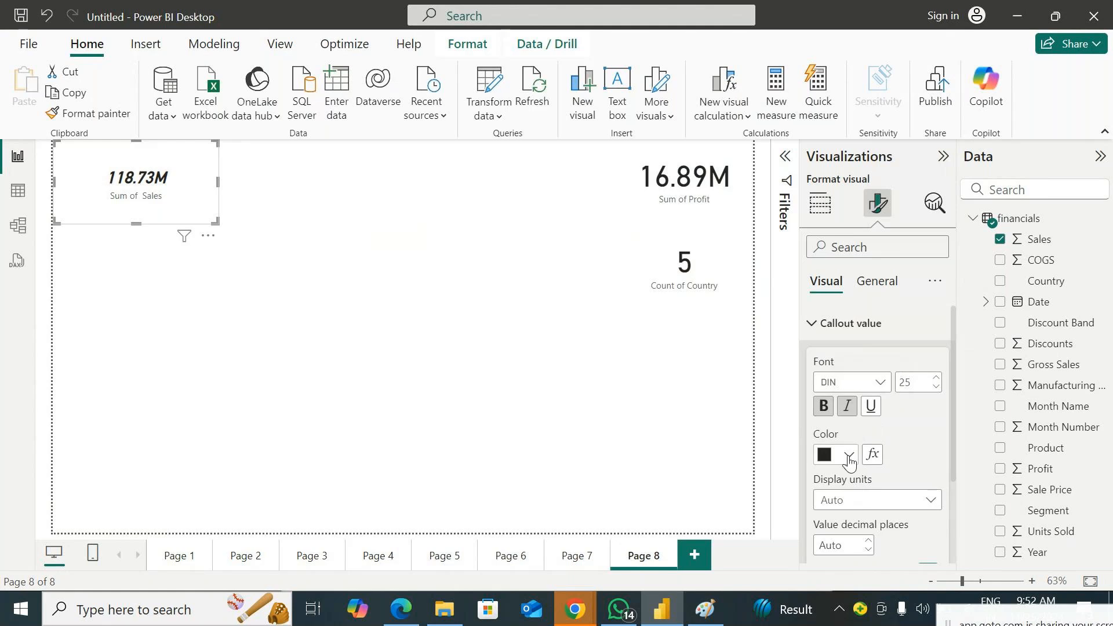
click(848, 455)
click(1007, 180)
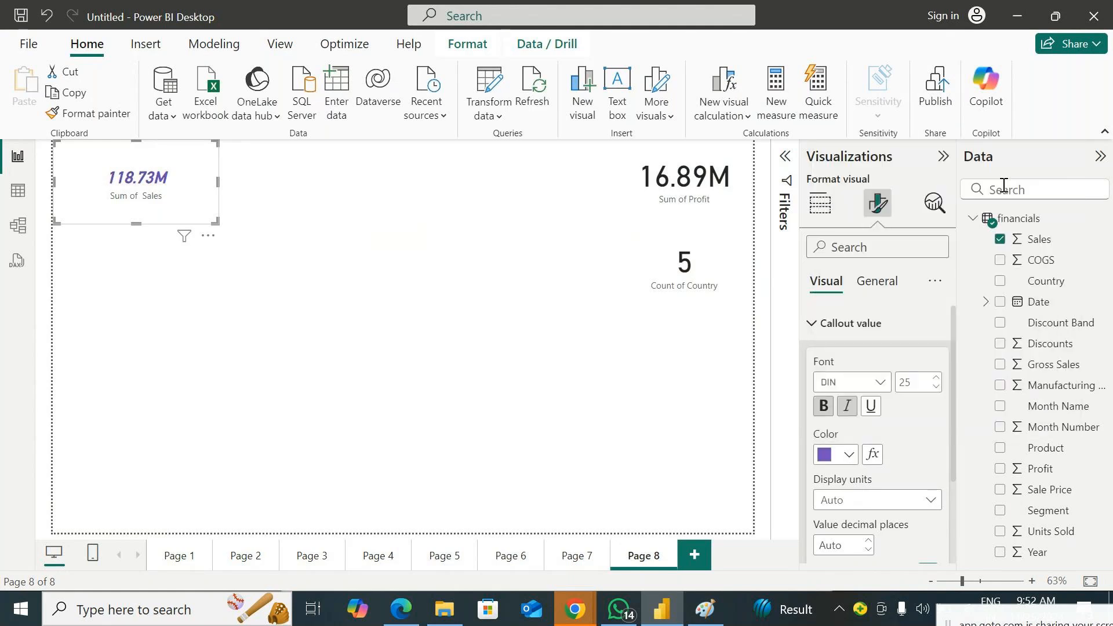
Try None, Thousands, Millions and Billions as the callout value's display units, and restore Auto
scroll(922, 428, down, 1)
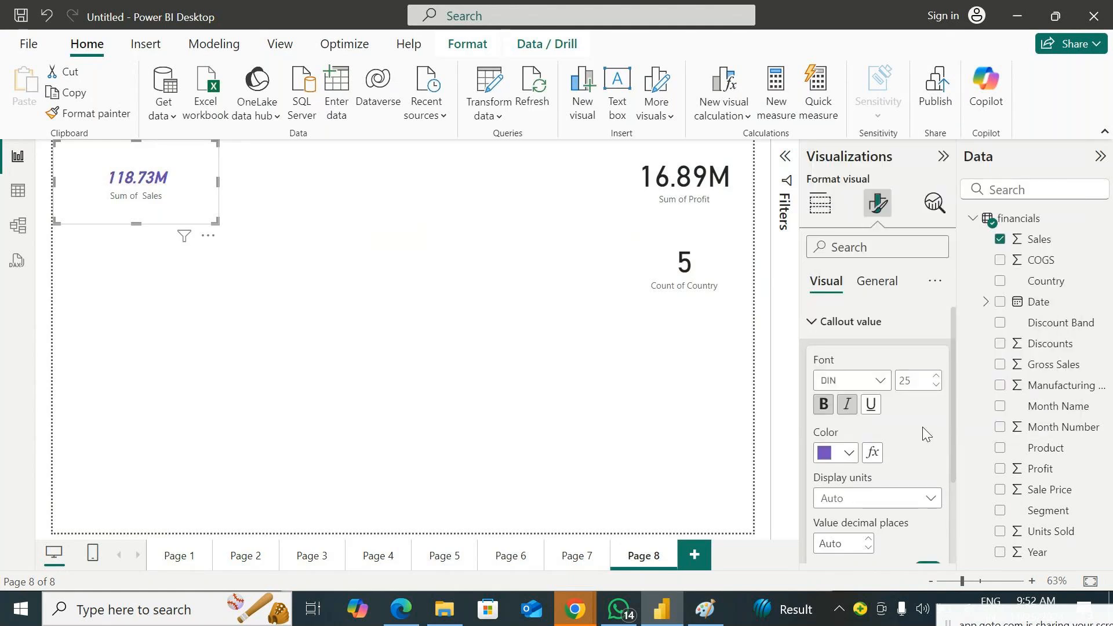
scroll(926, 433, down, 2)
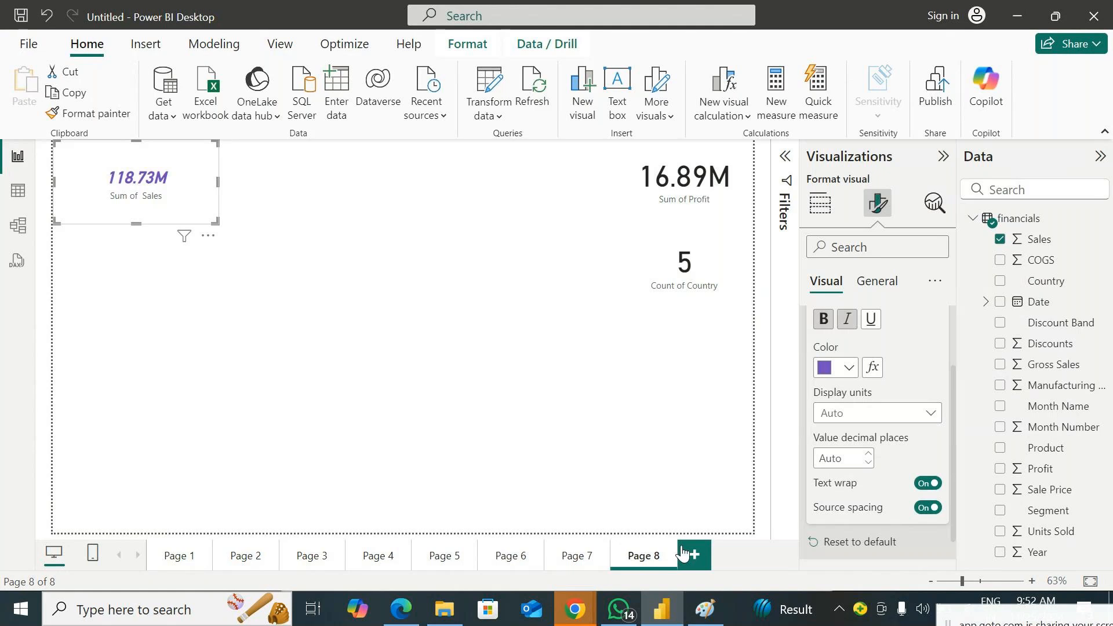
click(837, 418)
click(852, 456)
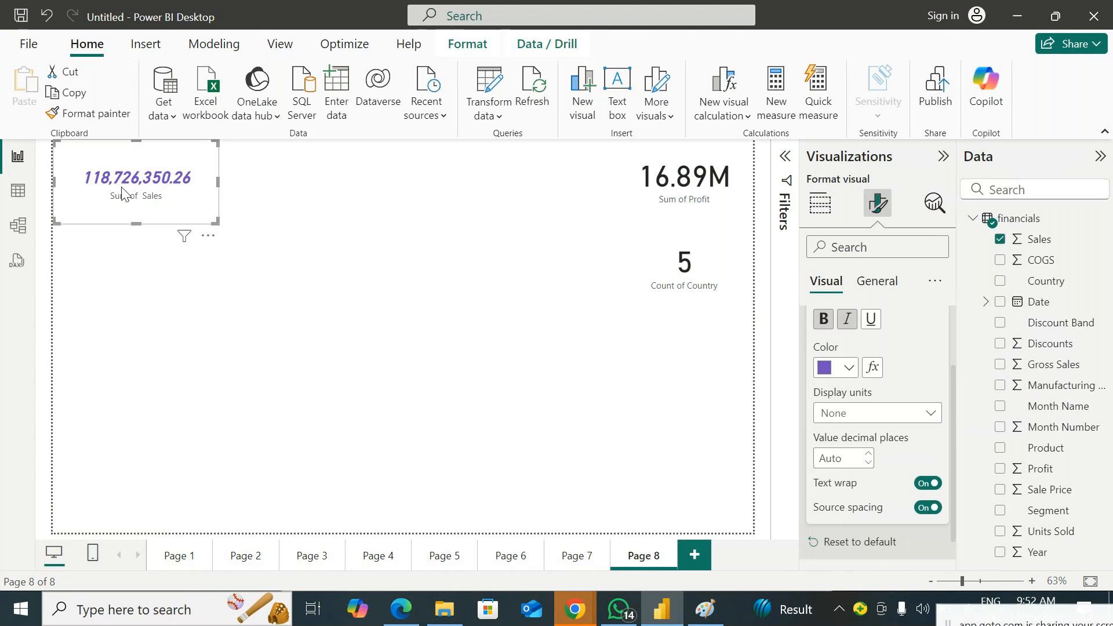
click(858, 413)
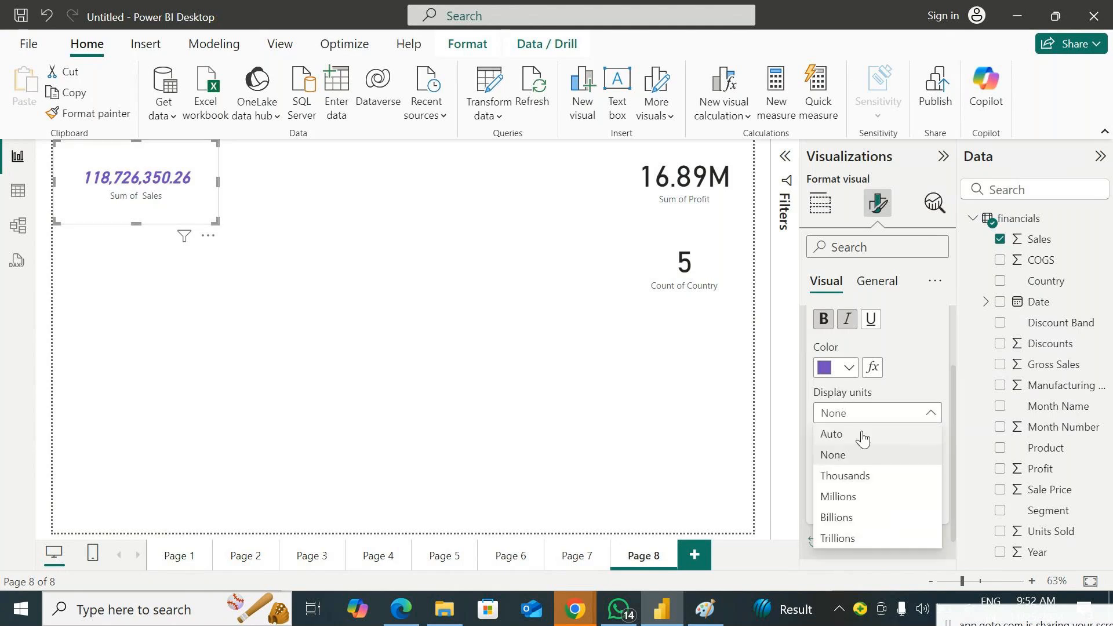
click(857, 475)
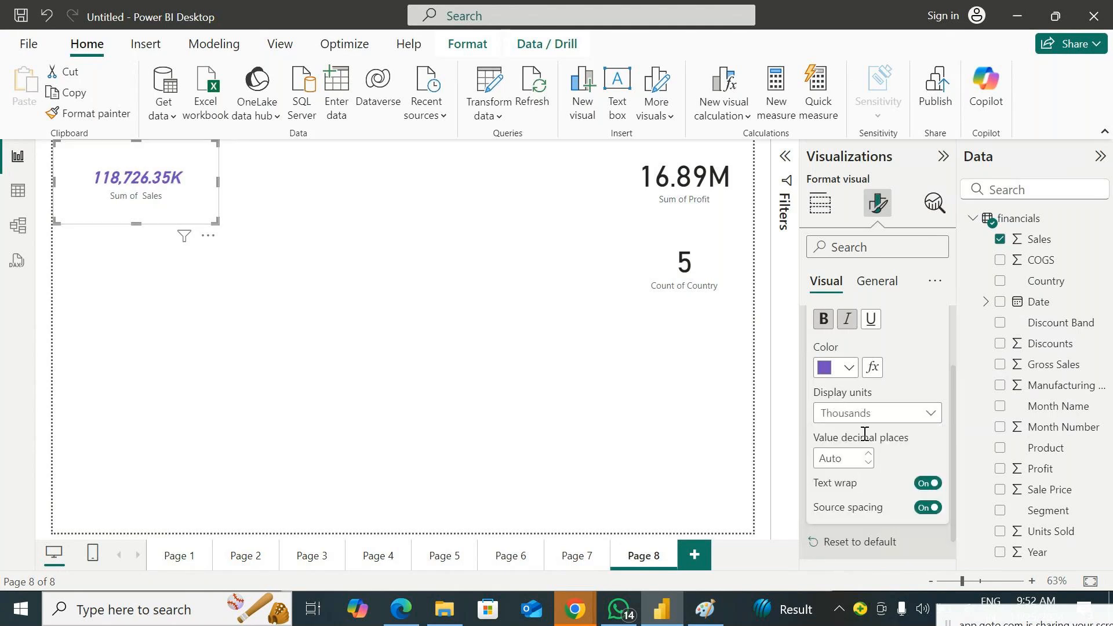
click(858, 413)
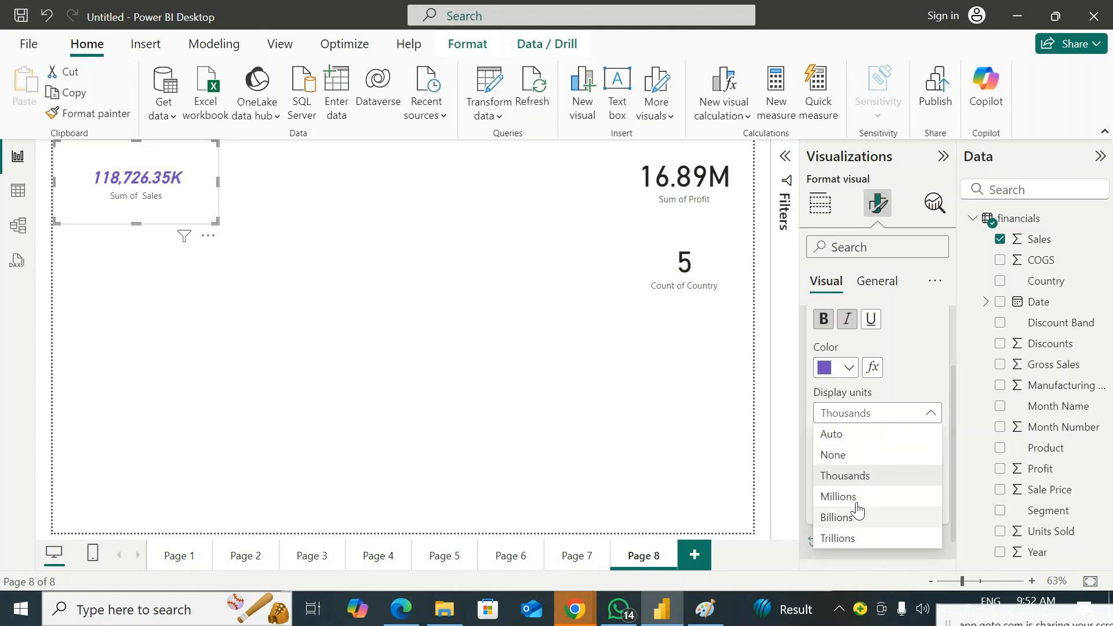
click(852, 497)
click(870, 413)
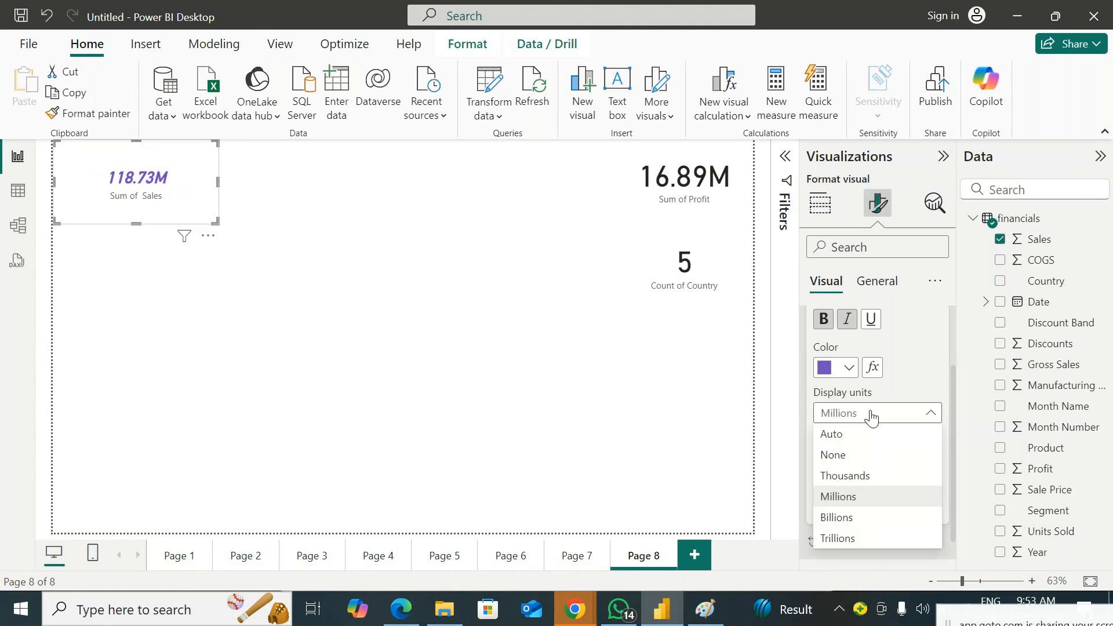
click(852, 521)
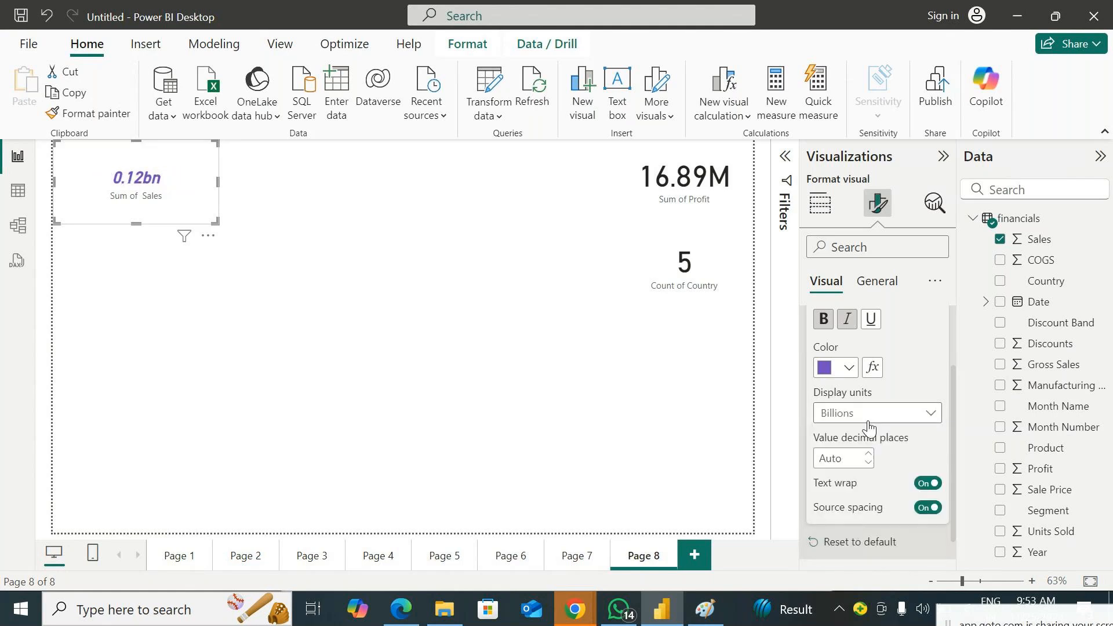
click(877, 415)
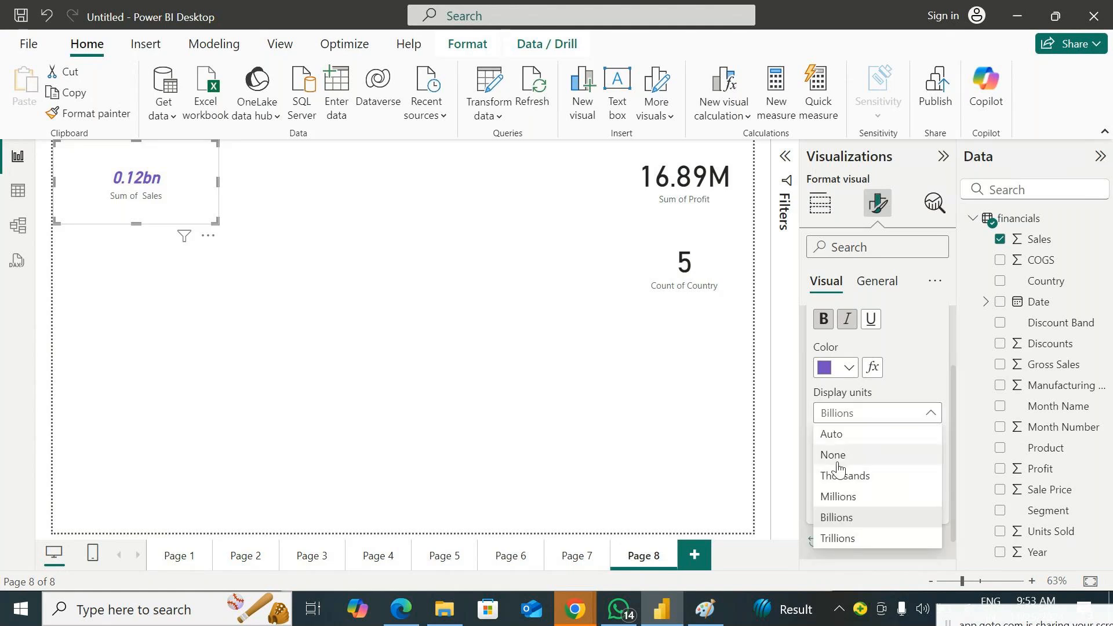
click(839, 435)
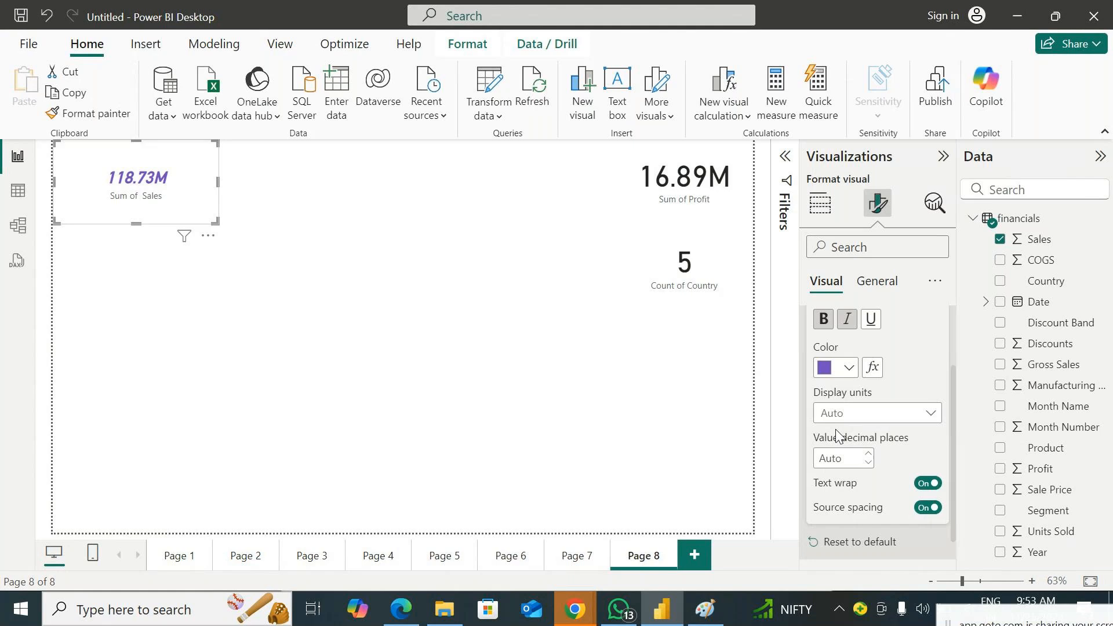
Widen the Sales card slightly while switching its callout value's text wrap and source spacing off and back on
click(923, 484)
drag(215, 222, 251, 224)
click(928, 509)
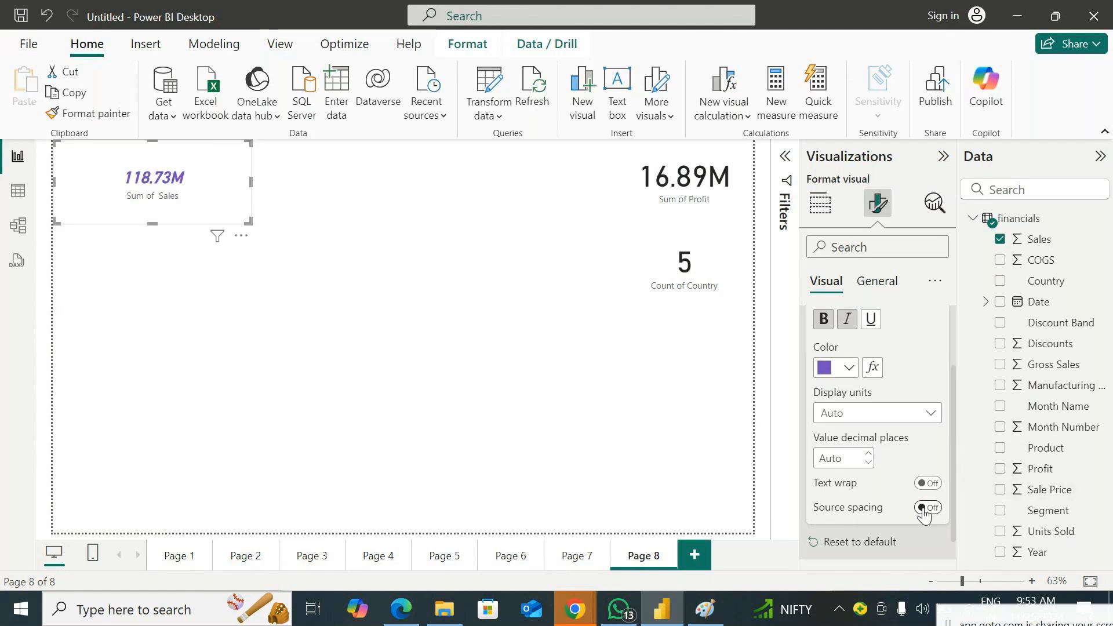
click(928, 508)
click(926, 483)
scroll(920, 398, up, 3)
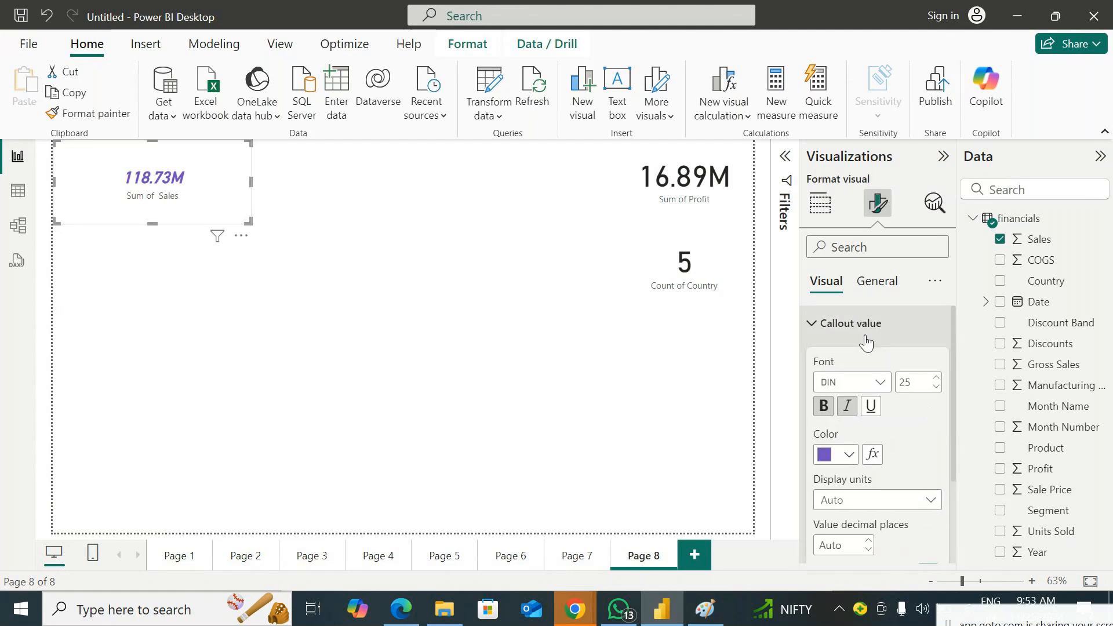
click(816, 329)
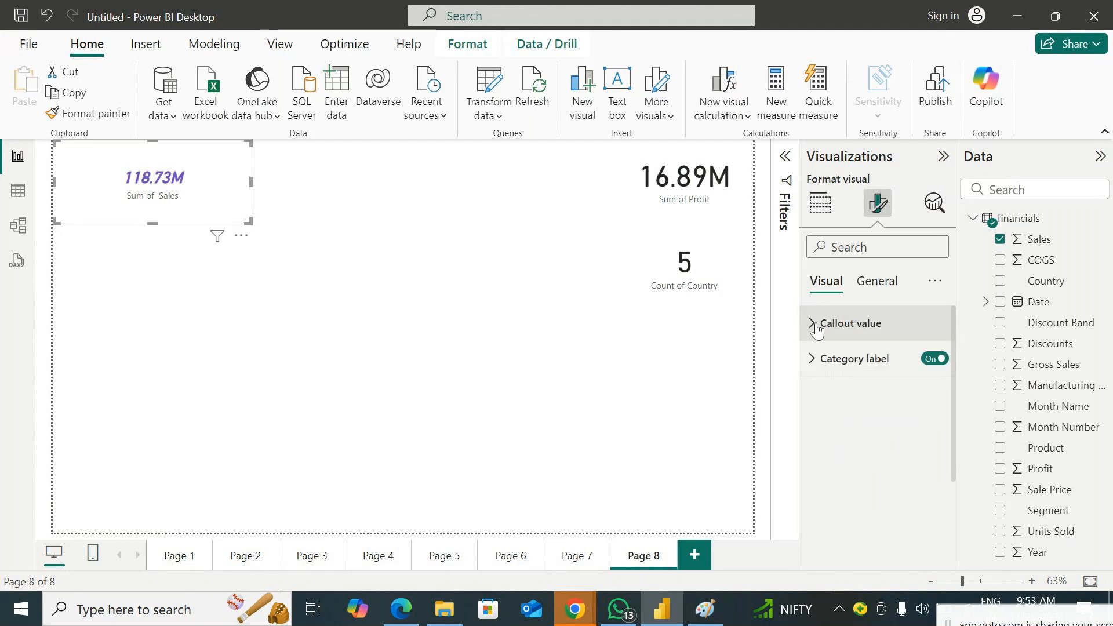
click(816, 329)
scroll(911, 483, down, 3)
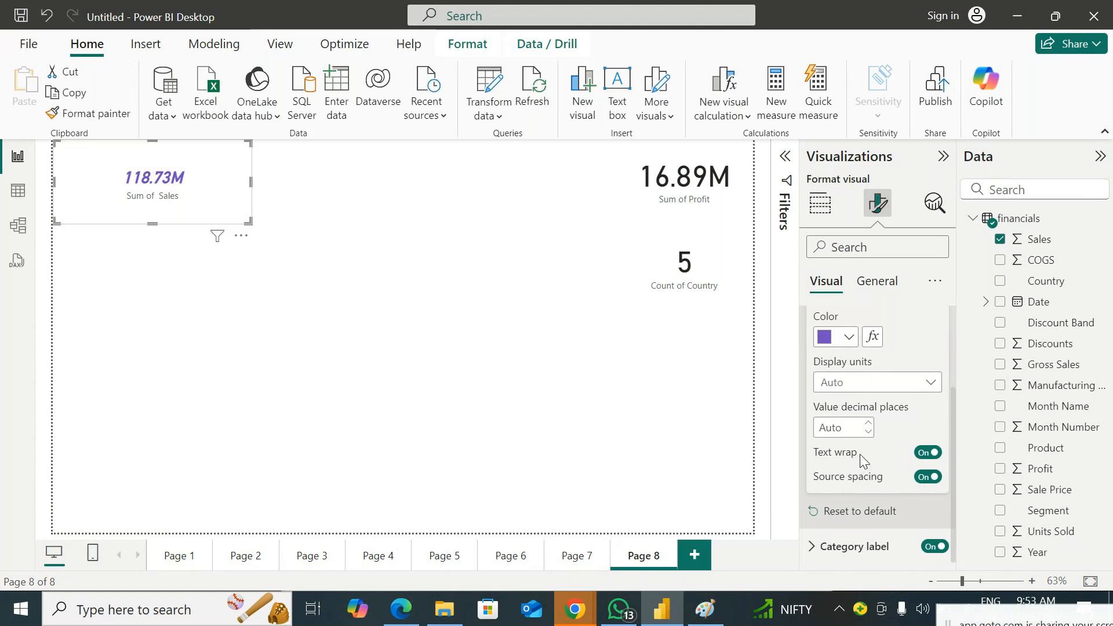
scroll(875, 348, up, 3)
click(813, 325)
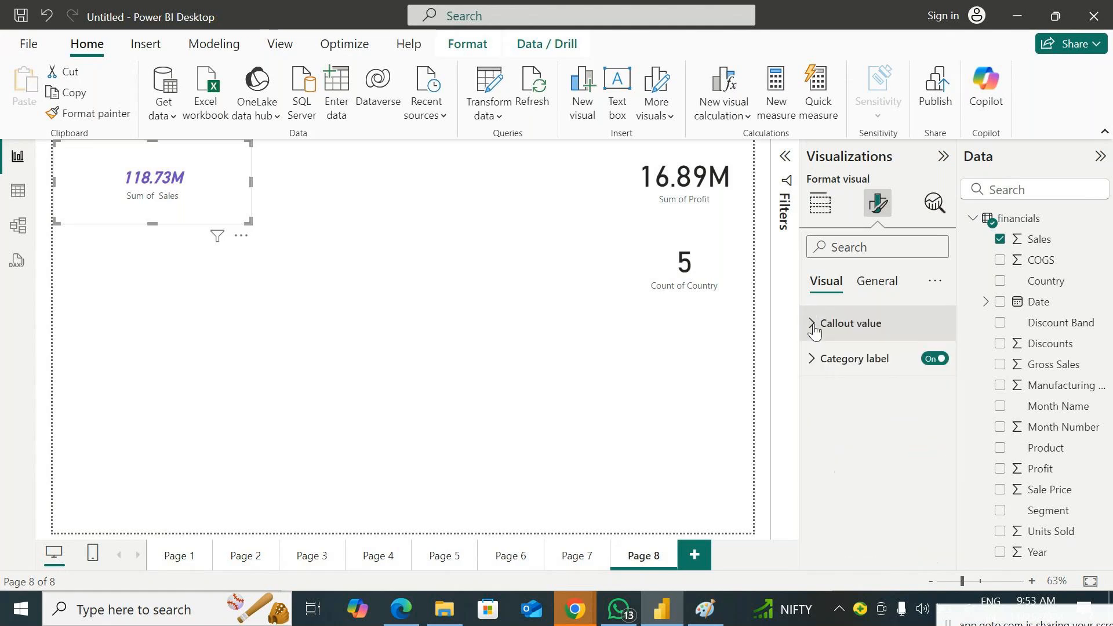
Toggle the Sales card's category label off and back on, and set its font size to 20
click(813, 367)
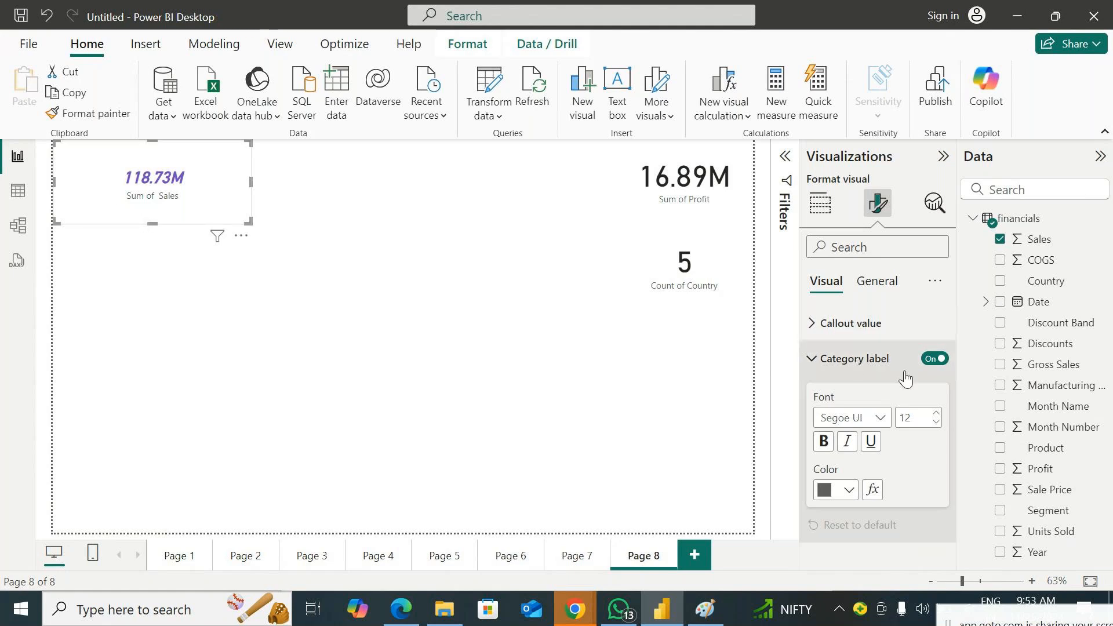
click(933, 359)
click(934, 362)
double_click(922, 420)
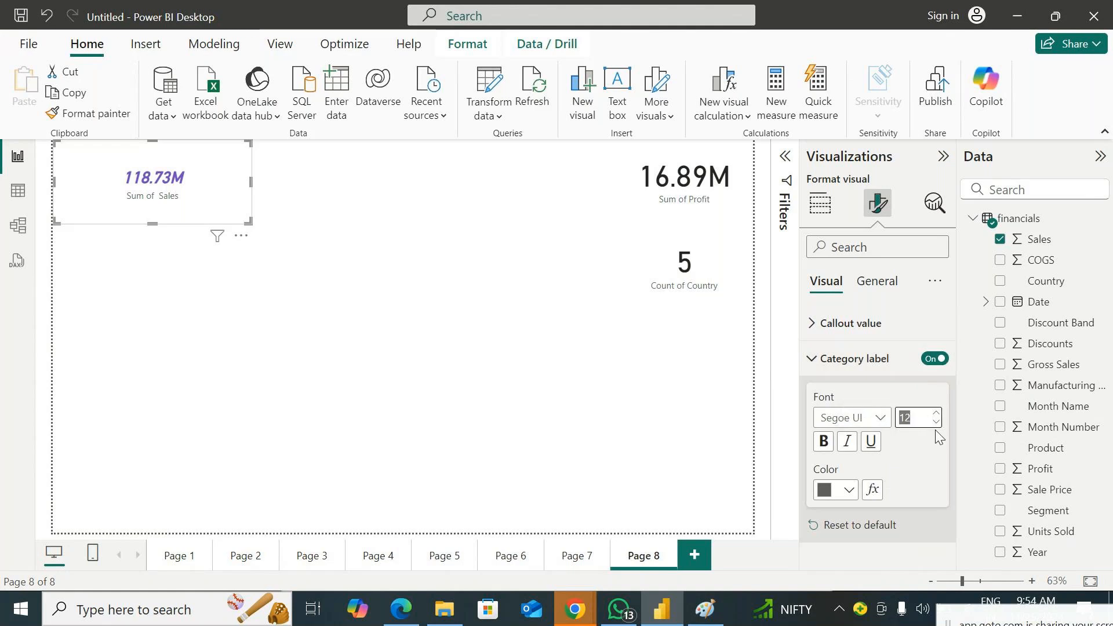
text(20)
key(Return)
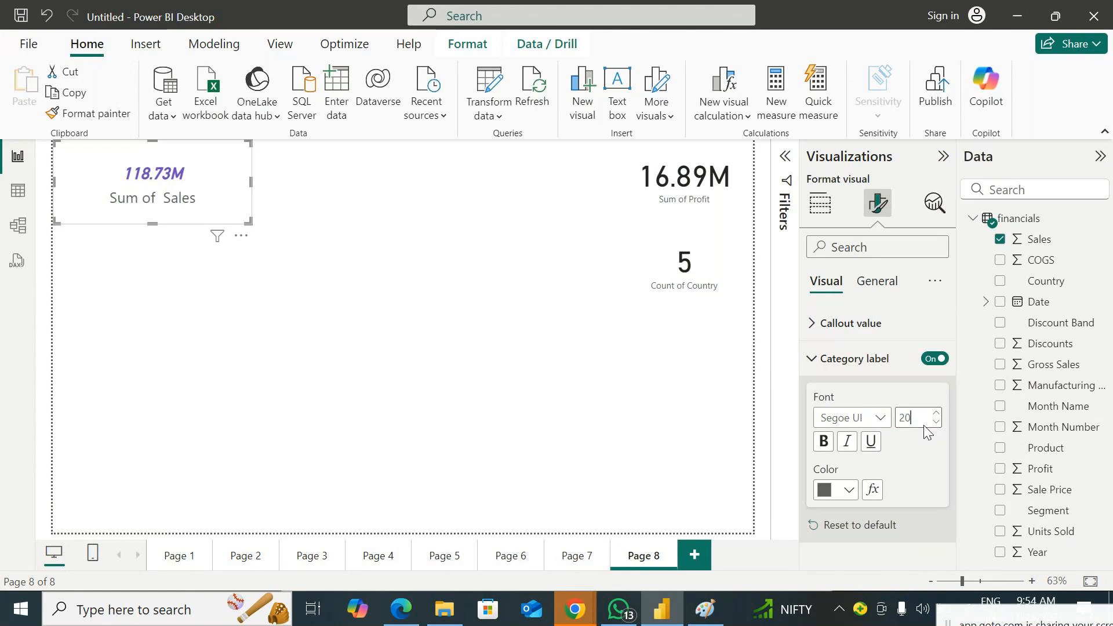
Set the category label's font to Segoe UI Bold and its color to the pink theme color
click(874, 418)
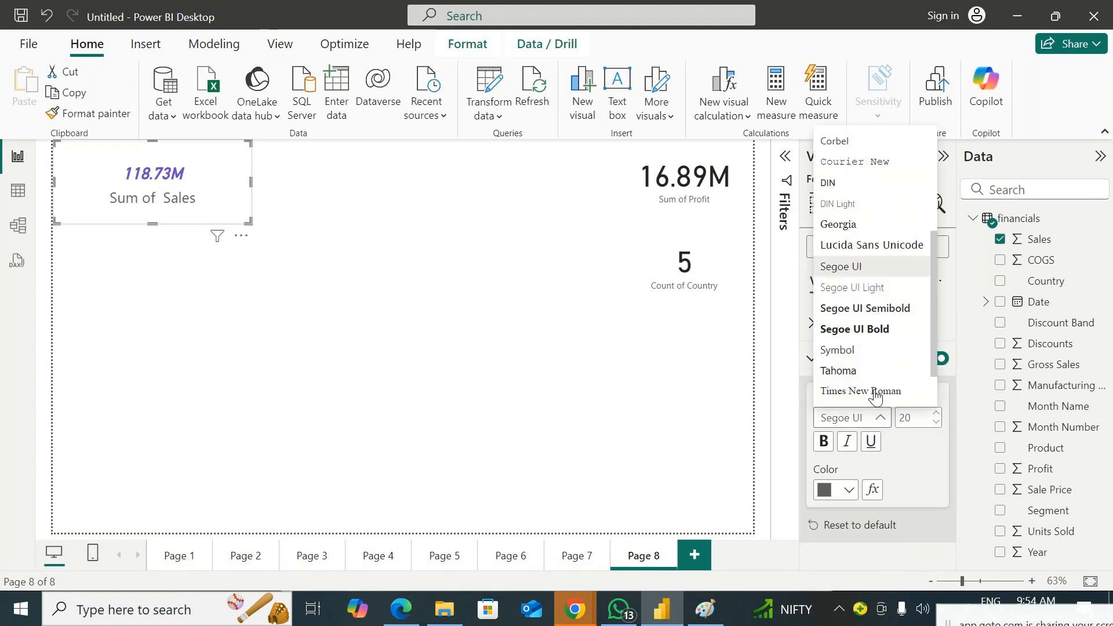
click(876, 335)
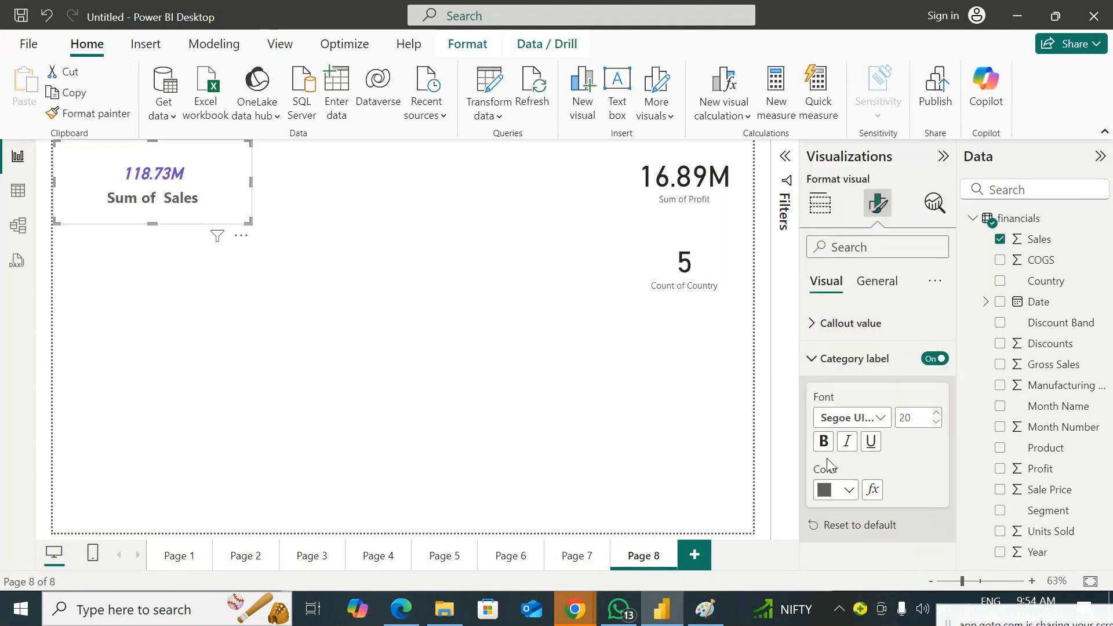
click(842, 497)
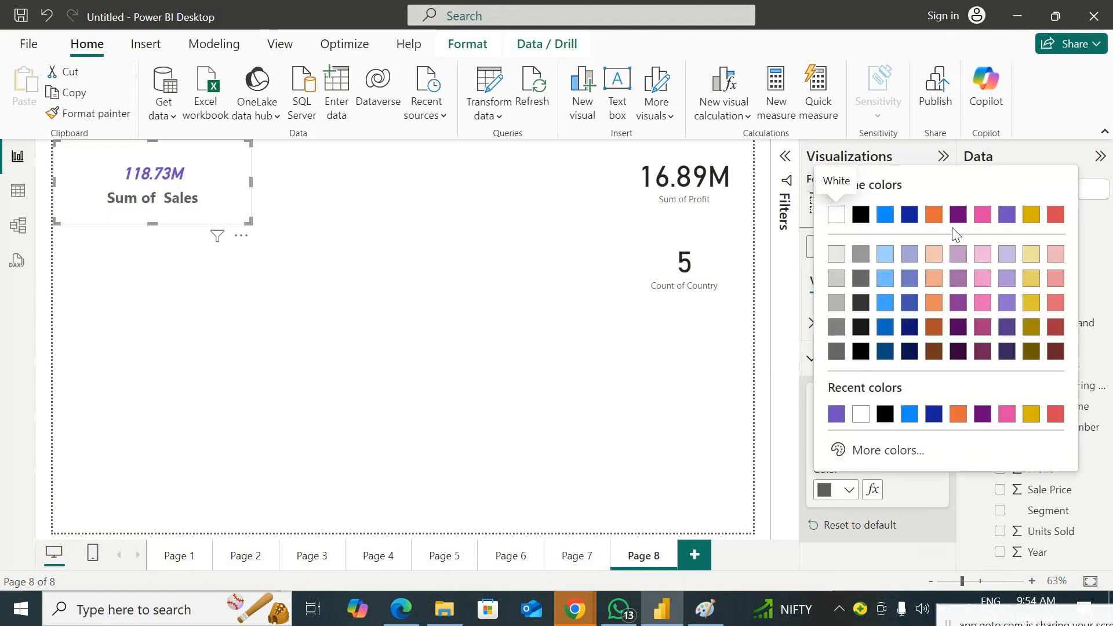
click(979, 223)
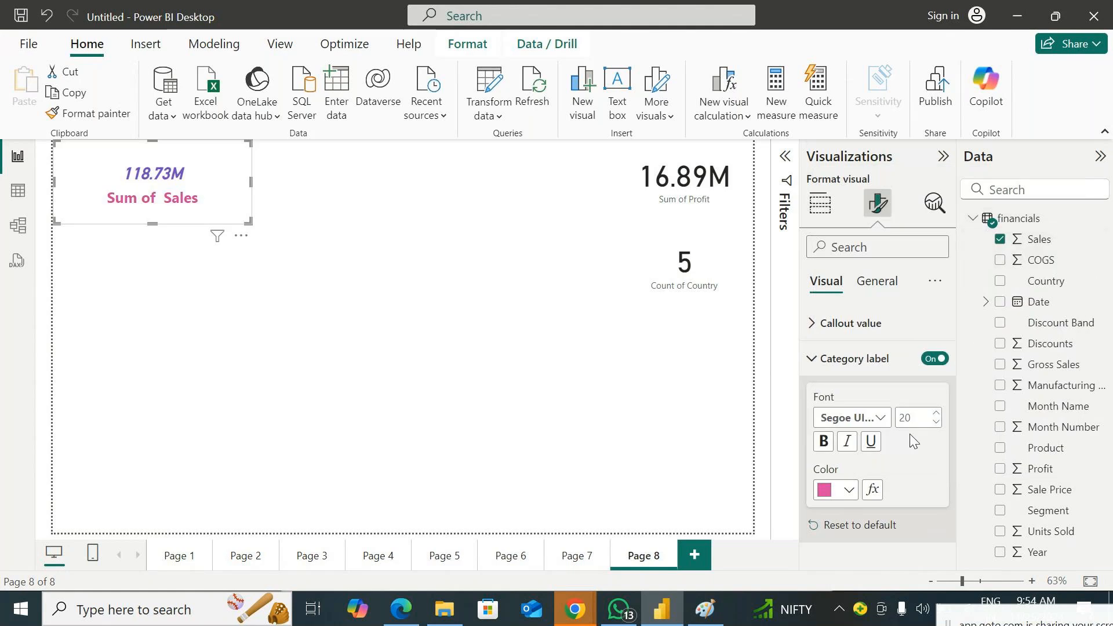
click(818, 362)
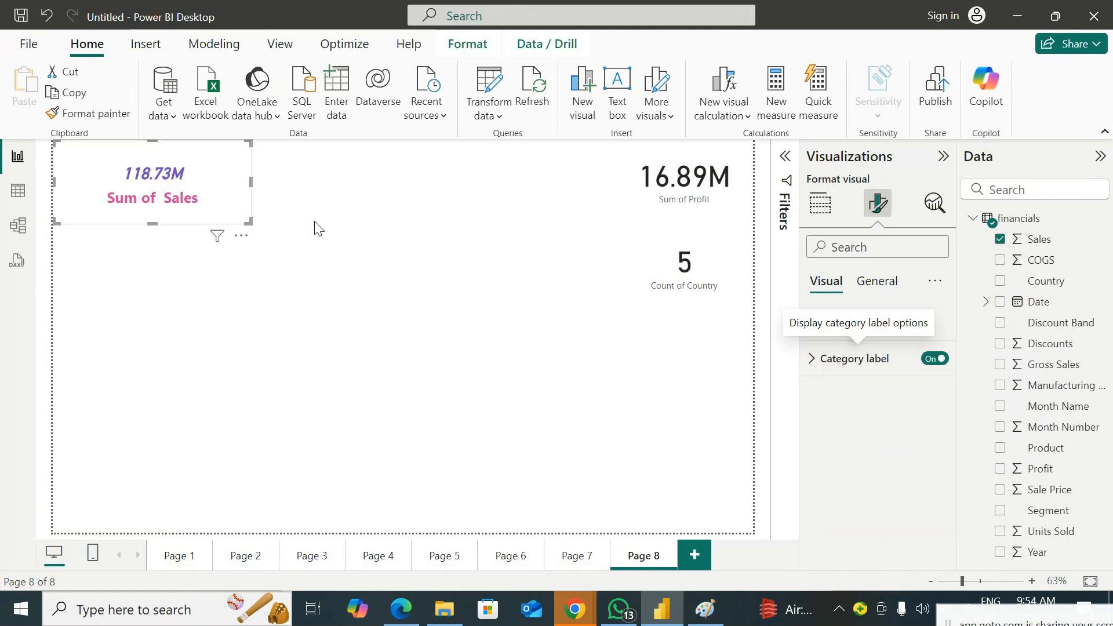
Move the Sales card directly below the Country count card, make it narrower, and deselect it
drag(251, 222, 729, 356)
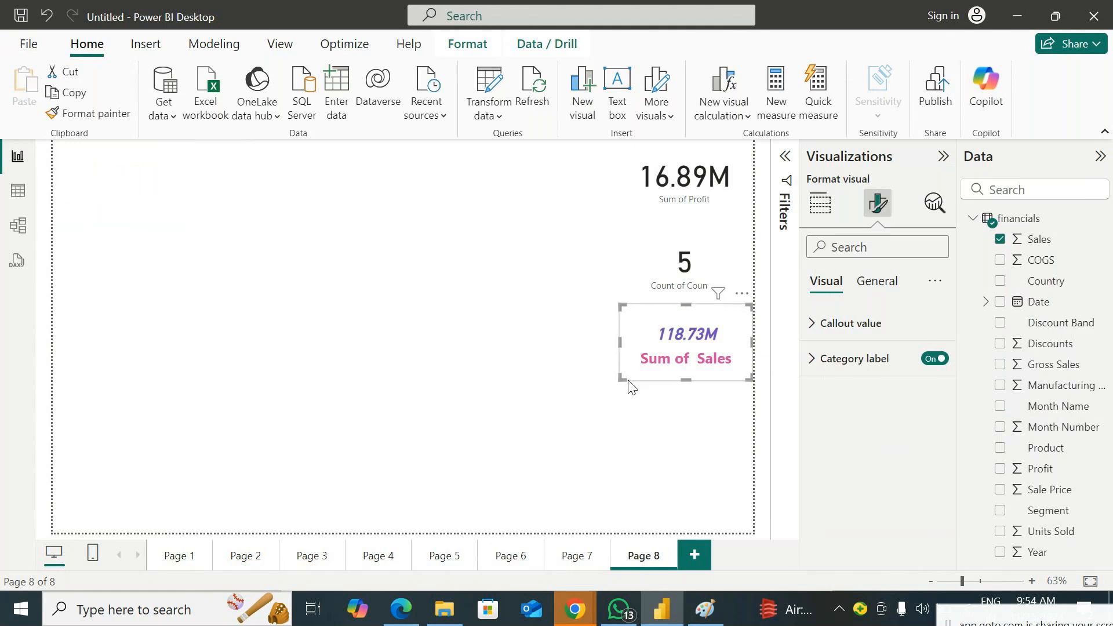
click(440, 304)
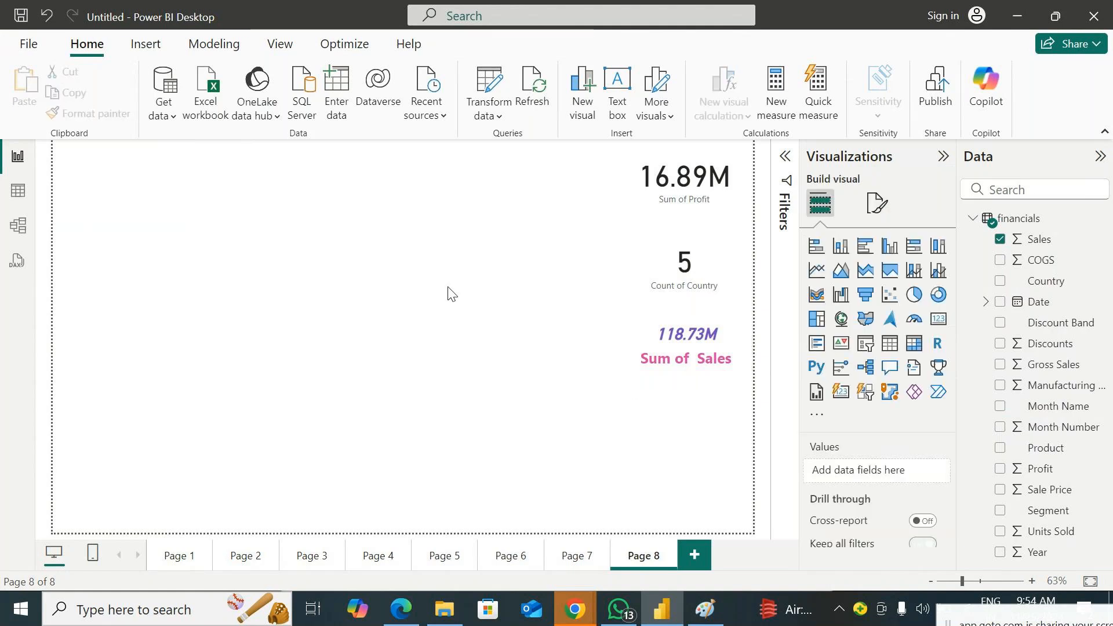
Add a Units Sold card and a Profit card below it, and select the Units Sold card with its visual format settings open
click(937, 320)
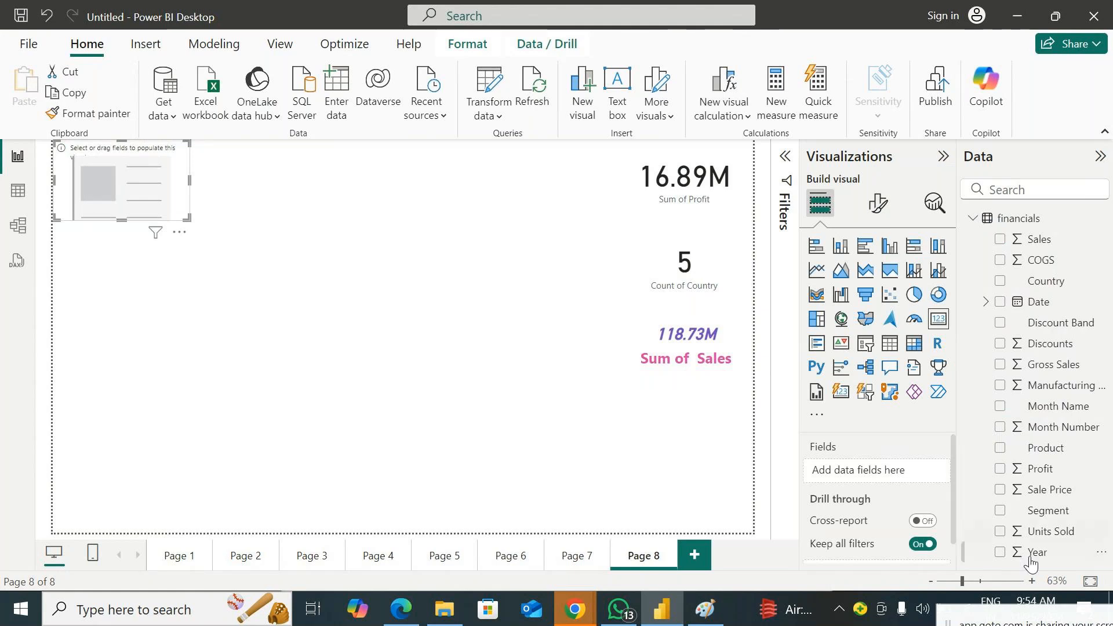
drag(1046, 531, 197, 184)
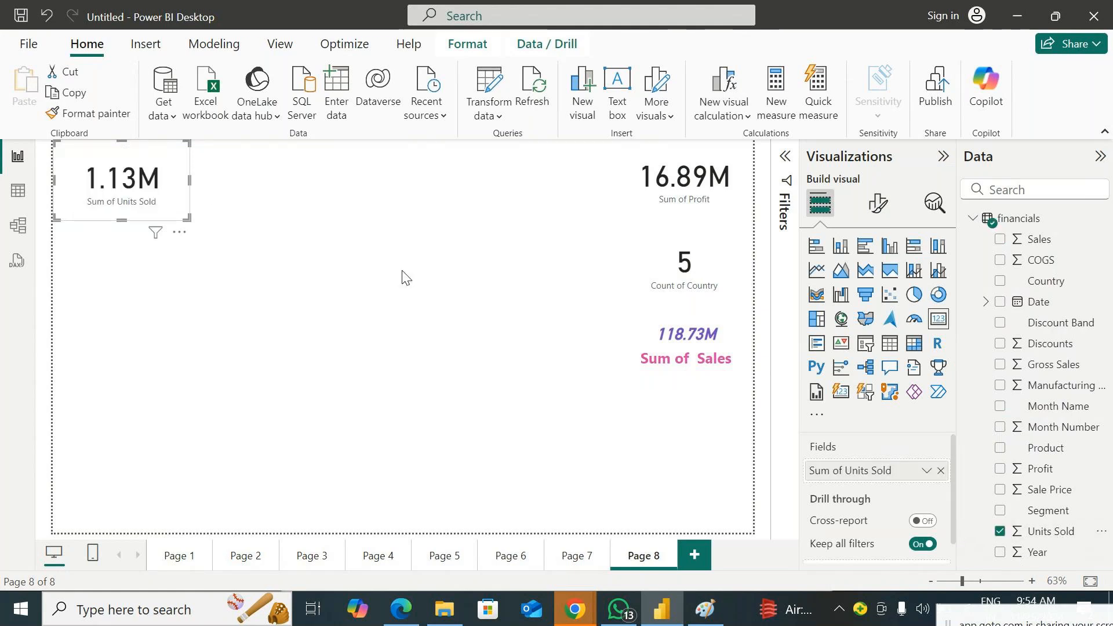
click(517, 286)
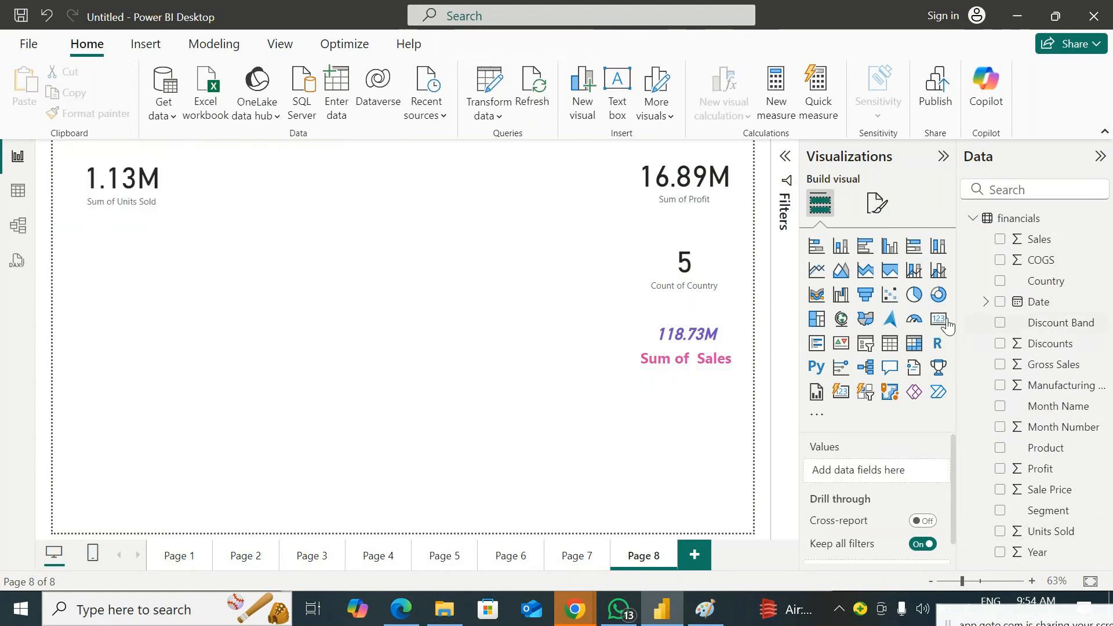
click(939, 319)
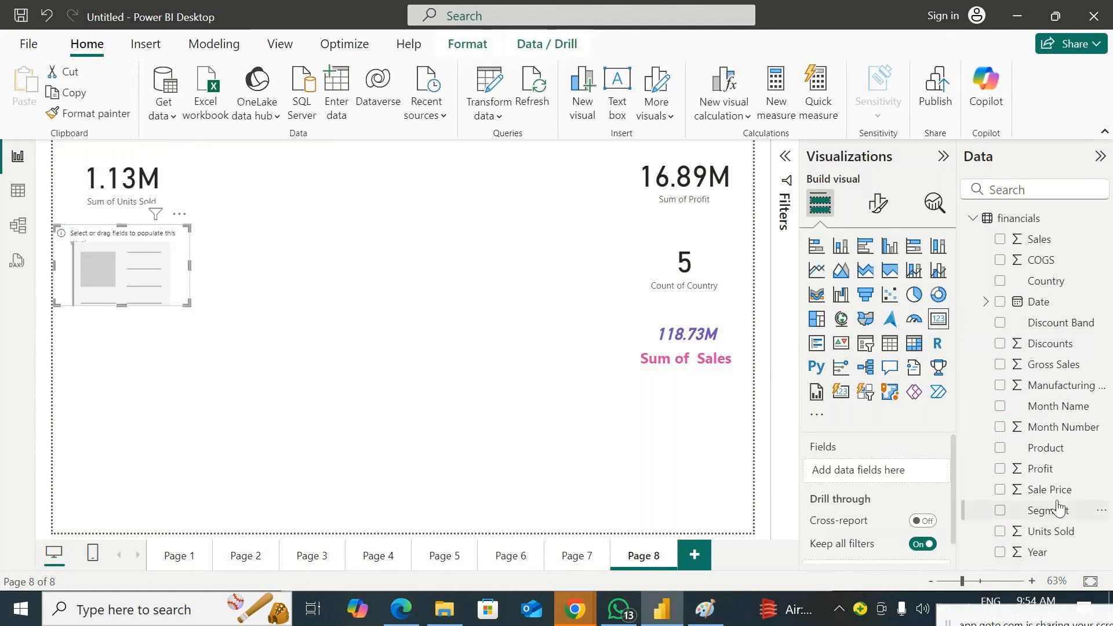
drag(1040, 469, 140, 248)
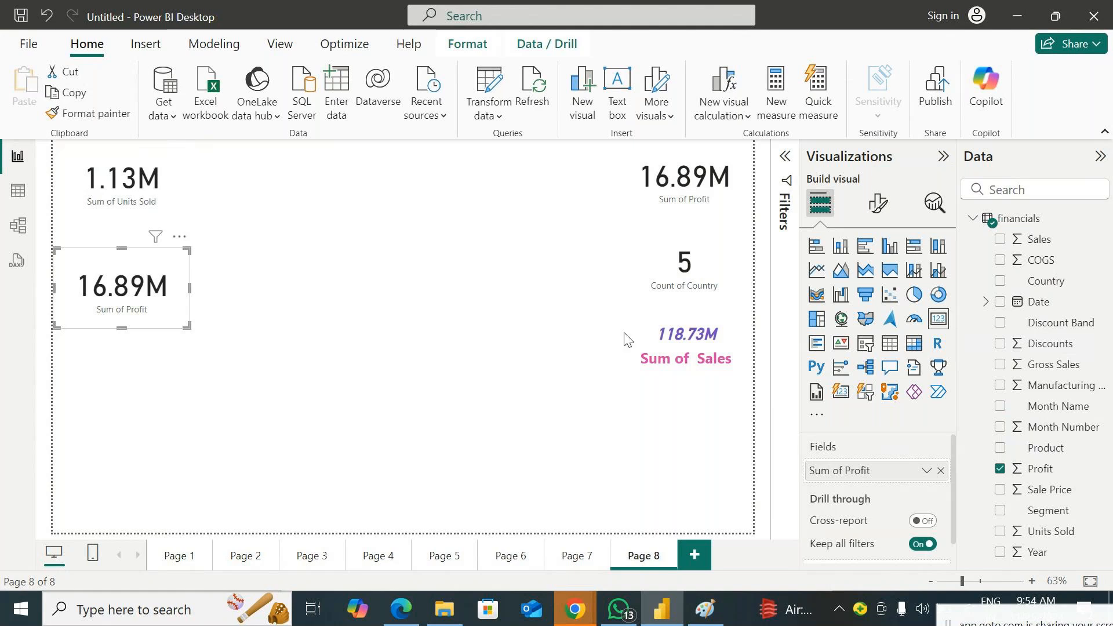
click(878, 208)
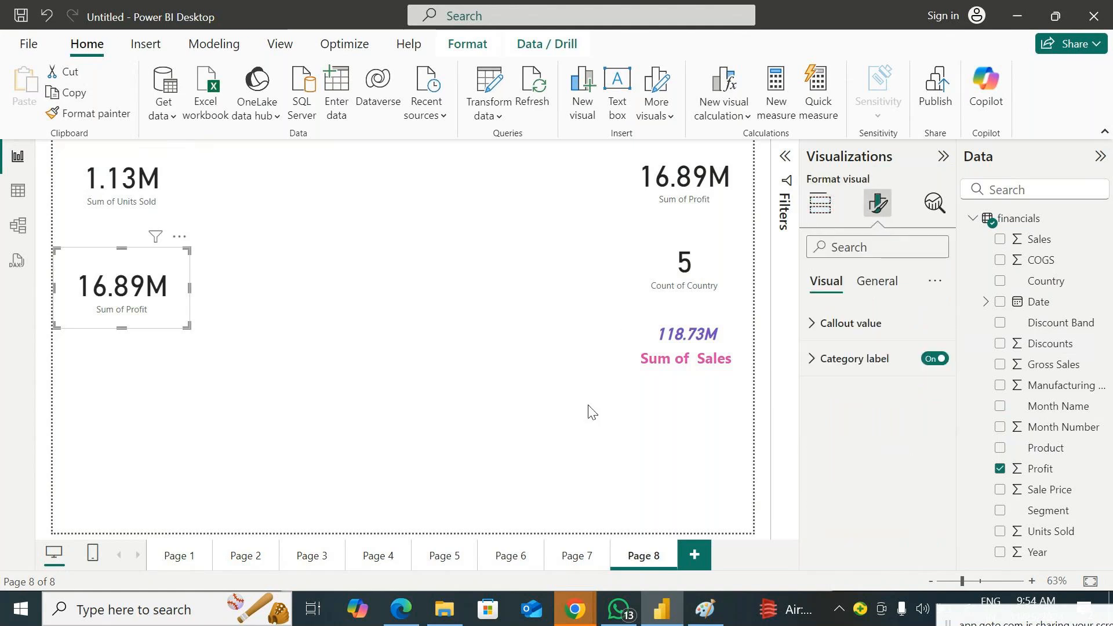
click(142, 189)
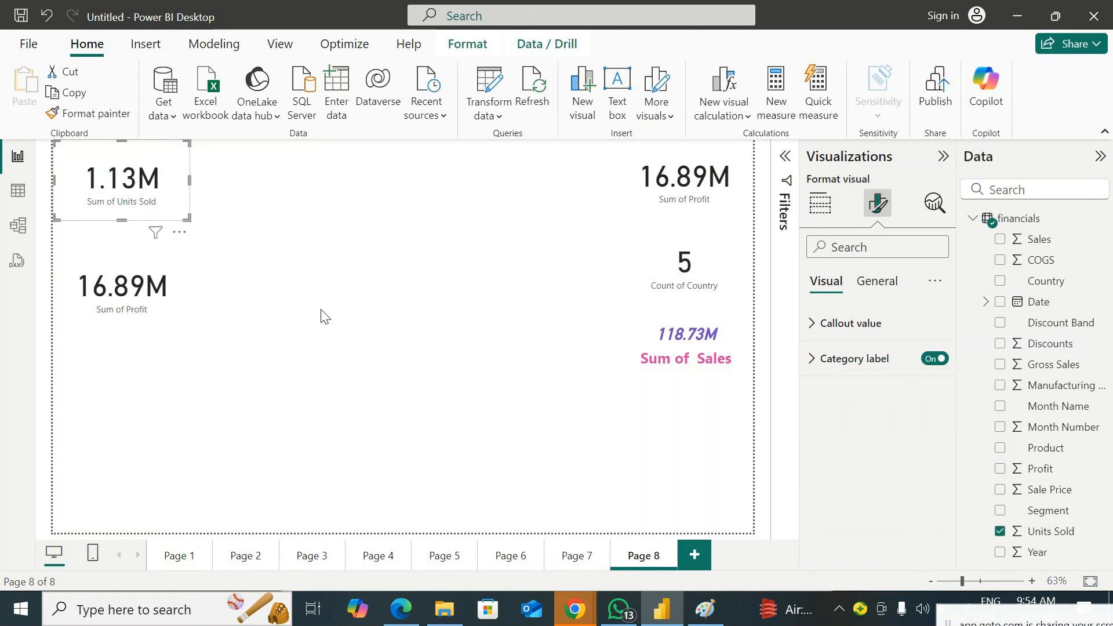
Switch to the GoTo Meeting window, check the speaker volume, and return to the report in Power BI Desktop
click(415, 616)
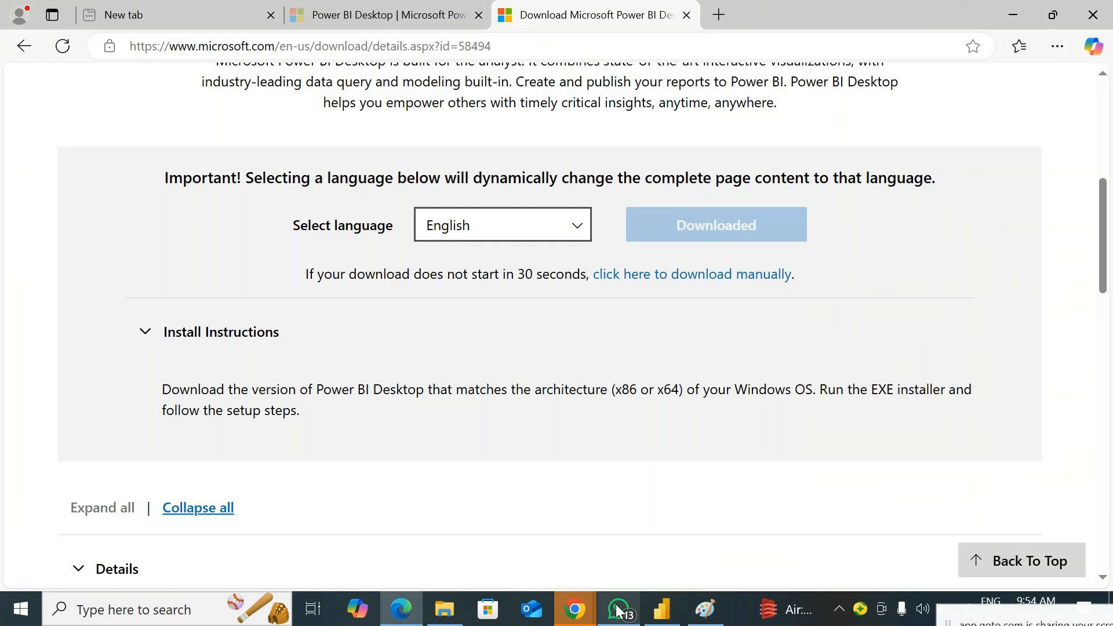
mouse_move(575, 610)
click(631, 556)
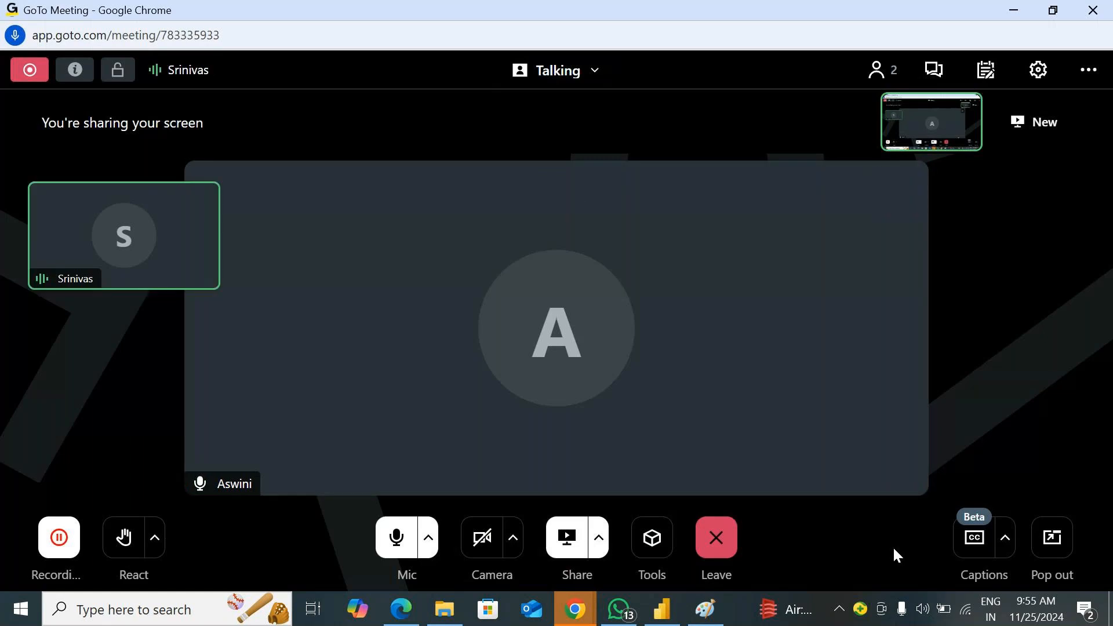
click(922, 609)
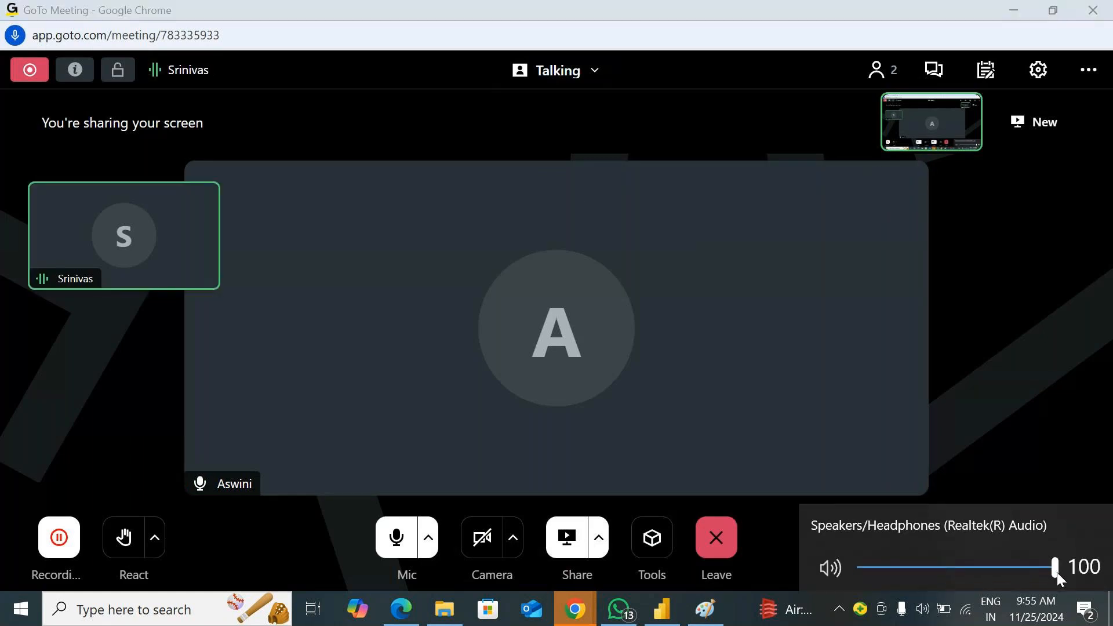
click(1012, 11)
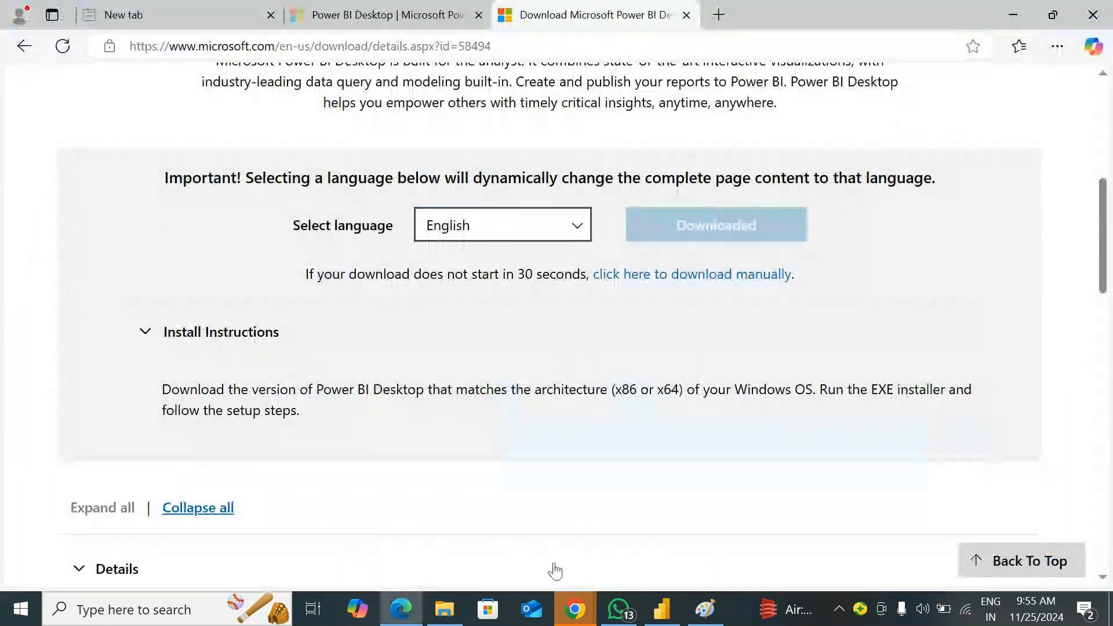
click(661, 608)
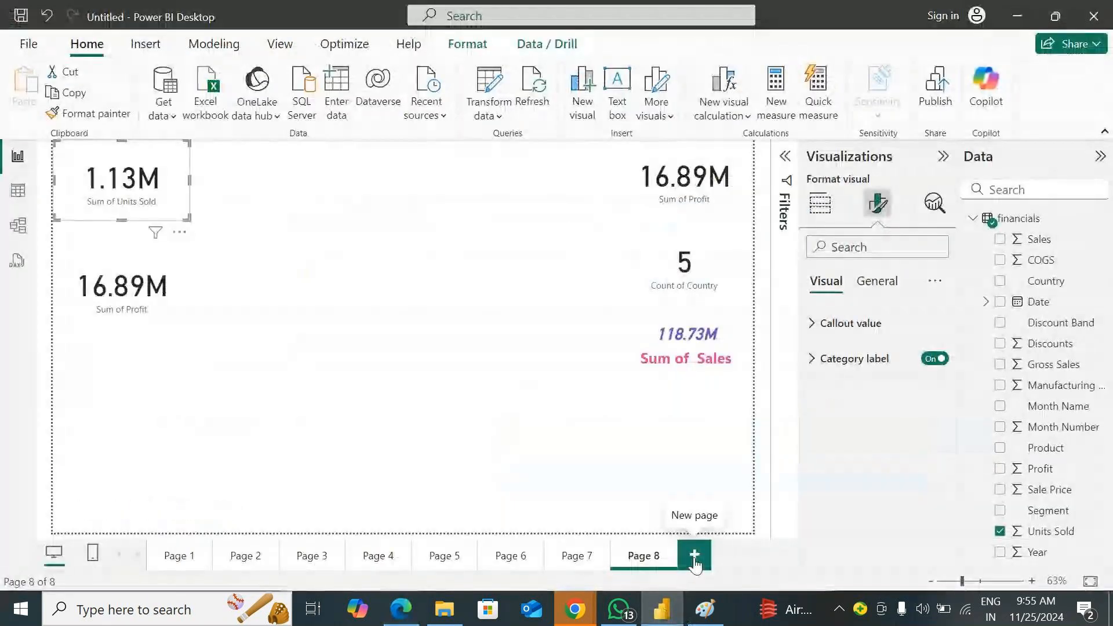
Add a new report page with an empty pie chart and enlarge the chart to fill most of the canvas
click(684, 565)
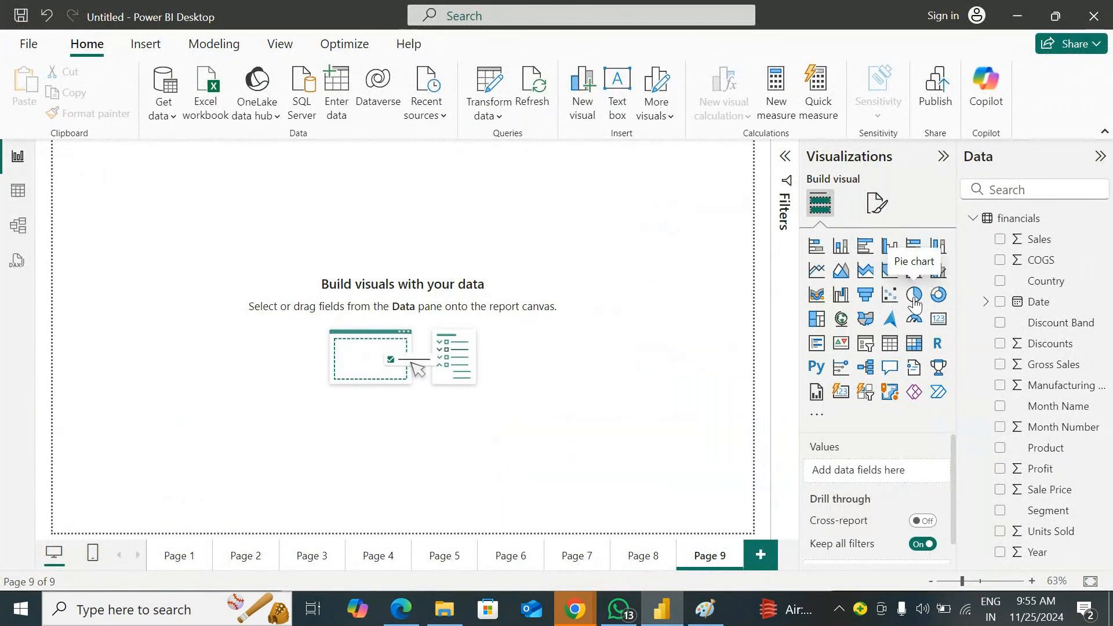
click(914, 297)
drag(208, 290, 645, 416)
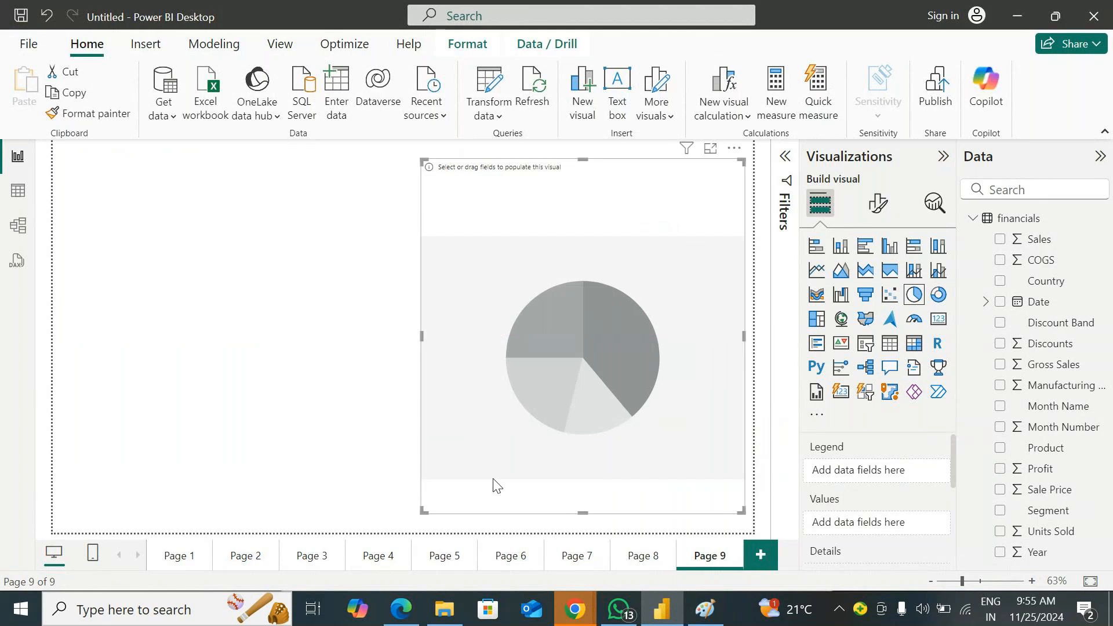
drag(420, 513, 416, 534)
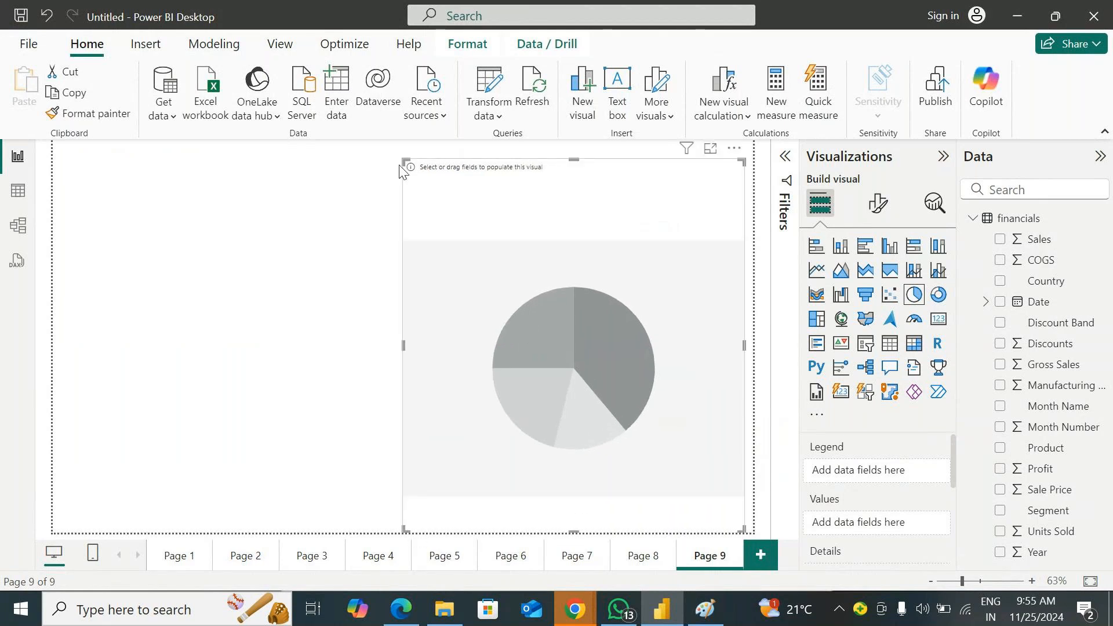
drag(400, 166, 139, 142)
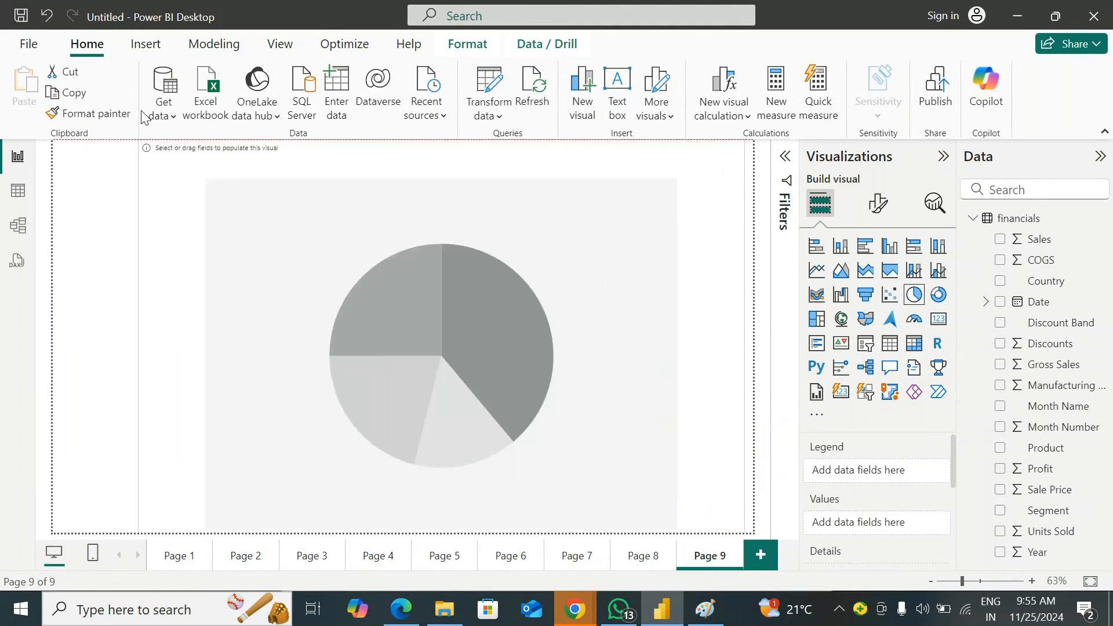
Add another page with an empty pie chart, enlarge it to about half the canvas, and place it along the left edge
click(754, 558)
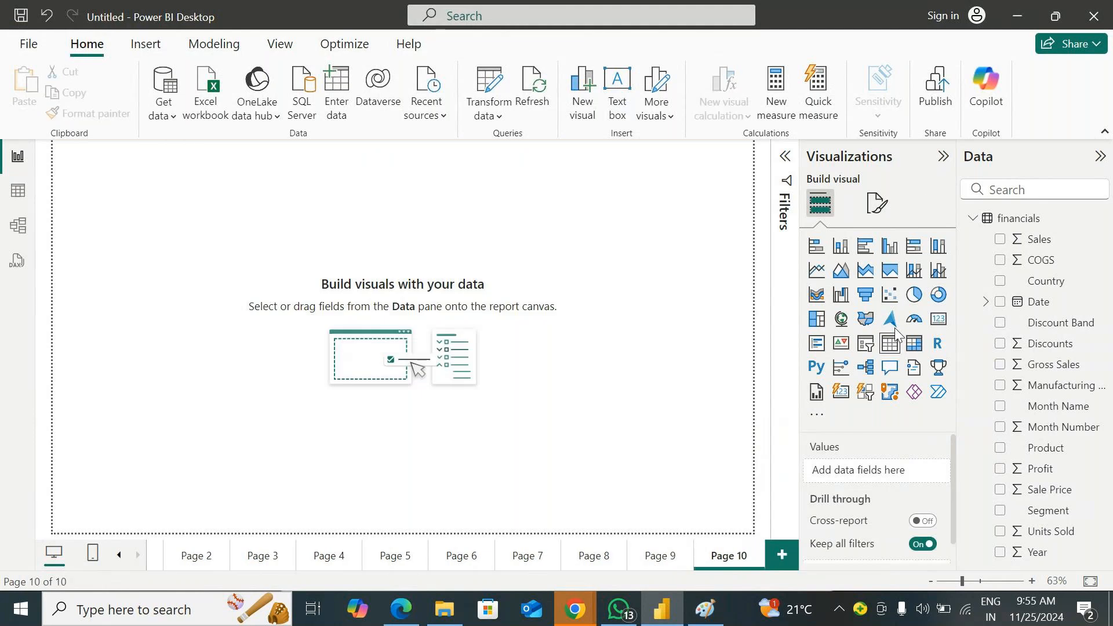
click(914, 304)
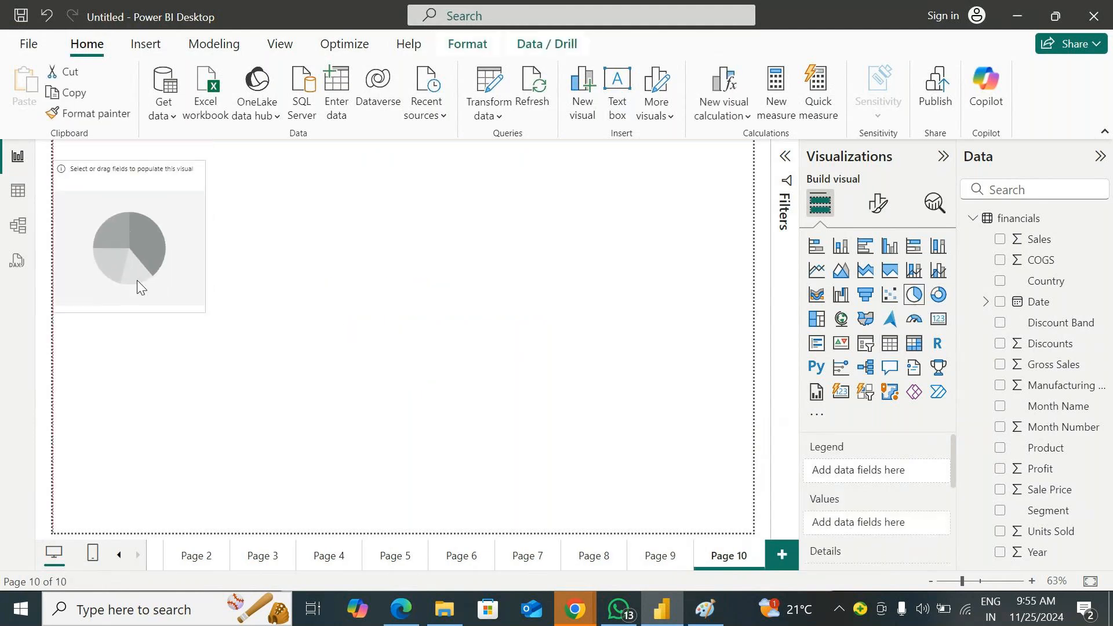
drag(202, 311, 405, 529)
drag(287, 377, 344, 376)
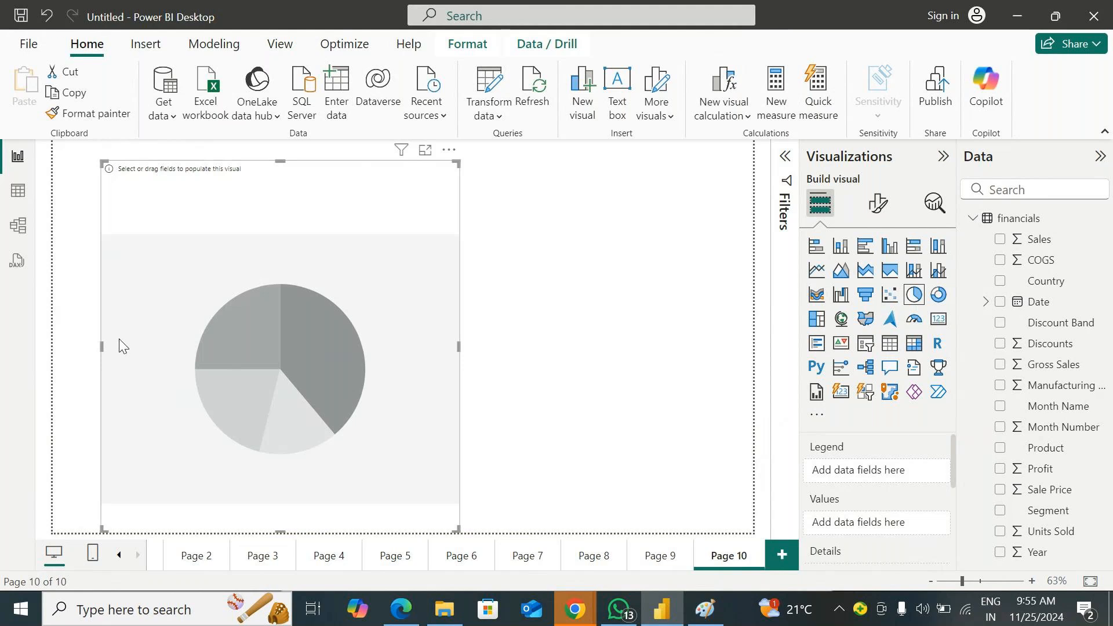
drag(254, 352, 206, 340)
click(518, 343)
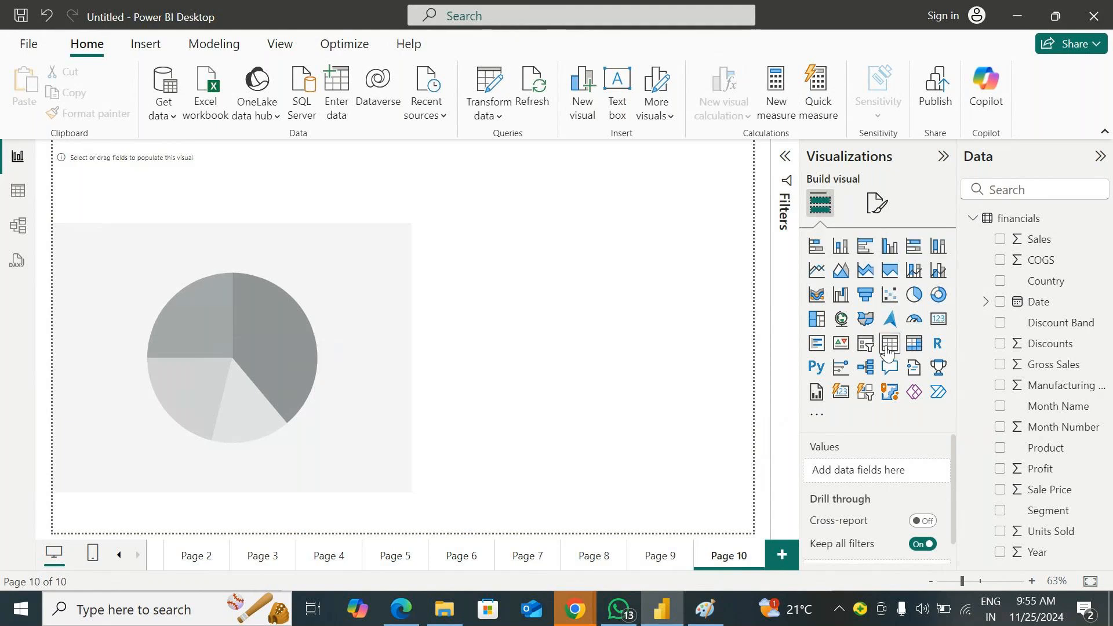
Build a table of Country and Sales beside the pie chart, sorted by Sum of Sales in descending order, and resize it
click(1000, 281)
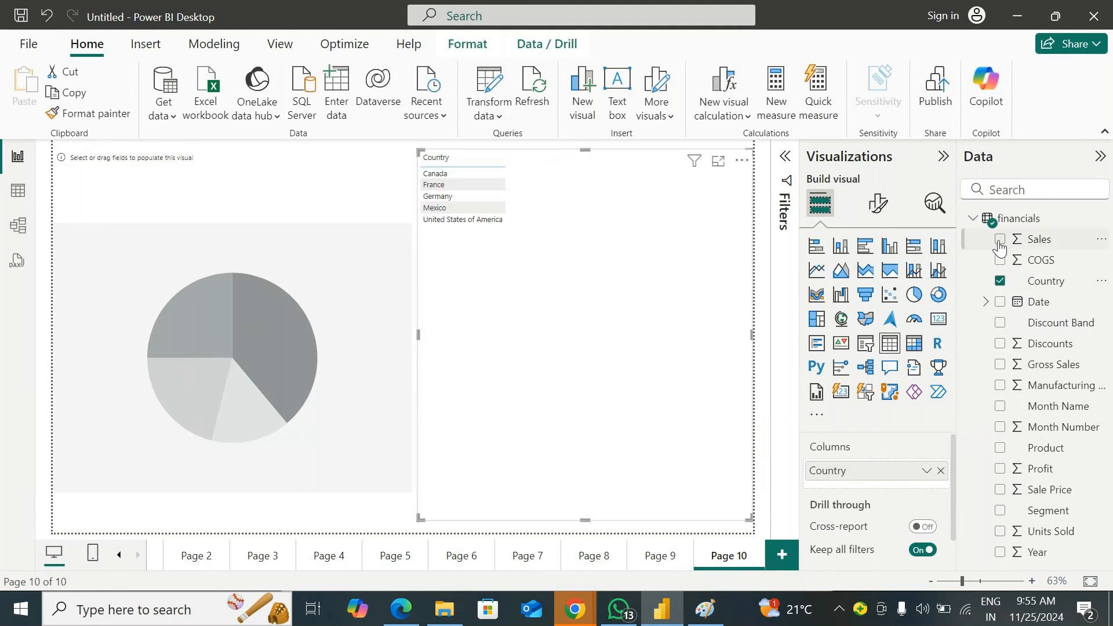
click(1000, 239)
drag(421, 520, 558, 450)
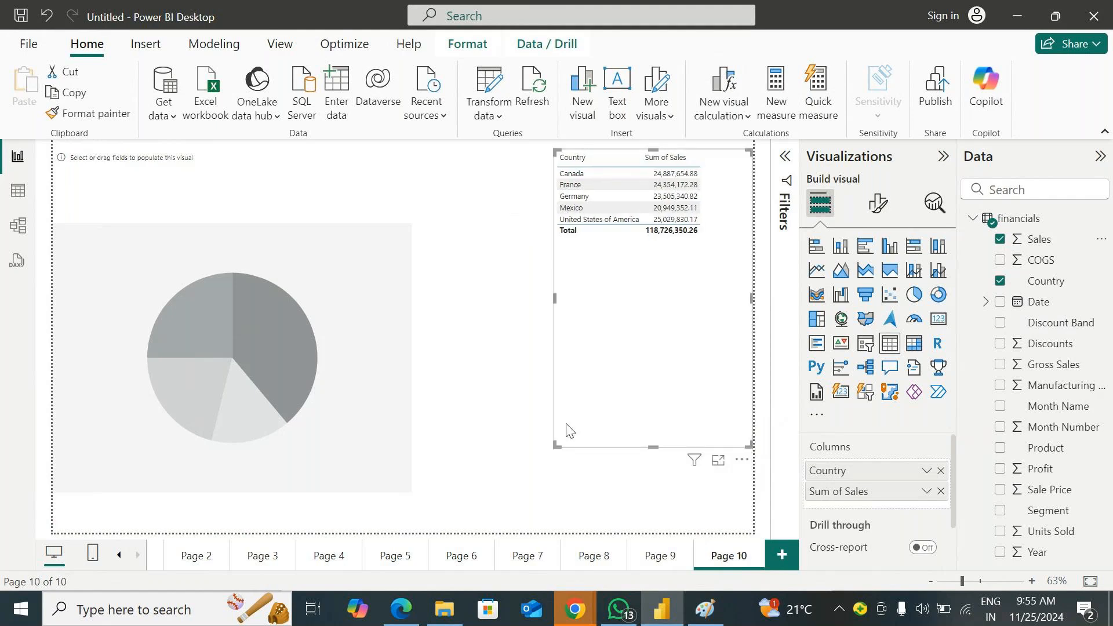
click(667, 158)
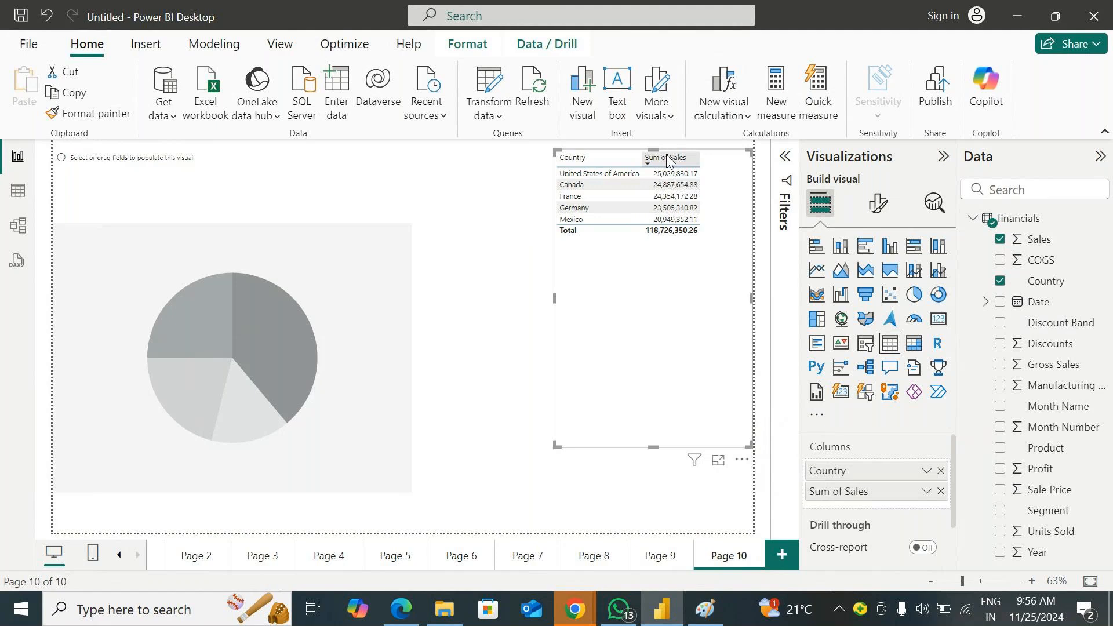
drag(564, 450, 486, 451)
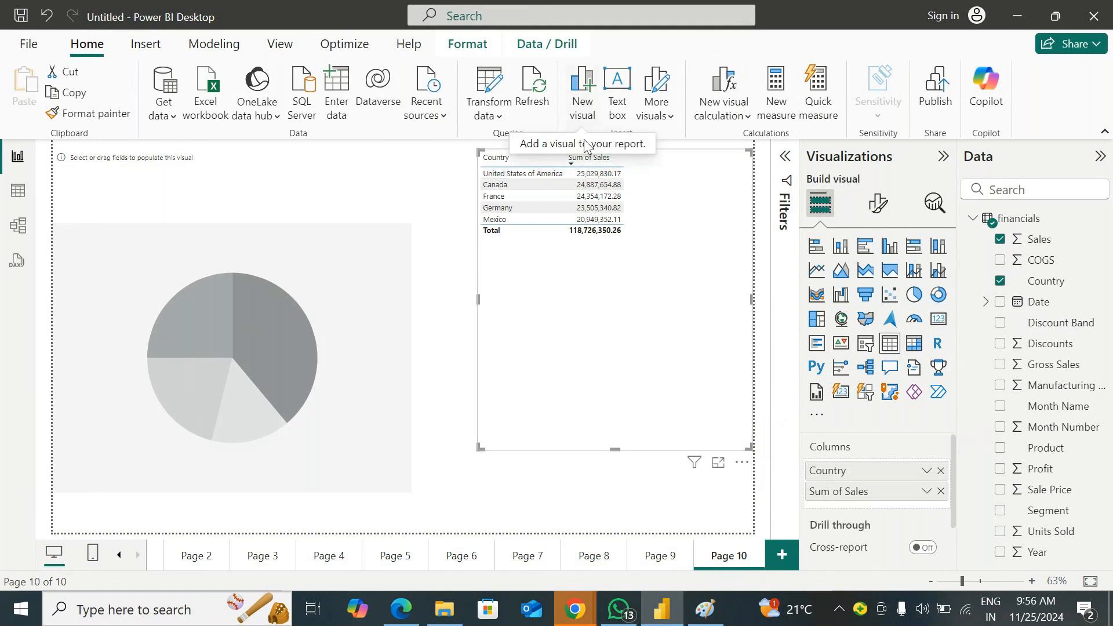
On a new page, build an enlarged pie chart of Sales by Country, view it in focus mode, and return to the report
click(781, 555)
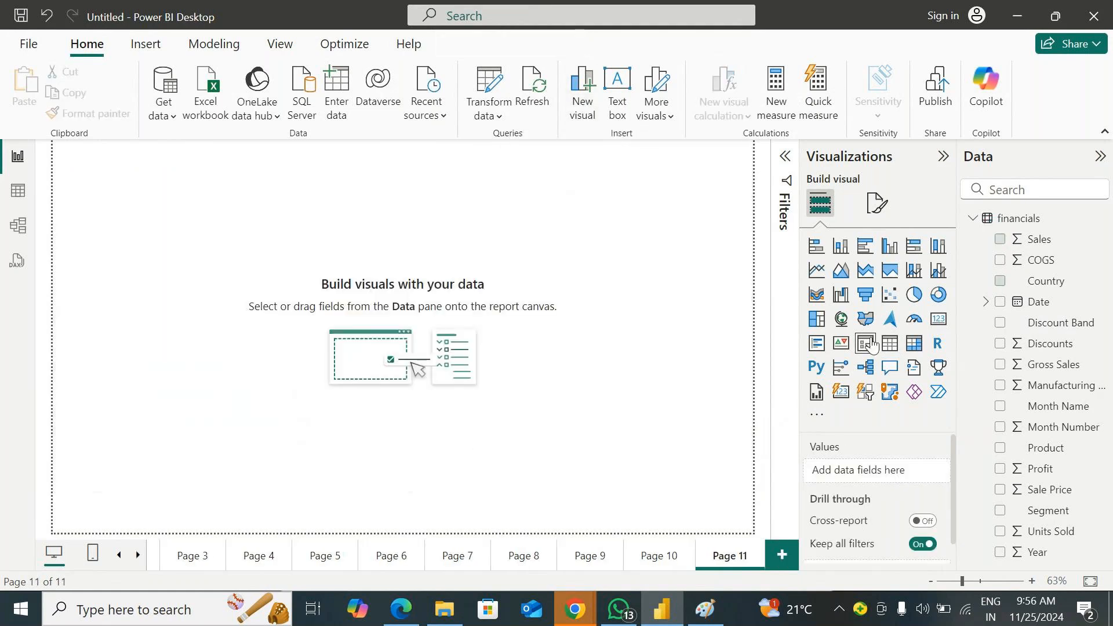
click(924, 299)
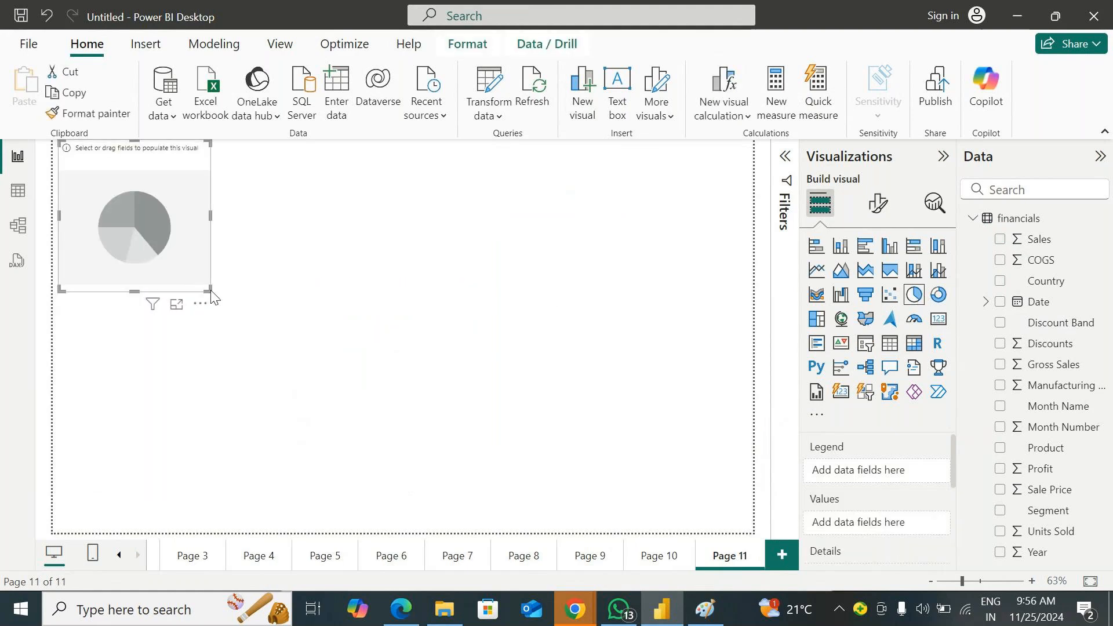
drag(207, 288, 426, 520)
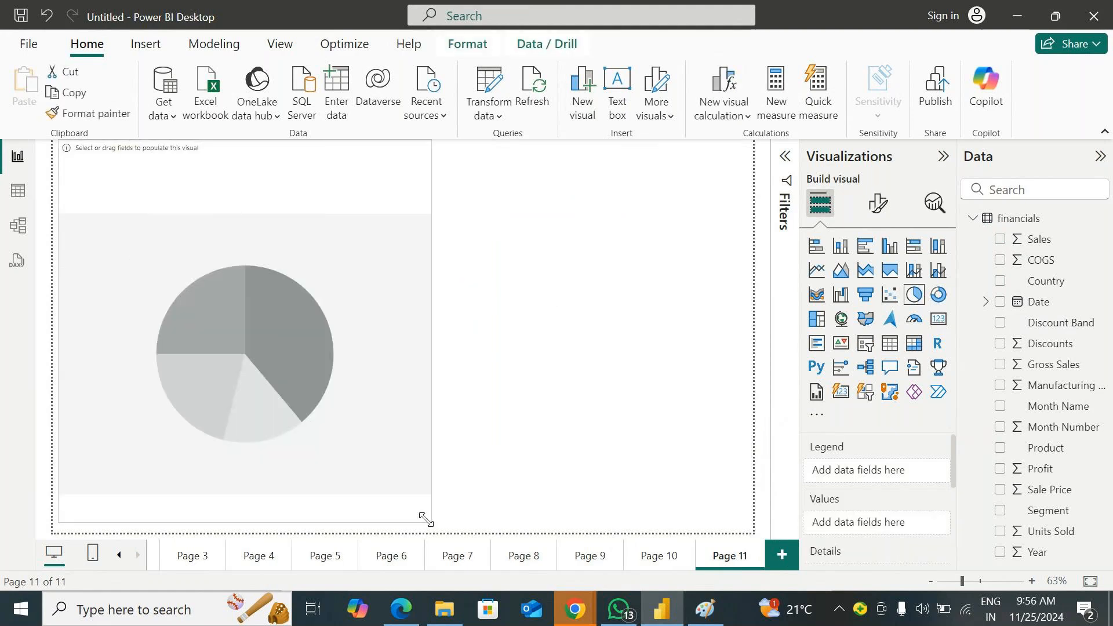
drag(1064, 280, 371, 281)
drag(1038, 239, 373, 231)
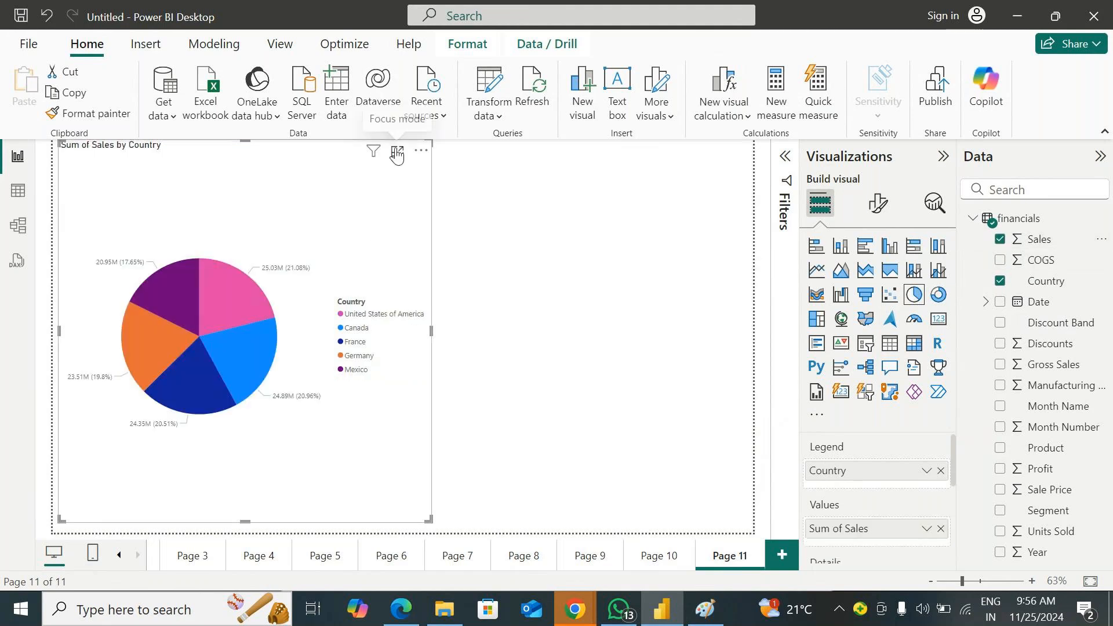
click(397, 153)
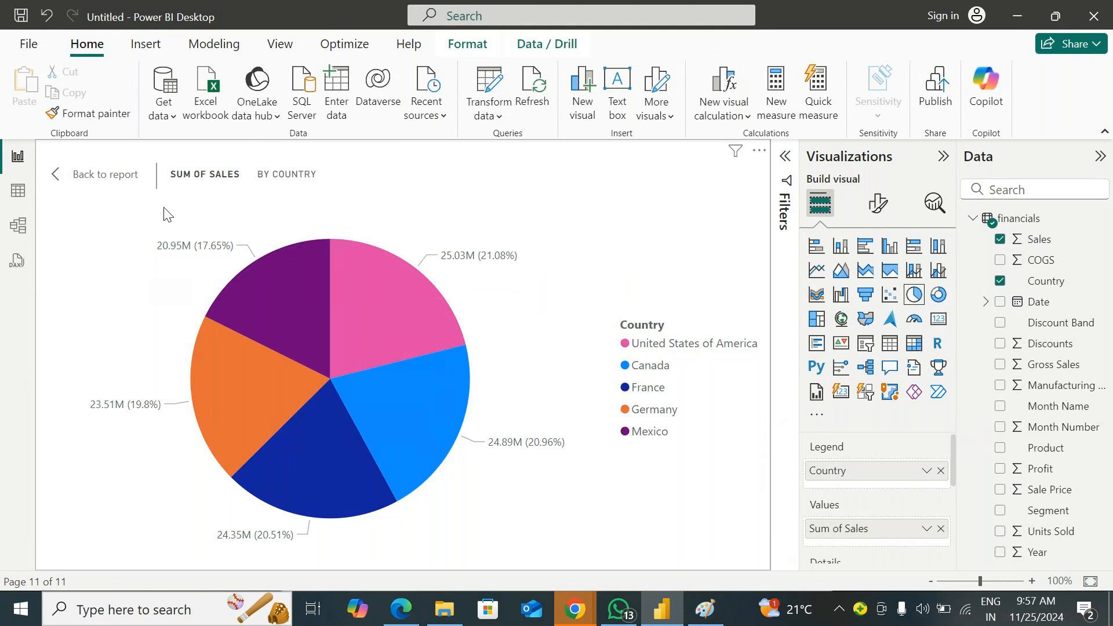
click(116, 175)
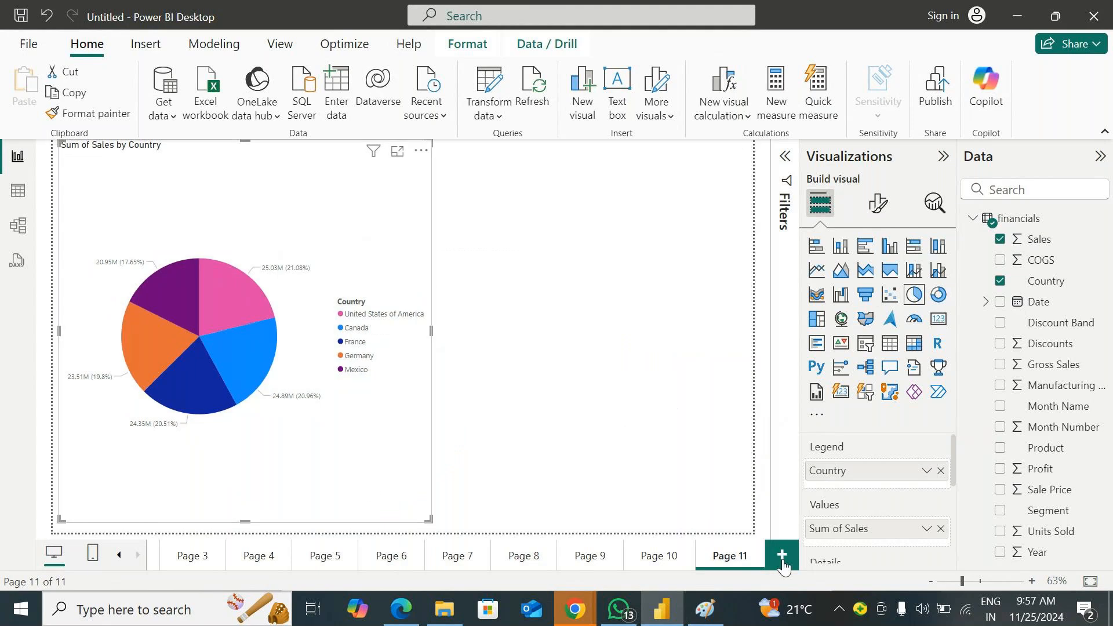
Add one more page with a wider pie chart using Country as legend and Sales as values, and open it in focus mode
click(782, 558)
click(913, 294)
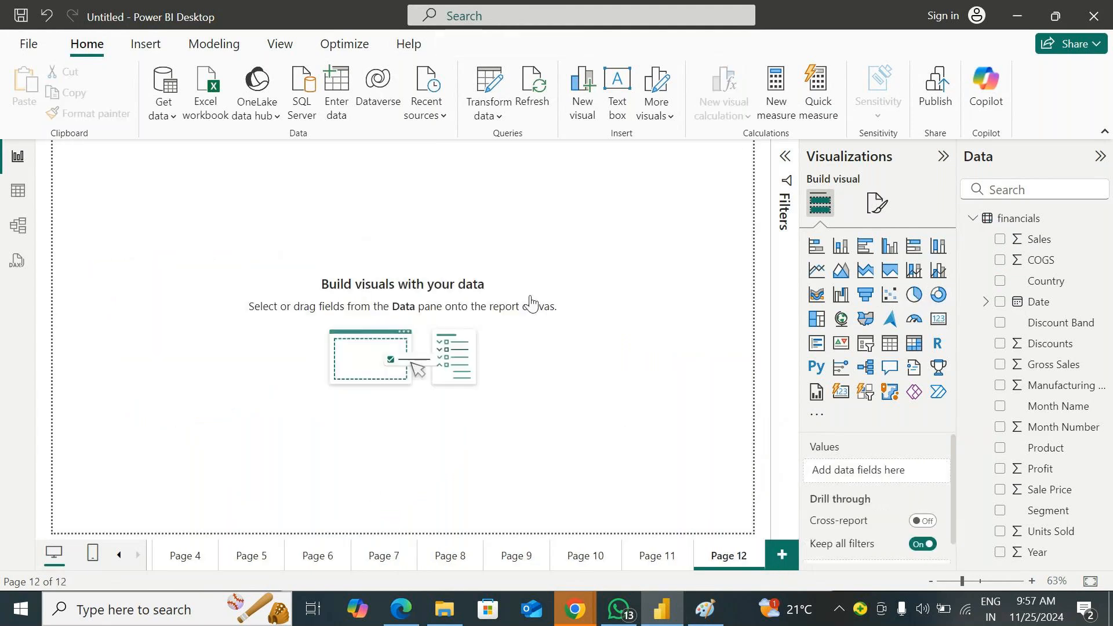
drag(210, 291, 559, 538)
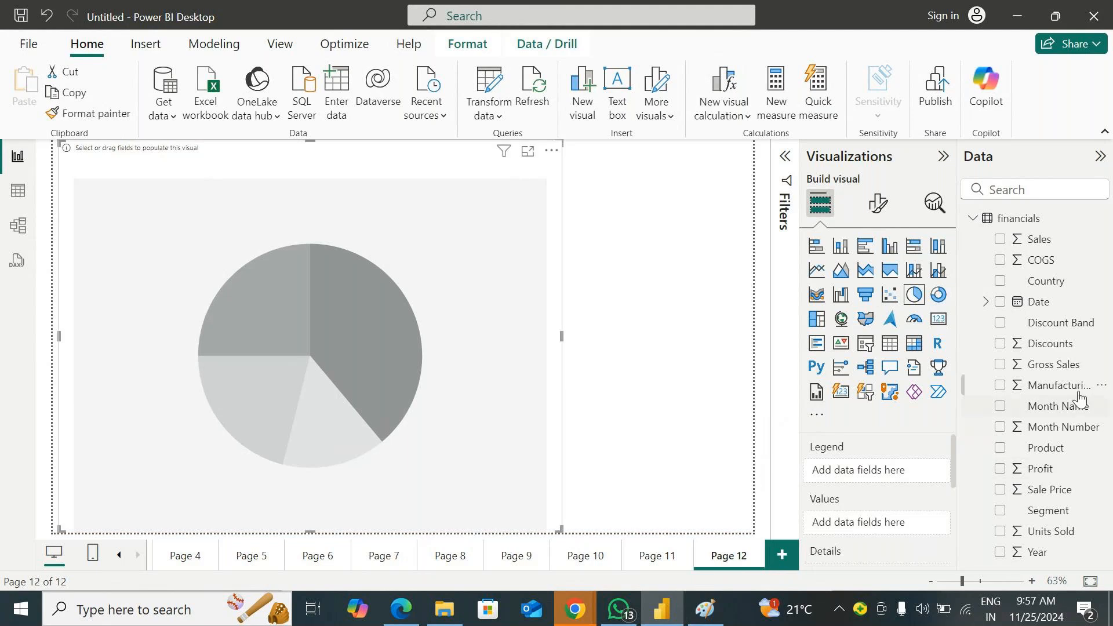
drag(1046, 280, 471, 277)
drag(1039, 239, 459, 244)
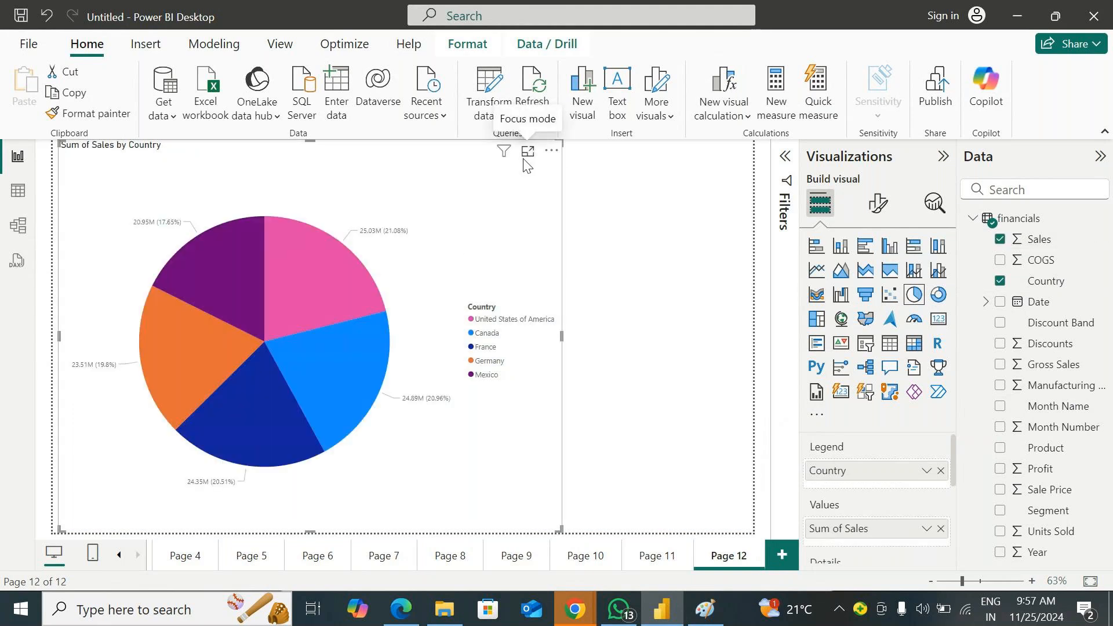
click(527, 151)
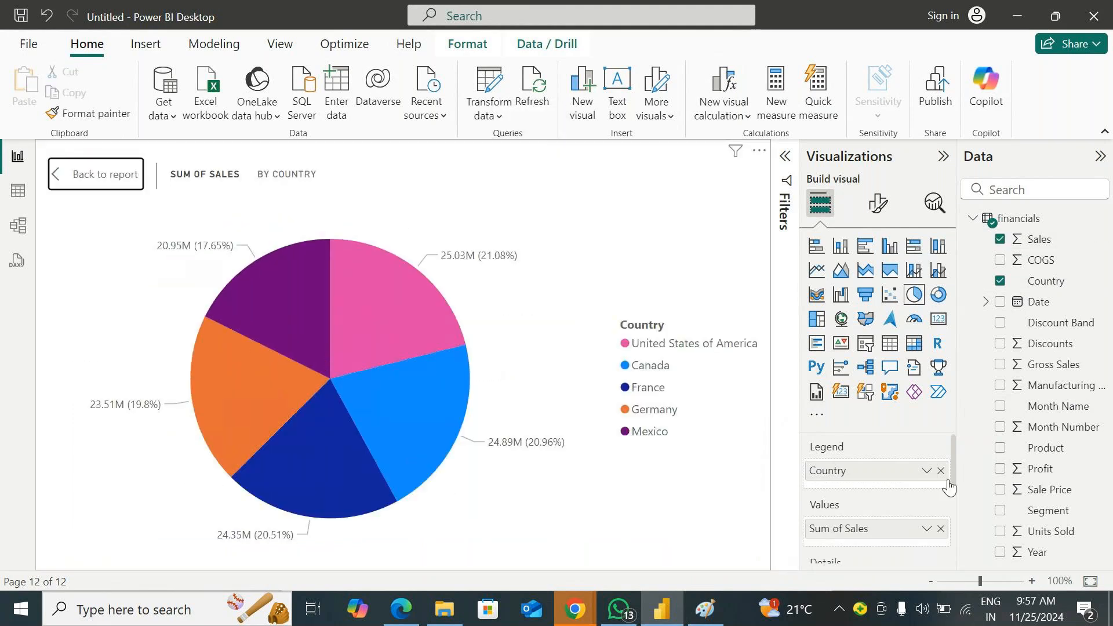
scroll(954, 471, down, 3)
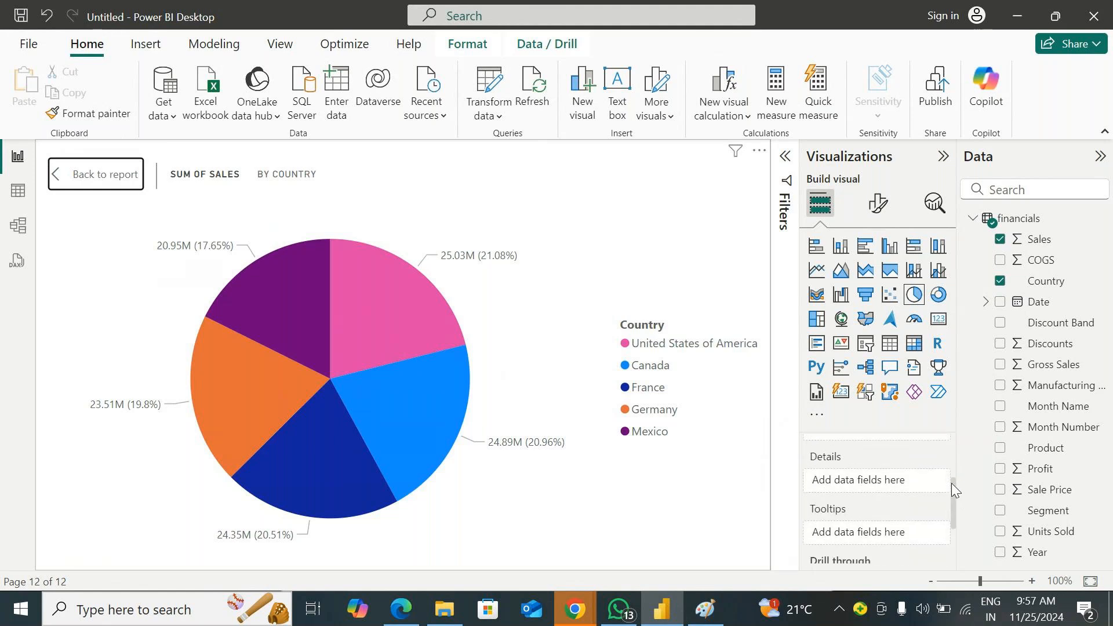
Collapse the ribbon and review the pie chart's field wells from Legend down to Drill through
click(1104, 132)
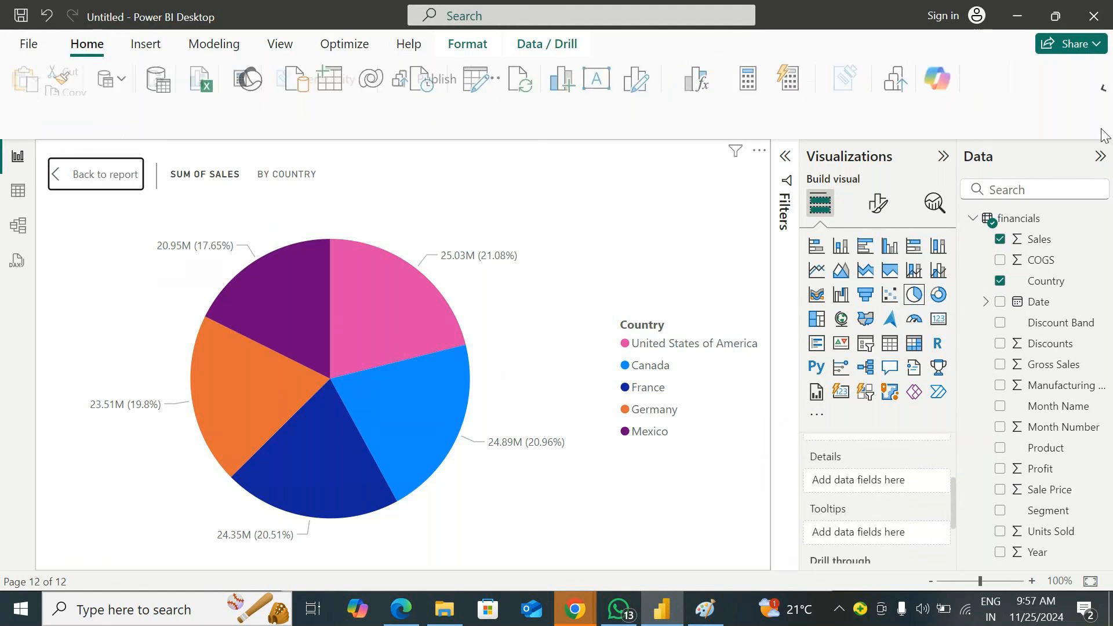
scroll(953, 482, up, 3)
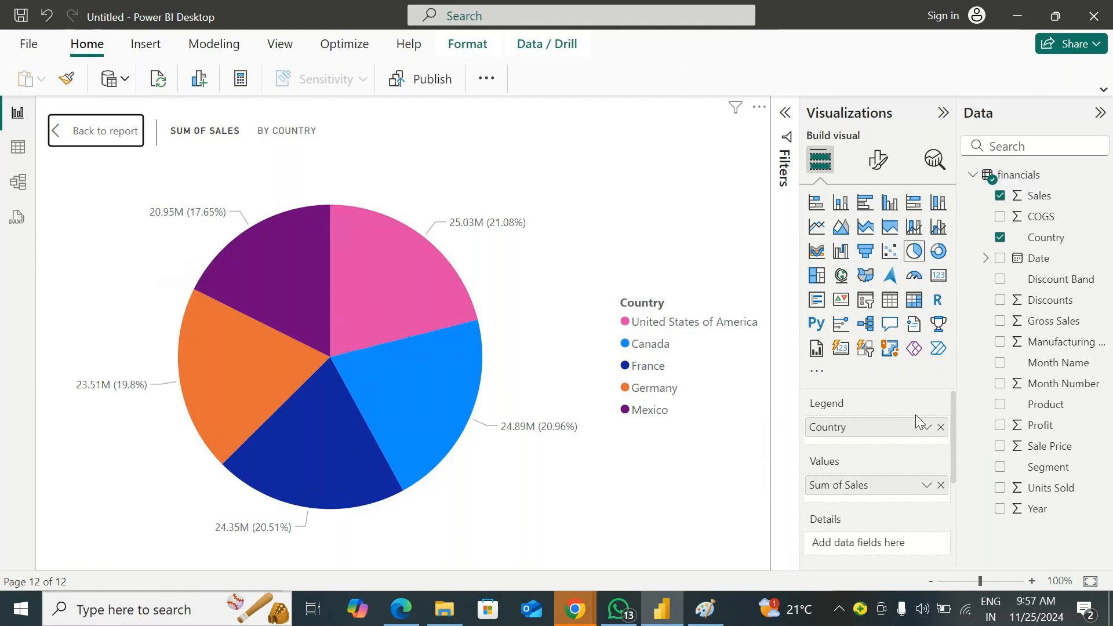
scroll(924, 476, down, 3)
scroll(893, 452, down, 1)
scroll(865, 427, up, 2)
scroll(879, 497, down, 2)
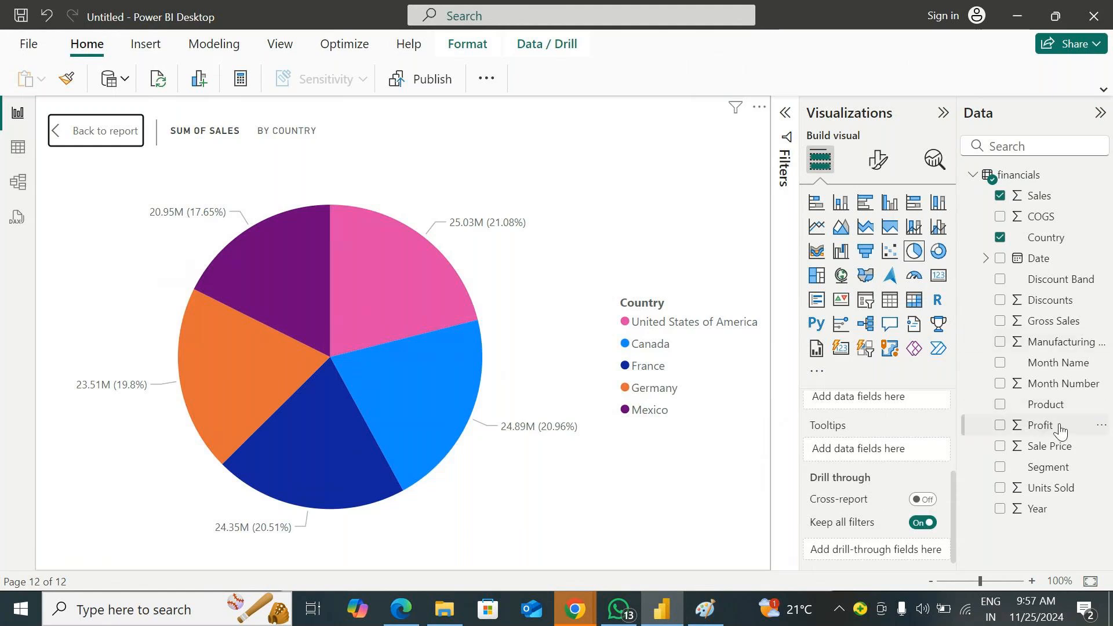
Add Profit and Units Sold as tooltip fields of the pie chart and check the tooltips on its country slices
drag(1053, 427, 942, 450)
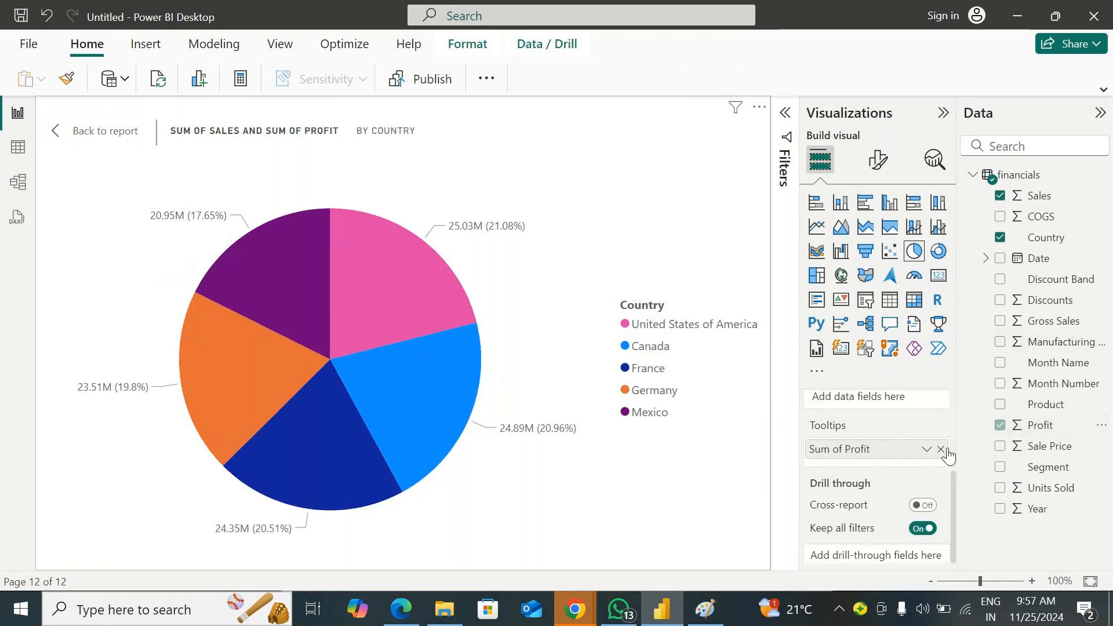
drag(1078, 490, 928, 464)
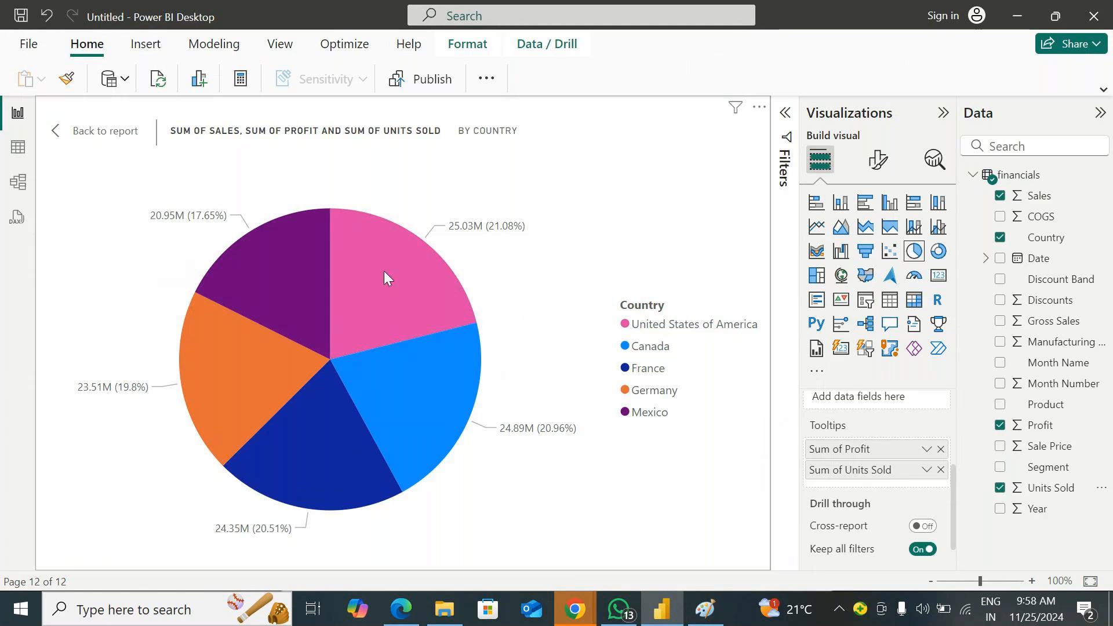
mouse_move(385, 277)
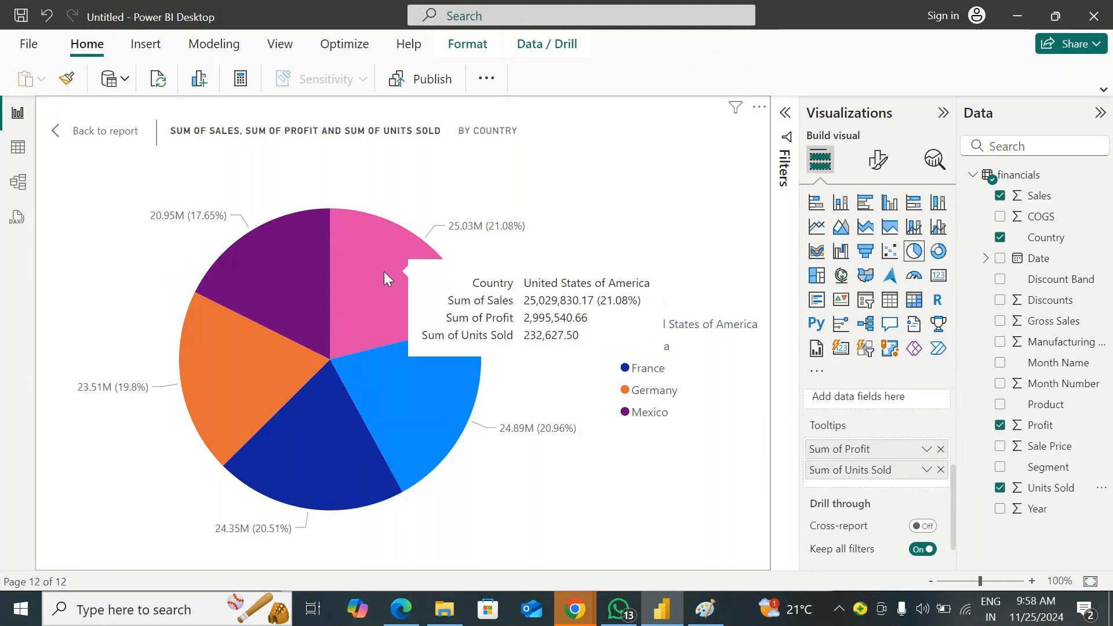
mouse_move(395, 382)
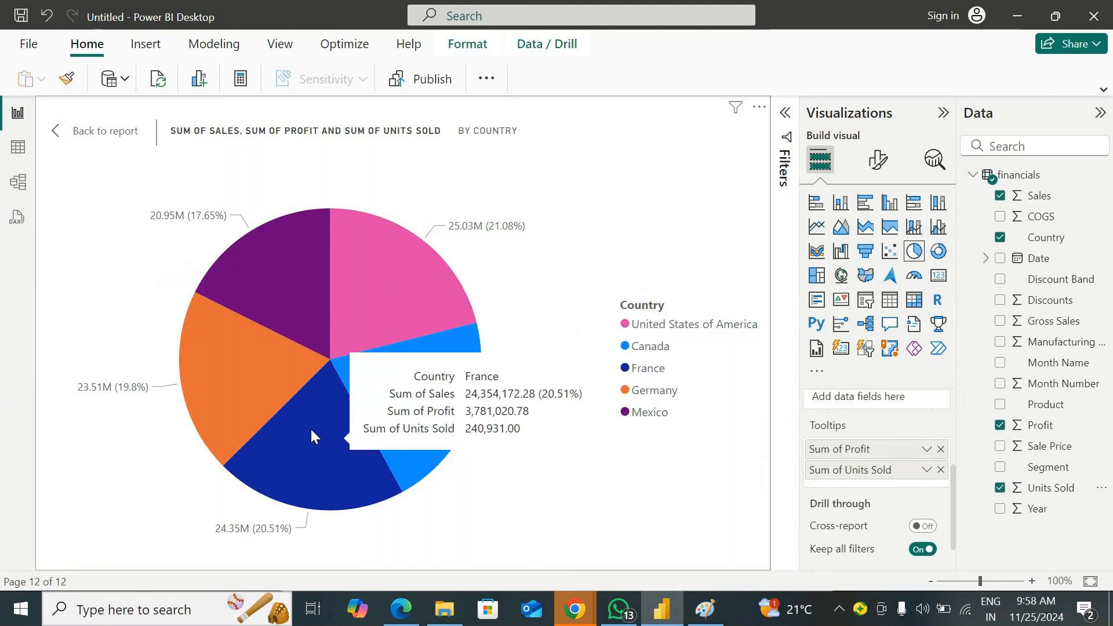
mouse_move(256, 287)
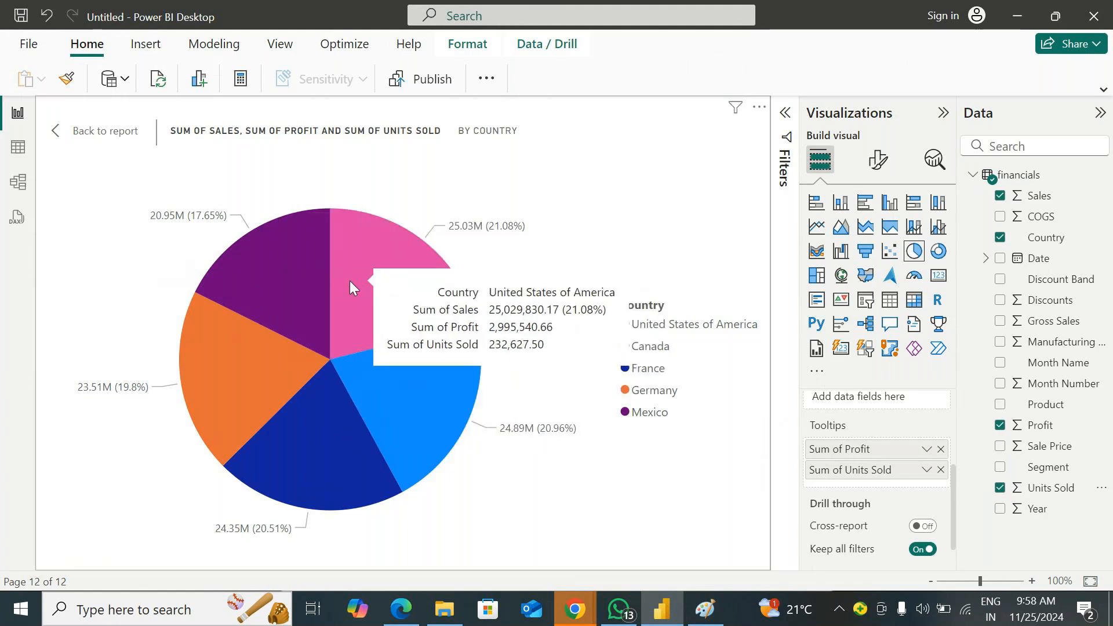
Remove Units Sold and Profit from the pie chart's tooltips and compare the tooltips on its country slices
click(940, 470)
click(941, 451)
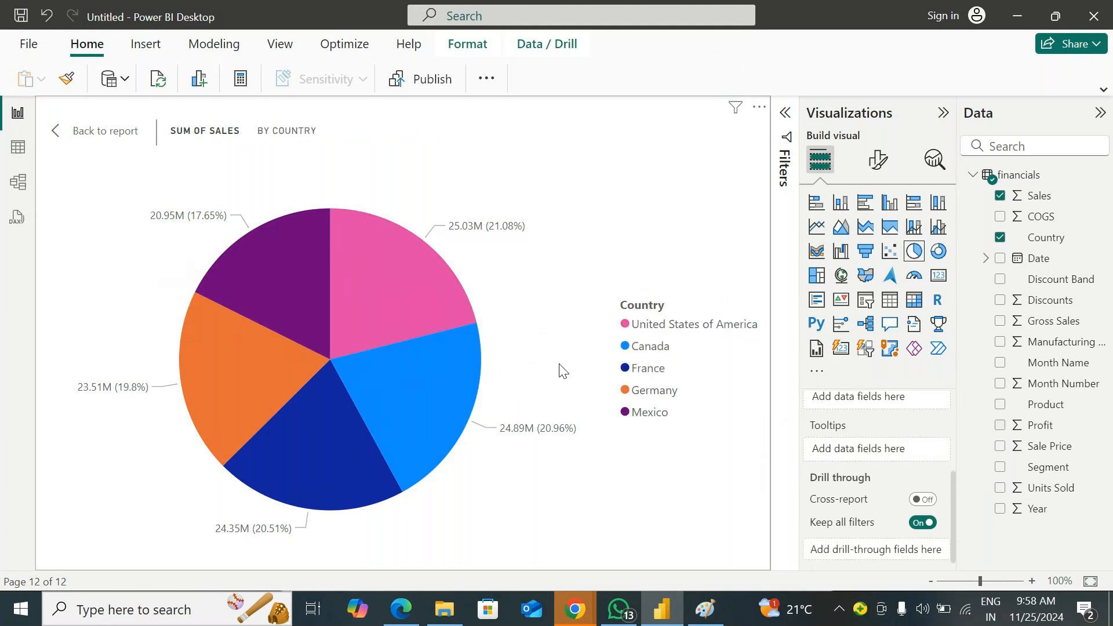
mouse_move(414, 301)
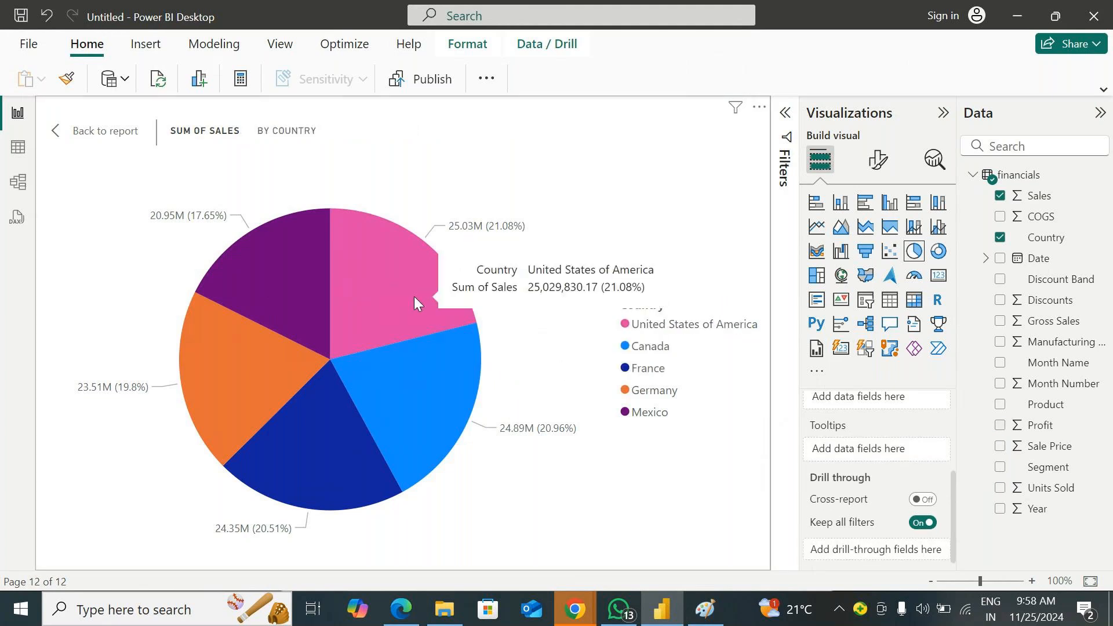
mouse_move(416, 360)
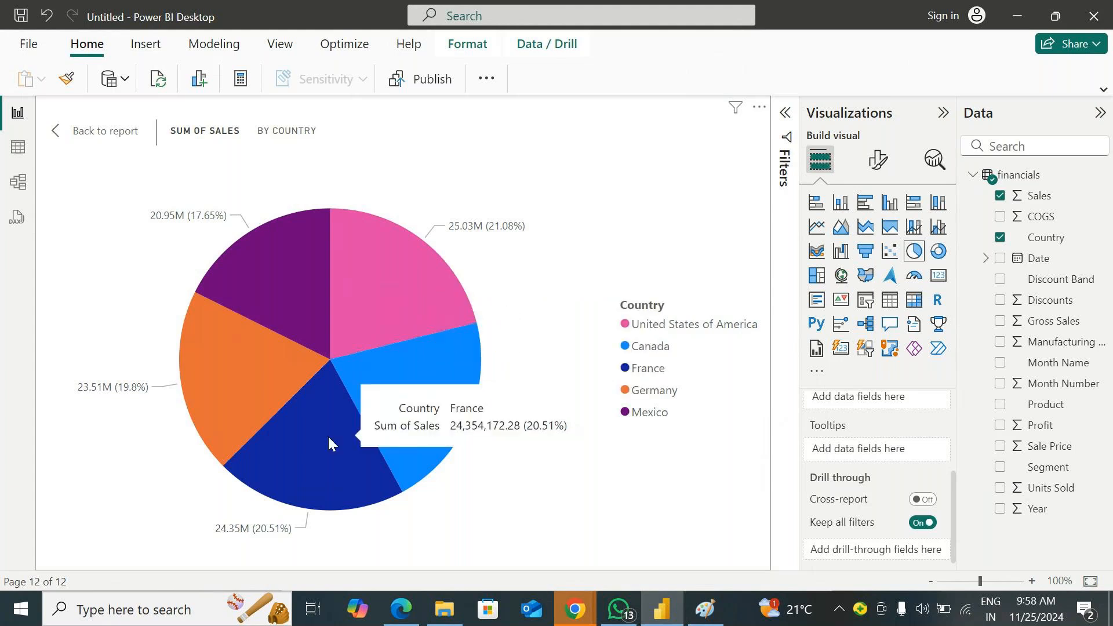
mouse_move(210, 359)
mouse_move(333, 264)
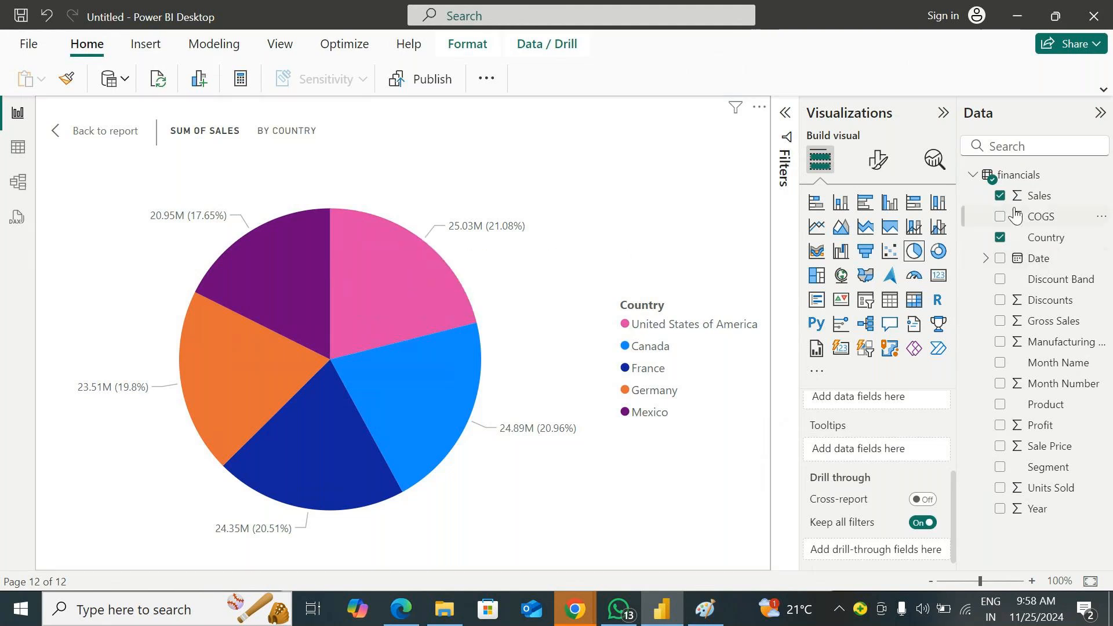
Add Units Sold, followed by Profit, to the pie chart's tooltip fields and check a slice
drag(1052, 490, 939, 455)
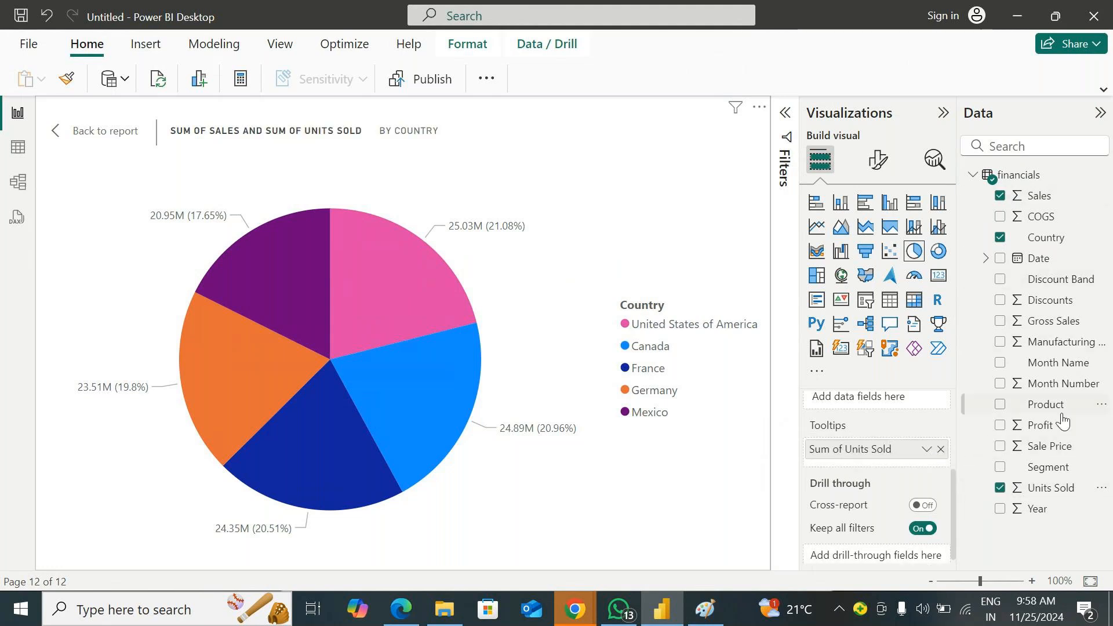
drag(1040, 425, 935, 467)
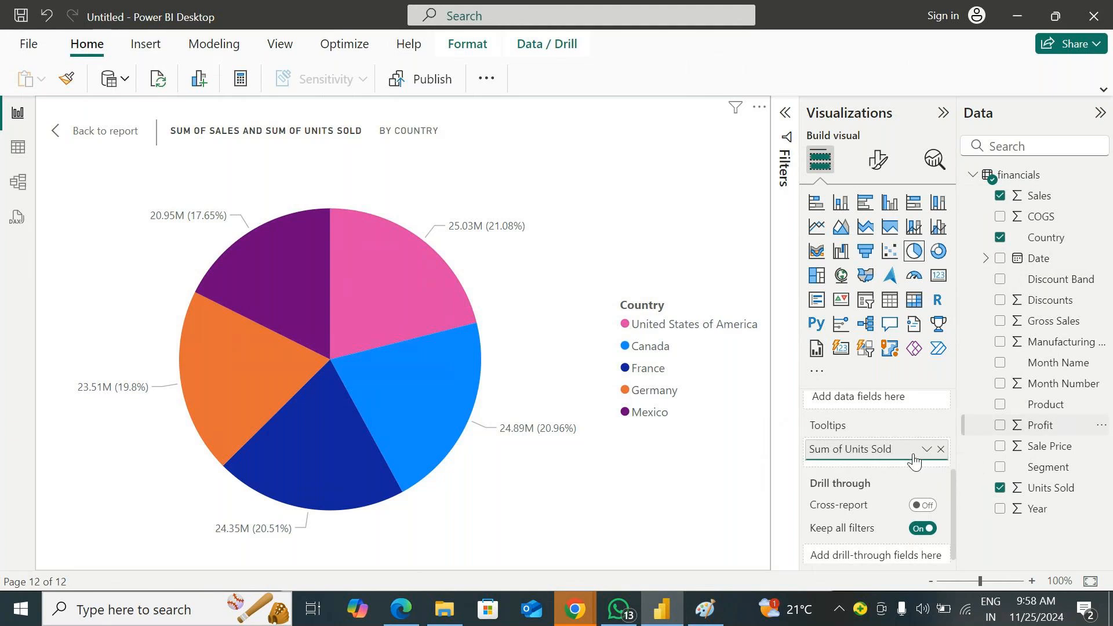
drag(913, 461, 910, 464)
mouse_move(255, 361)
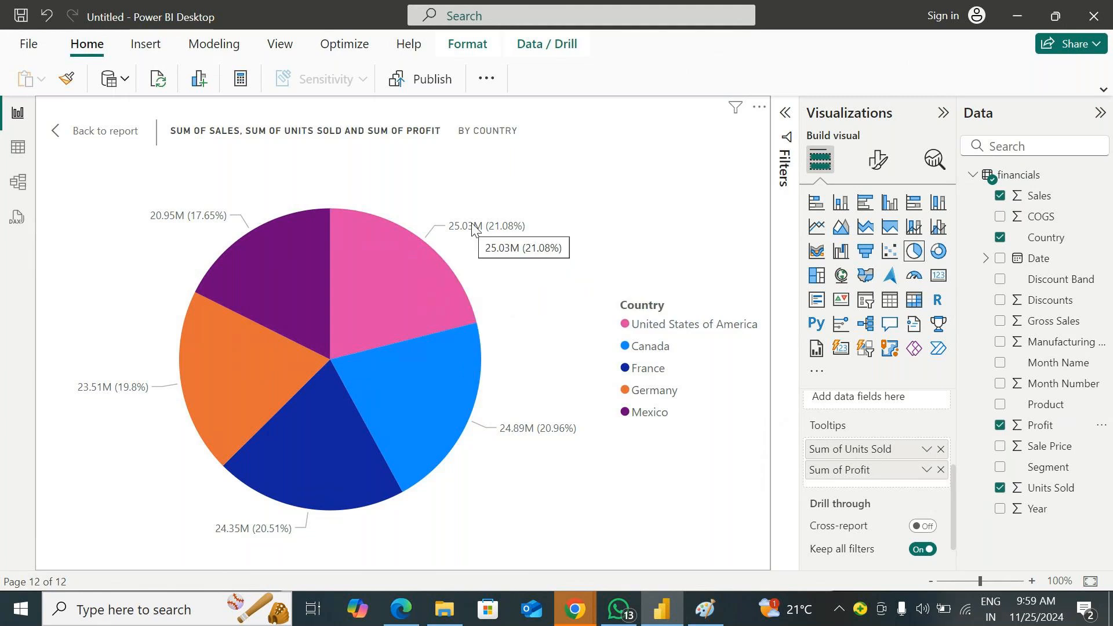
Look at the pie chart's format options, try Segment as its Details field, and remove it again
click(873, 163)
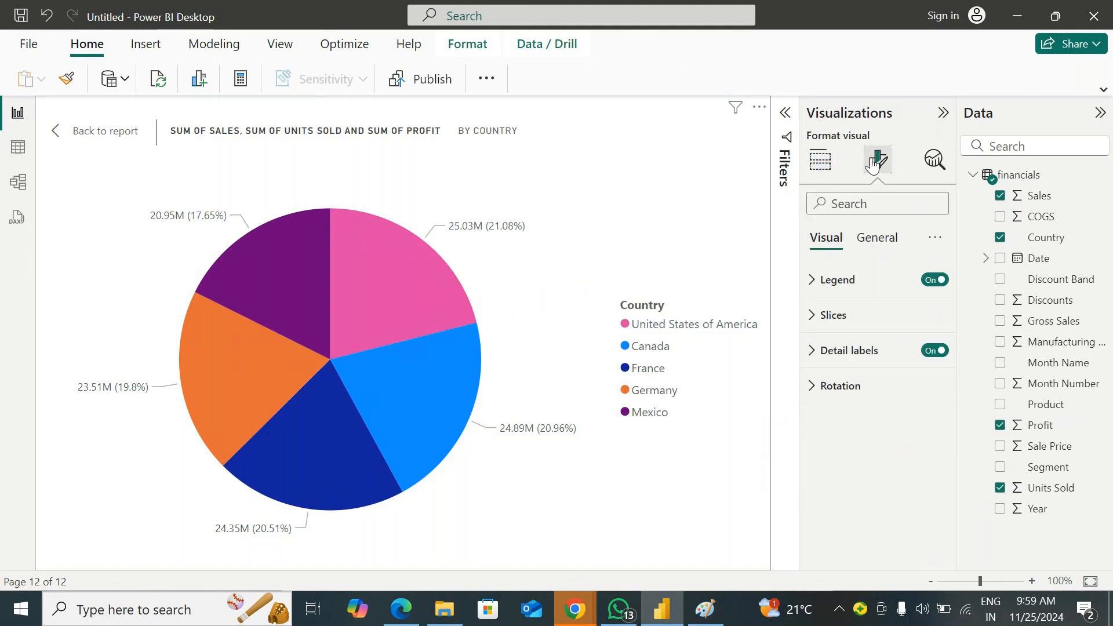
click(820, 160)
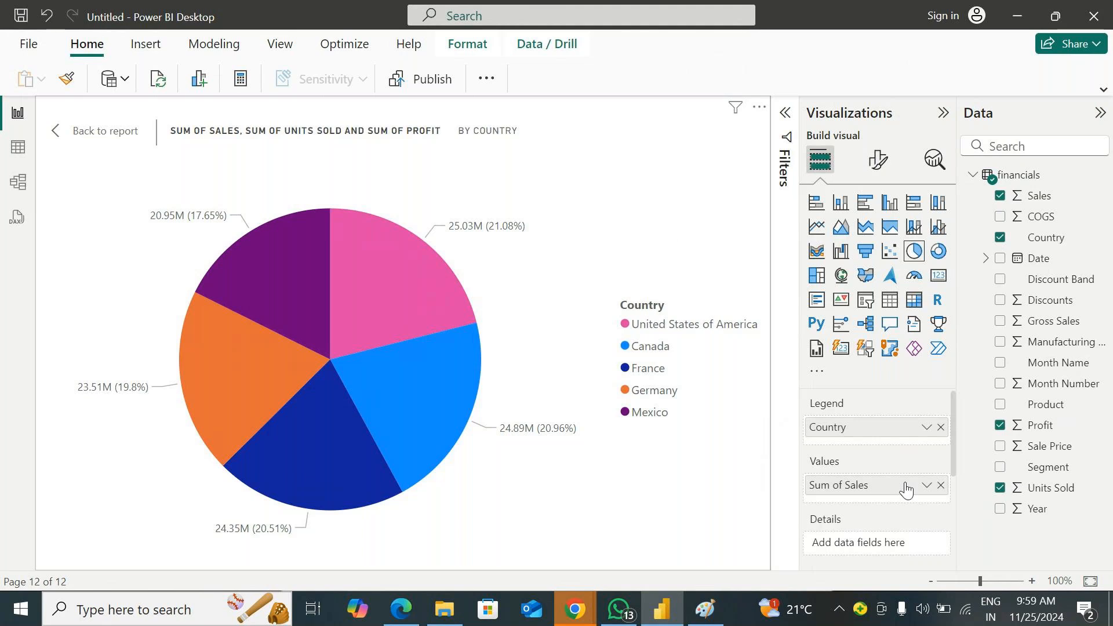
scroll(909, 490, down, 1)
scroll(906, 488, down, 3)
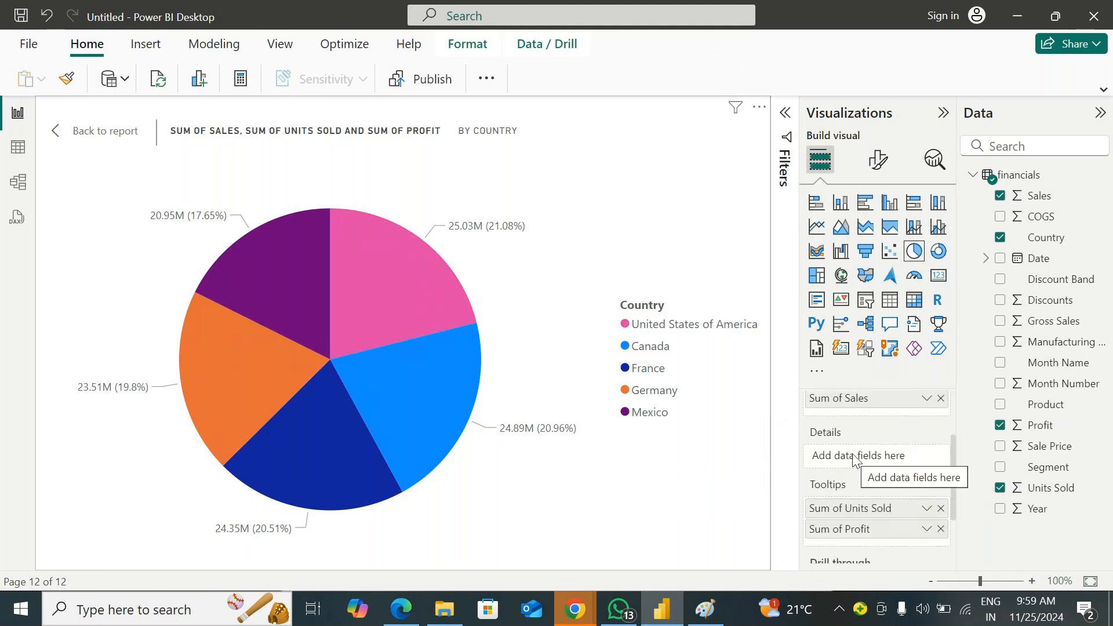
drag(1044, 466, 907, 456)
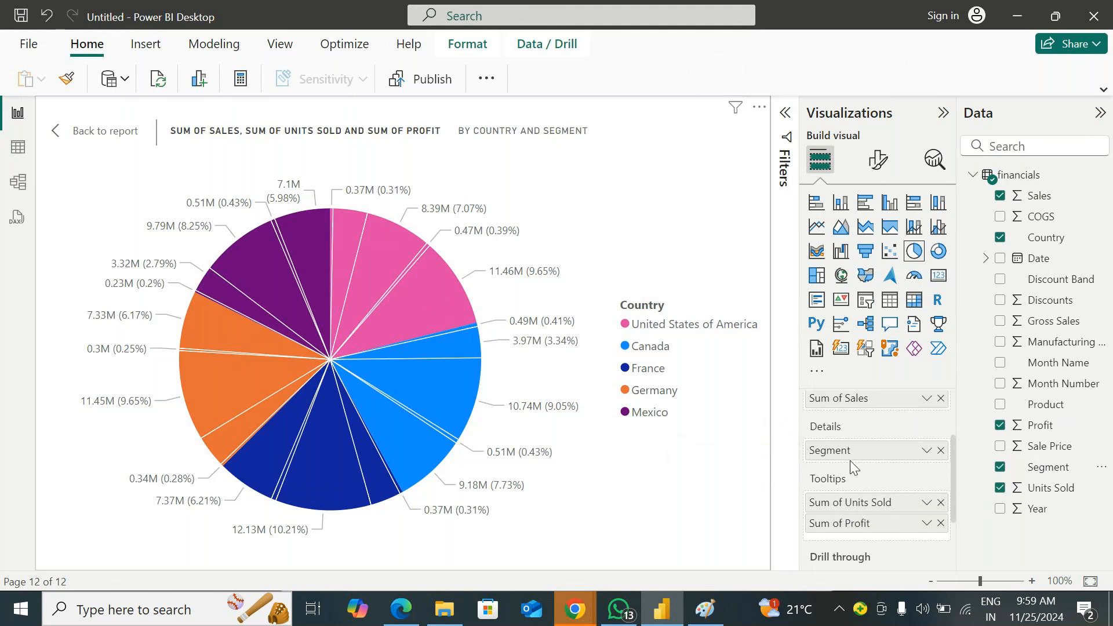
click(940, 451)
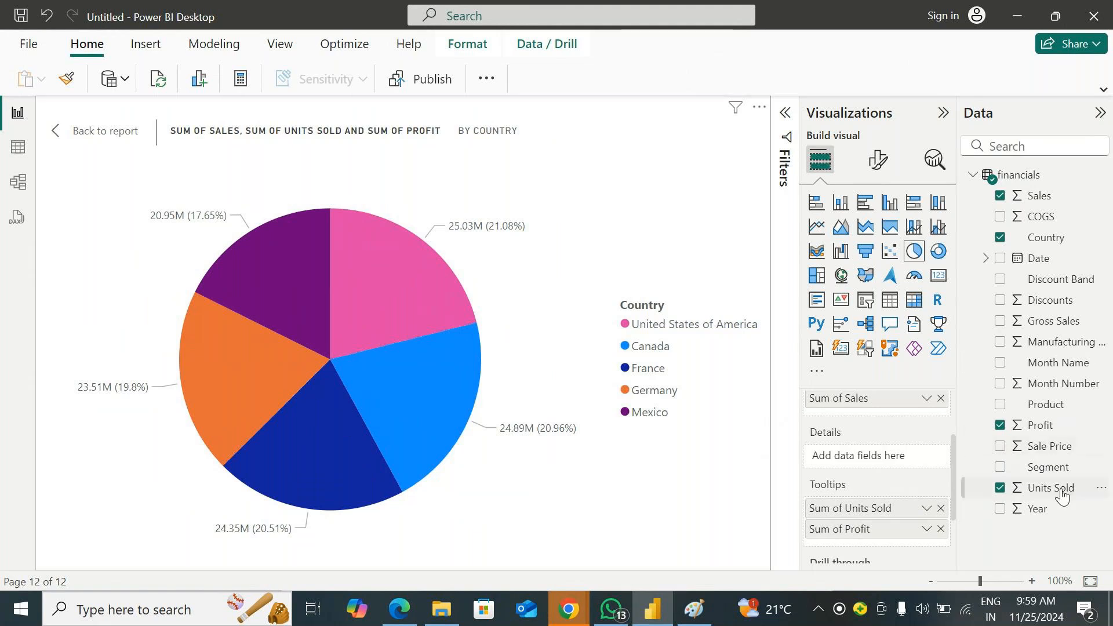
Set Segment as the pie chart's Details field and examine the tooltips of the subdivided country slices
drag(1049, 467, 914, 462)
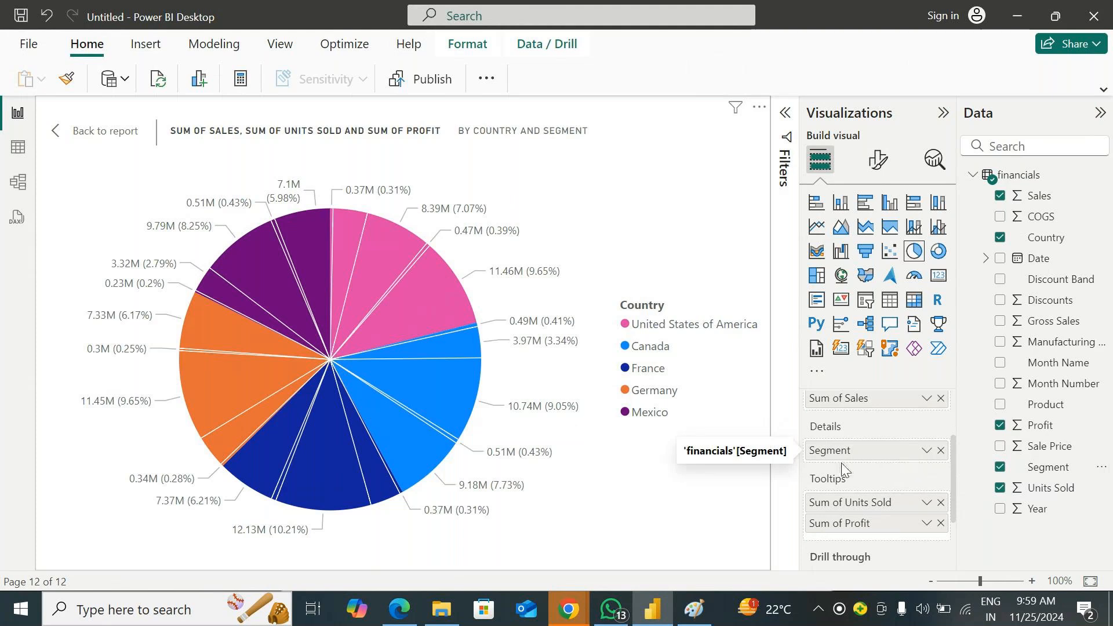
mouse_move(342, 228)
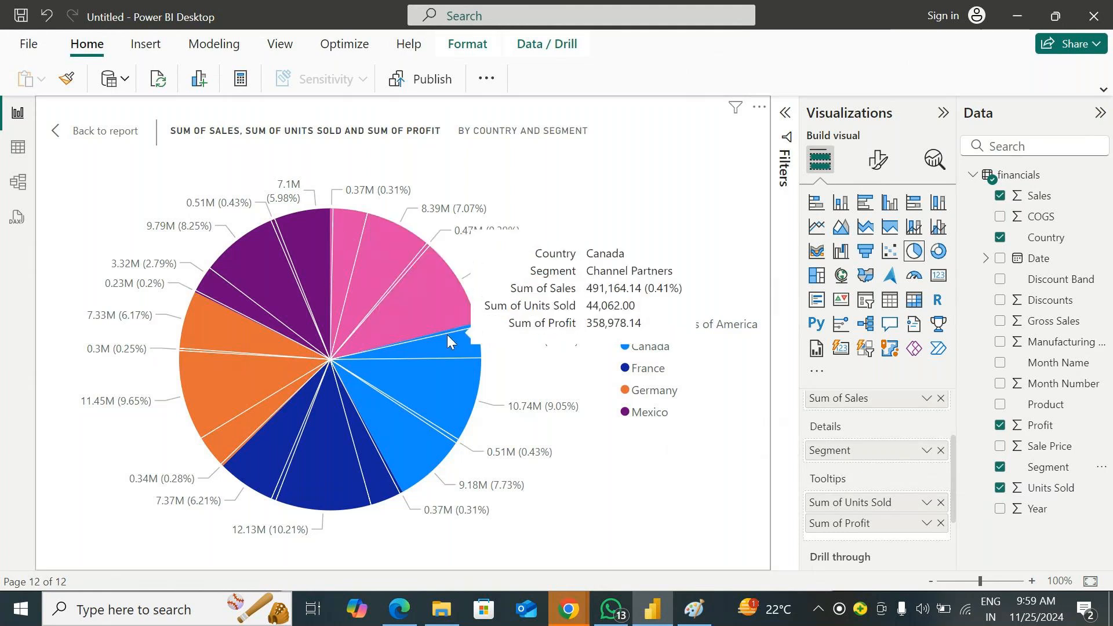
mouse_move(454, 342)
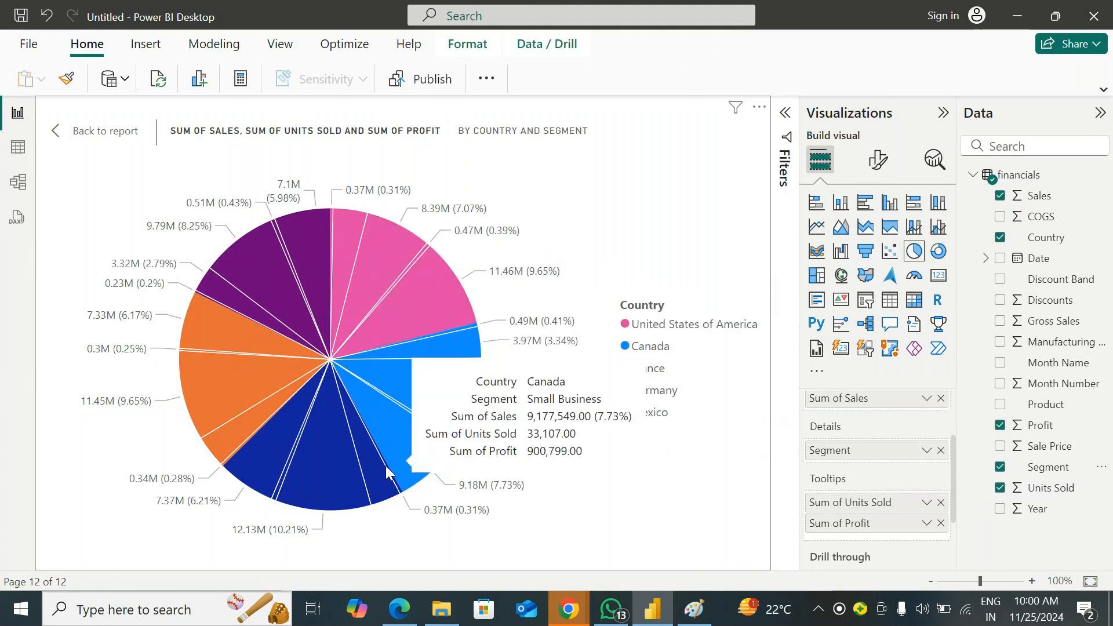
mouse_move(378, 484)
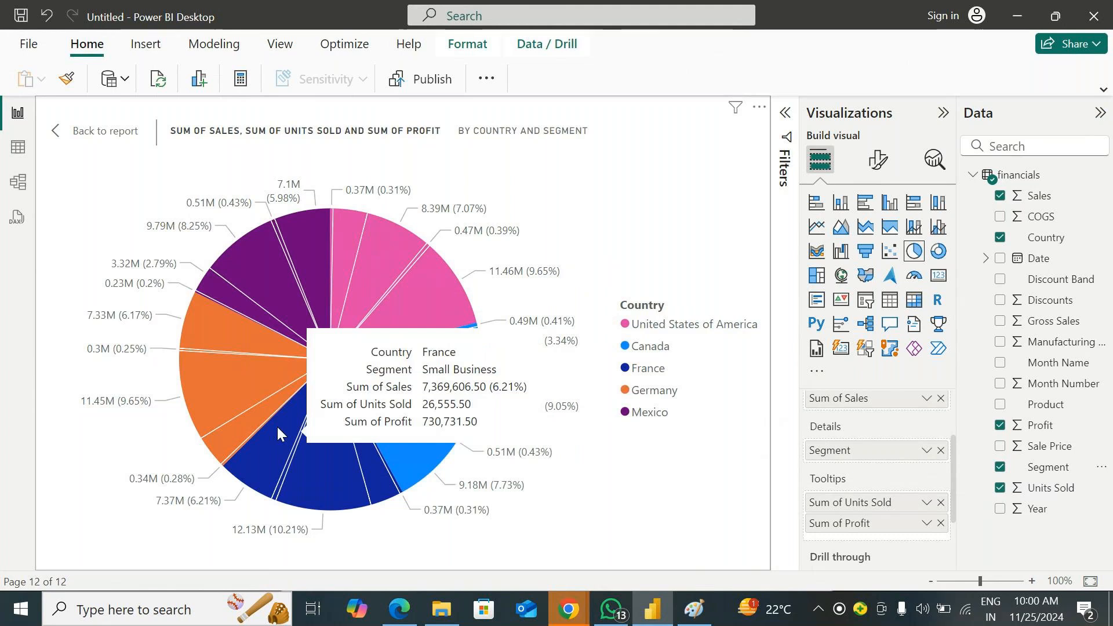
mouse_move(262, 423)
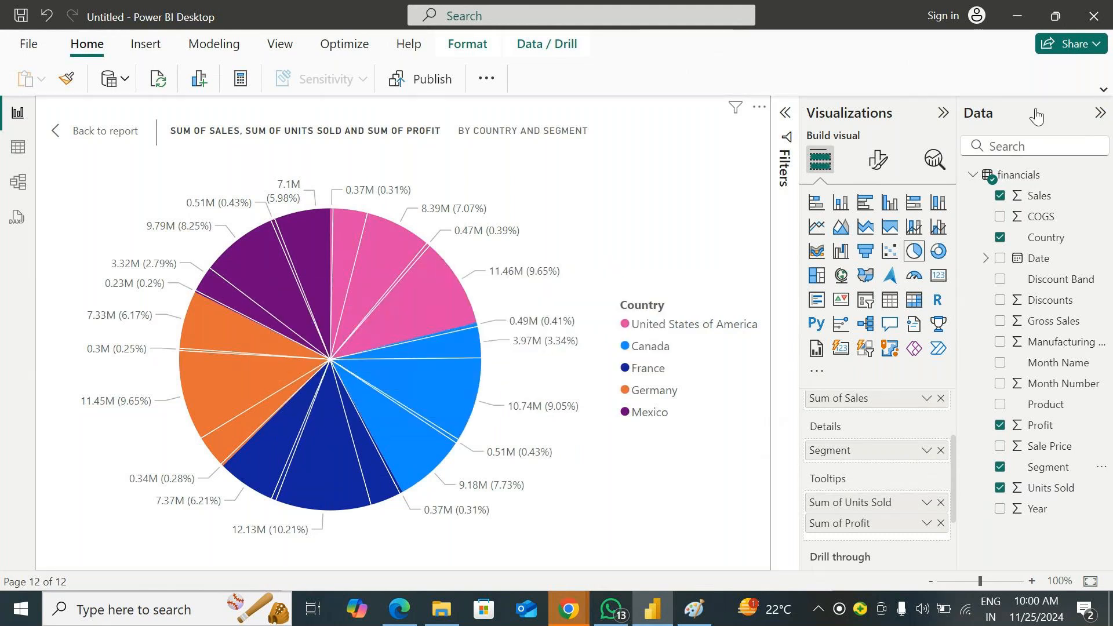
Collapse the Data and Visualizations panes to enlarge the chart, and examine a United States of America slice
click(1099, 112)
click(1052, 112)
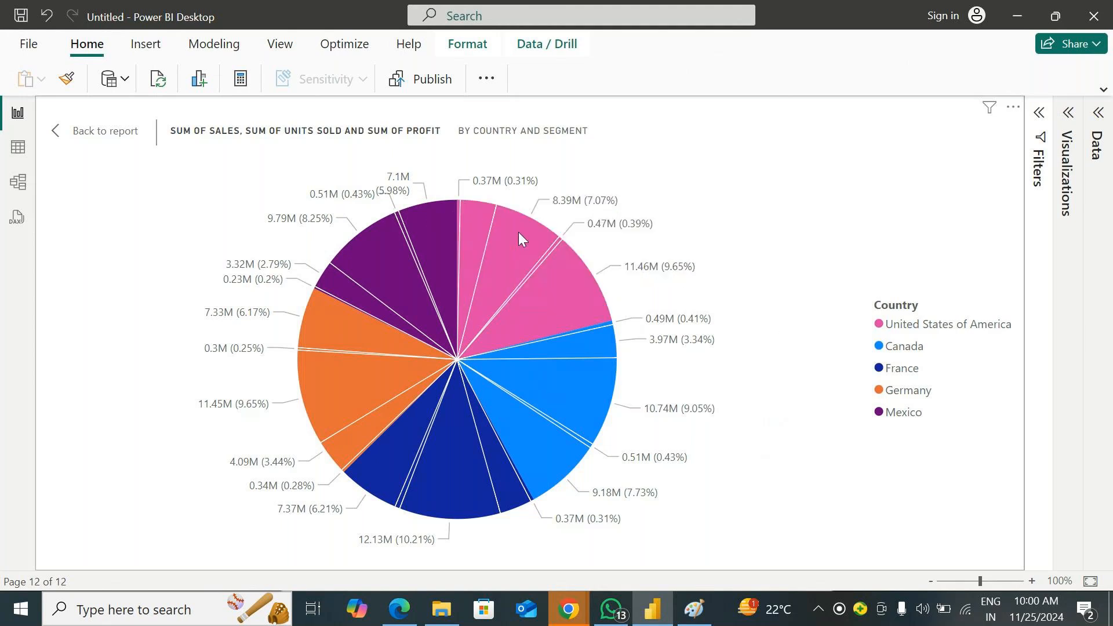
mouse_move(519, 233)
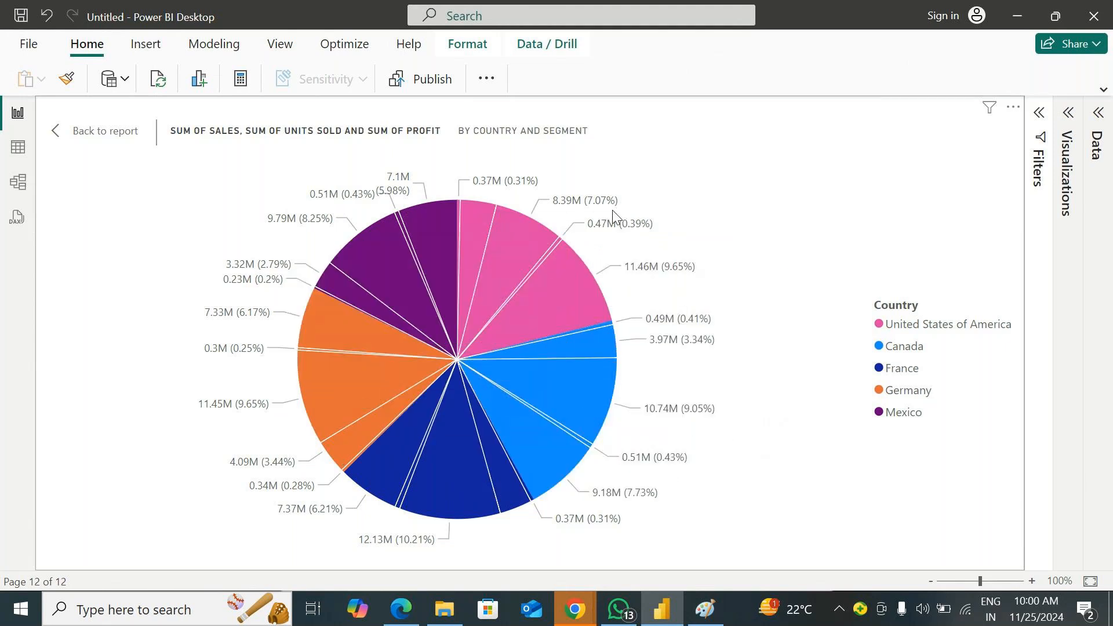
Reopen the Visualizations pane, review the assigned fields, and convert the pie chart to a 100% Stacked column chart
click(1067, 113)
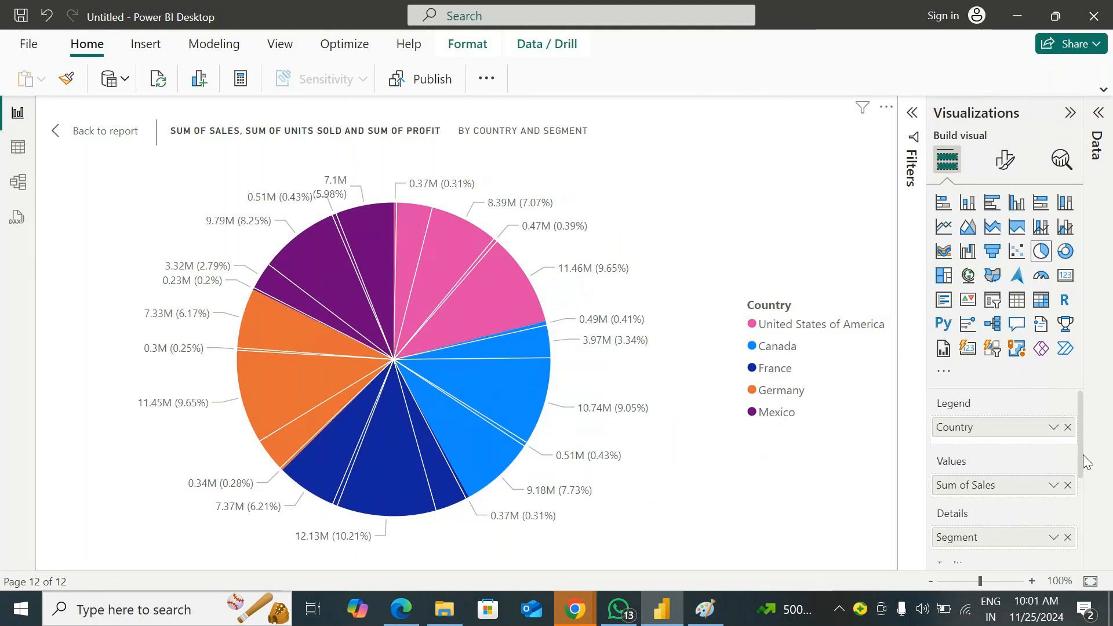
drag(1080, 452, 1084, 502)
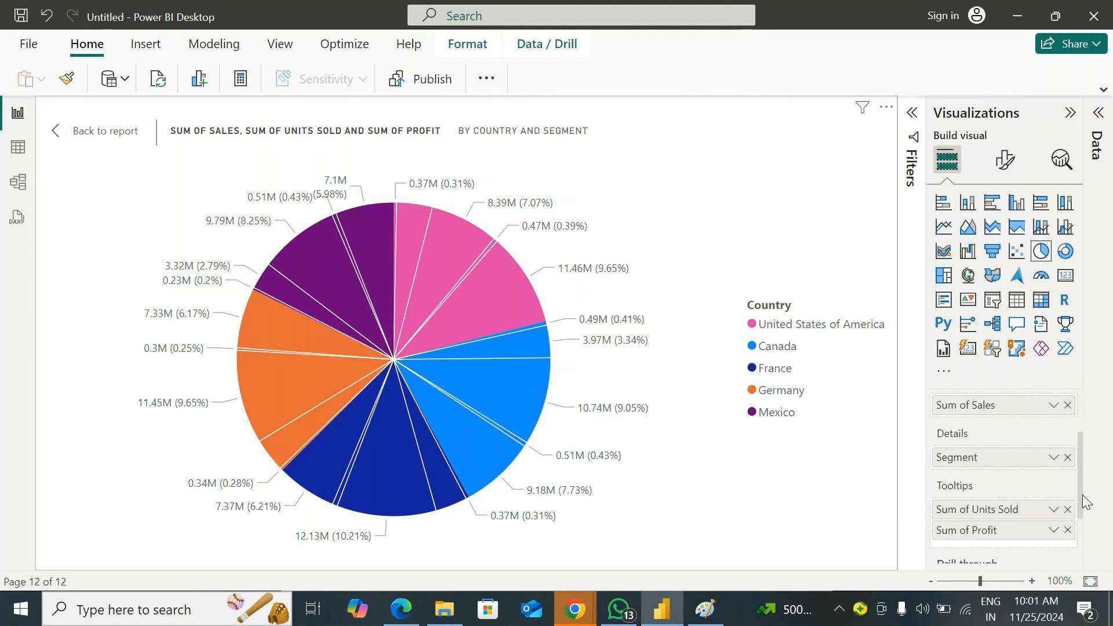
scroll(1082, 492, up, 3)
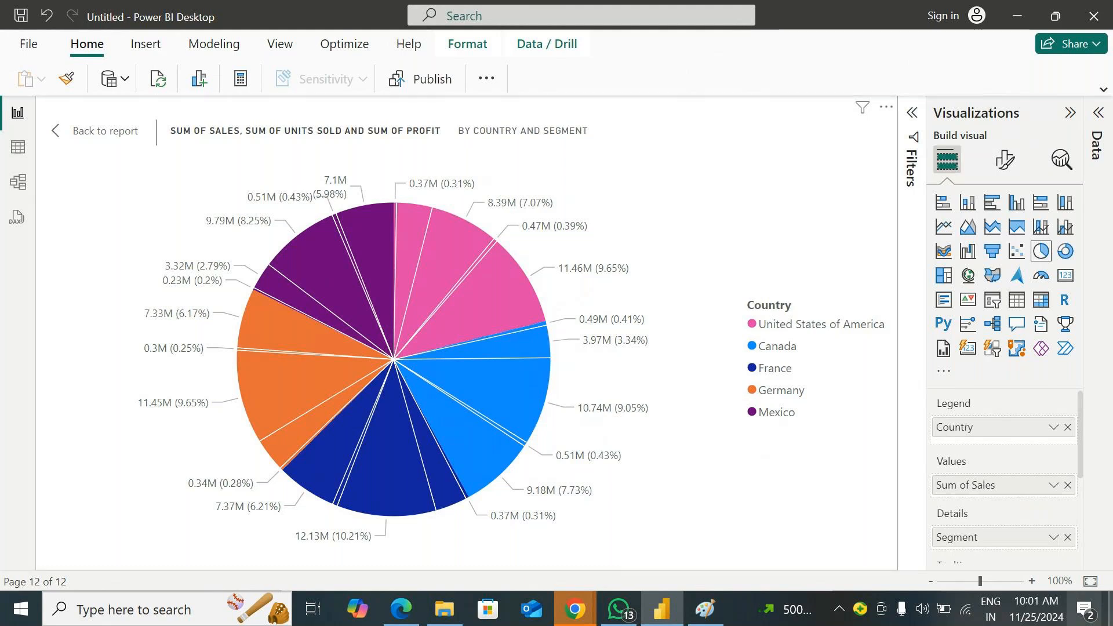
click(1068, 210)
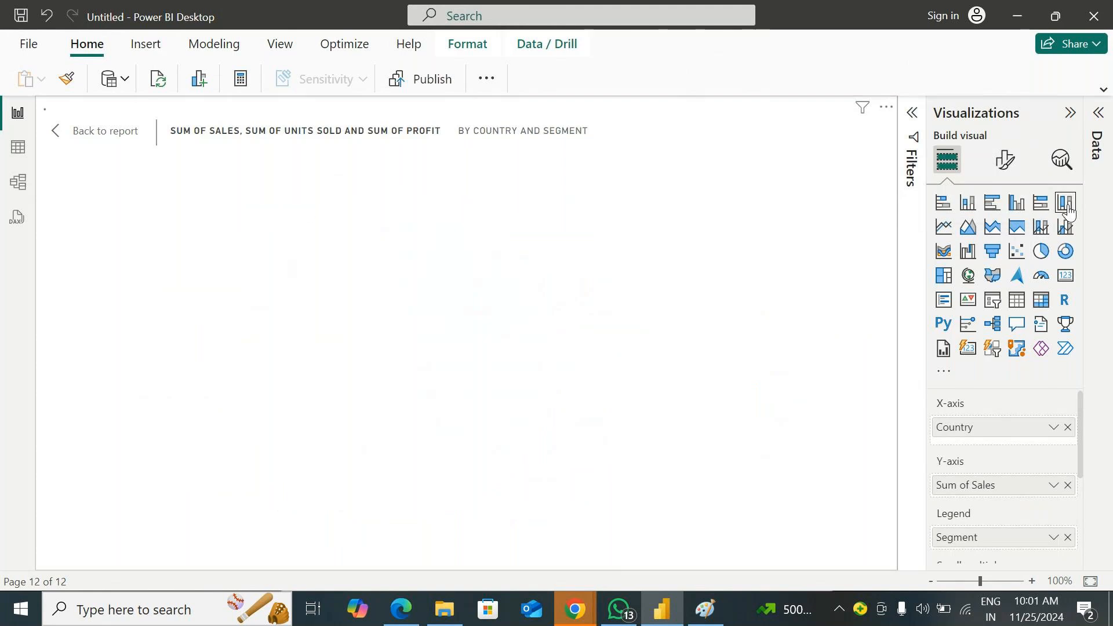
Turn on data labels for the stacked column chart and examine segment tooltips in the United States of America and Canada columns
click(1001, 164)
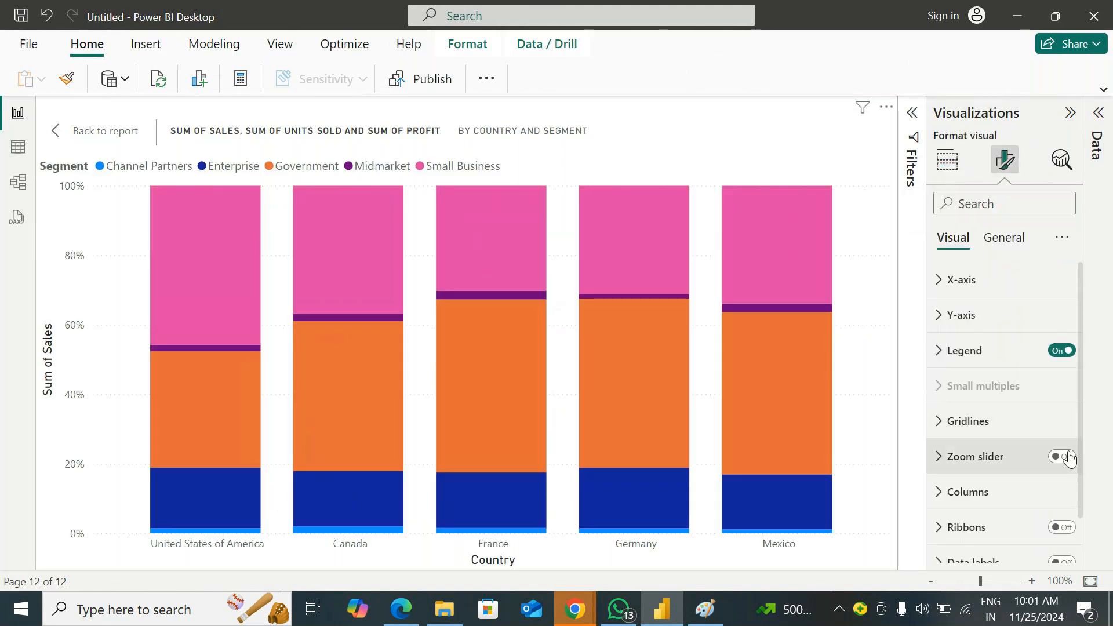
scroll(1063, 498, down, 1)
click(1061, 511)
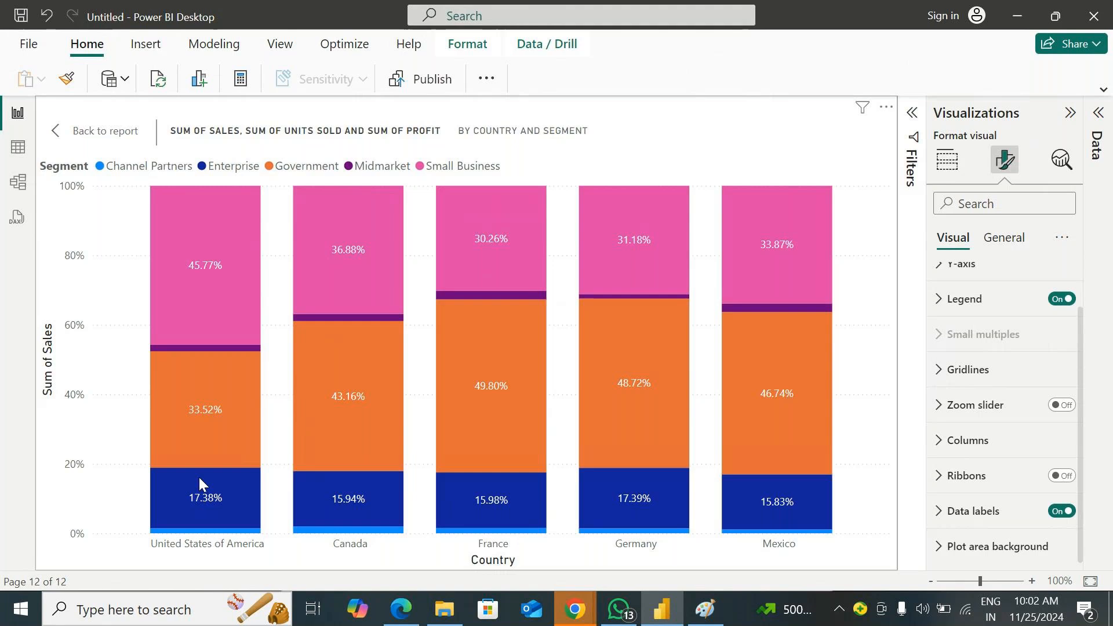
mouse_move(193, 434)
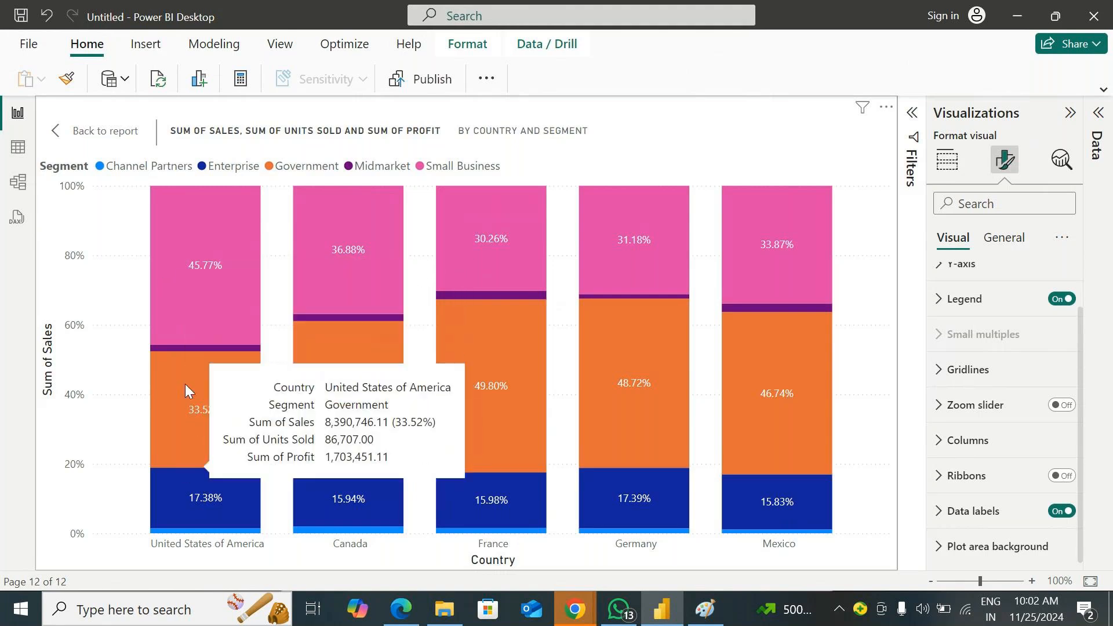
mouse_move(346, 370)
mouse_move(339, 284)
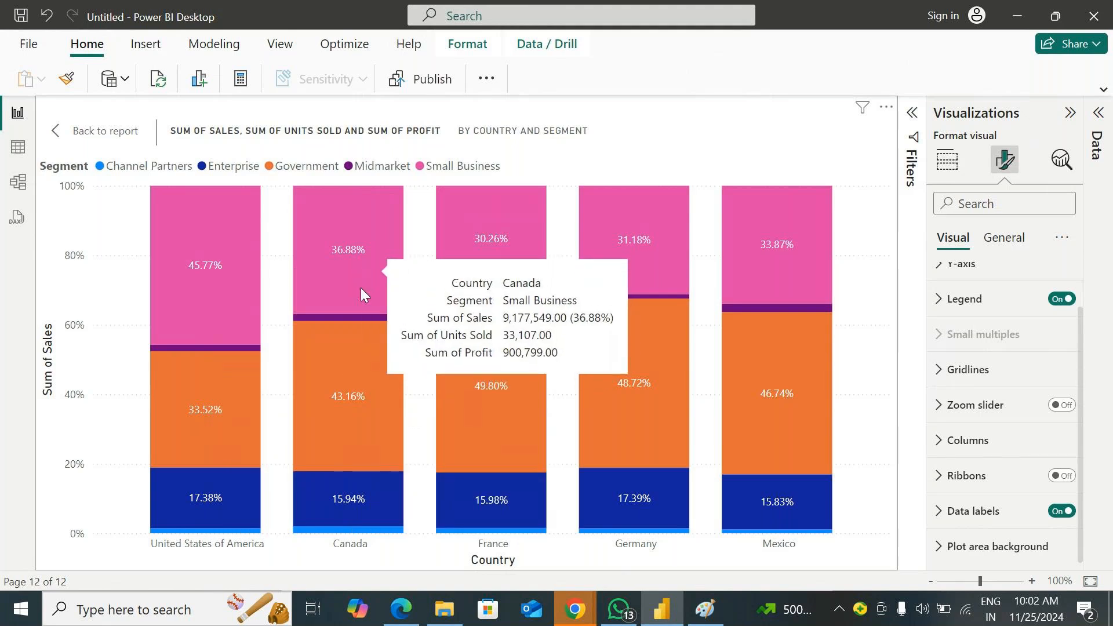
Examine the column tooltips, convert the 100% Stacked column chart to a pie chart for comparison, and change it back
mouse_move(353, 505)
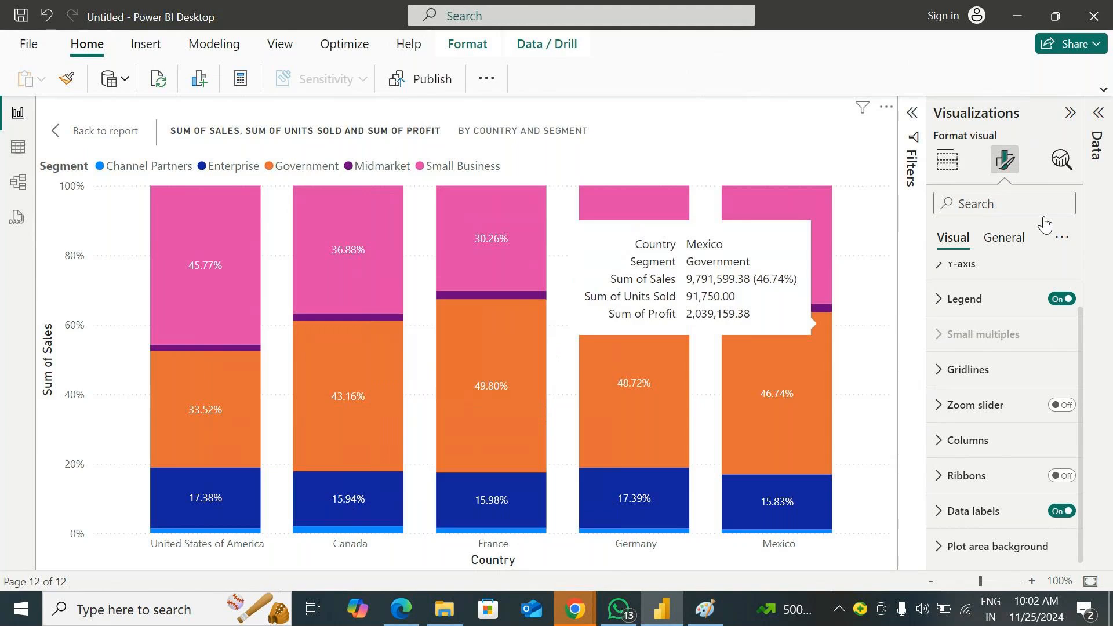
click(947, 160)
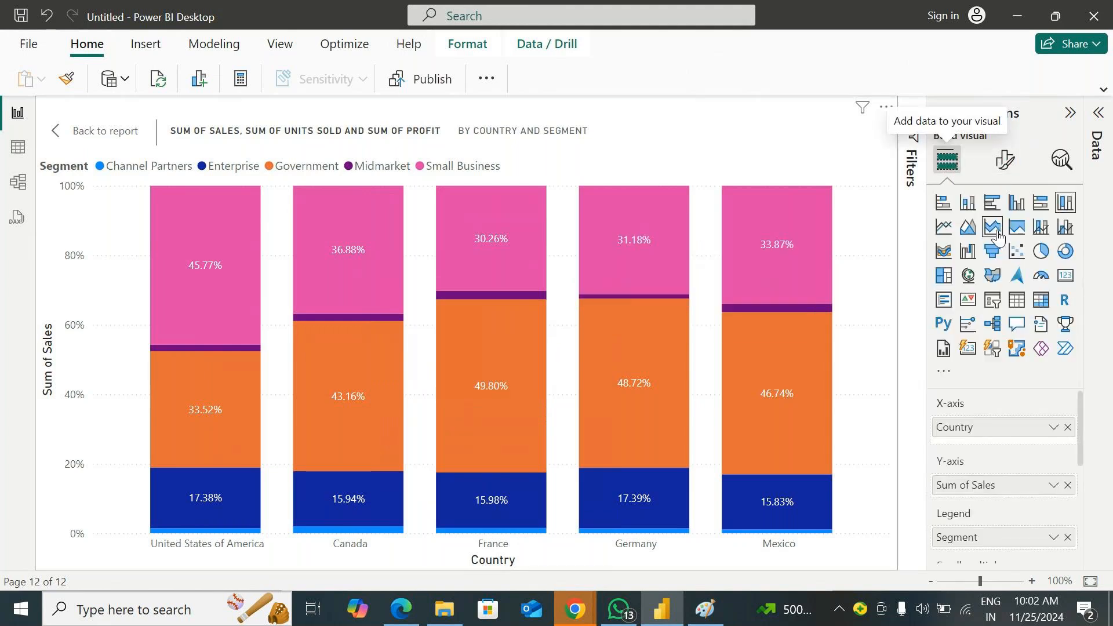
click(1041, 251)
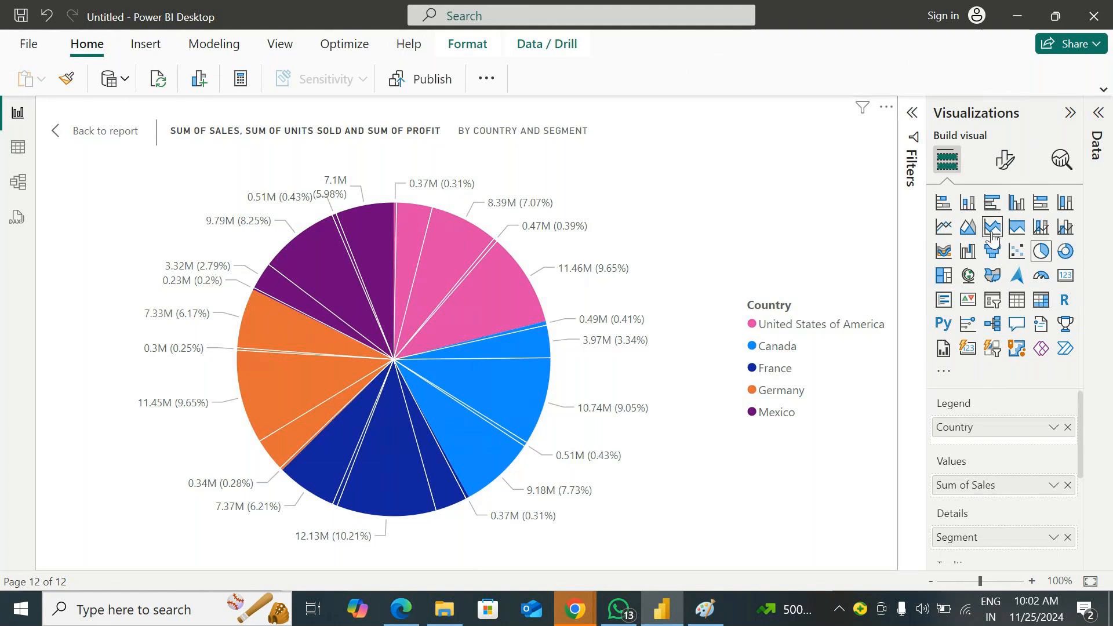
click(1063, 204)
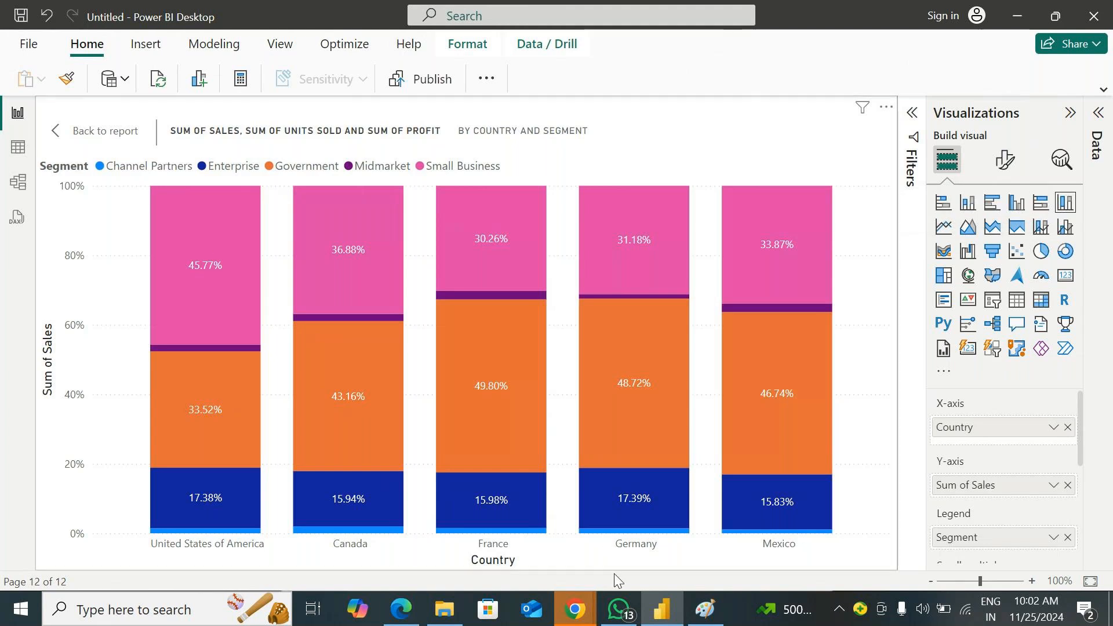
Return to the report page and convert the 100% Stacked column chart to a pie chart, comparing the two chart types
click(57, 131)
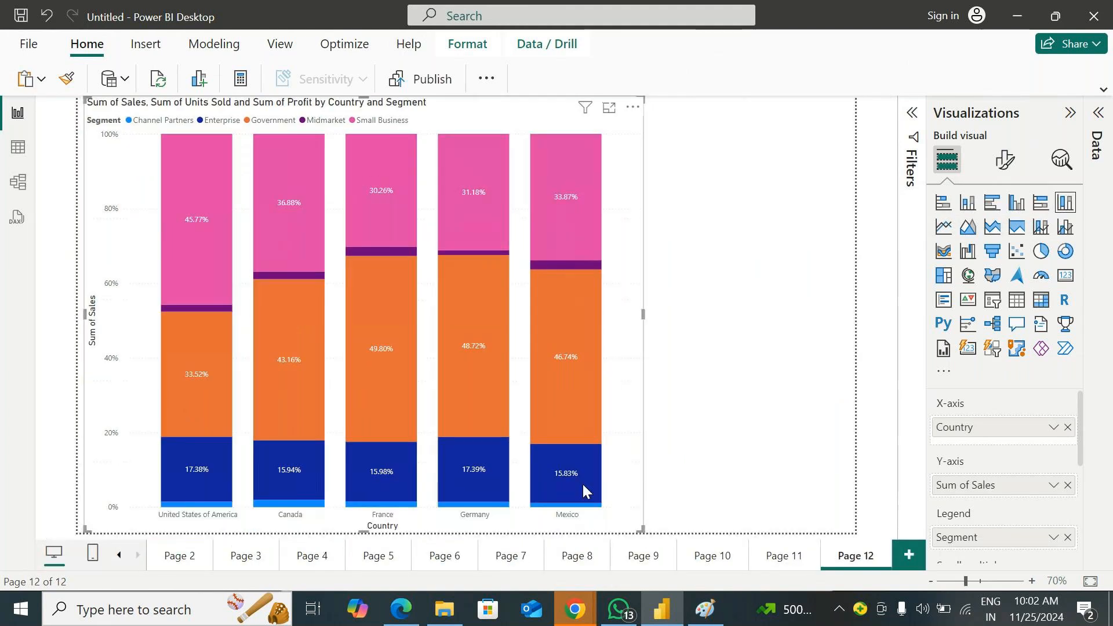
click(1041, 250)
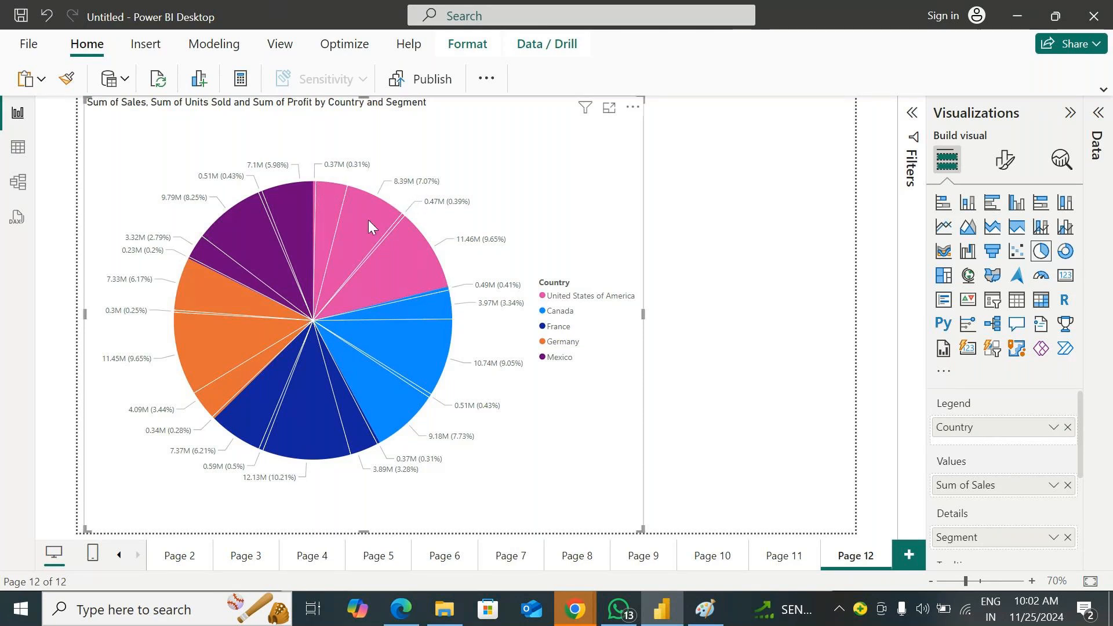
mouse_move(383, 224)
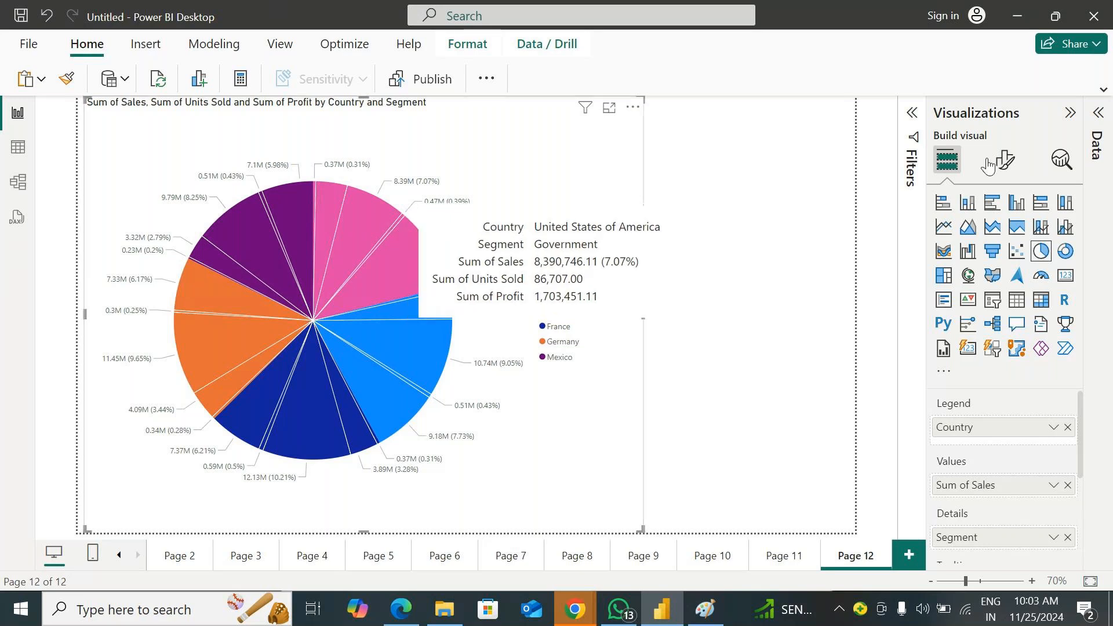
click(1066, 207)
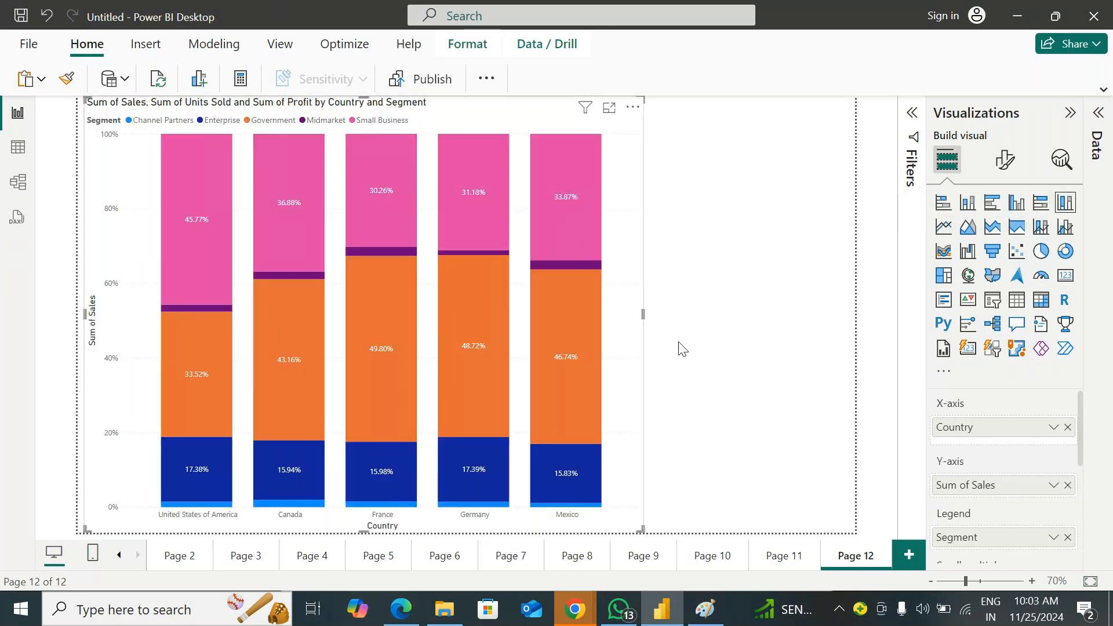
click(1041, 251)
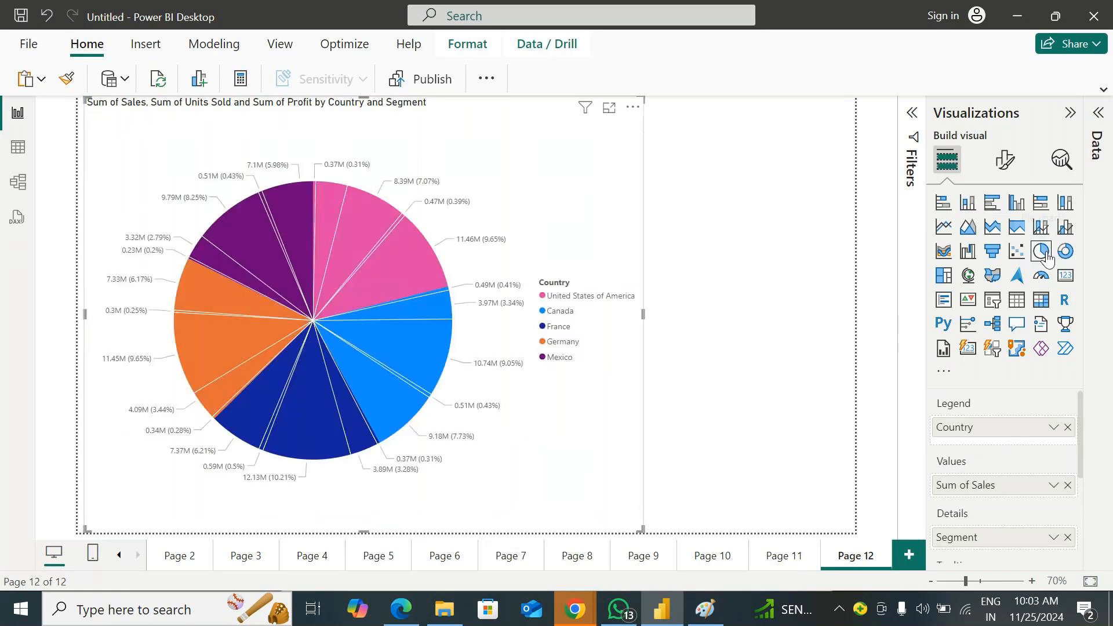
Review the pie chart's assigned fields and remove Segment from Details
scroll(1000, 429, down, 2)
scroll(994, 432, up, 2)
scroll(996, 470, down, 2)
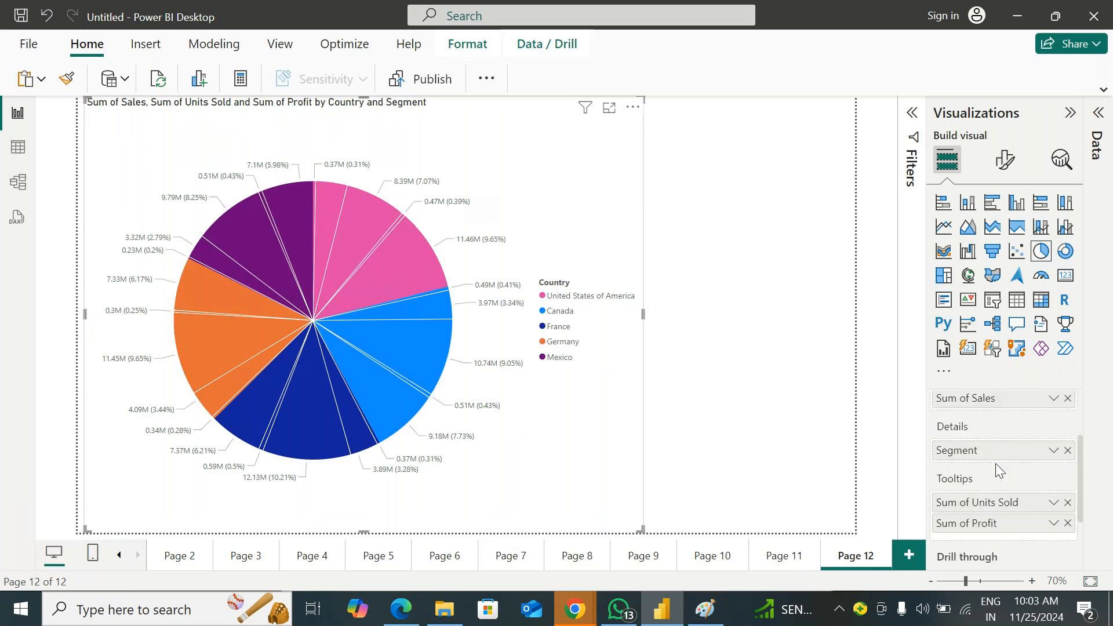
scroll(1006, 444, down, 2)
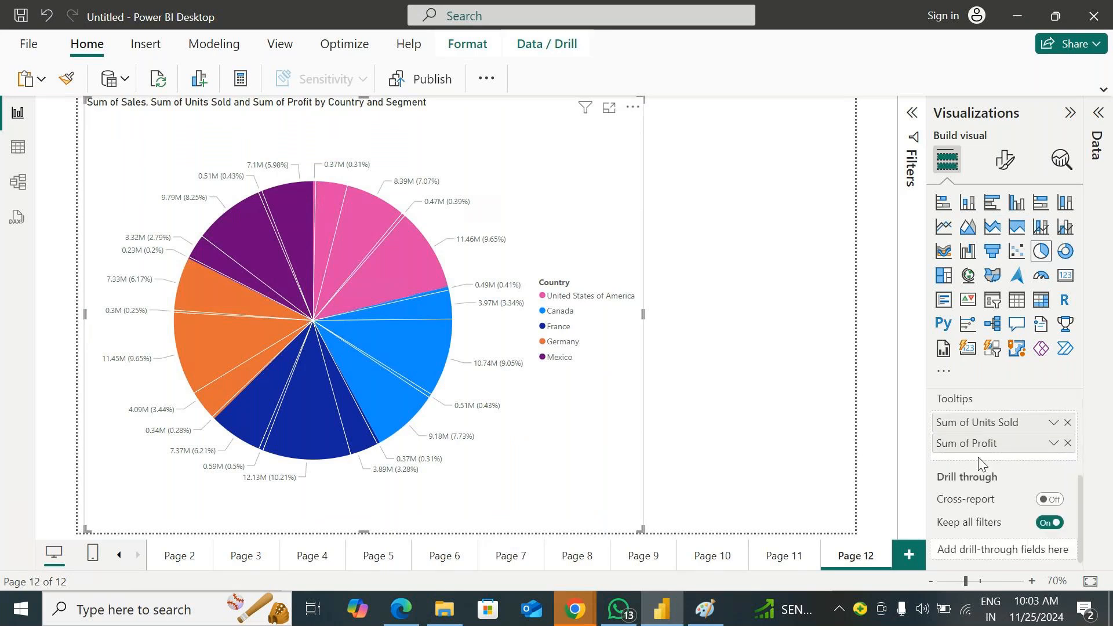
scroll(987, 462, up, 1)
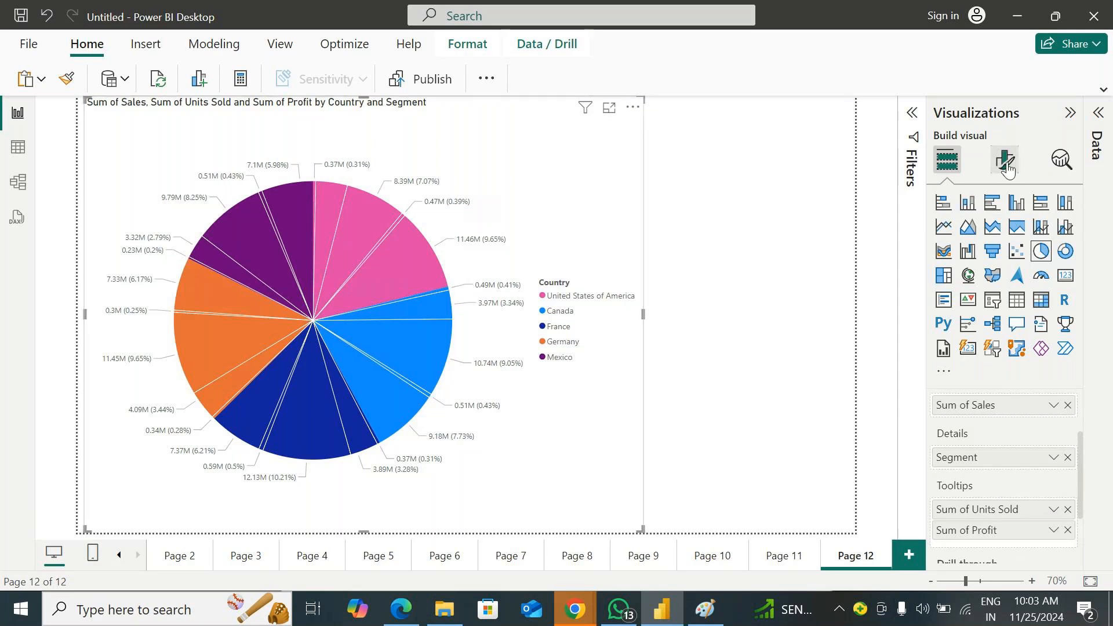
click(1067, 457)
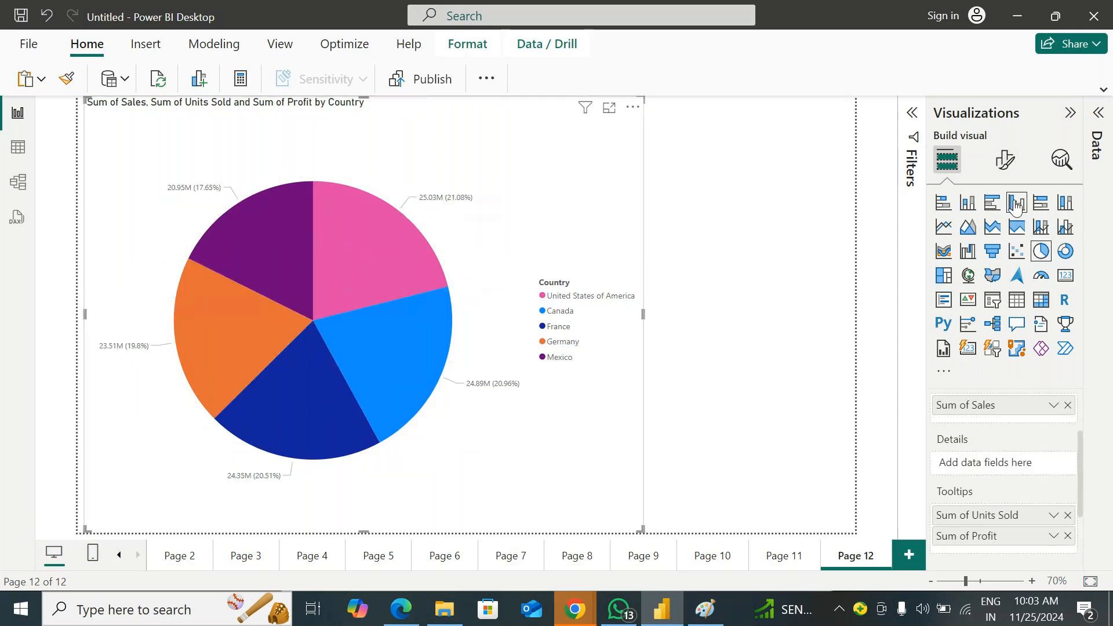
Examine the pie chart's general and visual format options, switching the legend off and back on
click(1005, 159)
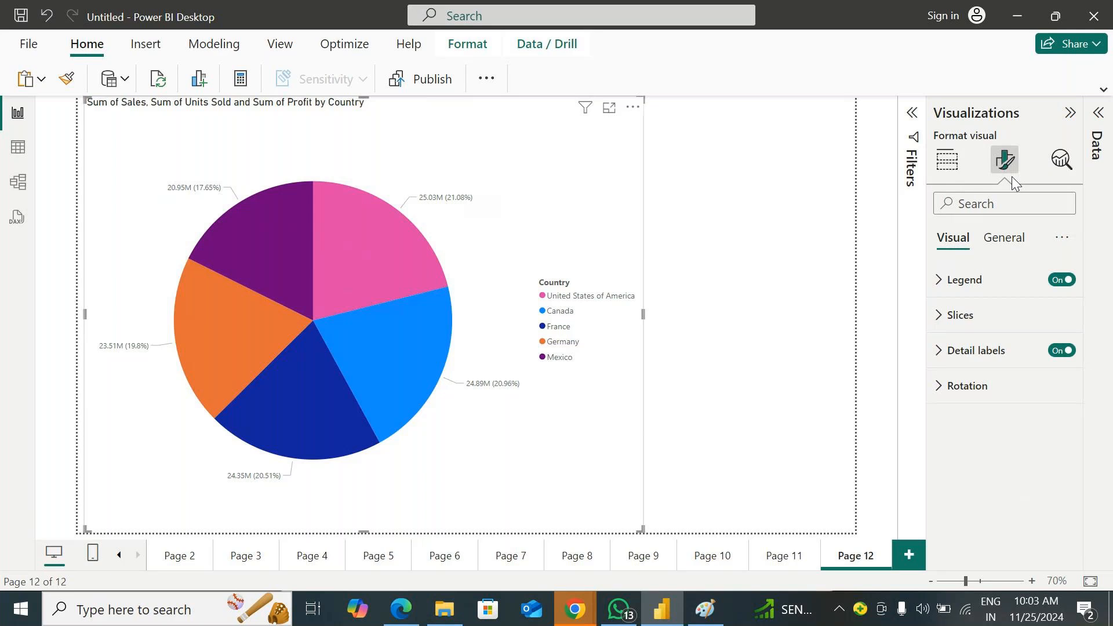
click(1003, 238)
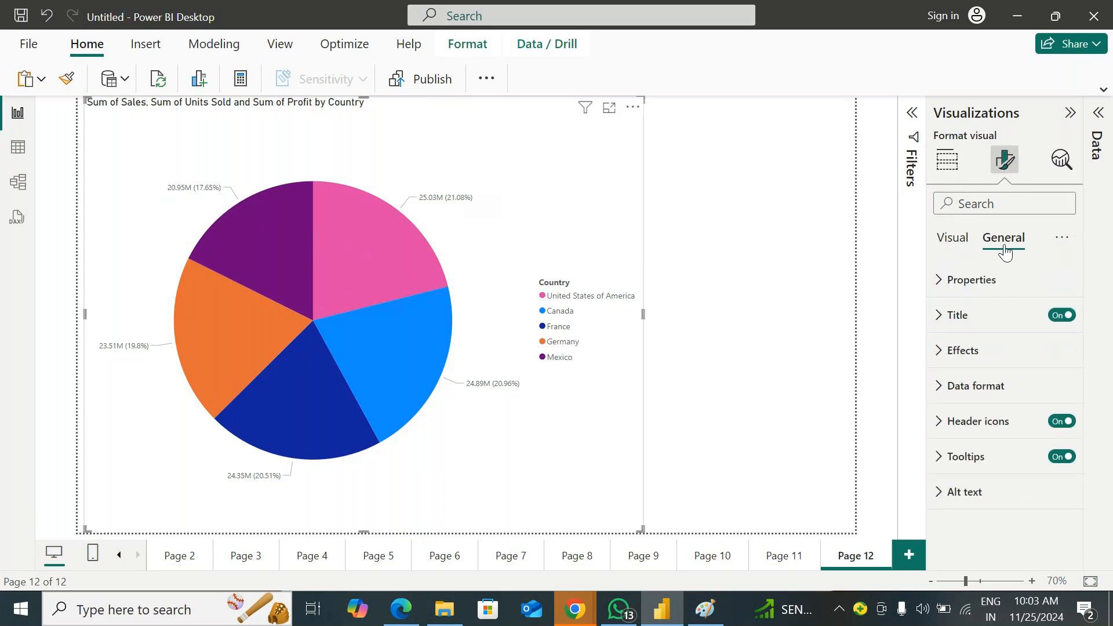
click(956, 238)
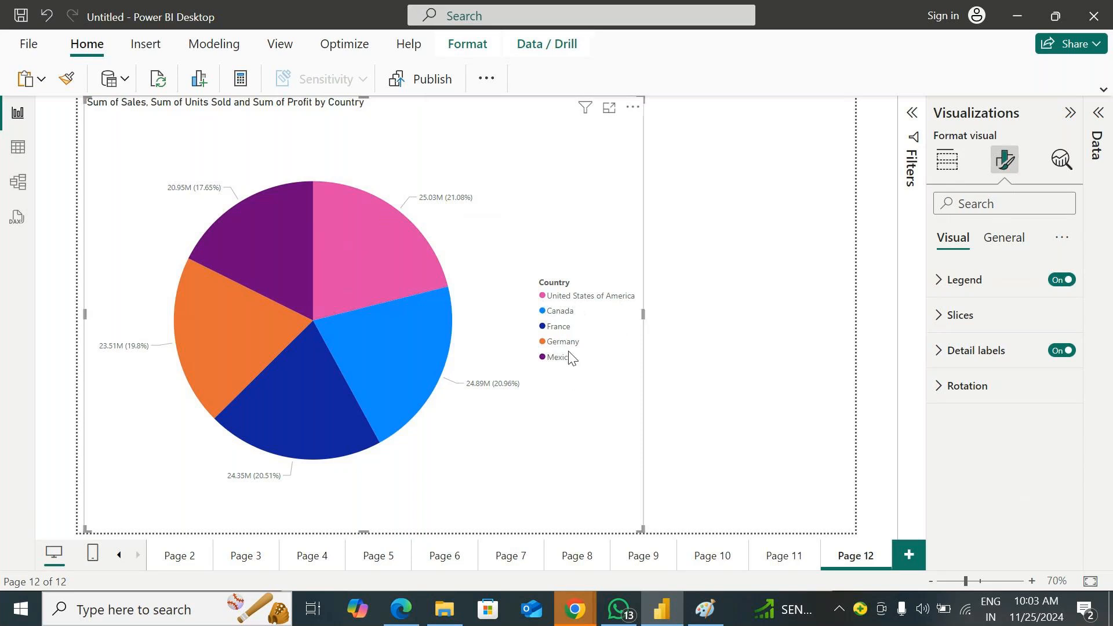
click(1063, 280)
click(1064, 281)
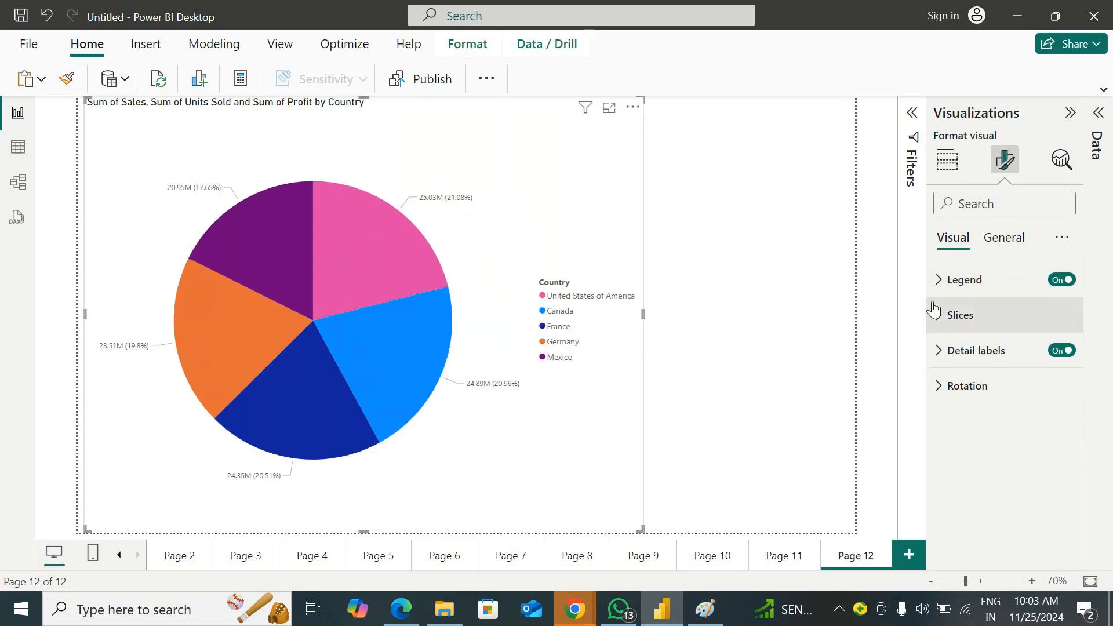
Try the pie chart's legend in the Top center, Bottom center and Bottom left positions
click(939, 281)
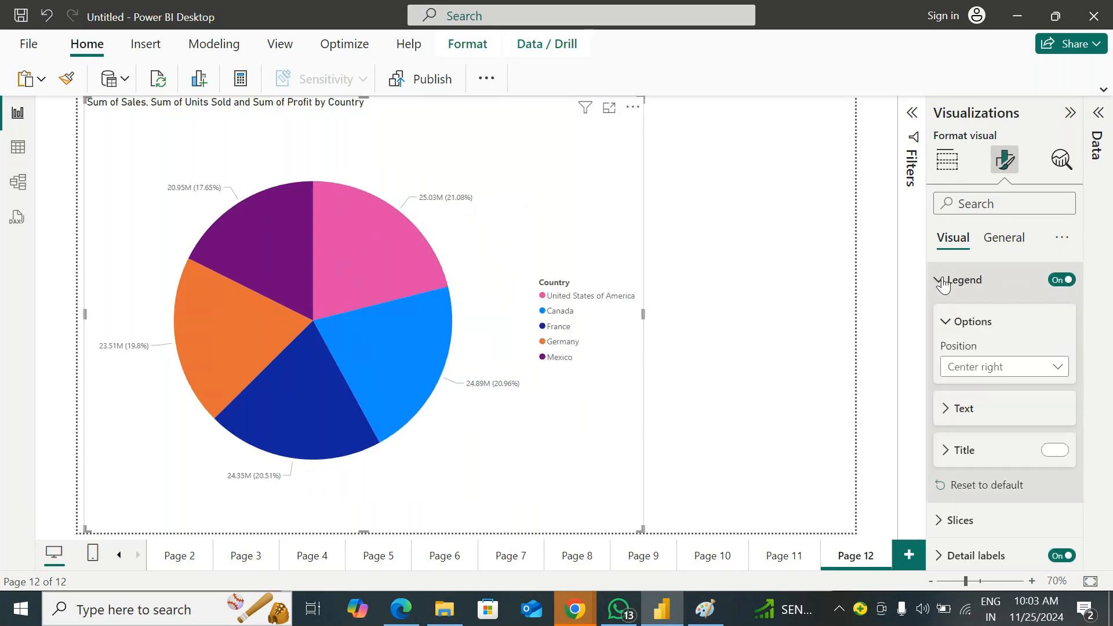
click(993, 367)
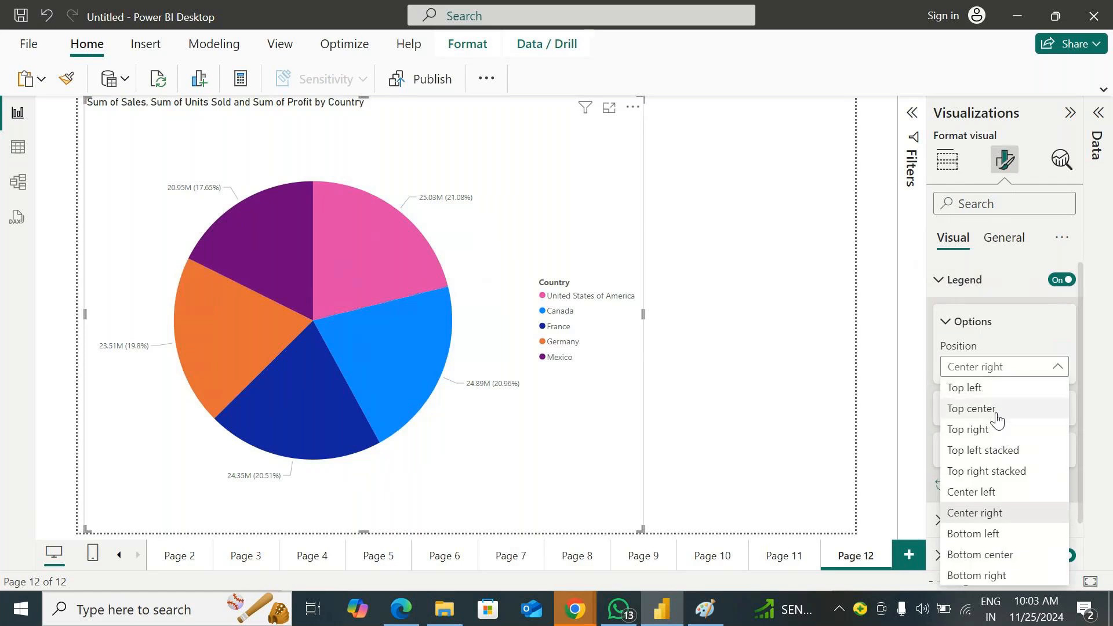
click(993, 409)
click(994, 371)
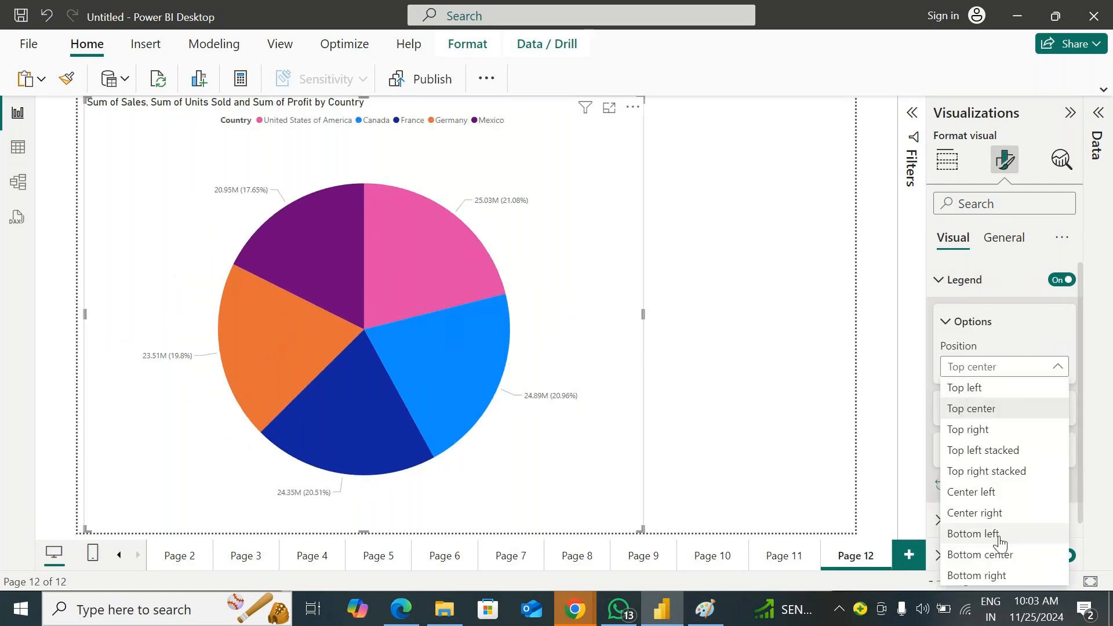
click(994, 551)
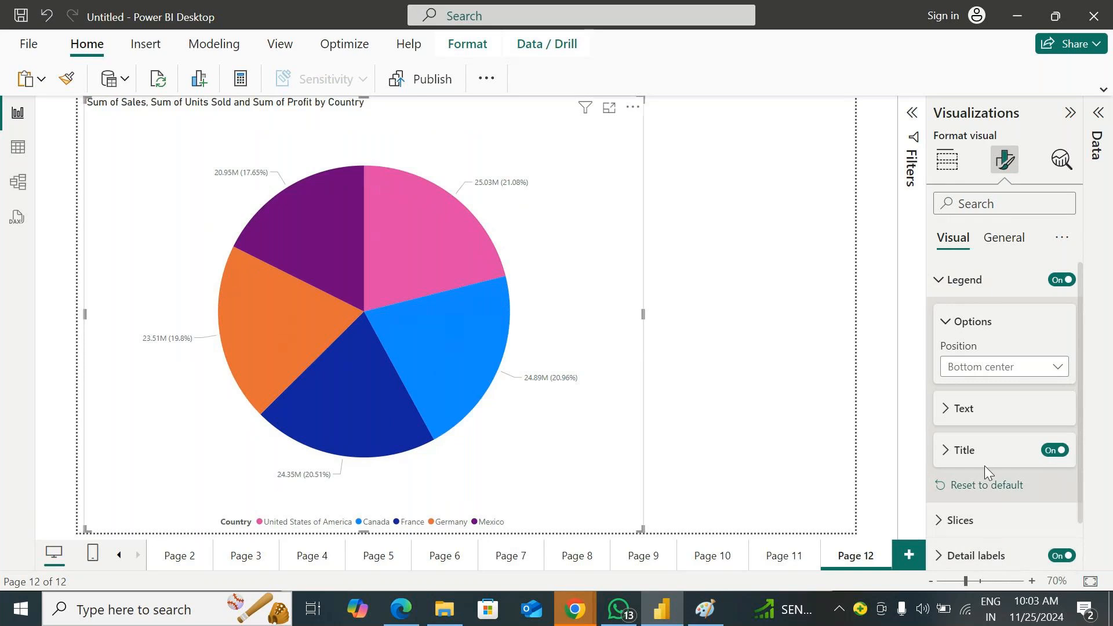
click(995, 370)
click(974, 534)
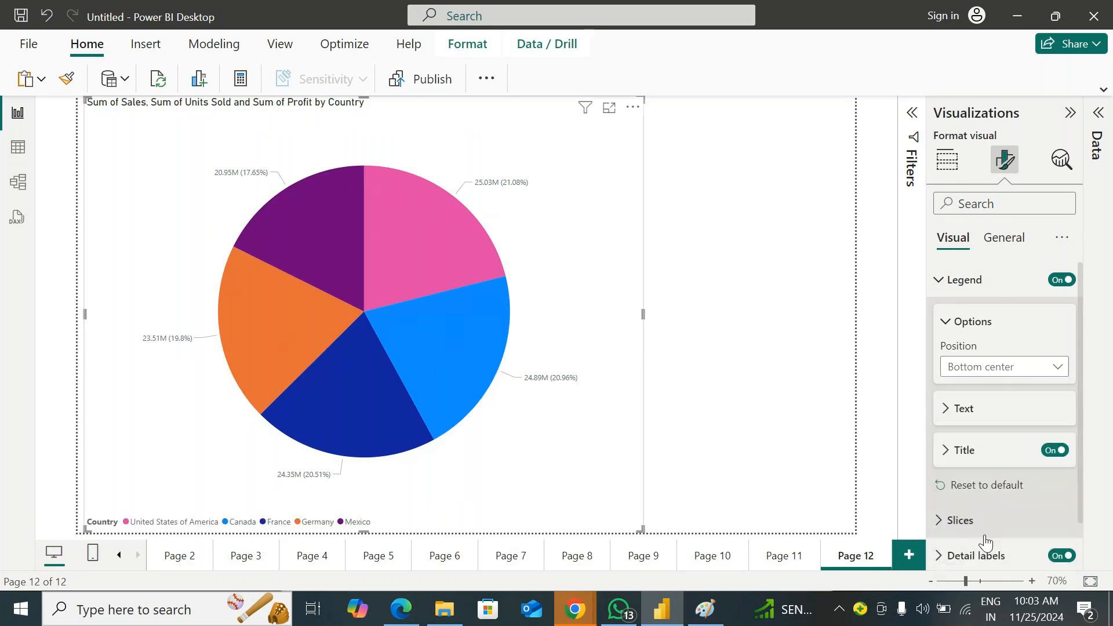
Try the Bottom right and Center right legend positions, and set the legend position to Center left
click(1004, 371)
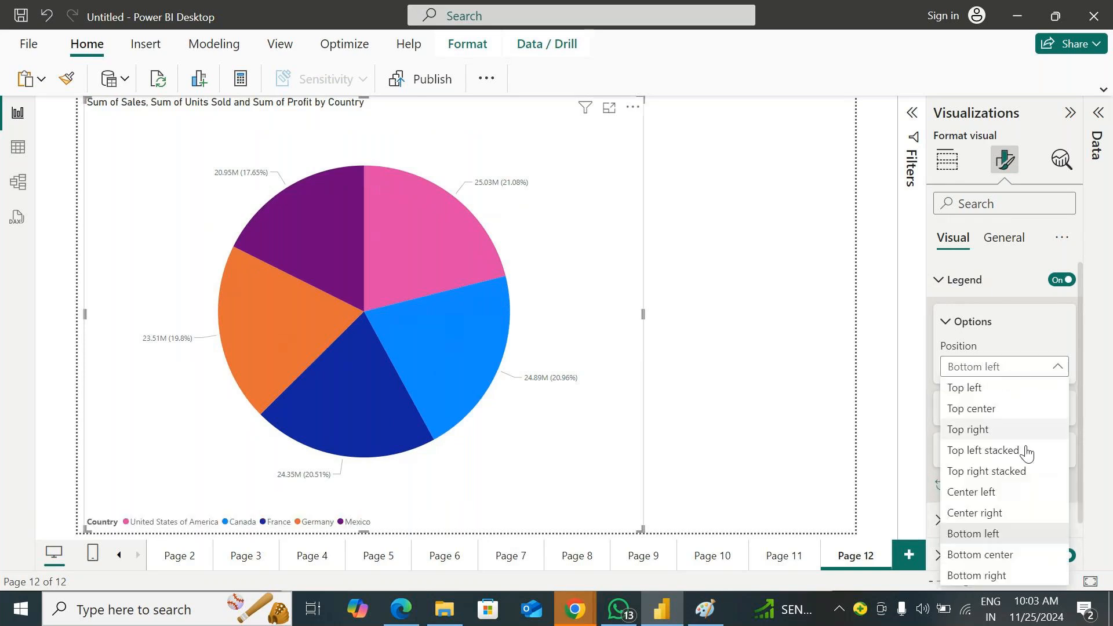
click(1014, 578)
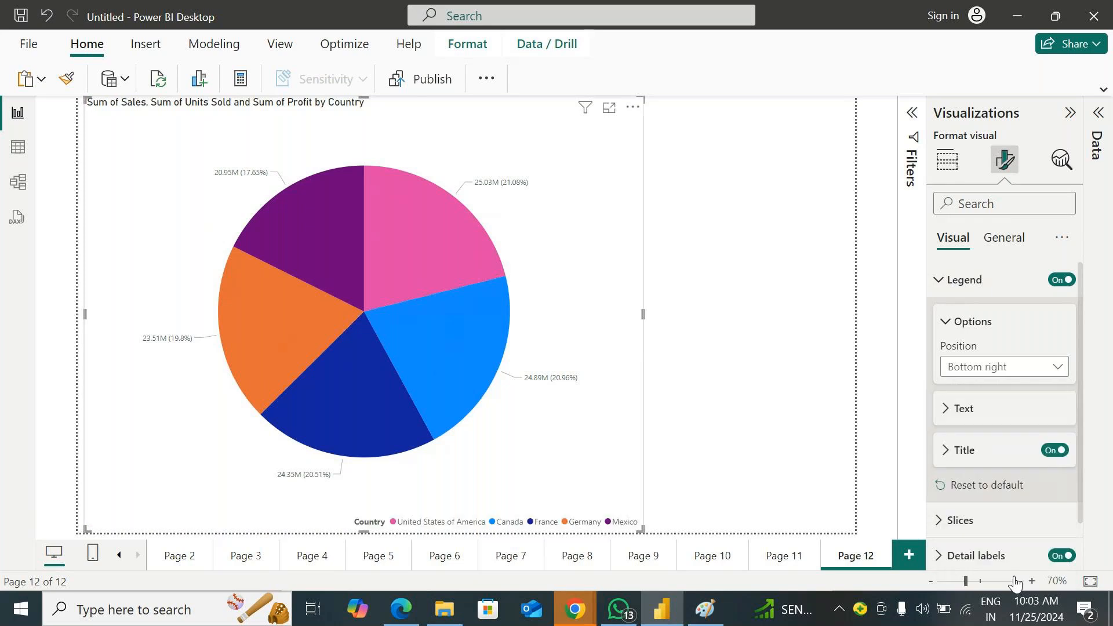
click(985, 367)
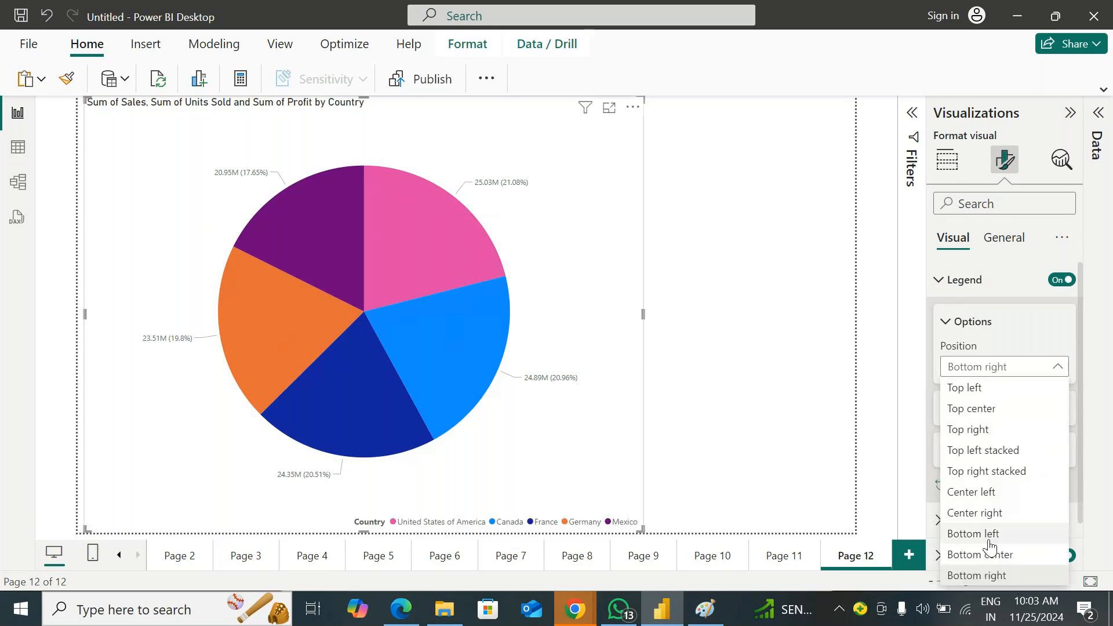
click(996, 514)
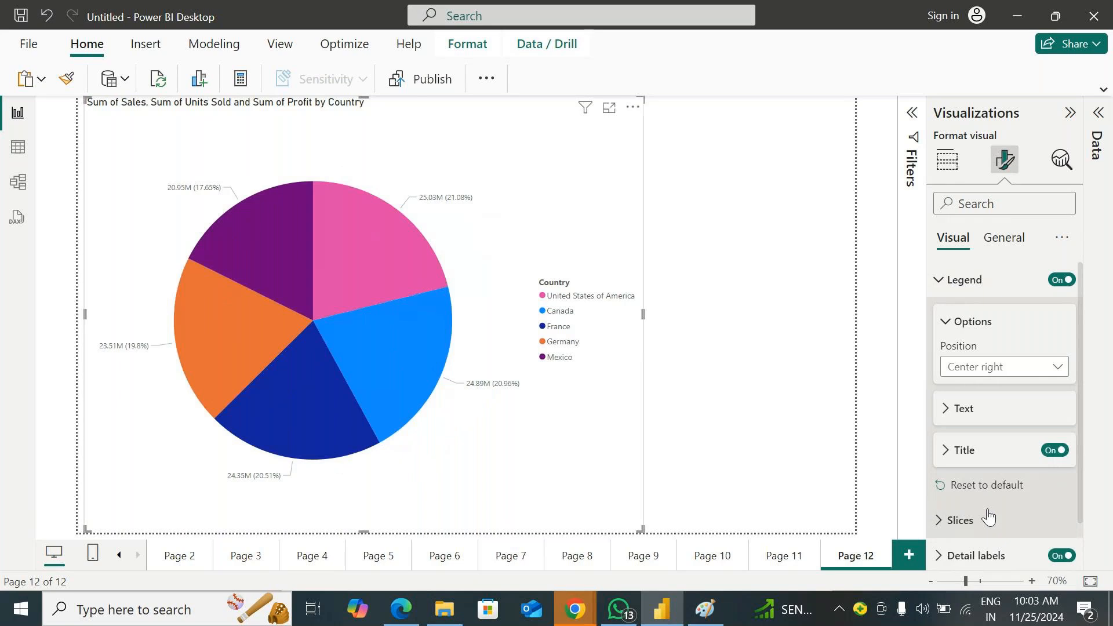
click(1008, 371)
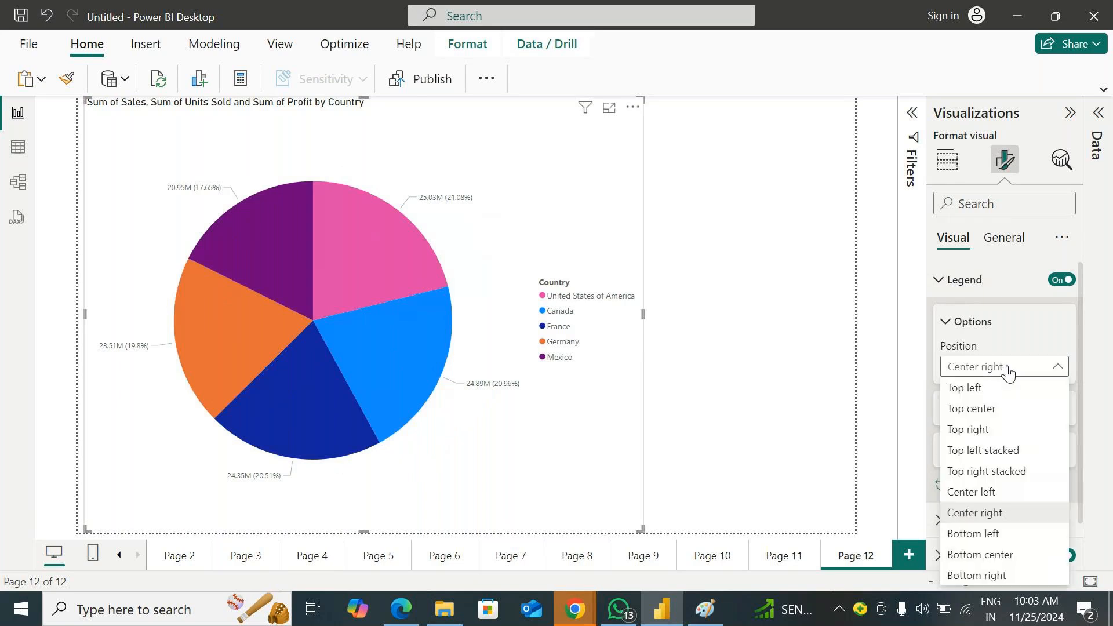
click(986, 492)
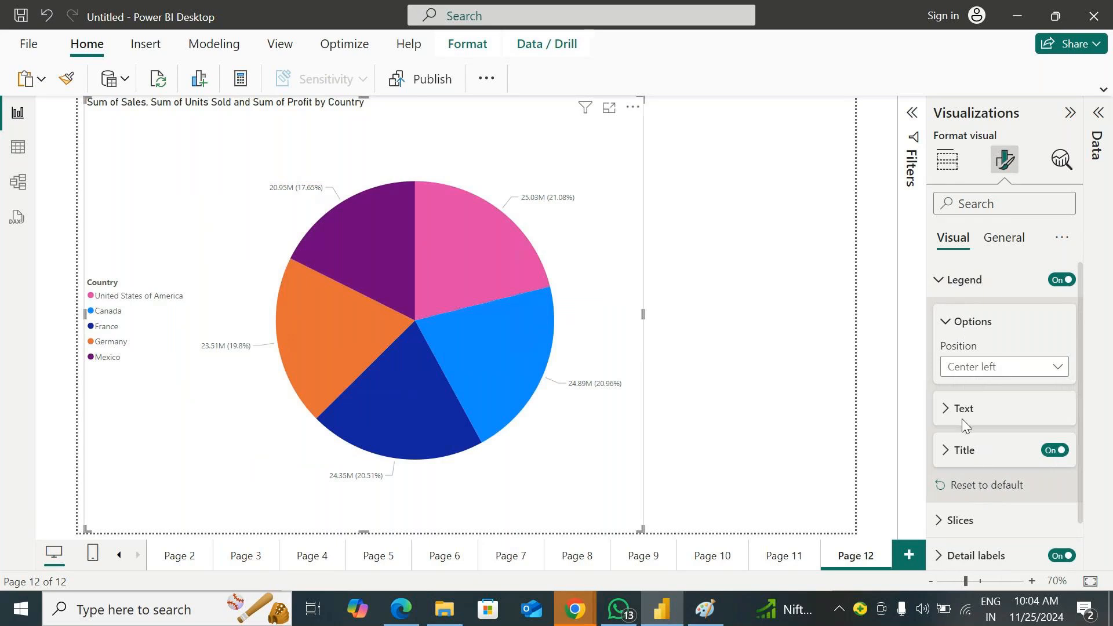
Try yellow and dark red for the legend text color, and set it to a light red shade
click(973, 411)
scroll(991, 406, down, 3)
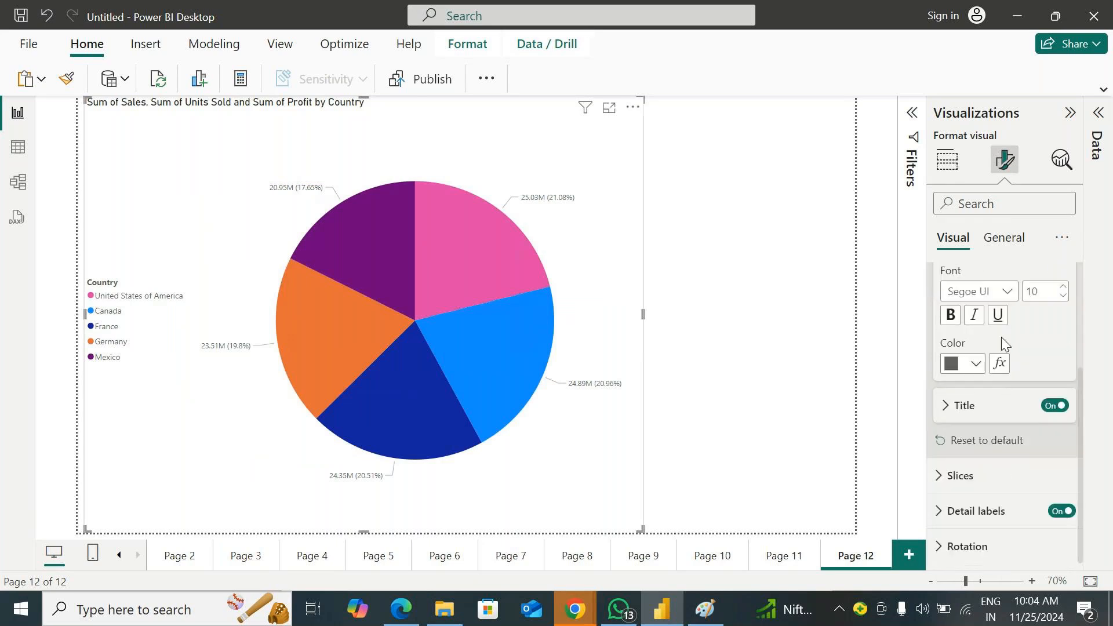
click(976, 364)
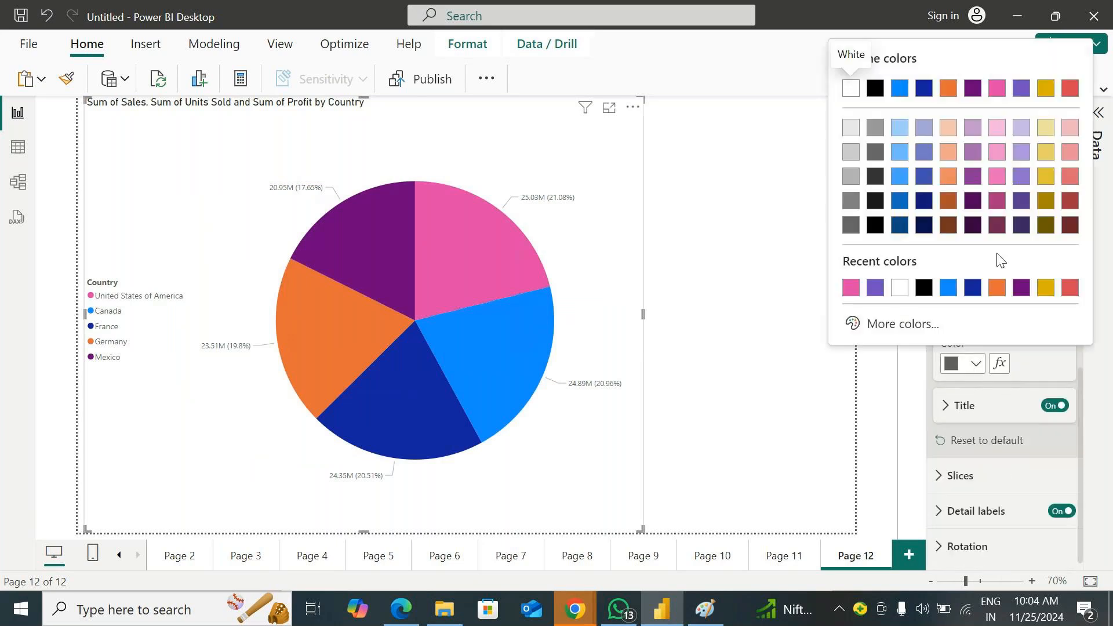
click(1046, 176)
click(976, 364)
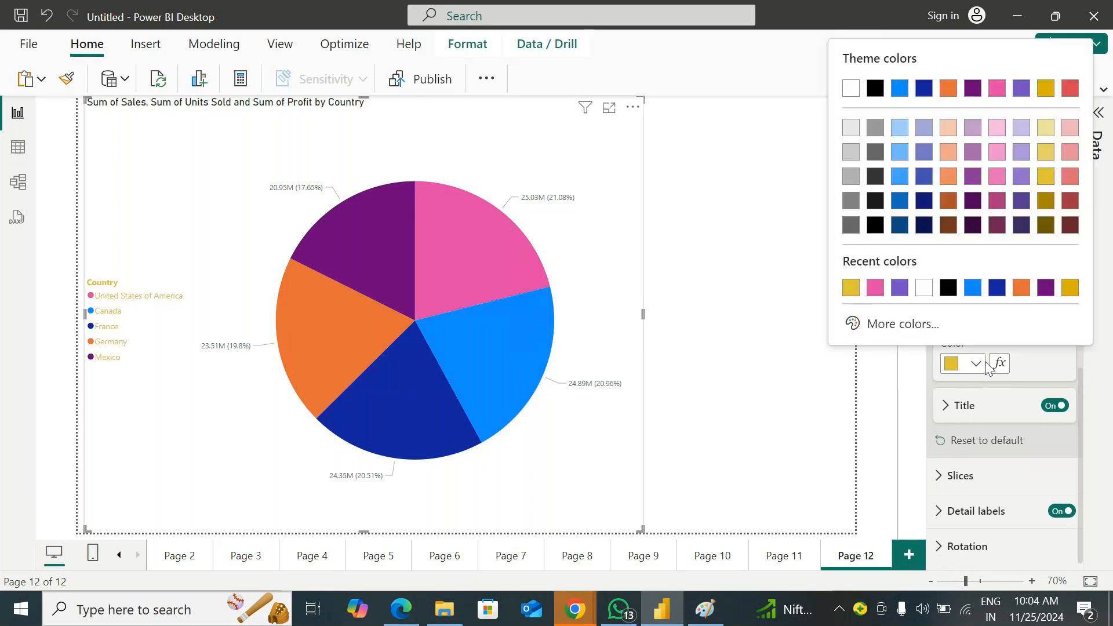
click(1072, 218)
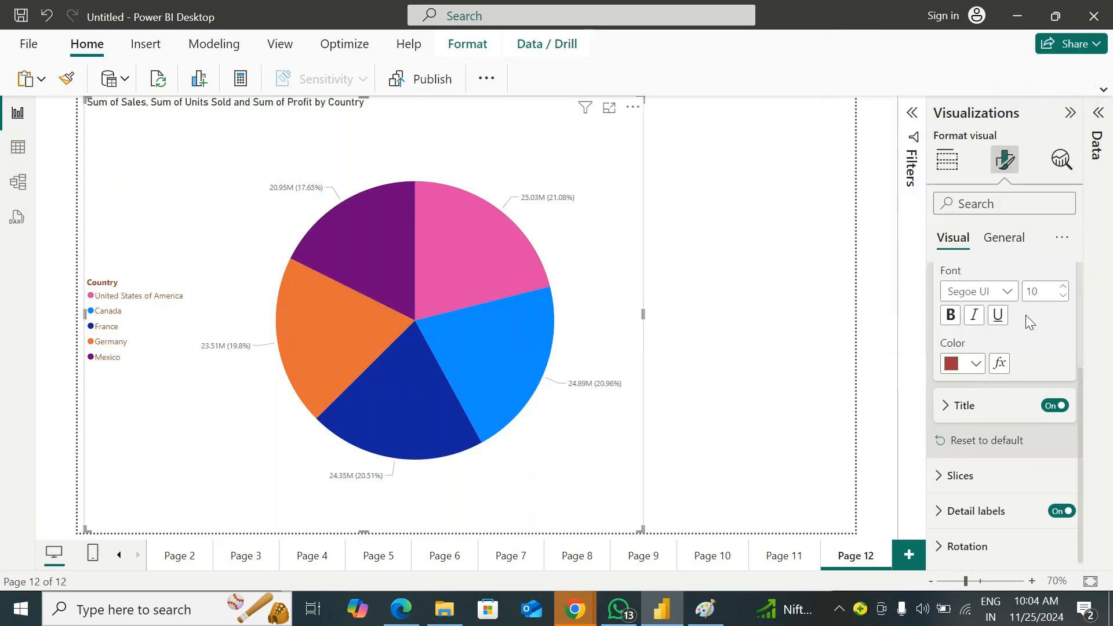
click(975, 363)
click(1071, 177)
Set the legend text to size 15 in the Segoe UI Bold font
double_click(1040, 296)
text(15)
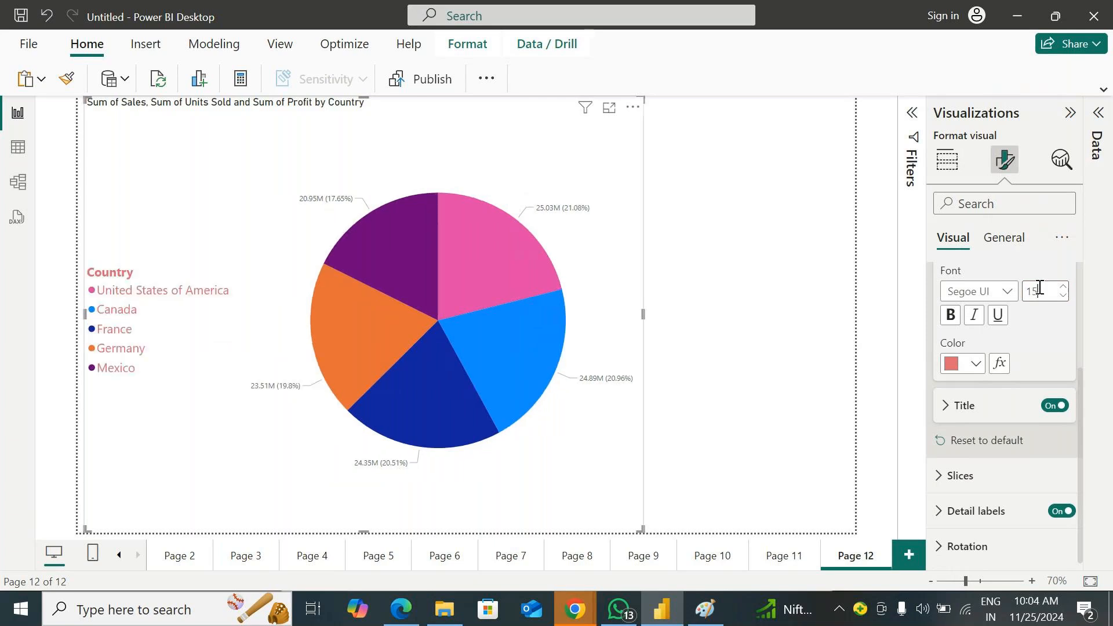
click(985, 291)
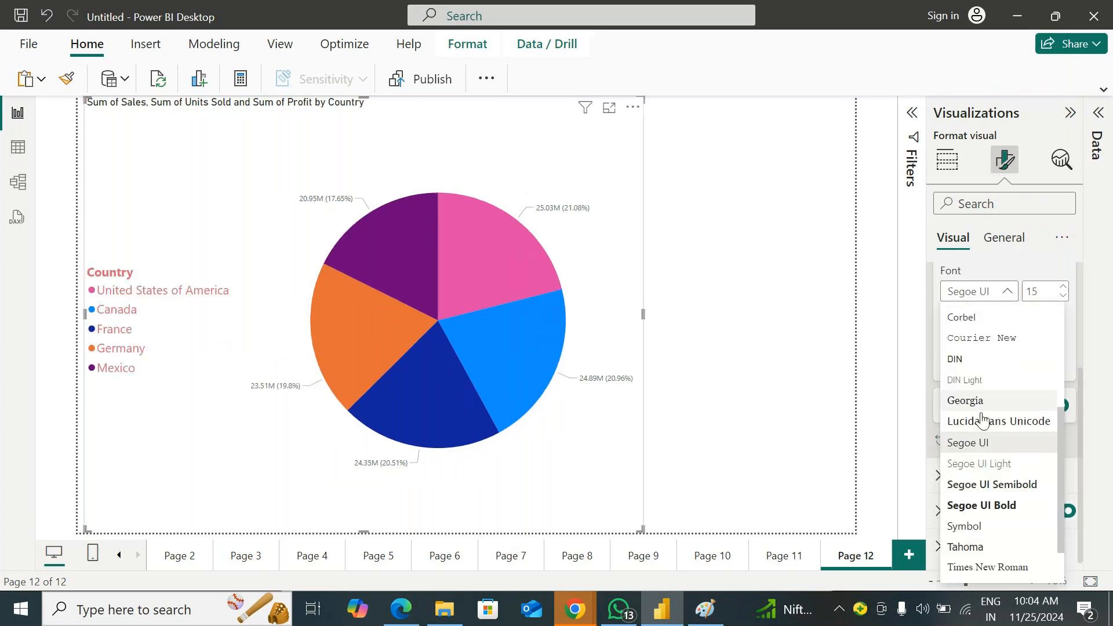
click(992, 505)
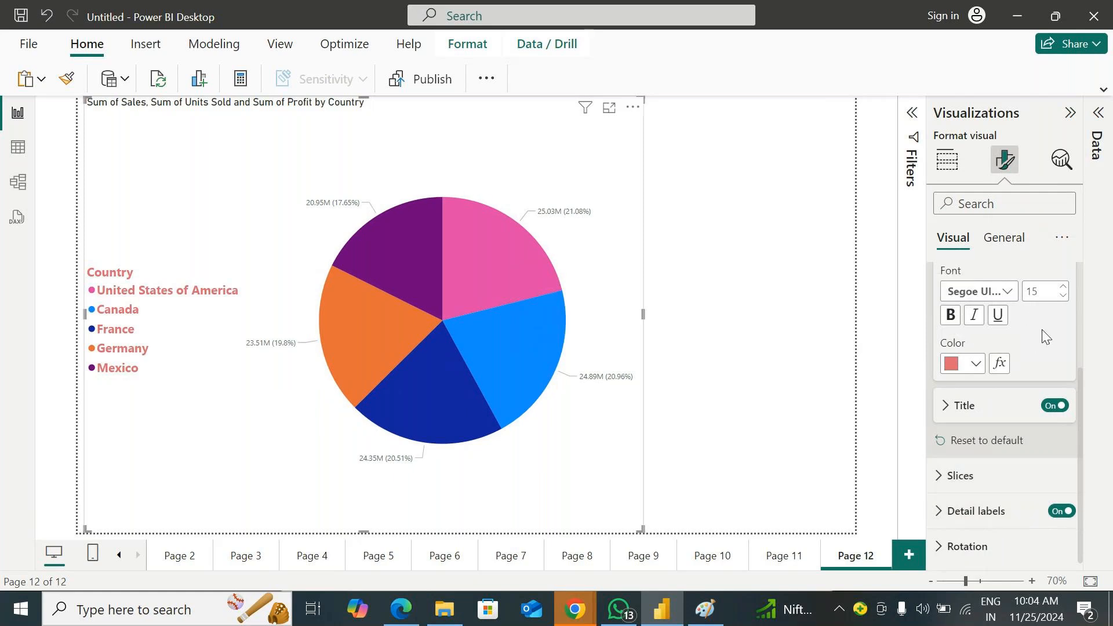
Turn the pie chart's legend off and on again, and do the same with the legend title
scroll(1041, 320, up, 3)
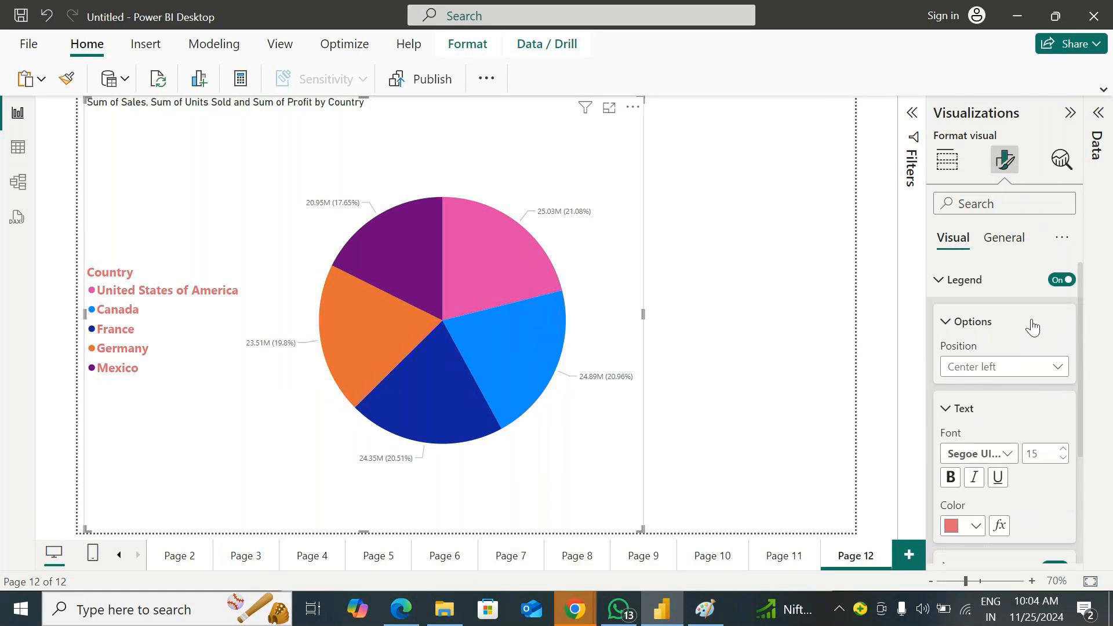
click(1061, 280)
click(1062, 279)
scroll(1003, 424, down, 3)
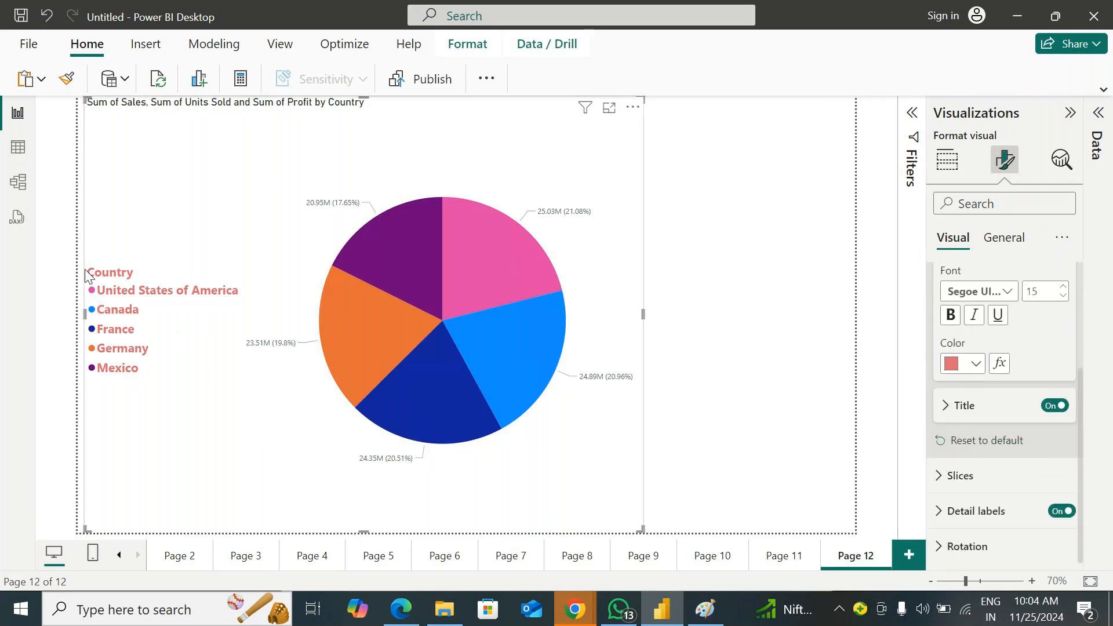
click(1057, 406)
click(1056, 406)
Replace the pie chart's legend title text with "abc" and close the legend settings
click(982, 406)
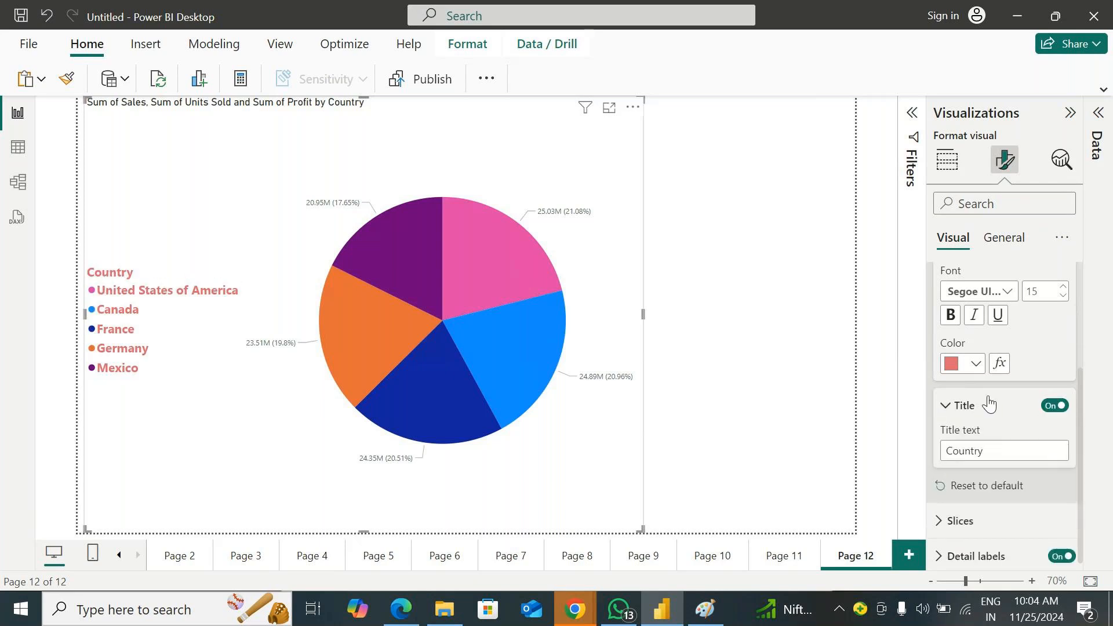
scroll(994, 406, down, 1)
click(999, 408)
text(s)
key(BackSpace)
key(BackSpace)
key(BackSpace)
key(BackSpace)
key(BackSpace)
key(BackSpace)
key(BackSpace)
key(BackSpace)
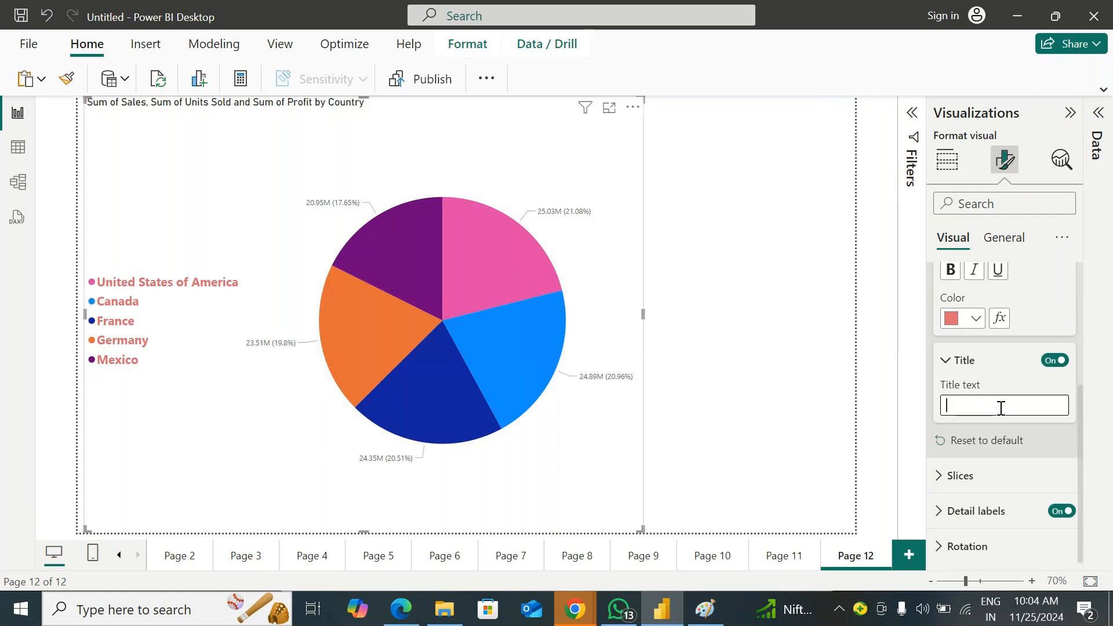
text(abc)
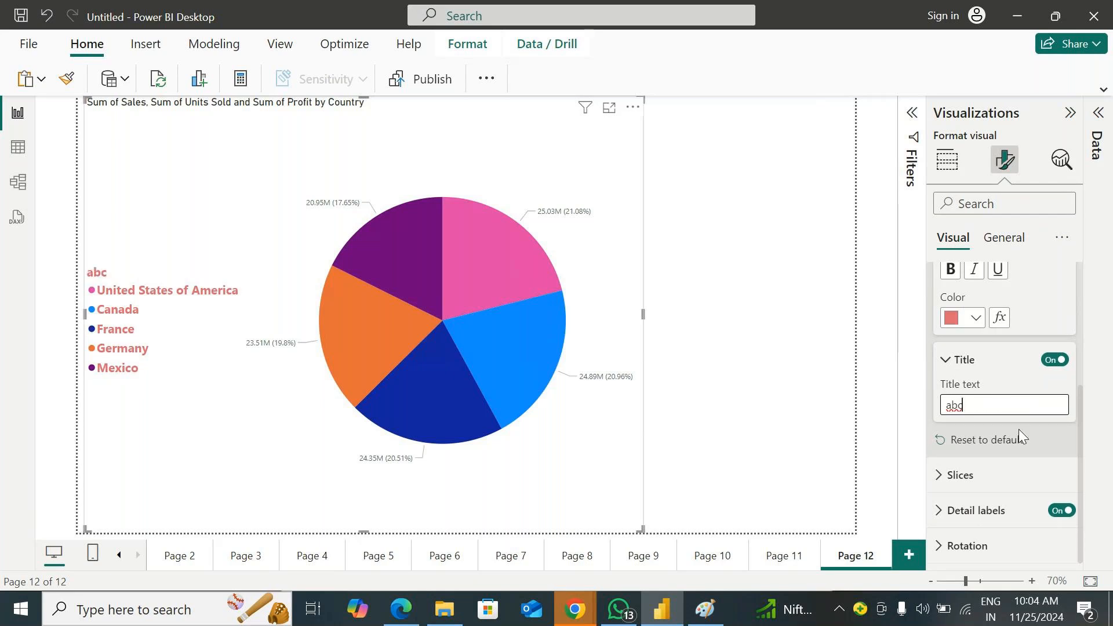
scroll(1027, 423, up, 3)
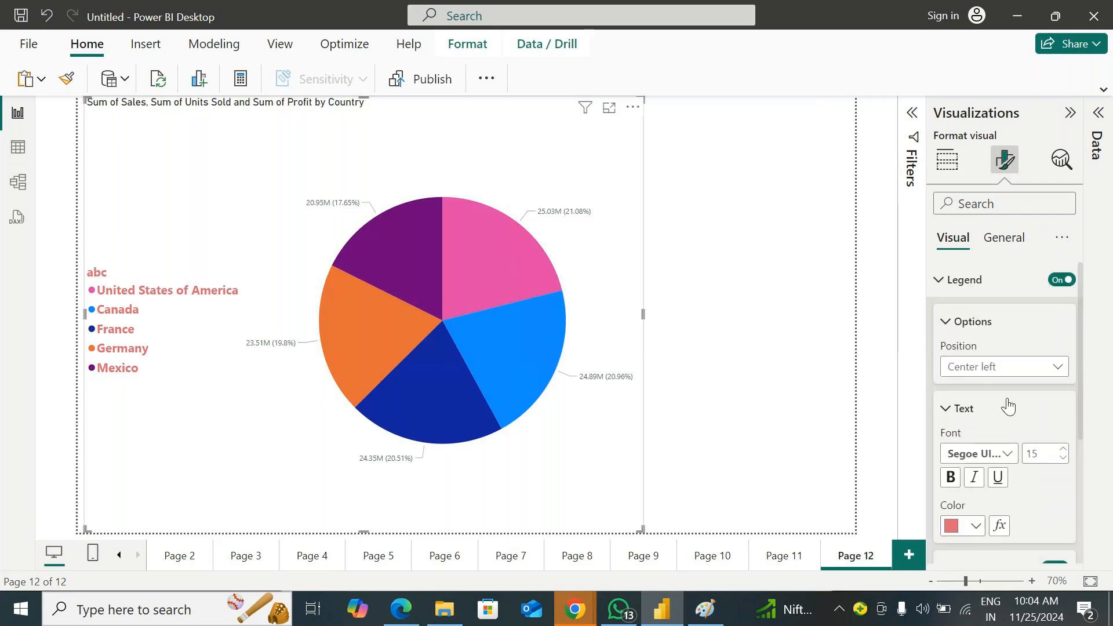
click(942, 281)
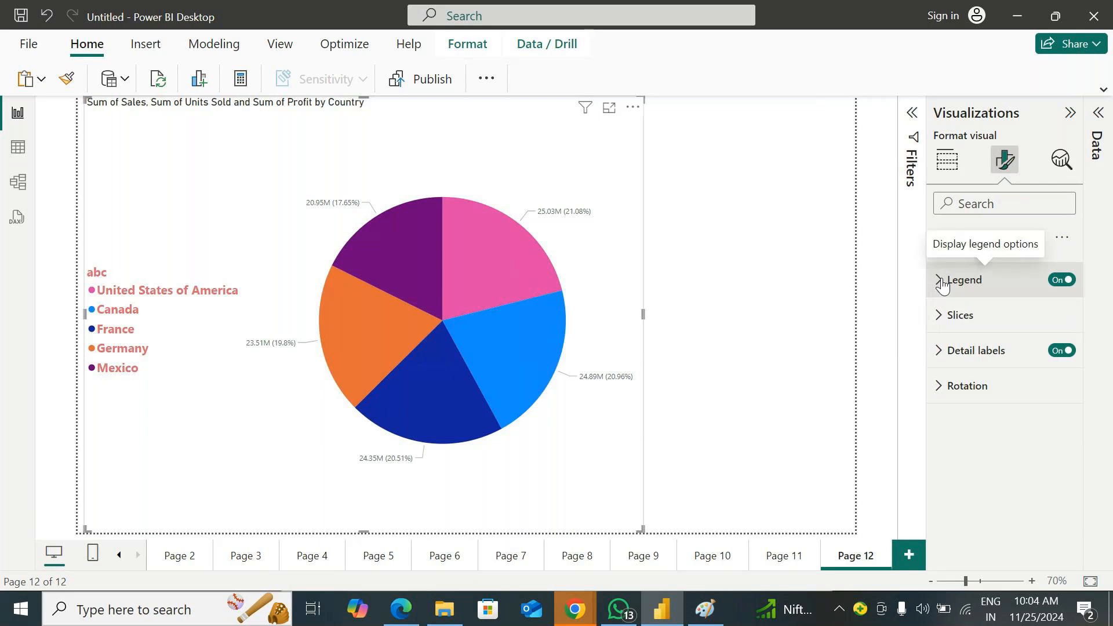
Color the United States of America slice dark gold (#a38600) and the Canada slice dark purple
click(948, 322)
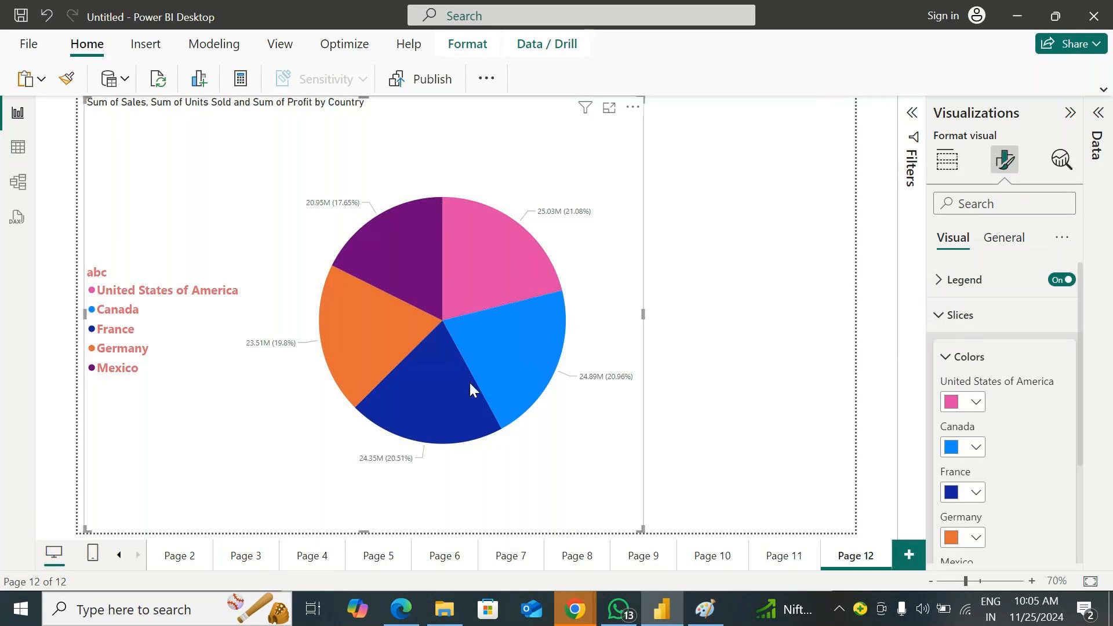
click(975, 402)
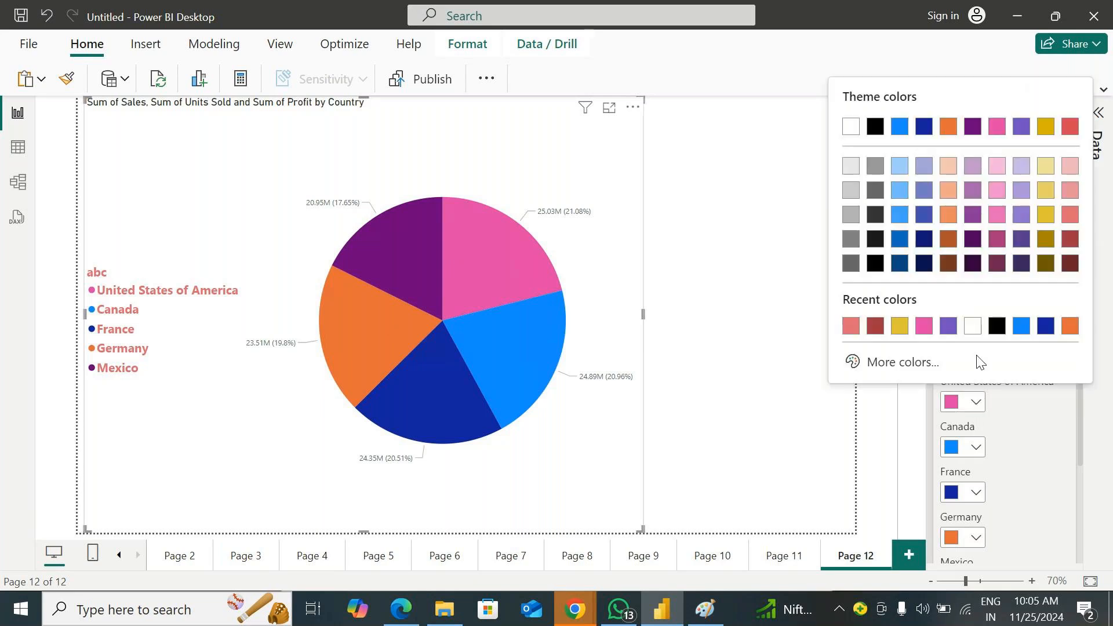
click(1046, 236)
click(974, 448)
click(939, 293)
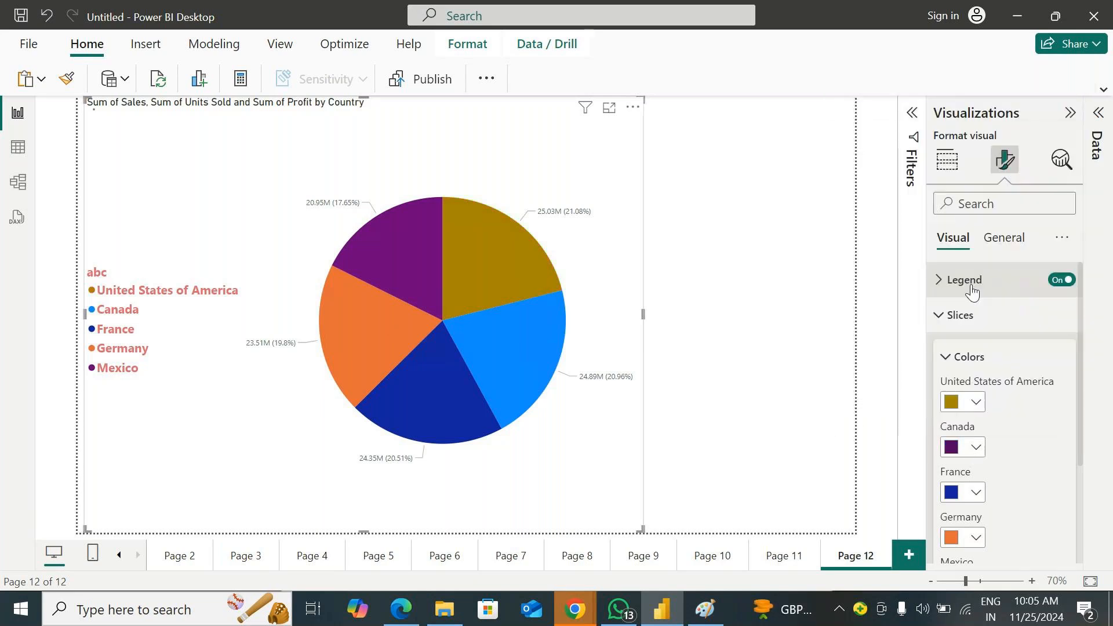
Color the France slice light pink and the Germany slice light red
click(976, 492)
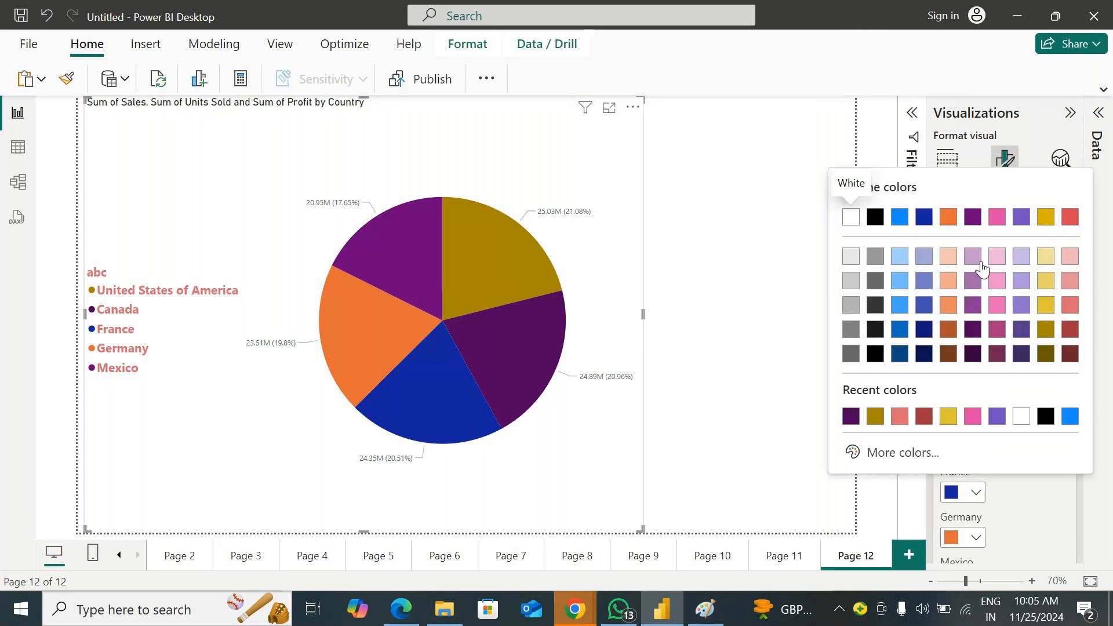
click(996, 312)
click(976, 538)
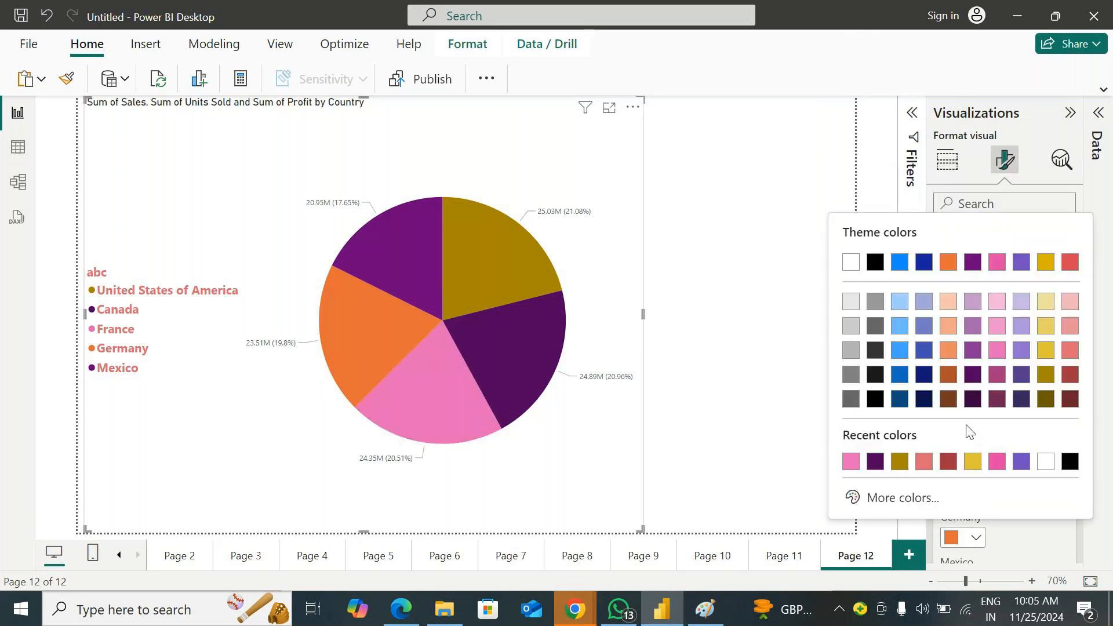
click(1063, 348)
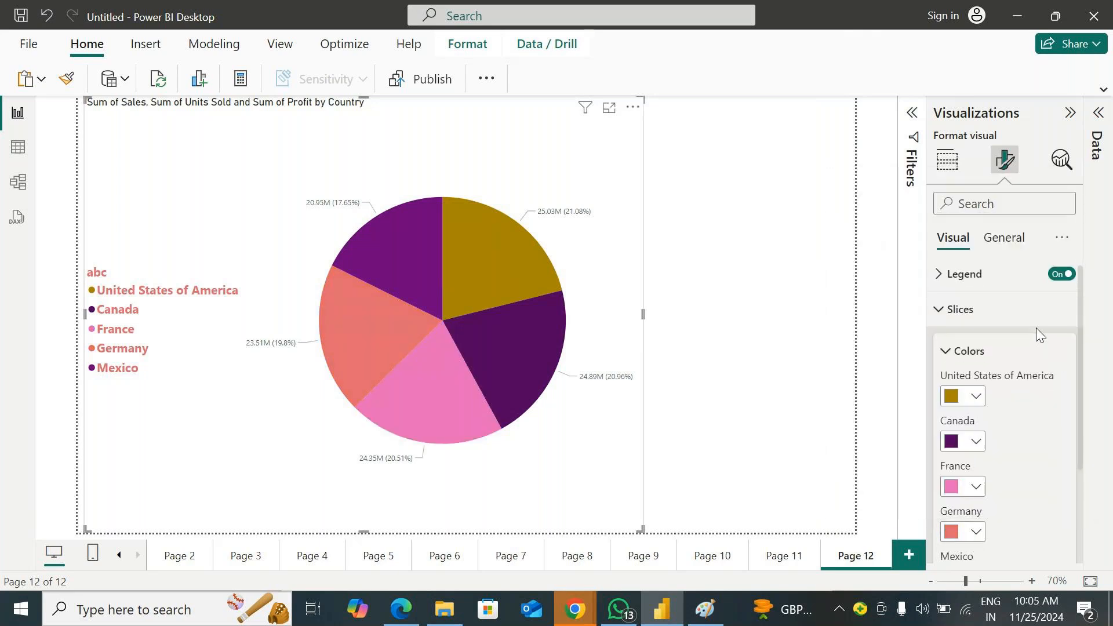
Color the Mexico slice light blue (#41a4ff) and close the slice color settings
scroll(1035, 328, down, 3)
click(975, 440)
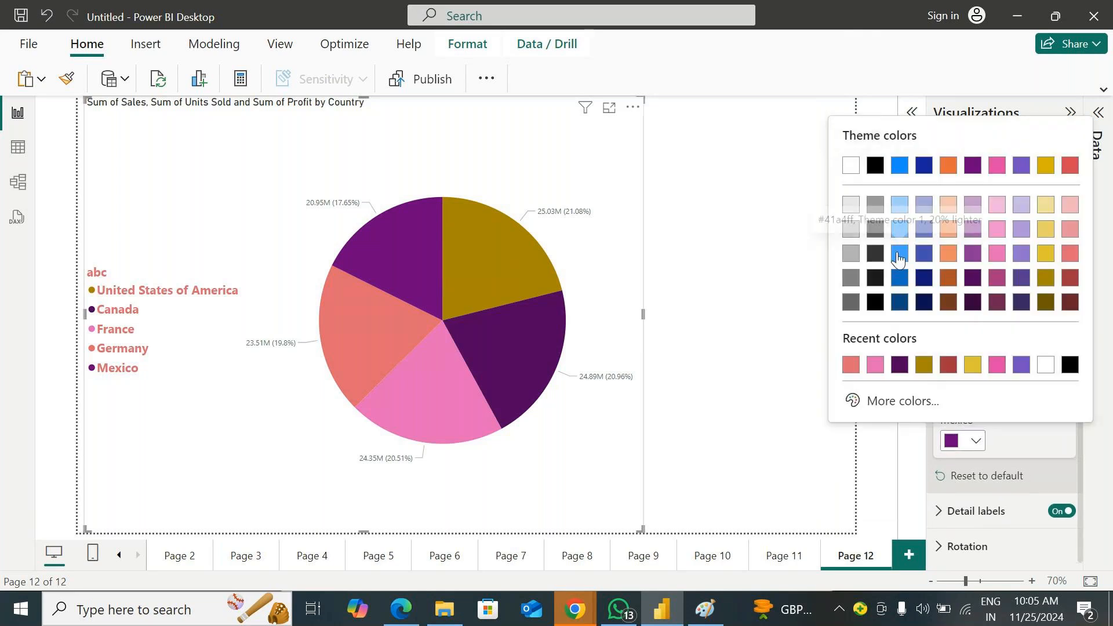
click(900, 256)
scroll(1005, 305, up, 5)
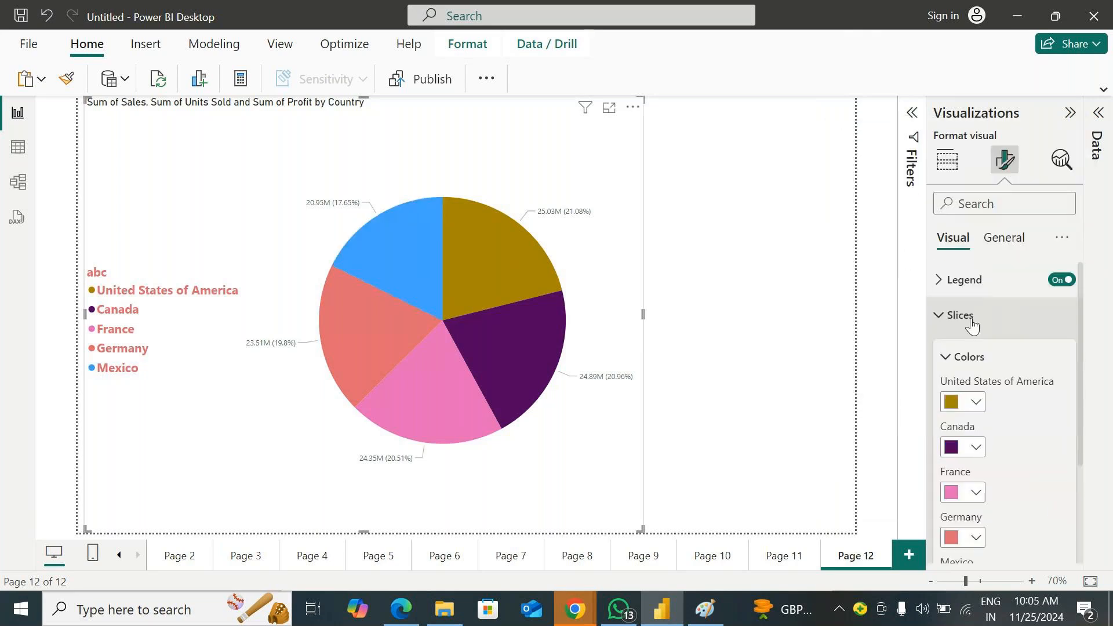
click(946, 316)
click(947, 316)
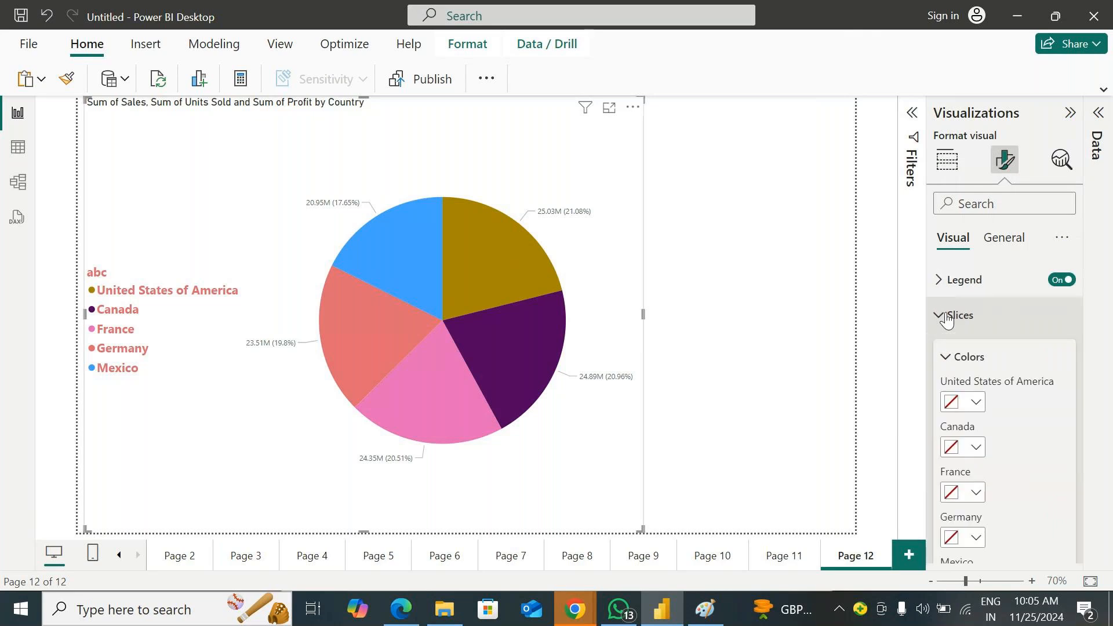
click(948, 356)
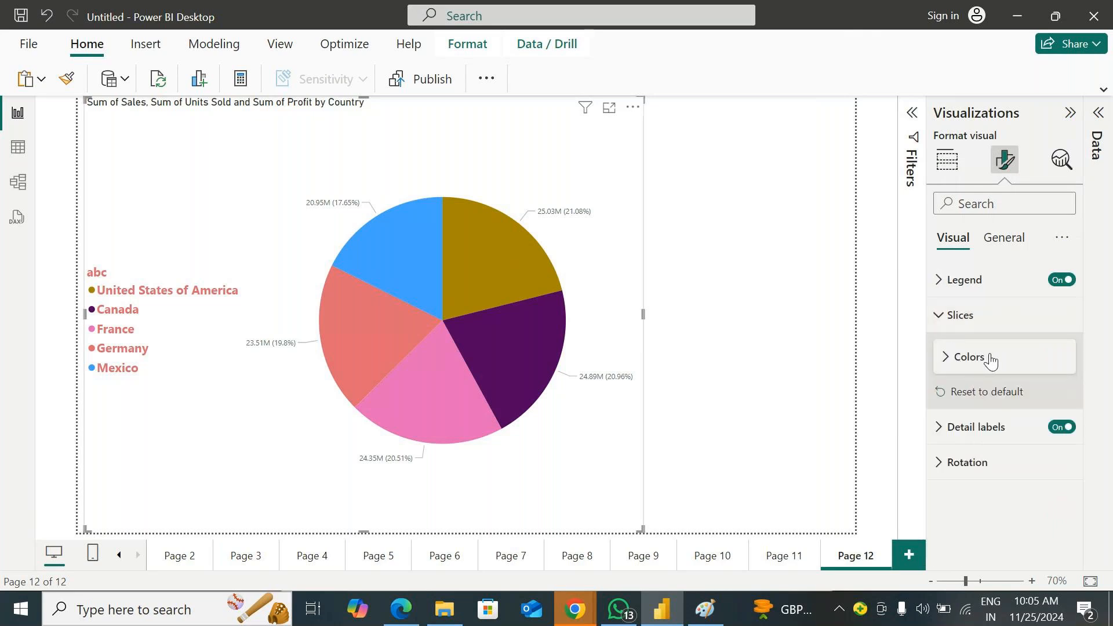
click(948, 316)
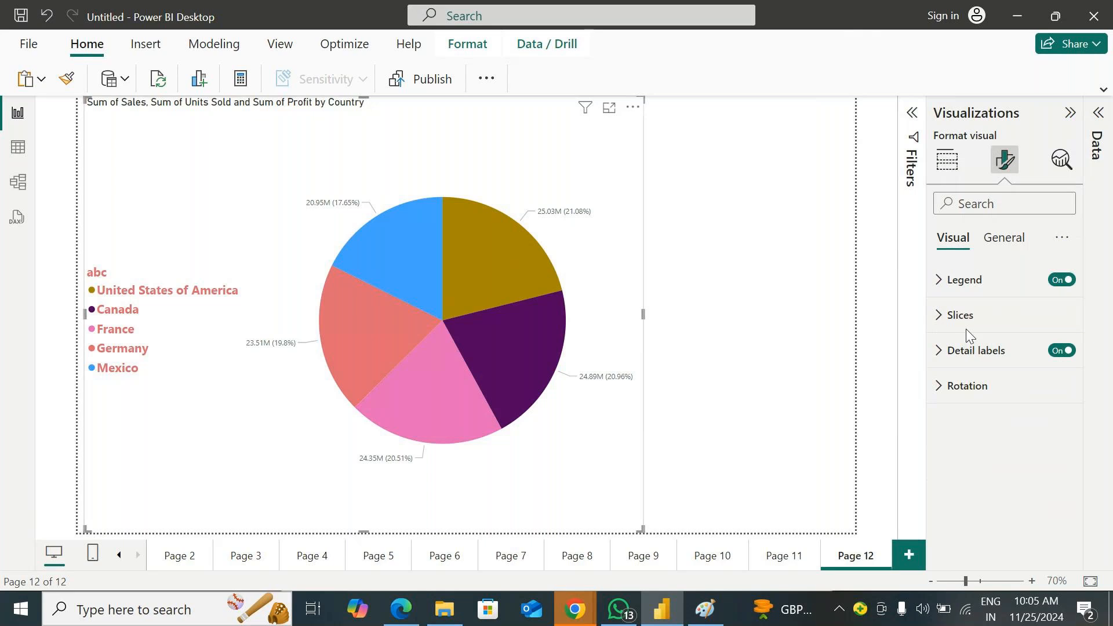
Turn the detail labels off and on again, and try the Inside label position before restoring Outside
click(1063, 352)
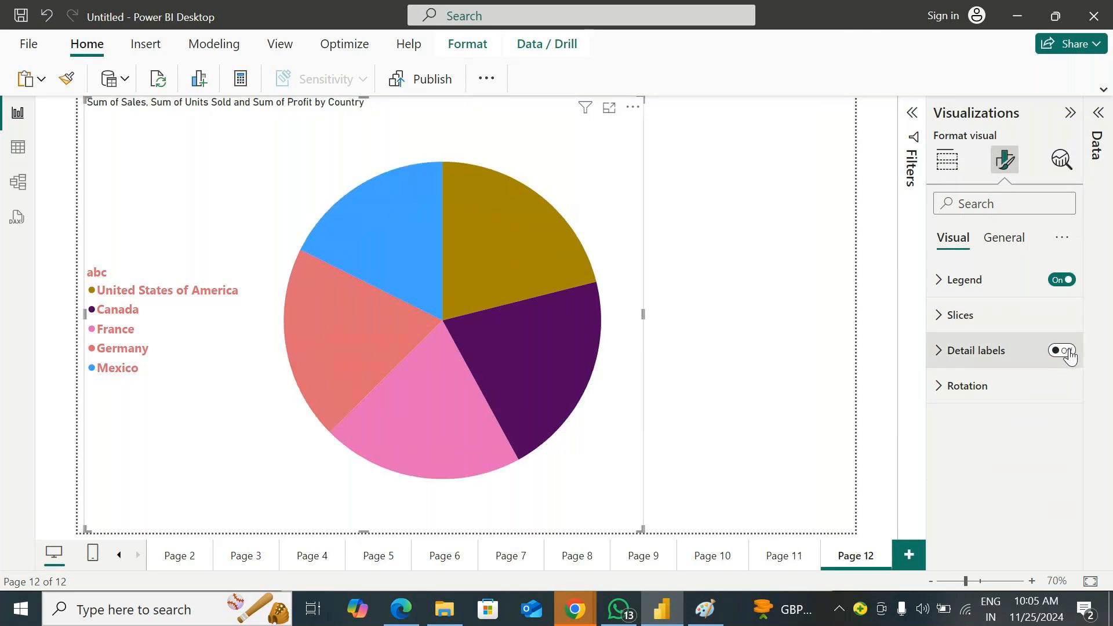
click(1063, 351)
click(966, 361)
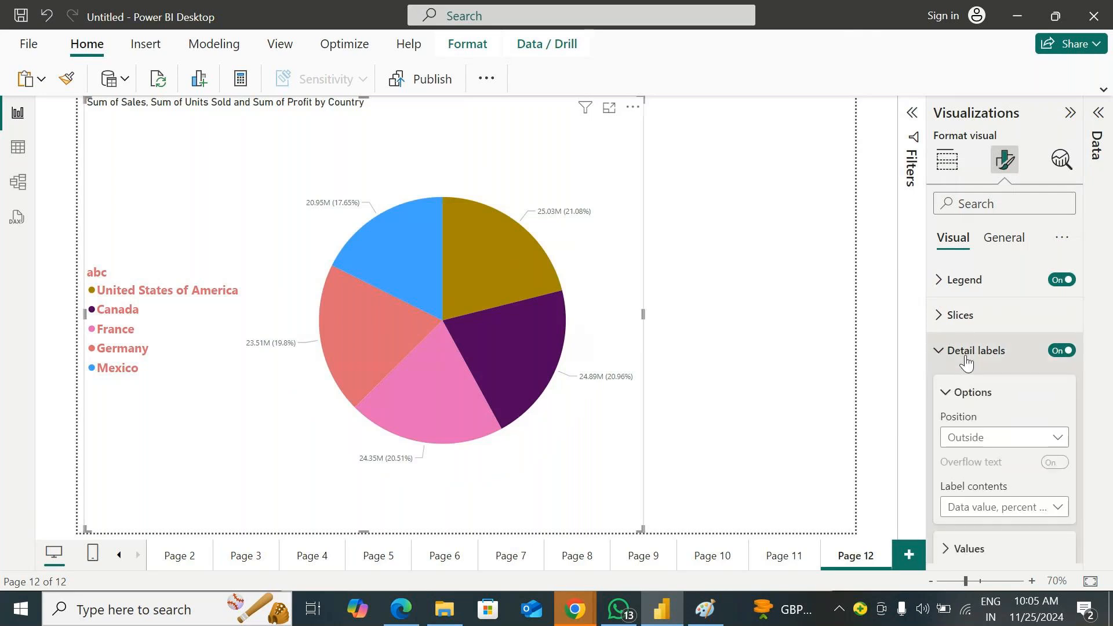
scroll(980, 371, down, 1)
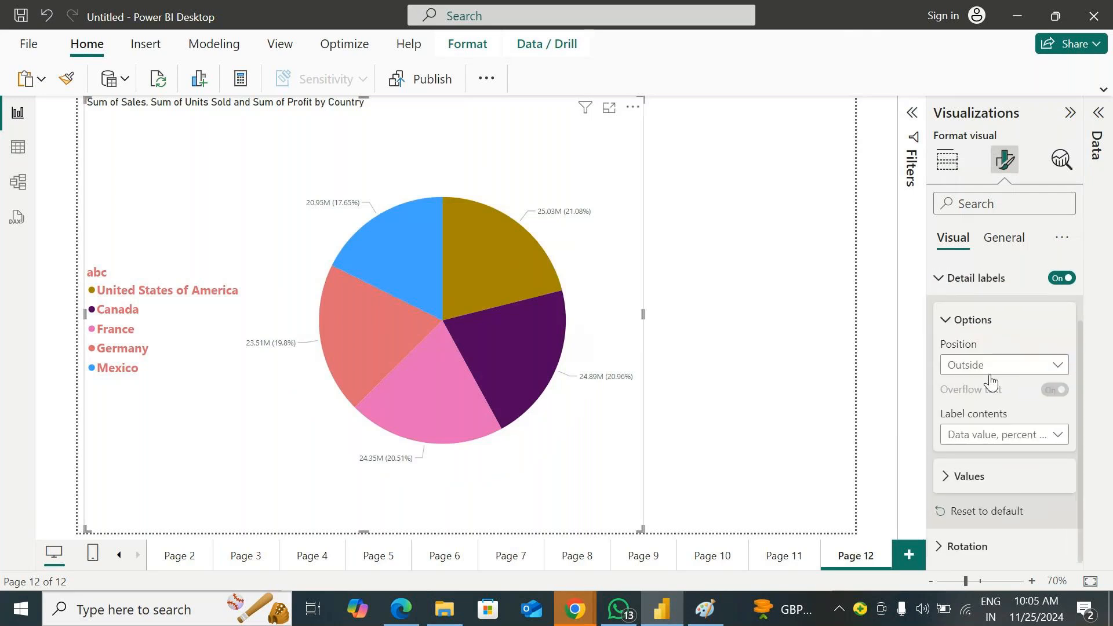
click(1035, 368)
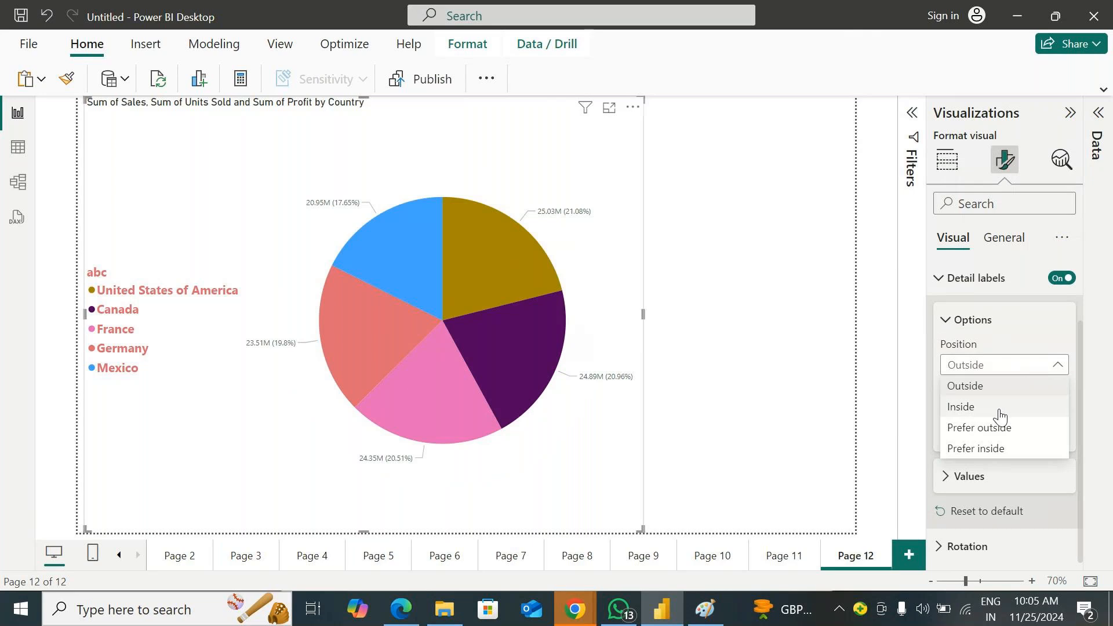
click(998, 408)
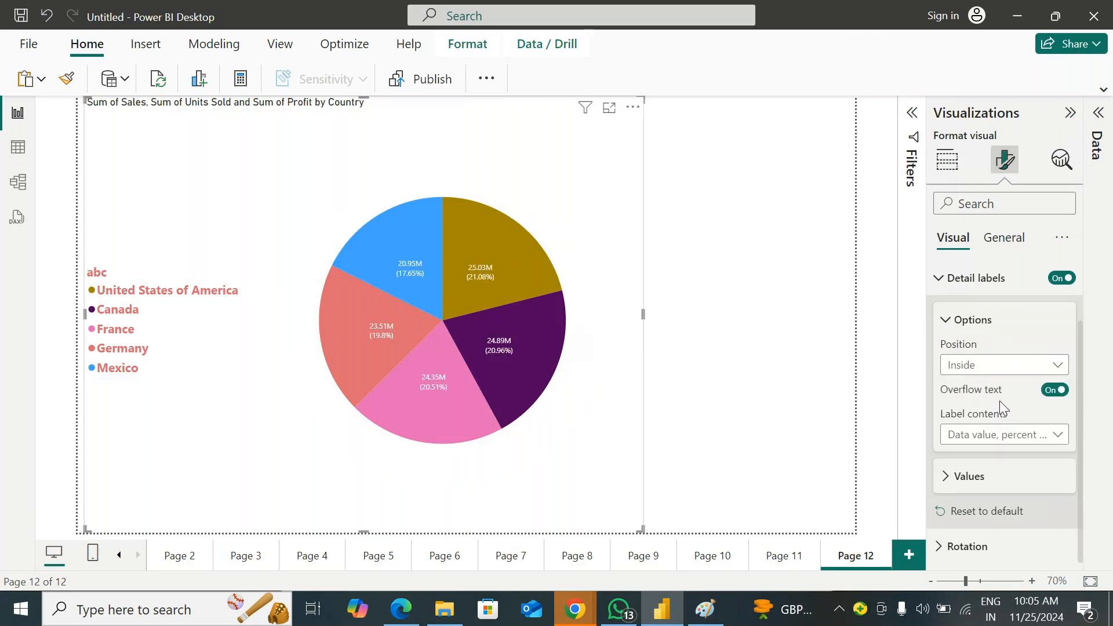
click(991, 365)
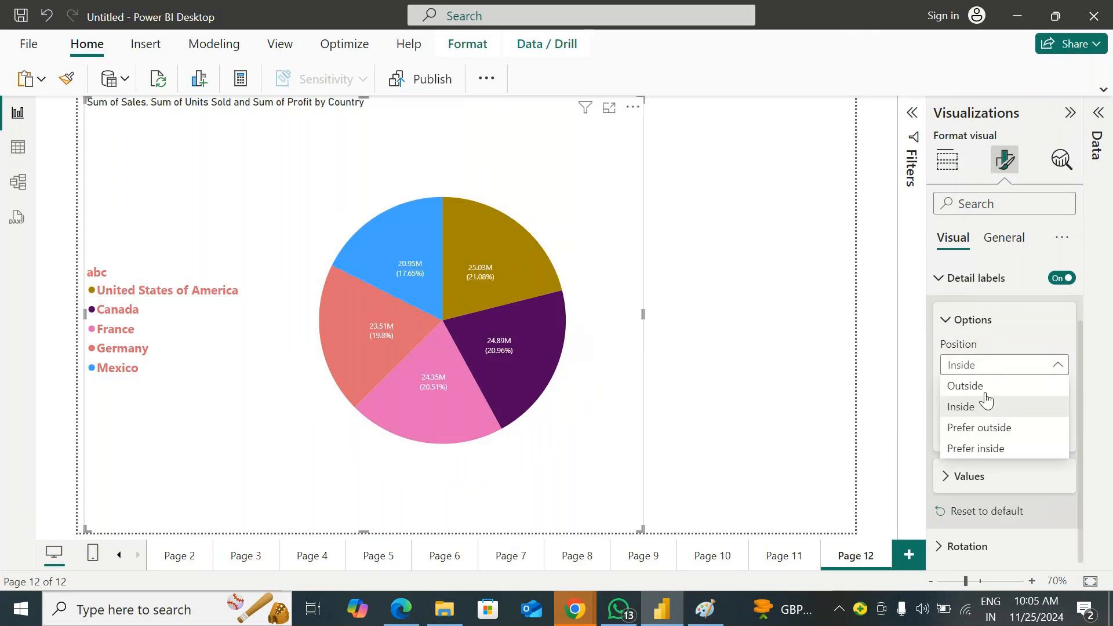
click(987, 382)
Try the Prefer inside position for the detail labels, and set their position to Prefer outside
click(1014, 364)
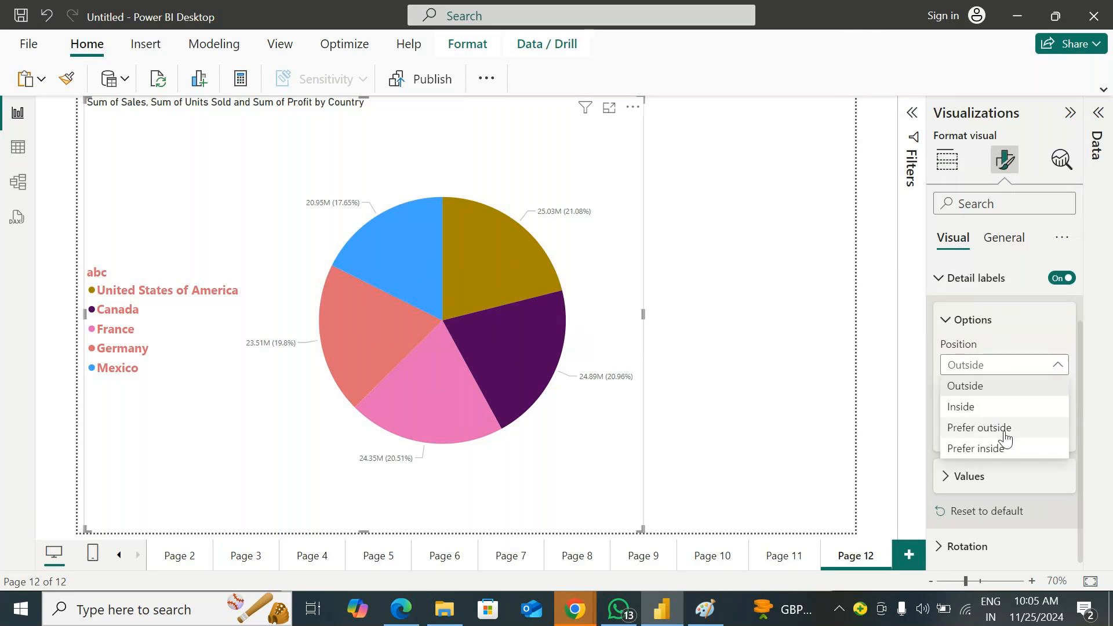
click(1009, 449)
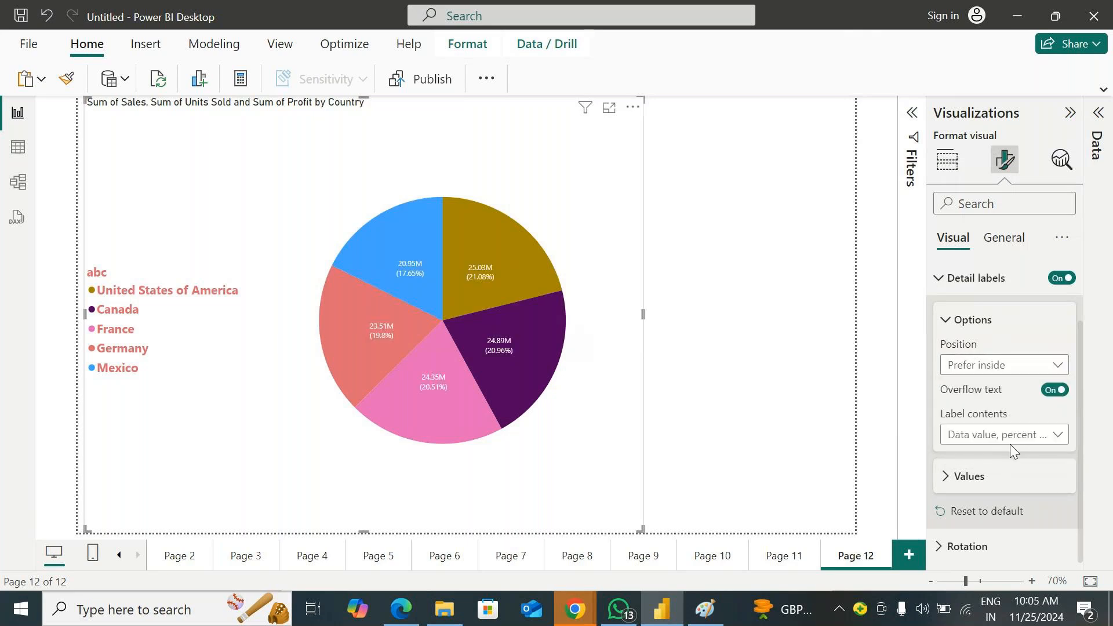
click(1007, 366)
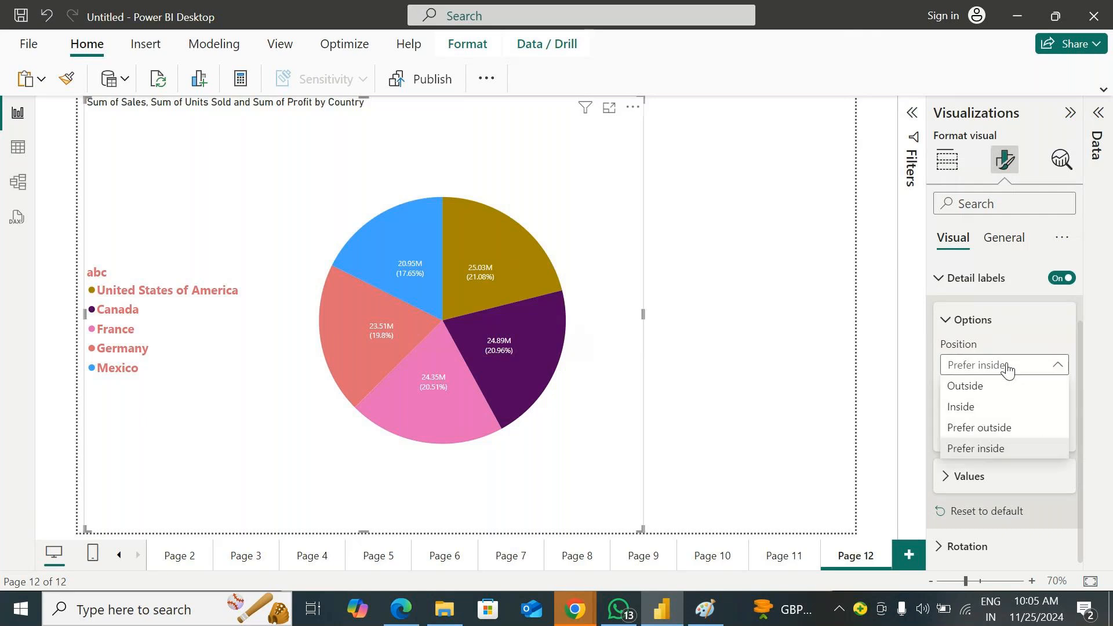
click(989, 428)
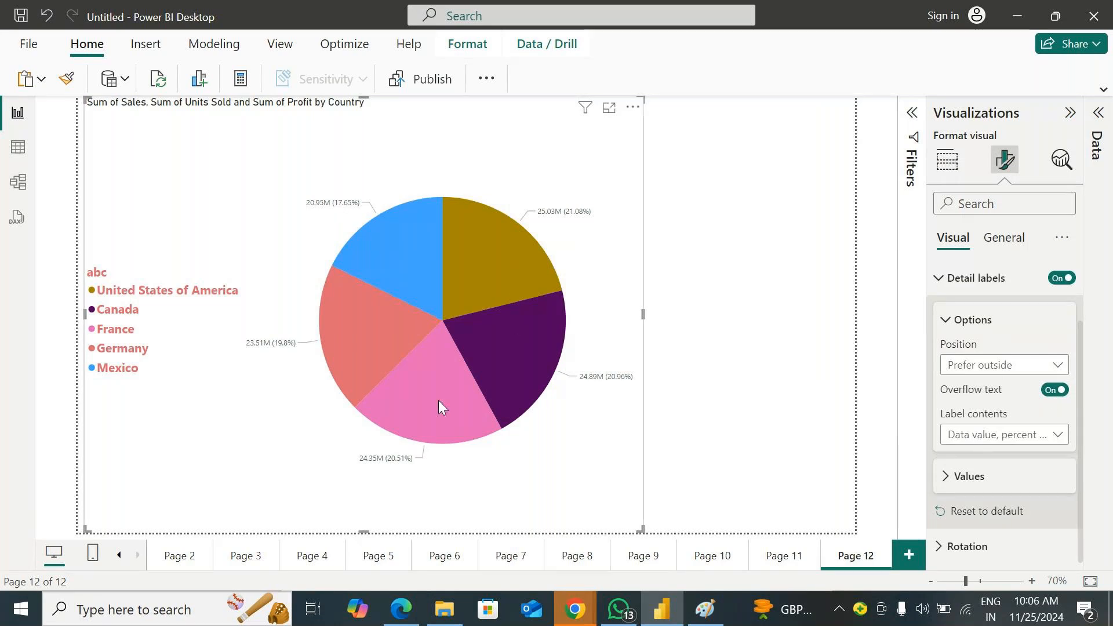
Turn the detail labels' overflow text off and on again, and open the label contents choices
mouse_move(415, 267)
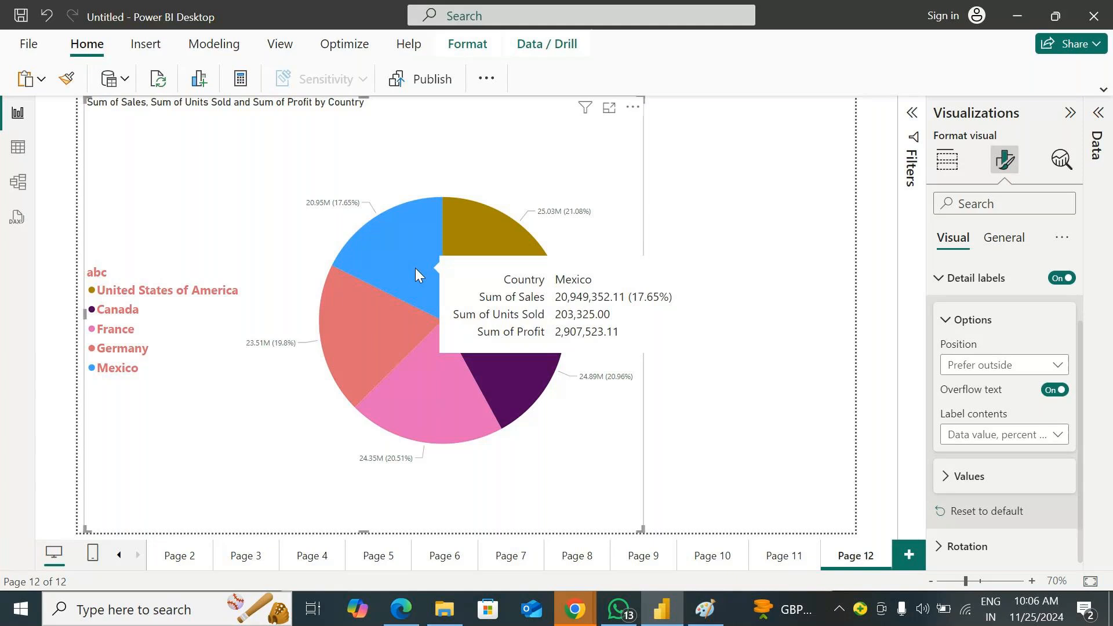
mouse_move(458, 290)
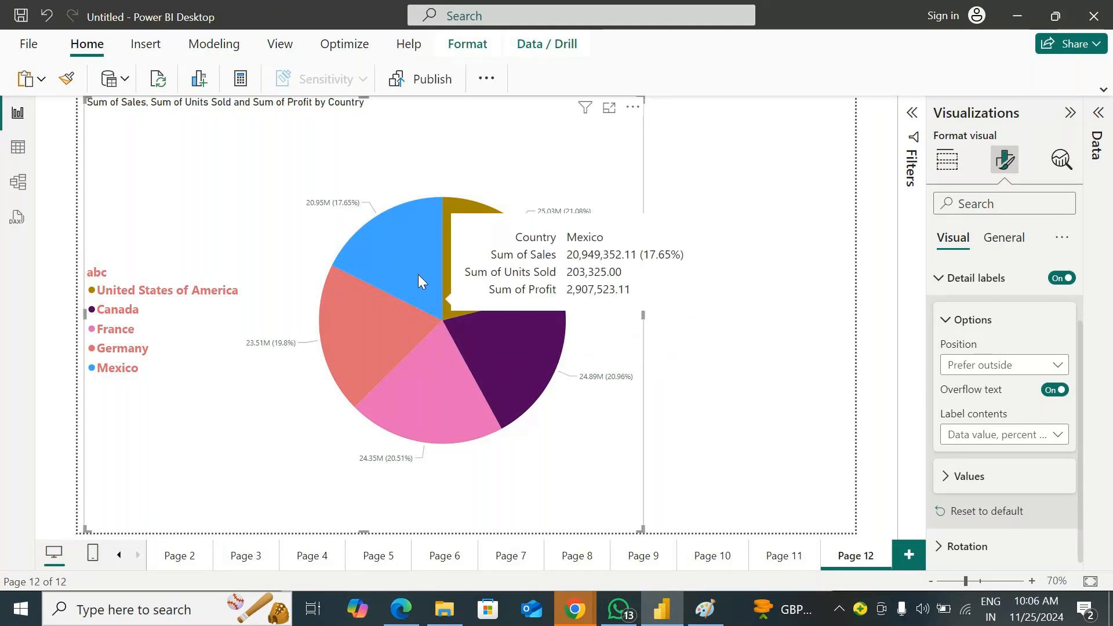
click(1057, 392)
click(1057, 392)
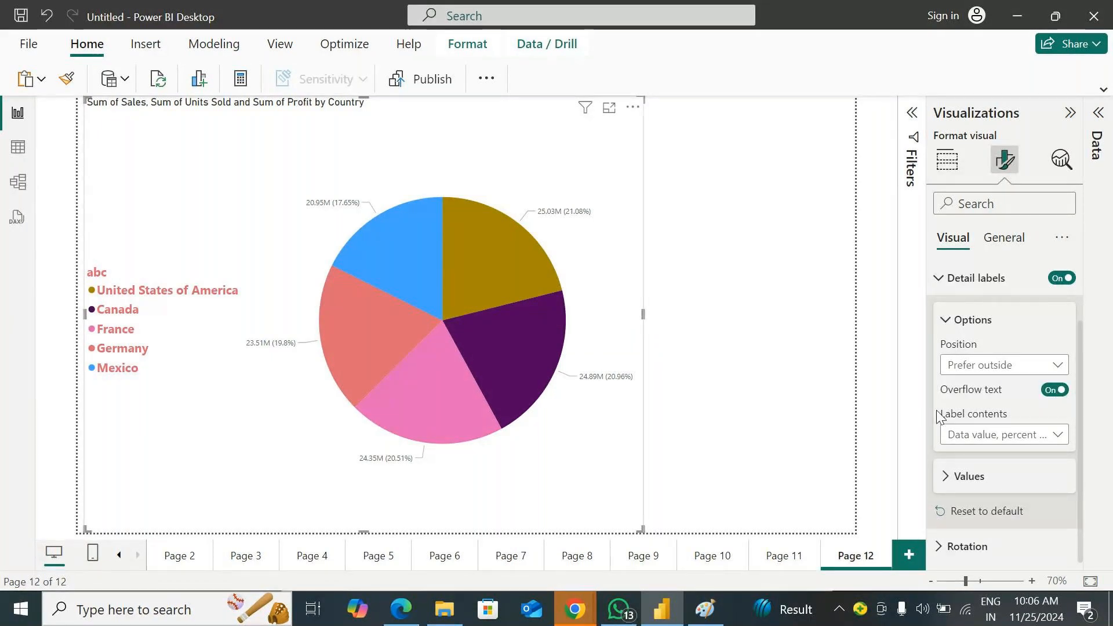
click(1012, 436)
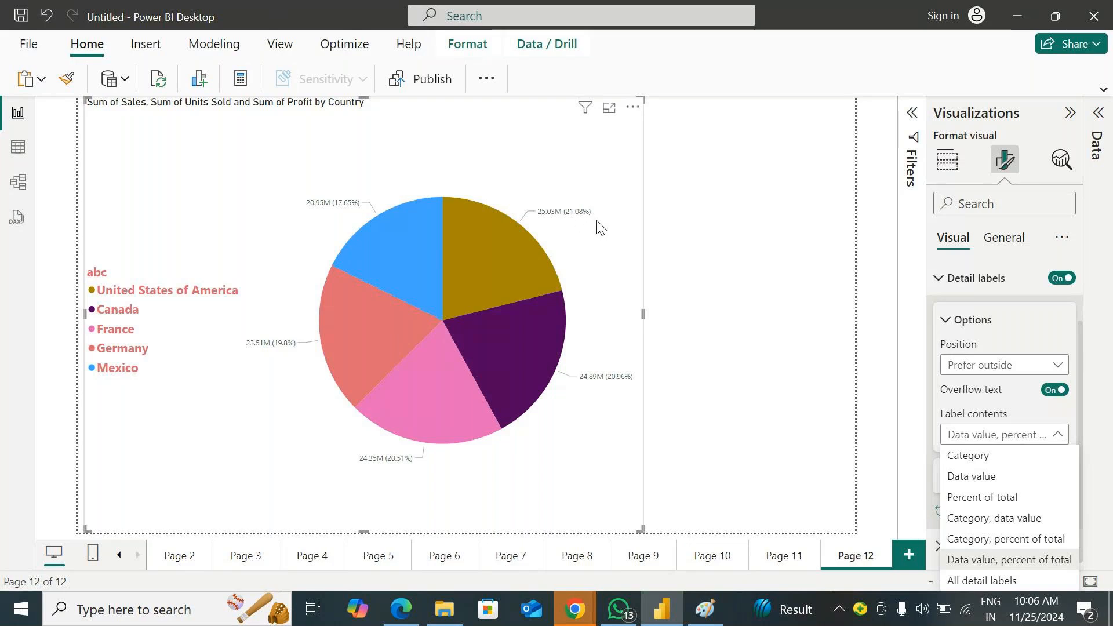
Switch to the GoTo Meeting window in Chrome to check the meeting, and minimize it
click(401, 609)
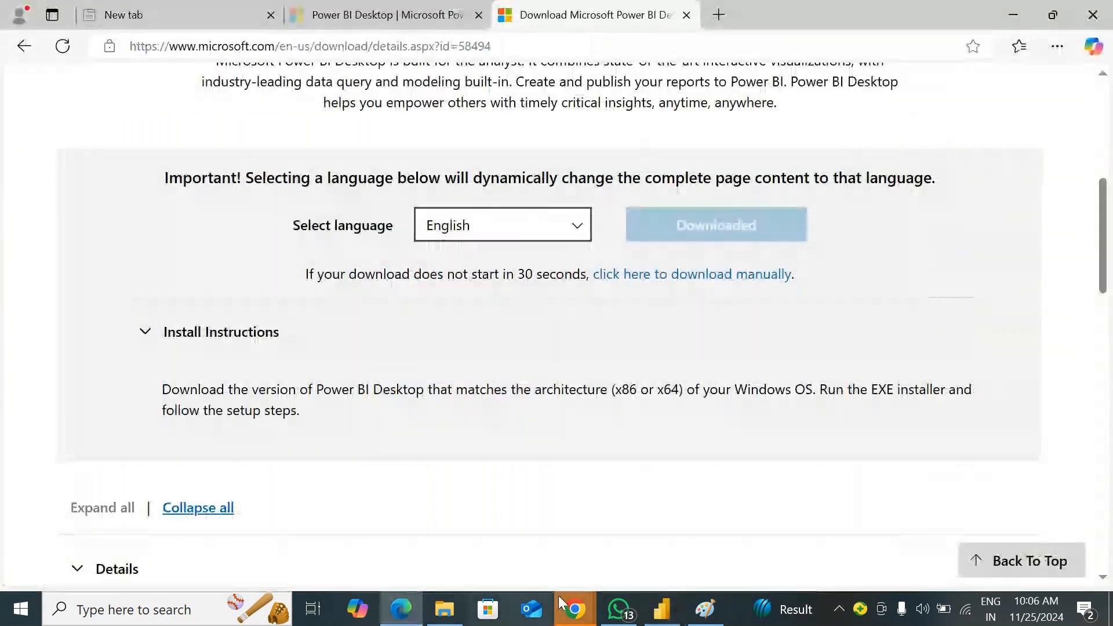
mouse_move(583, 609)
click(669, 540)
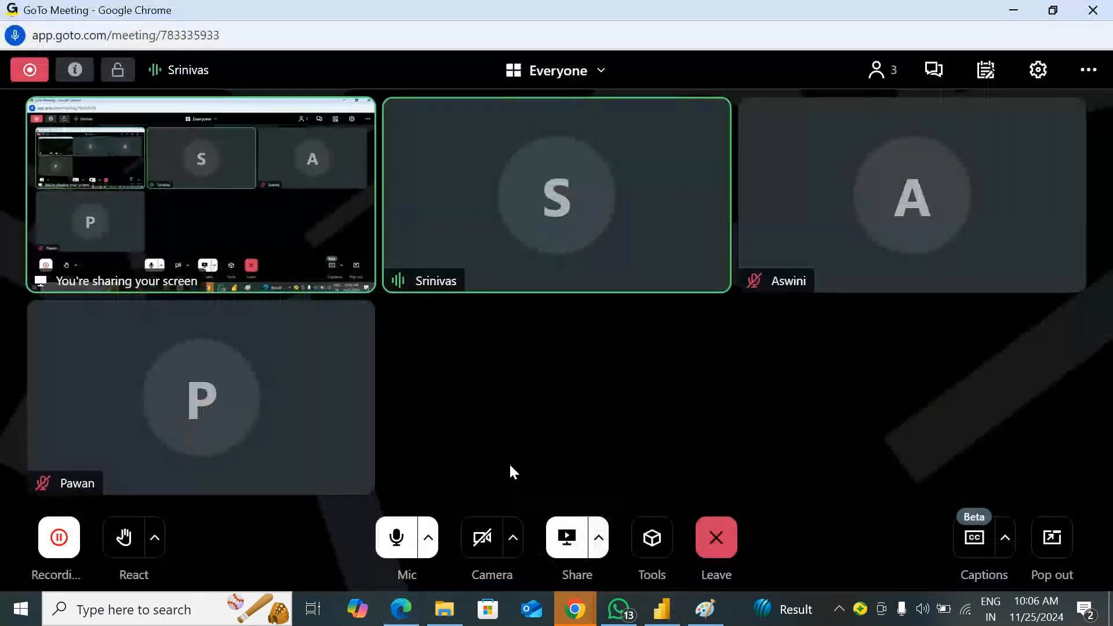
click(1013, 10)
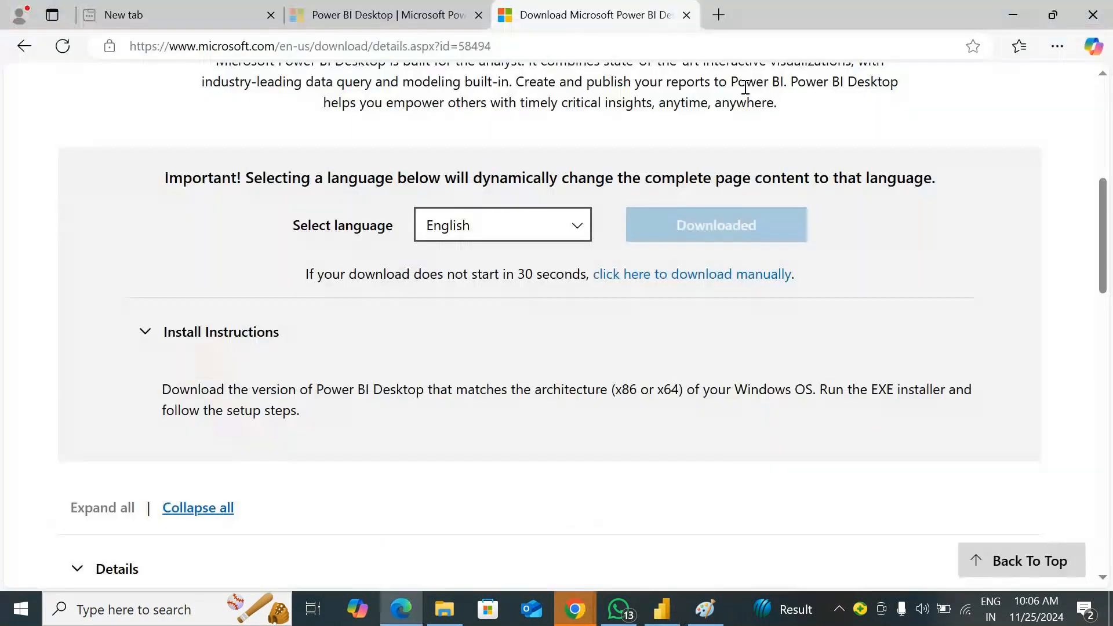
Switch to Power BI Desktop and set the detail label contents to Category, Data value and Percent of total in turn
click(661, 609)
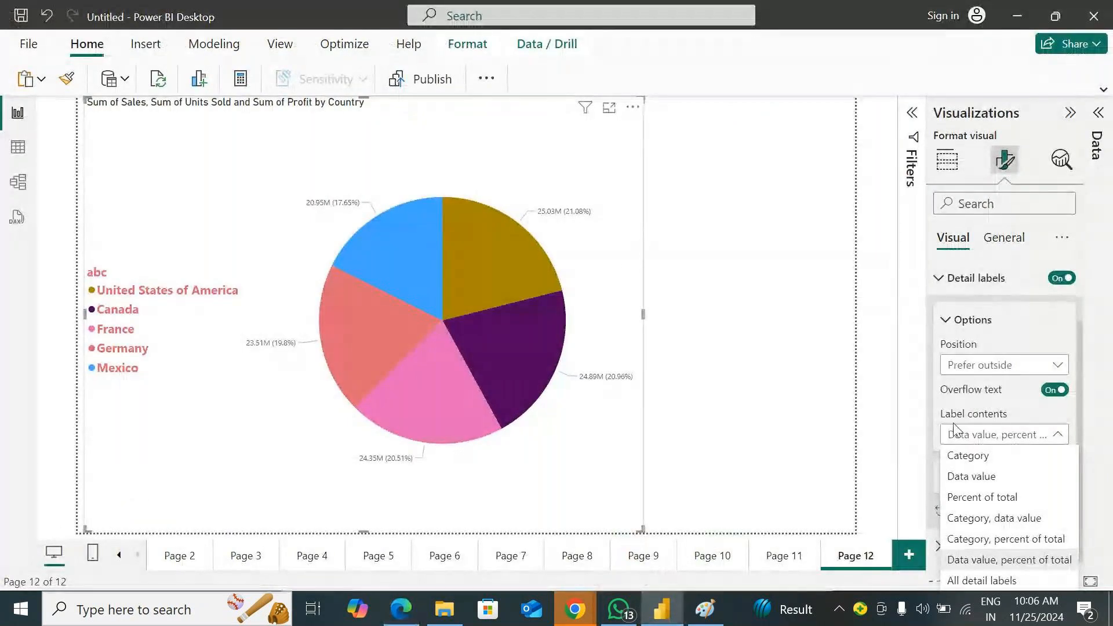
click(1003, 454)
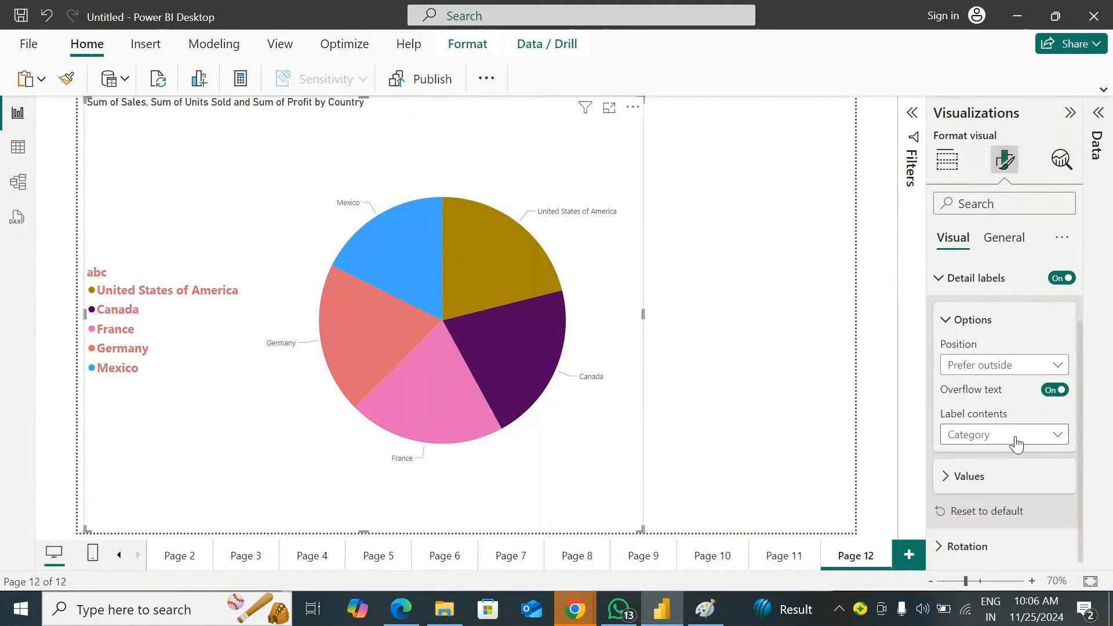
click(1017, 437)
click(1010, 476)
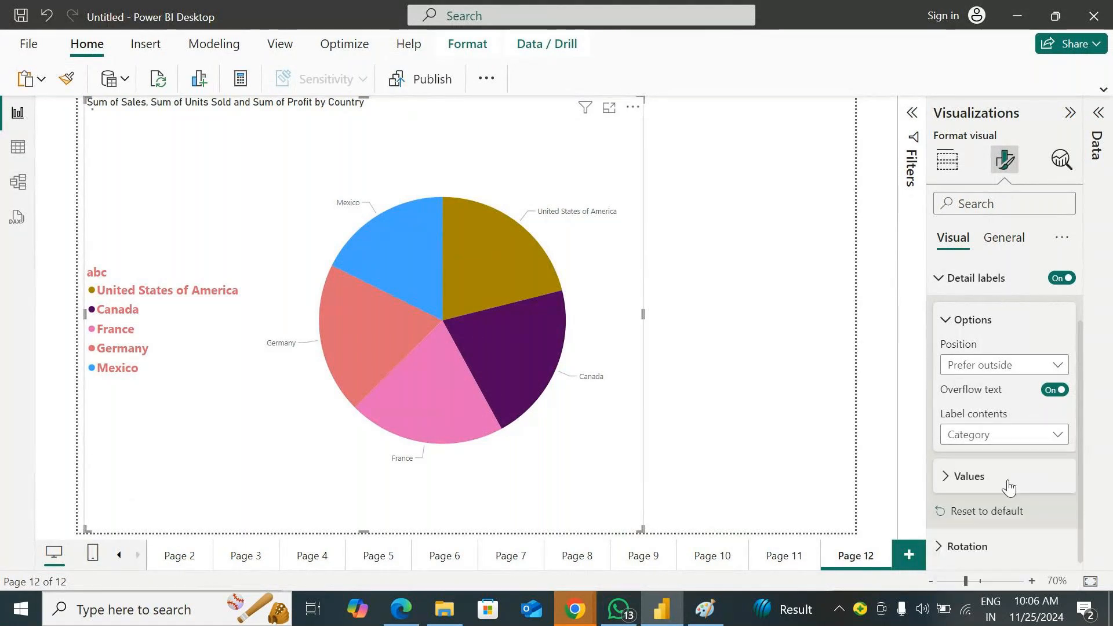
click(957, 436)
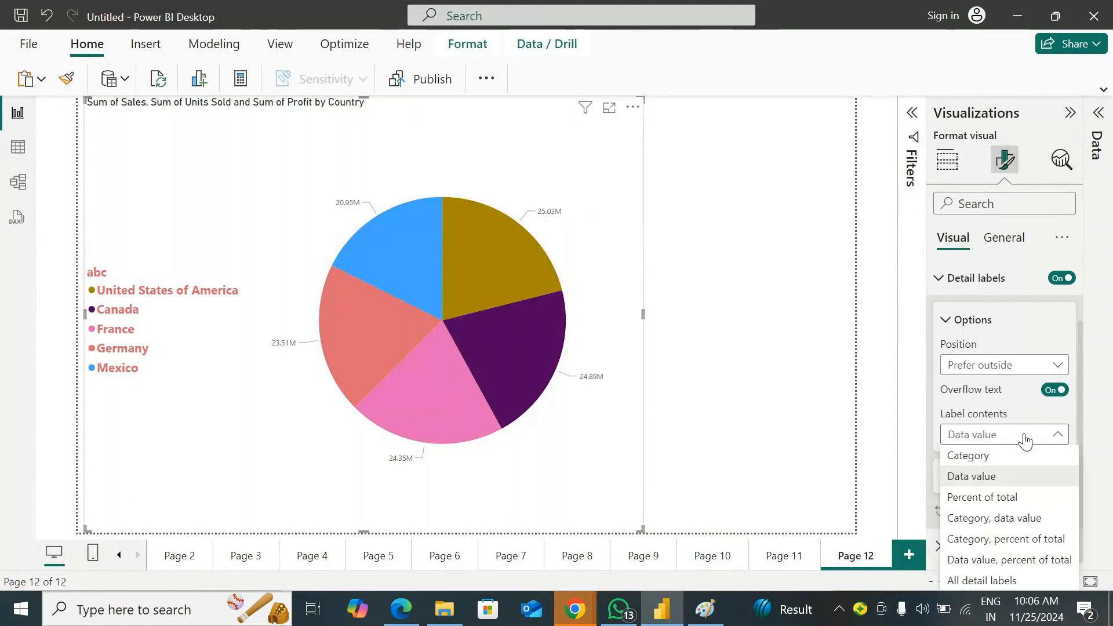
click(1012, 500)
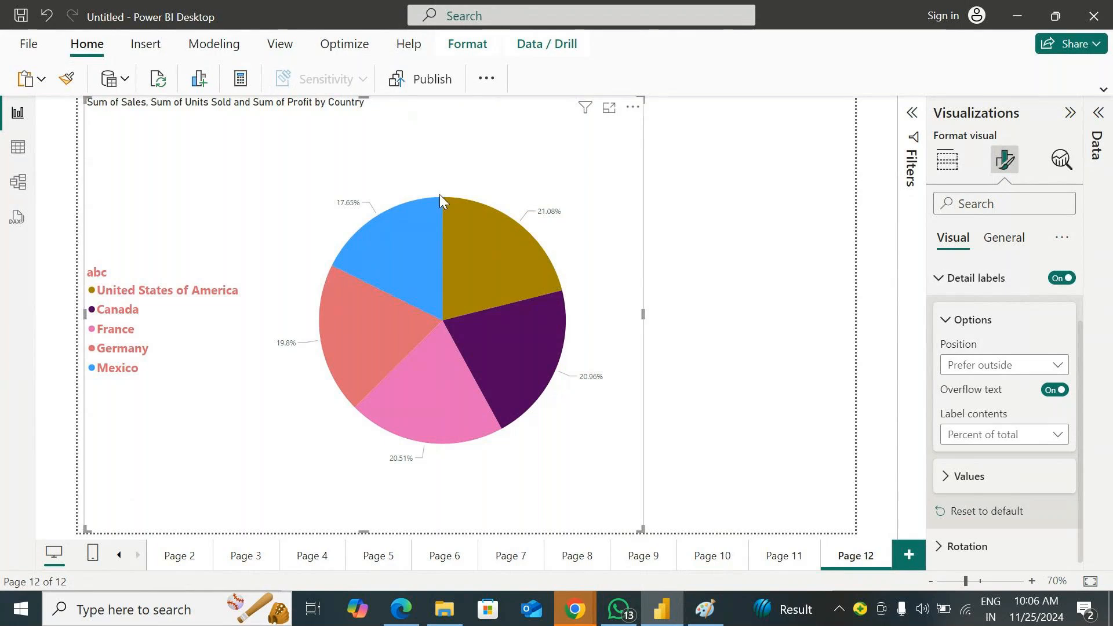
Try the Category, data value, the Category, percent of total and the Data value, percent of total label contents
click(1025, 439)
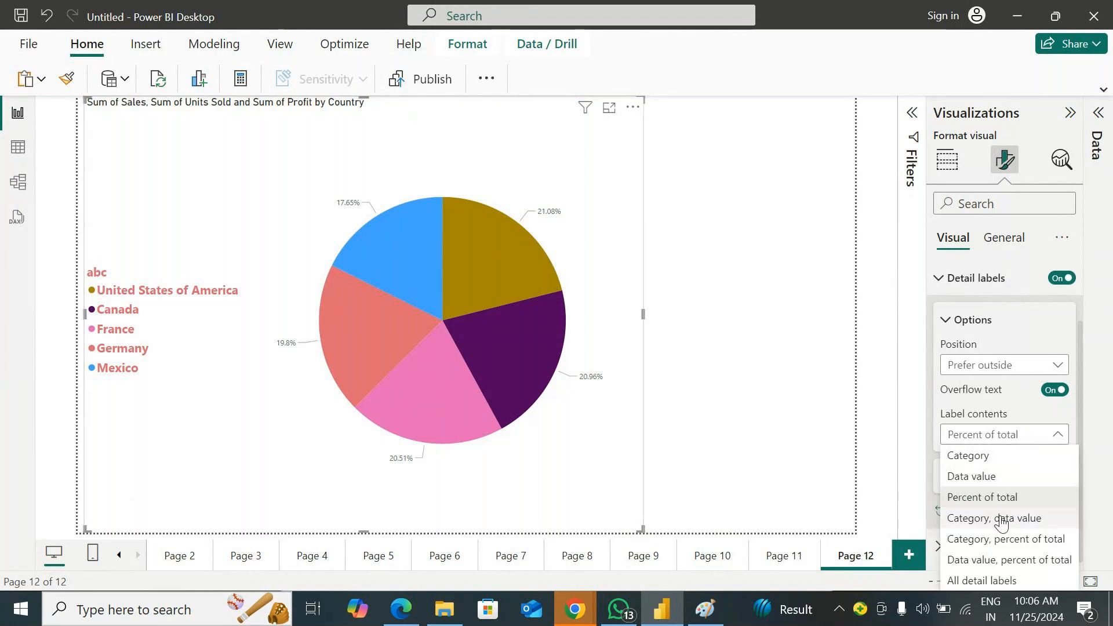
click(1001, 520)
click(1024, 436)
click(1008, 537)
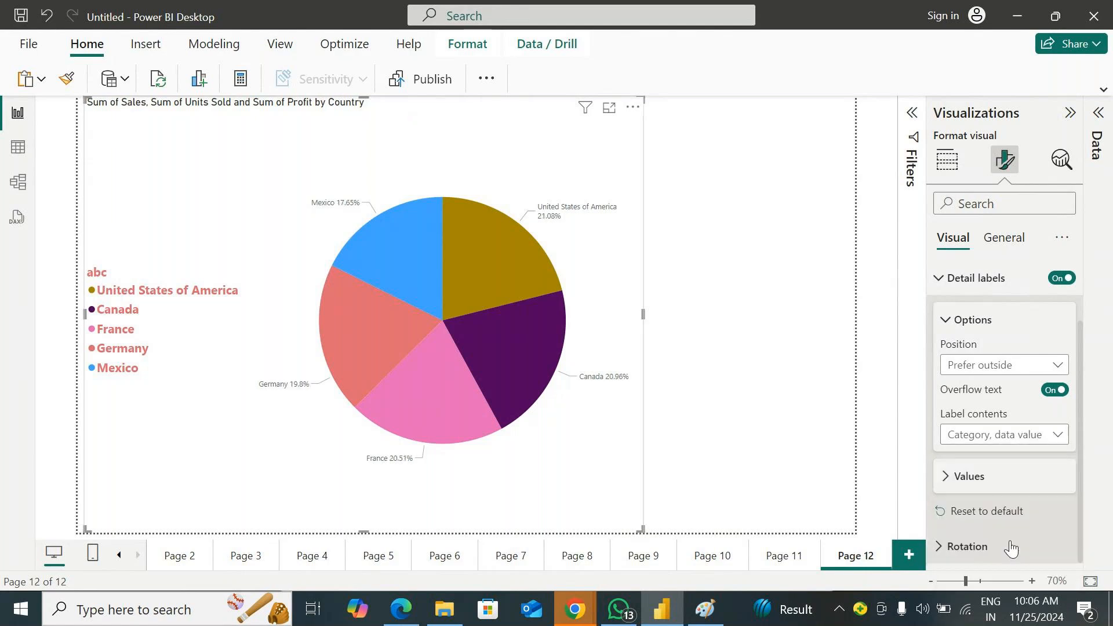
click(1020, 436)
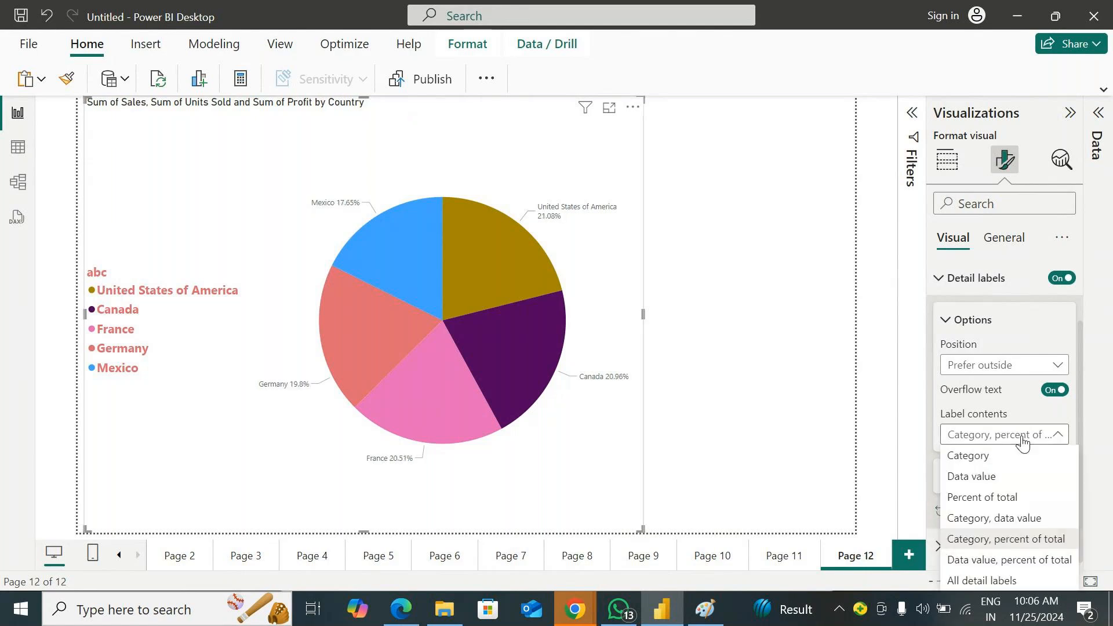
click(993, 560)
Set the label contents to All detail labels, and move the pie chart further right on the page
click(1001, 436)
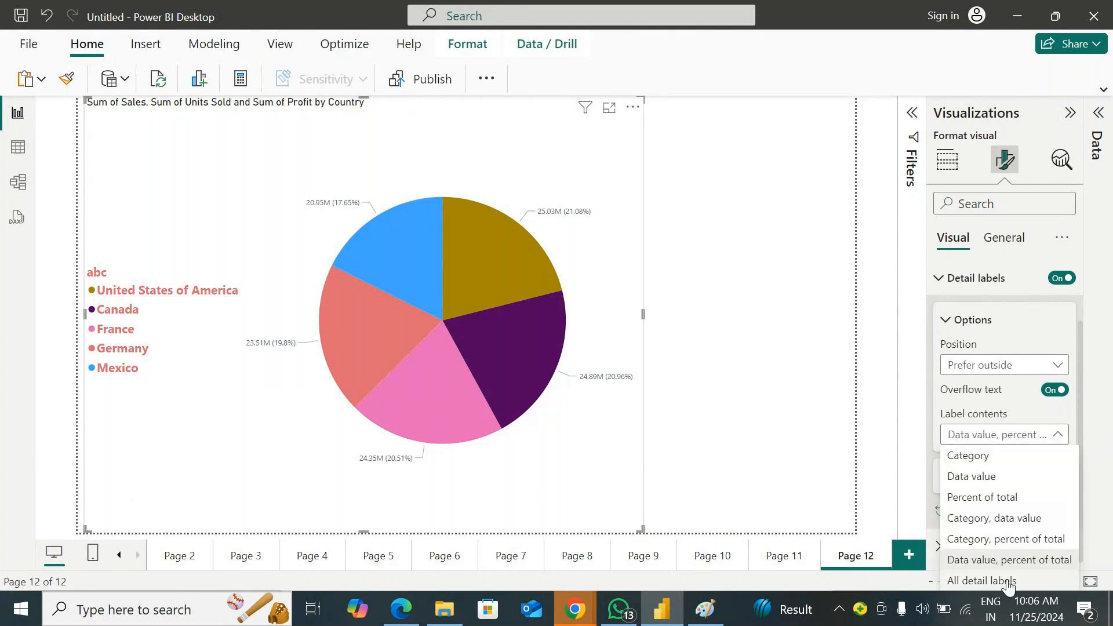
click(986, 580)
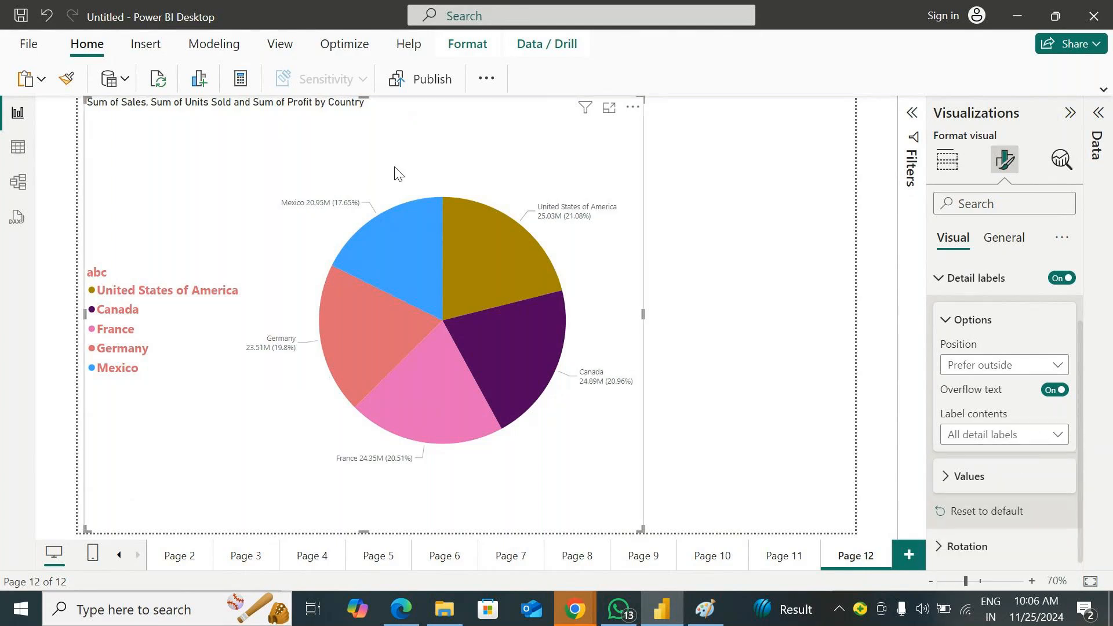
drag(381, 164, 483, 152)
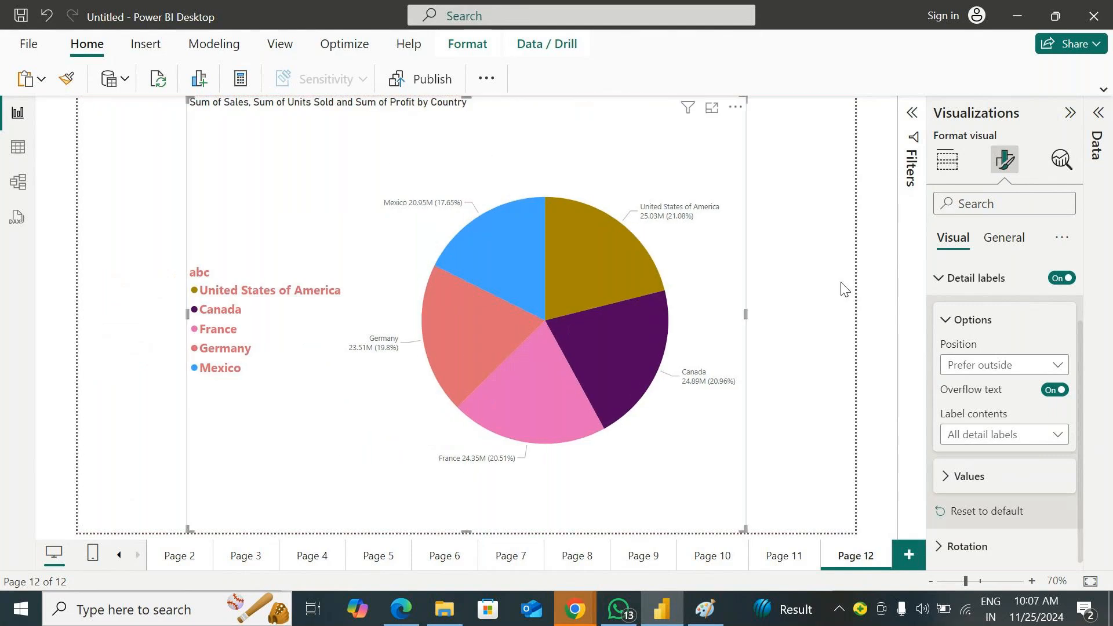
Look at the label position choices, and try the Category, Data value and Percent of total label contents again
click(1003, 365)
click(1014, 323)
click(1015, 433)
click(1006, 457)
click(1011, 436)
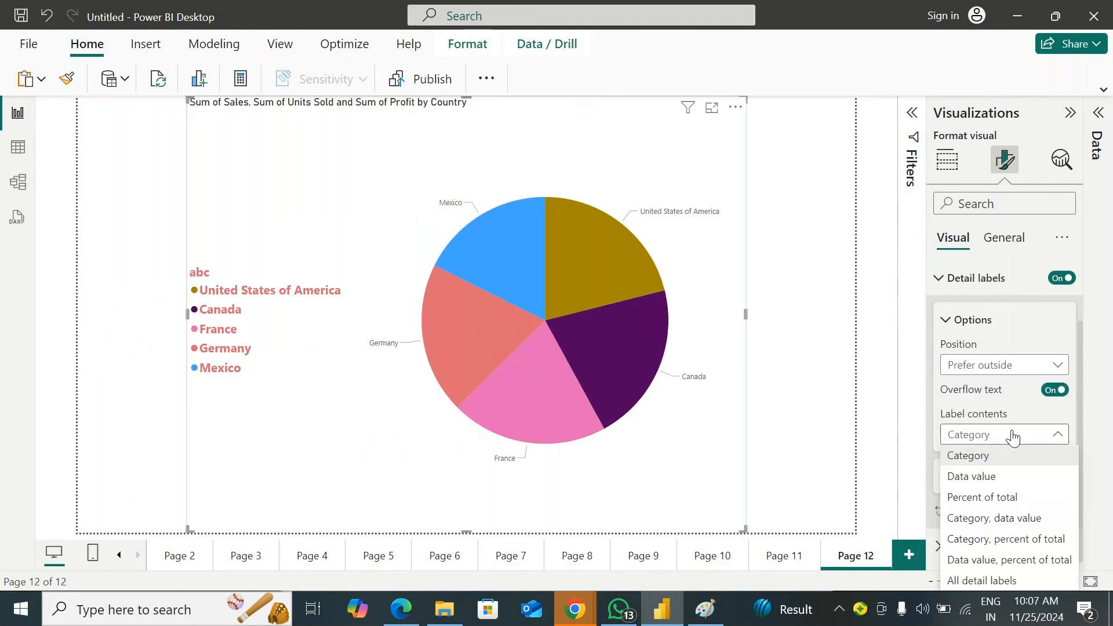
click(986, 474)
click(1014, 439)
click(1000, 496)
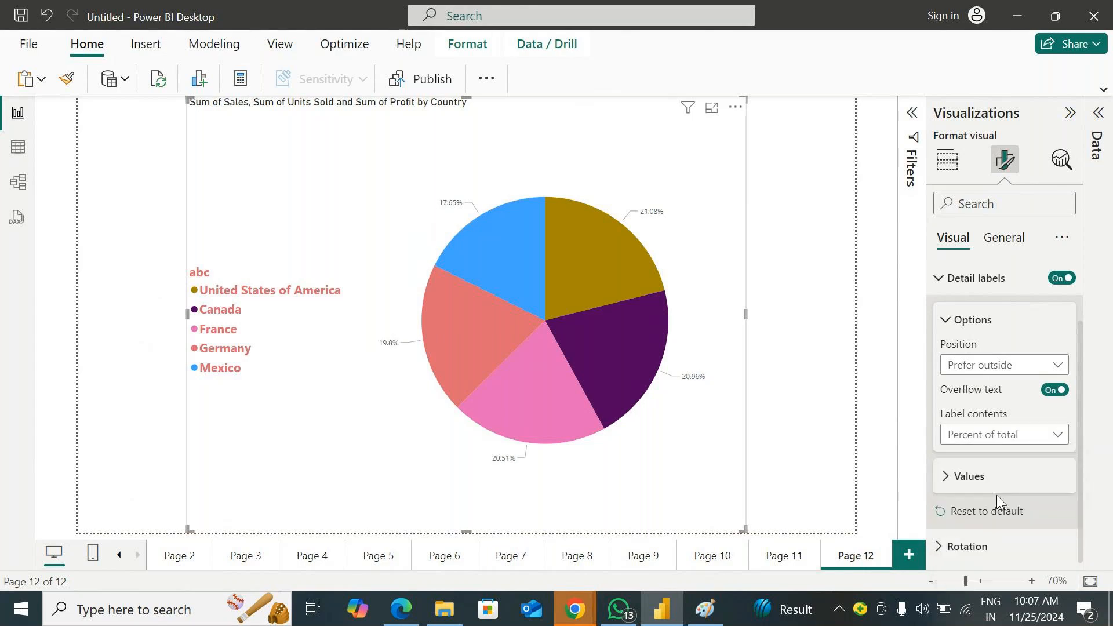
Try the combined label contents again, pairing category with data value, category with percent of total, and data value with percent of total
click(997, 439)
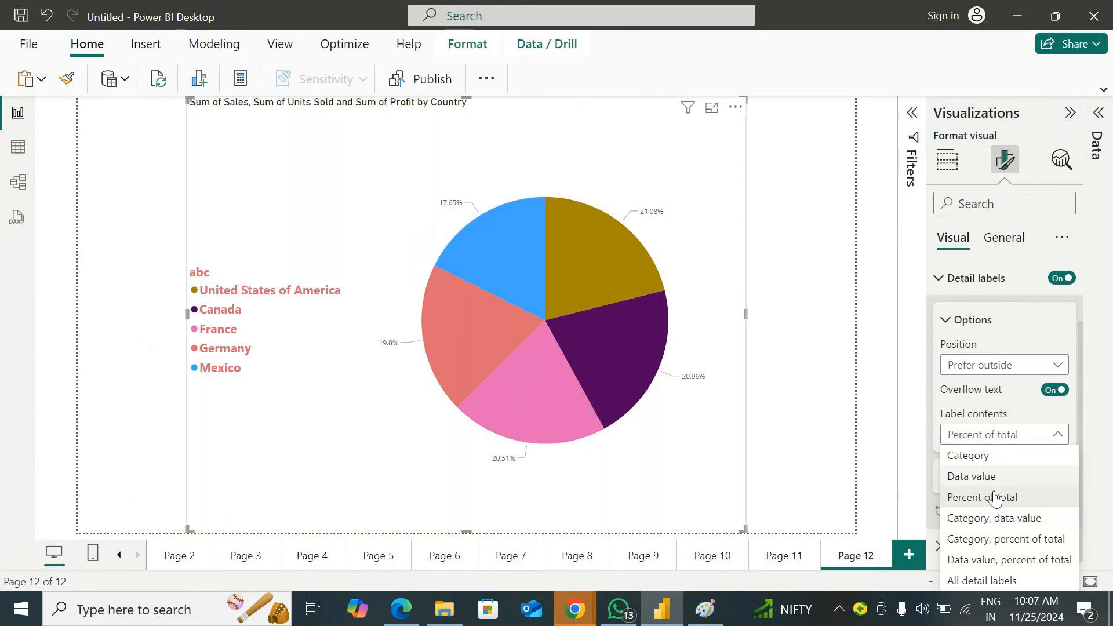
click(994, 518)
click(1010, 441)
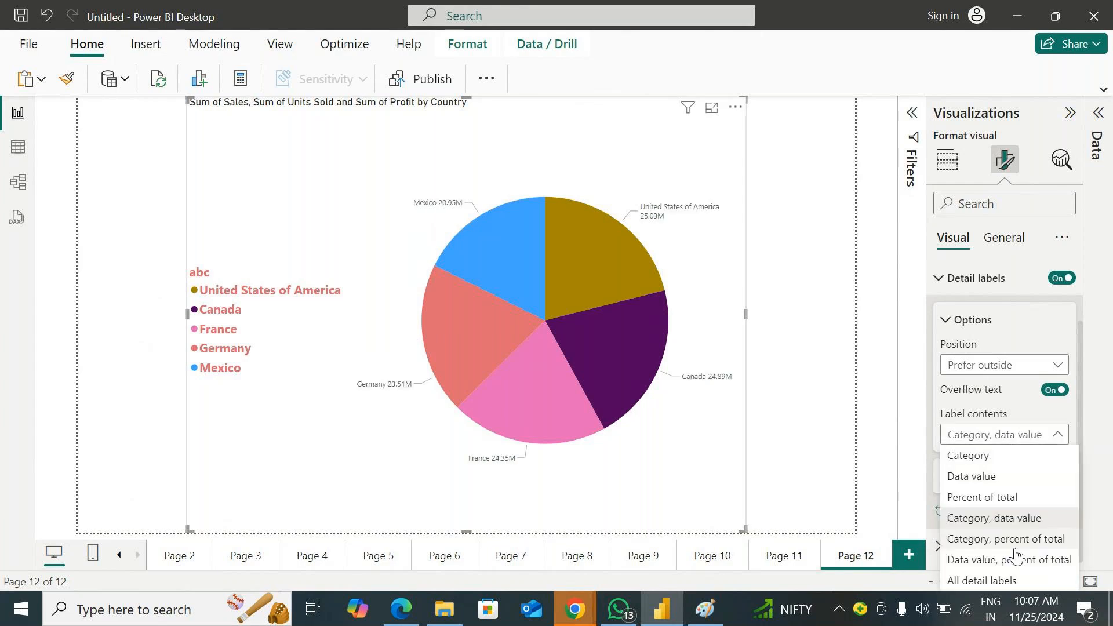
click(1011, 538)
click(1004, 440)
click(986, 558)
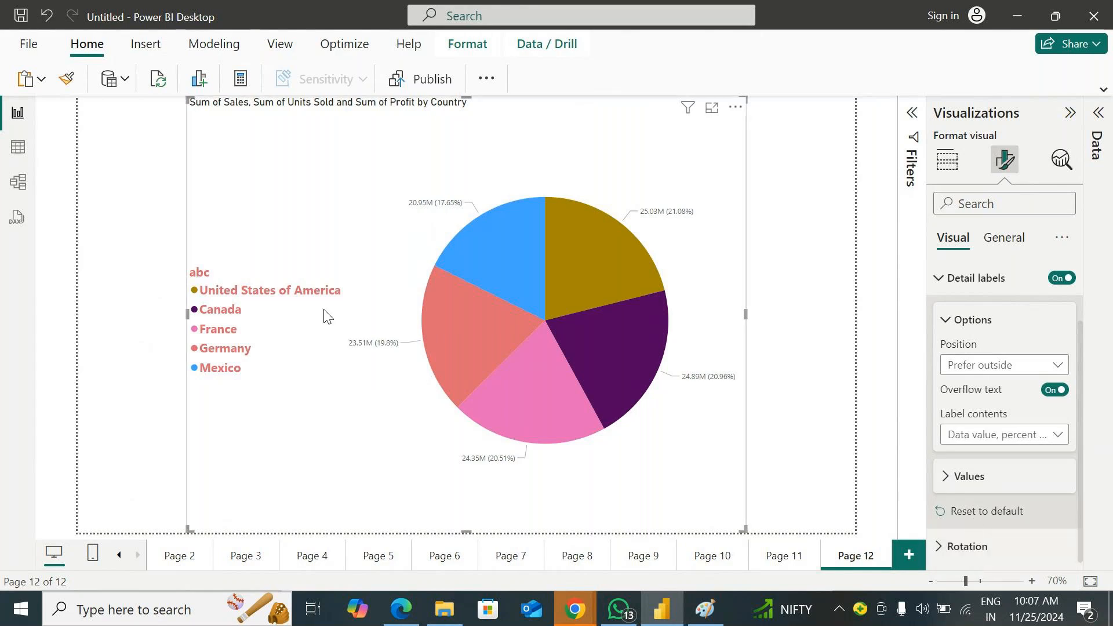
Move the pie chart slightly further right, set its label contents to All detail labels, and collapse the Detail labels settings
drag(300, 196, 352, 200)
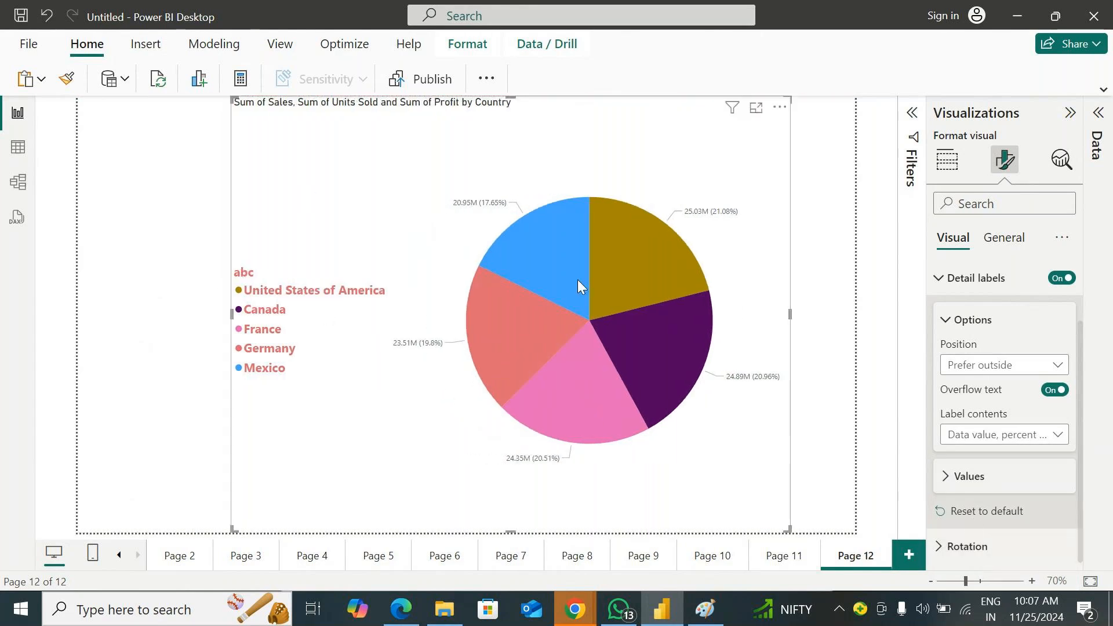
click(1004, 440)
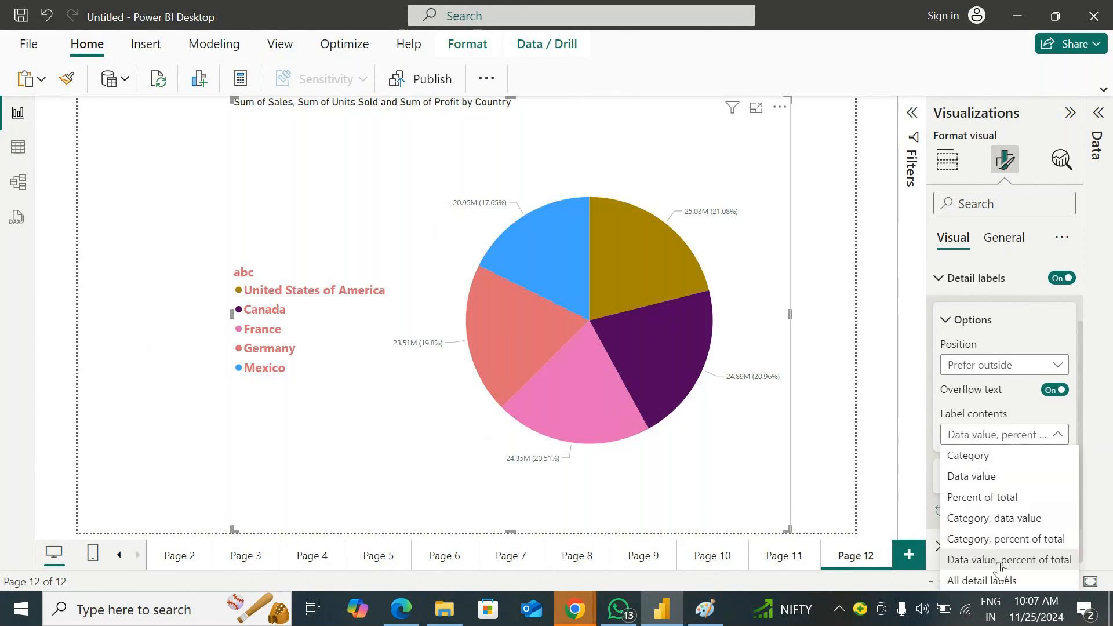
click(994, 582)
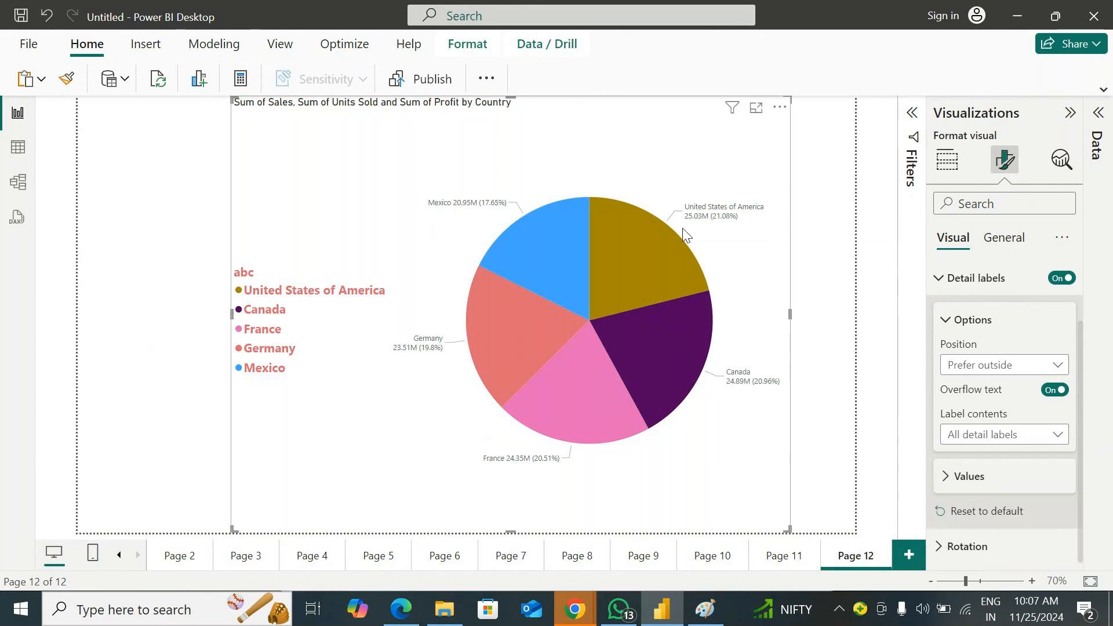
scroll(927, 458, up, 2)
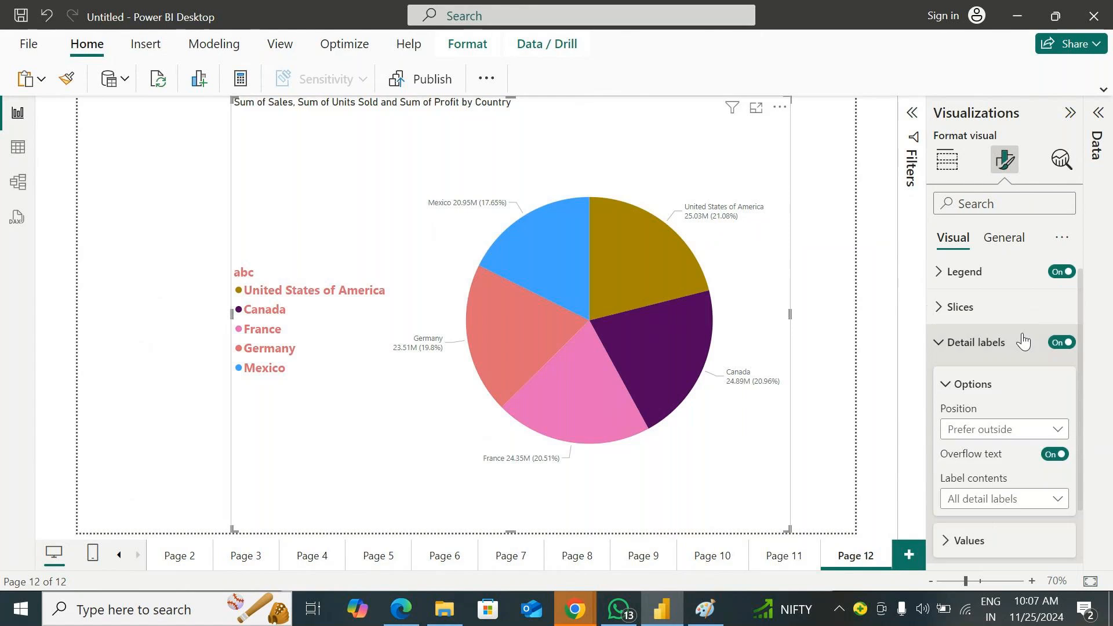
click(941, 351)
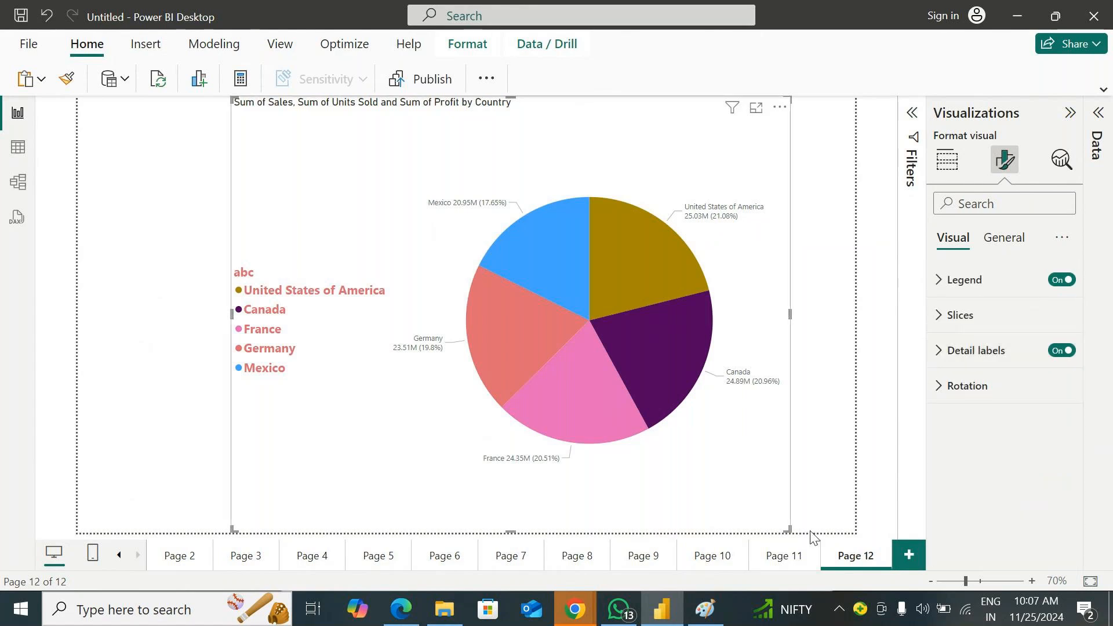
Add a new report page with a pie chart of Sales by Country, and enlarge the chart
click(903, 558)
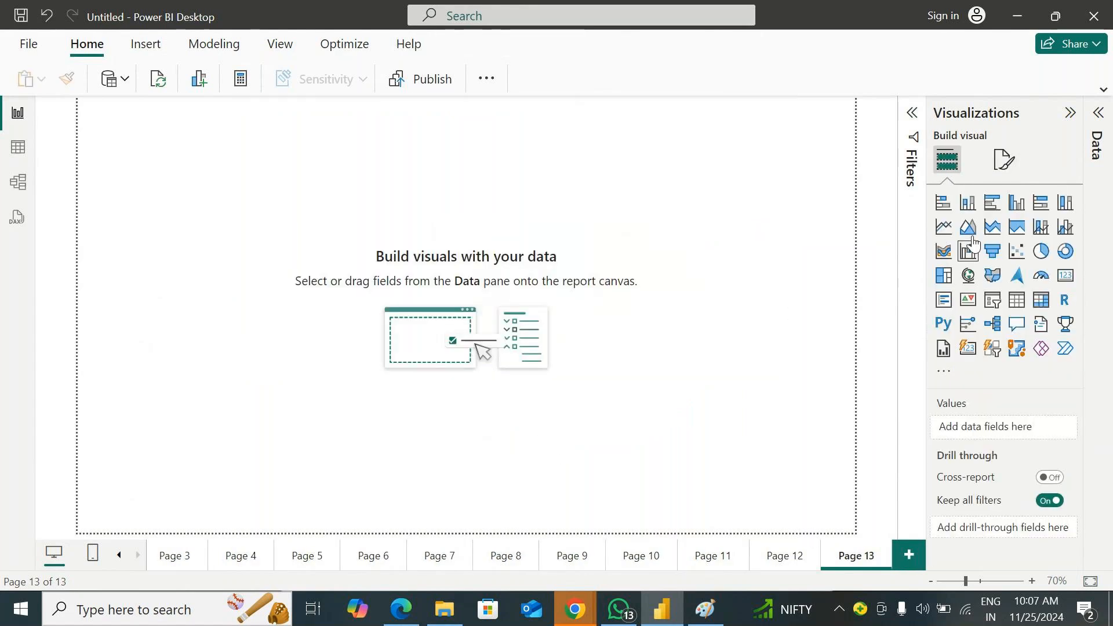
click(1041, 251)
click(1096, 325)
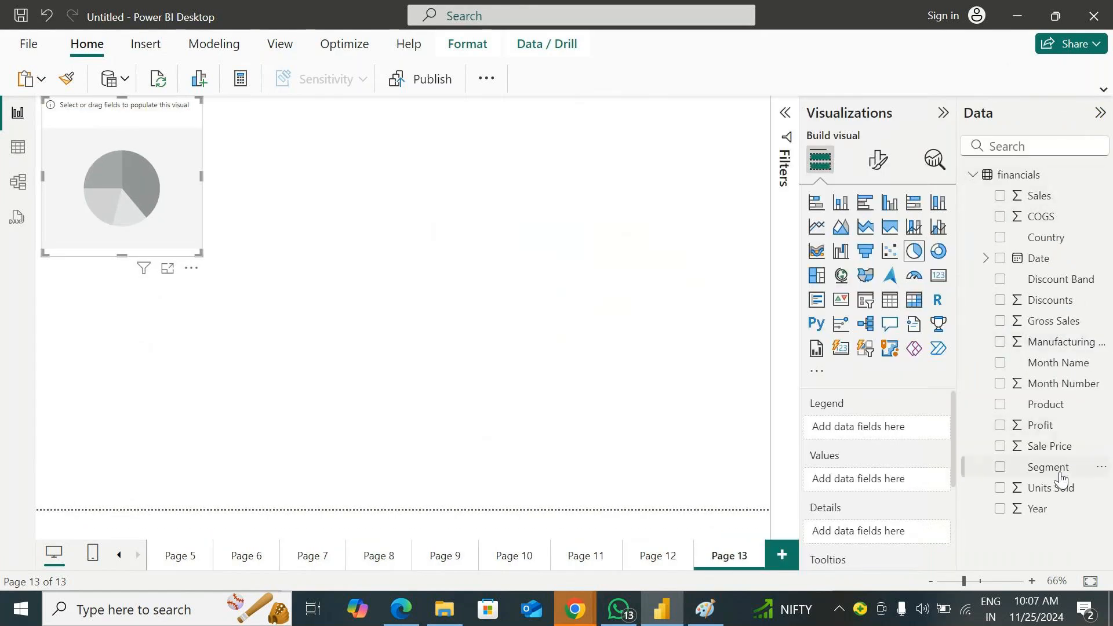
drag(1049, 239, 194, 174)
mouse_move(1078, 197)
mouse_down()
mouse_move(385, 223)
mouse_move(179, 179)
mouse_up()
drag(304, 297, 610, 444)
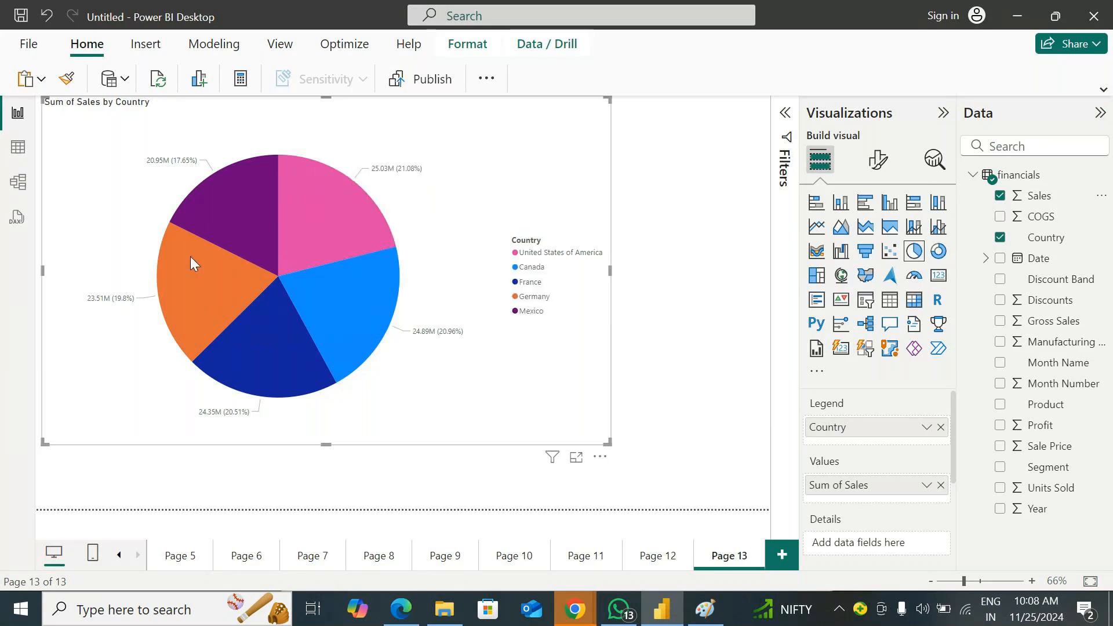
Add a new report page with a pie chart of Sales by Segment, and enlarge the chart to nearly fill the page width
click(782, 556)
click(914, 251)
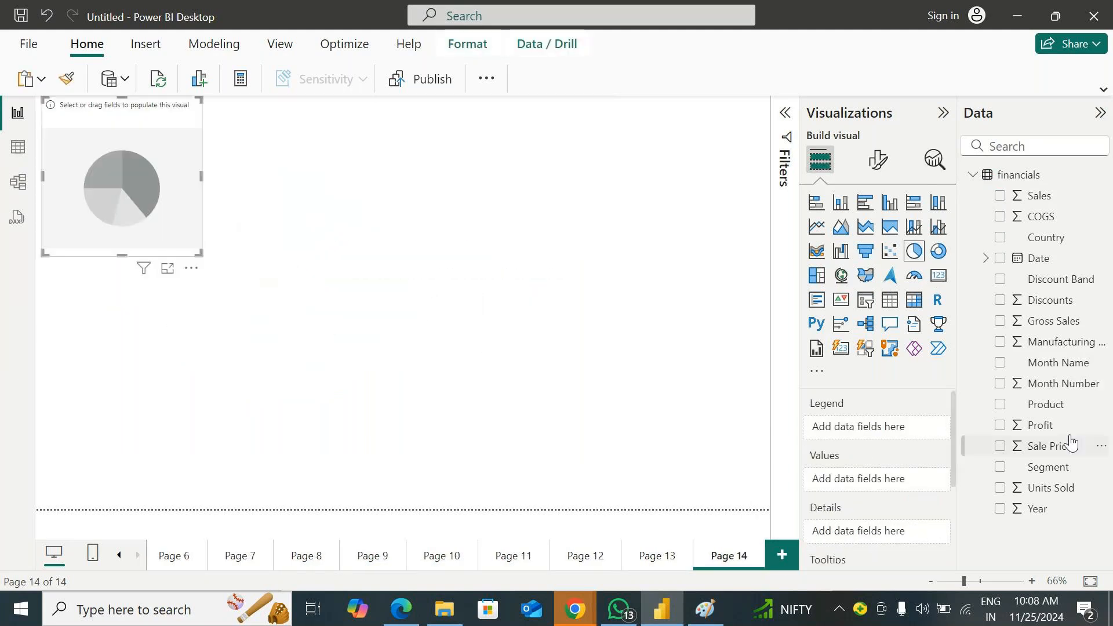
drag(1067, 468, 516, 219)
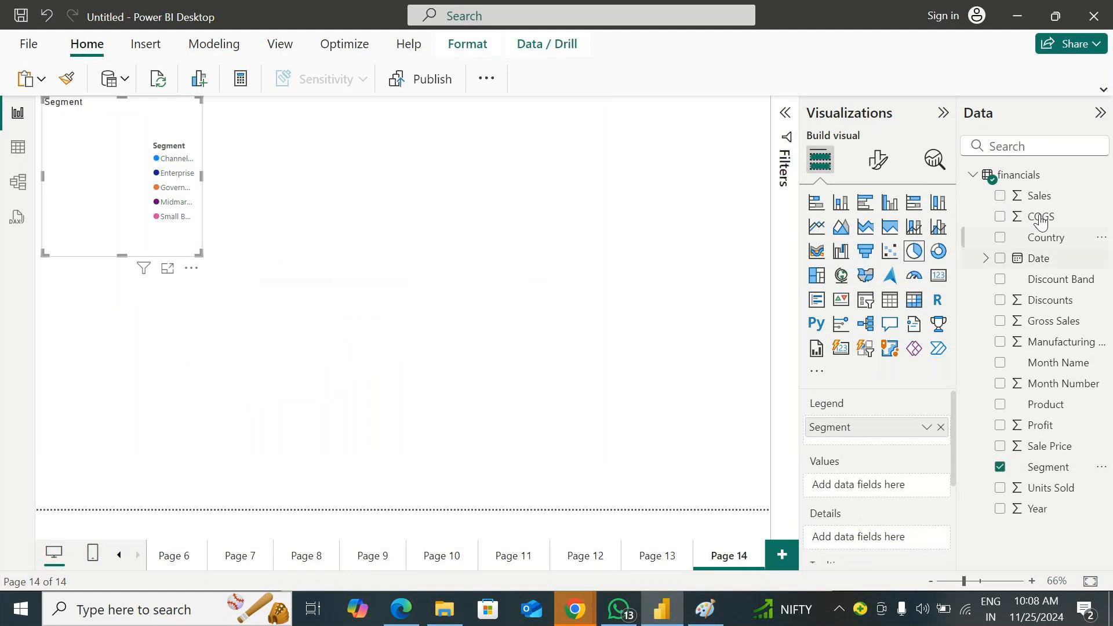
drag(1038, 196, 174, 185)
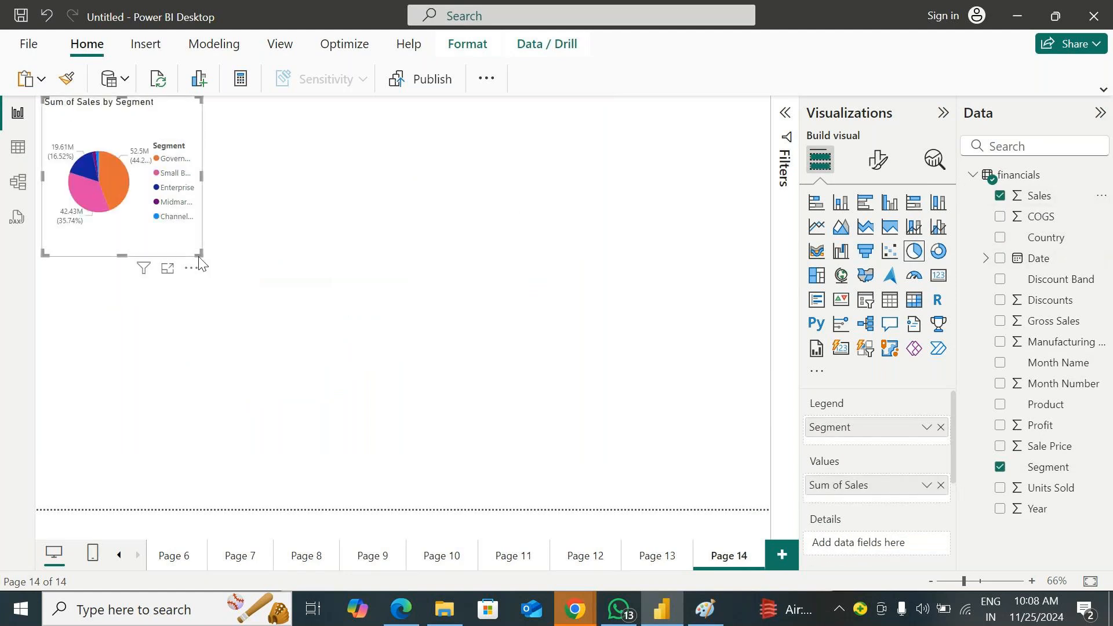
drag(199, 253, 708, 463)
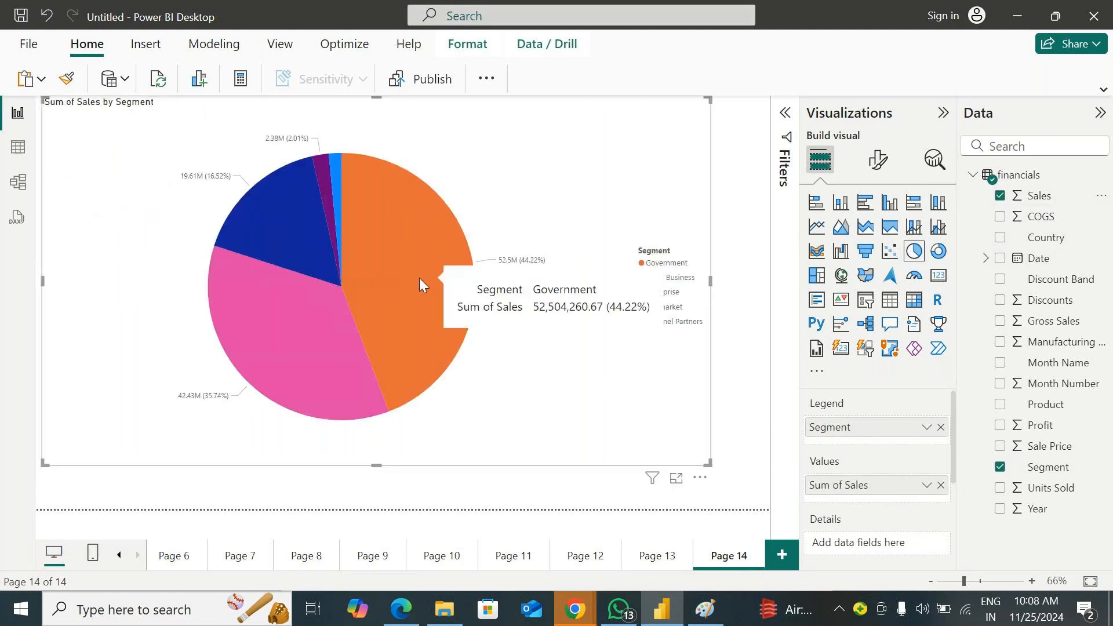
mouse_move(277, 363)
mouse_move(275, 230)
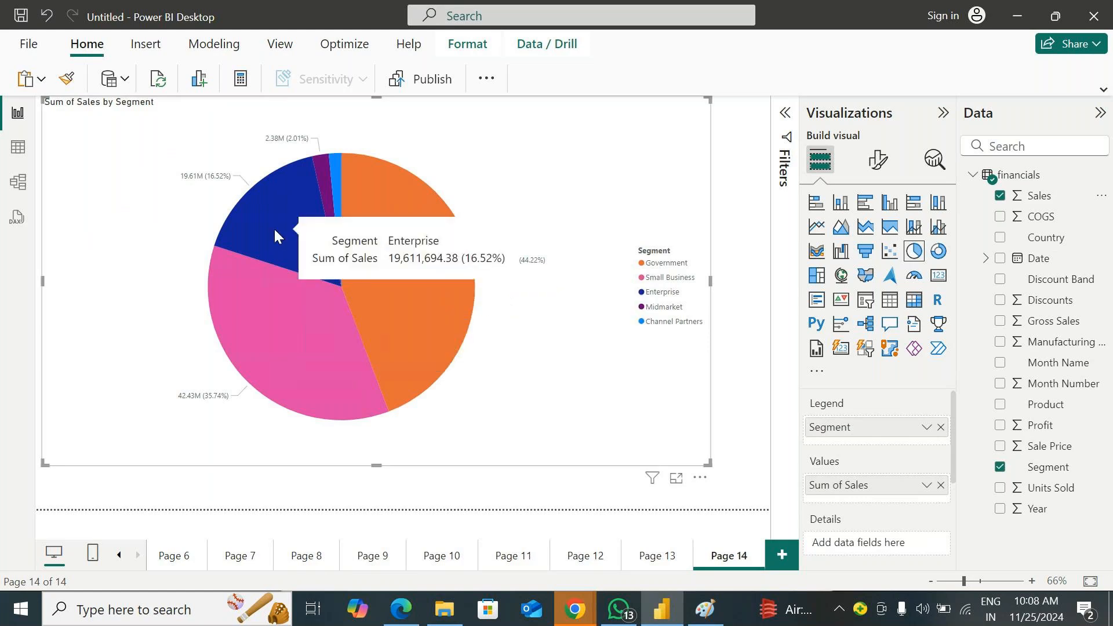
mouse_move(324, 182)
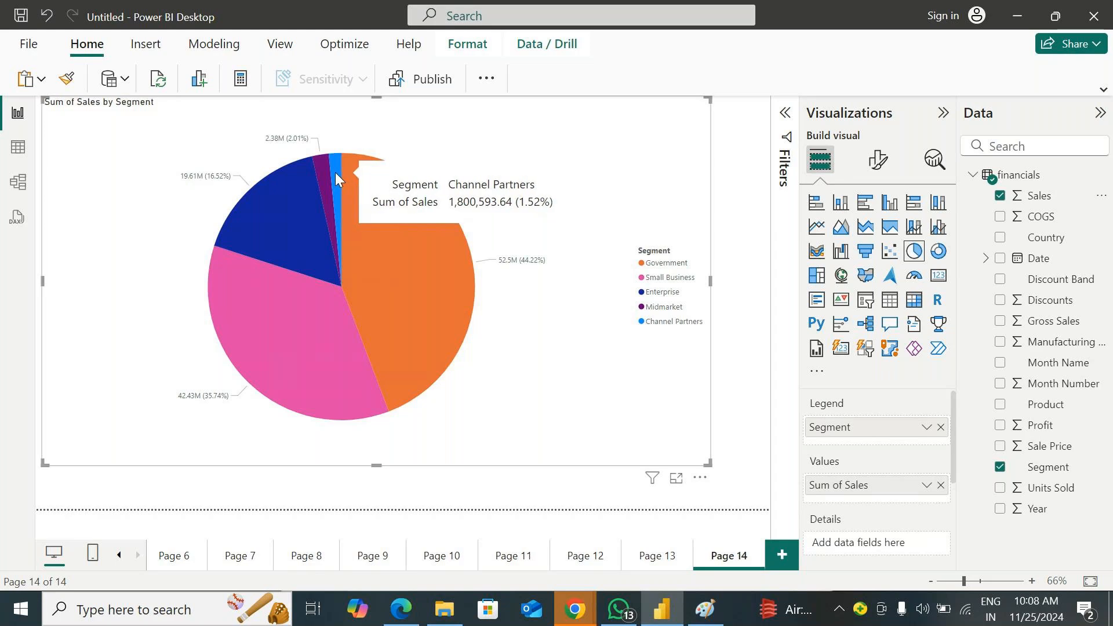
mouse_move(407, 203)
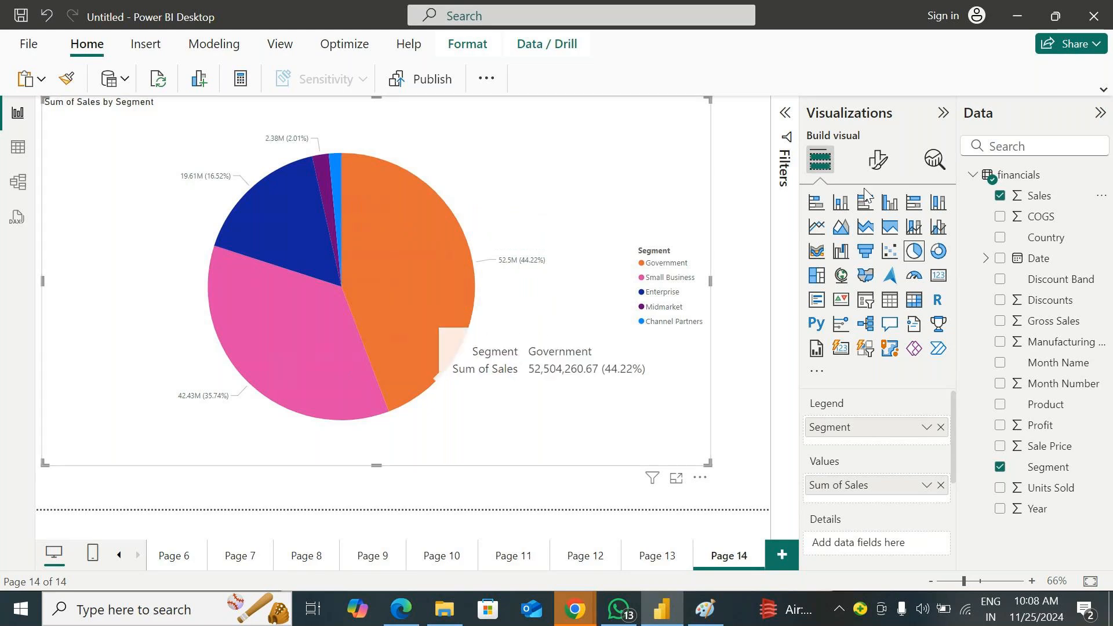
Rotate the Segment pie chart, trying 101° and 90°, set the rotation to 180°, and collapse the Rotation settings
click(878, 159)
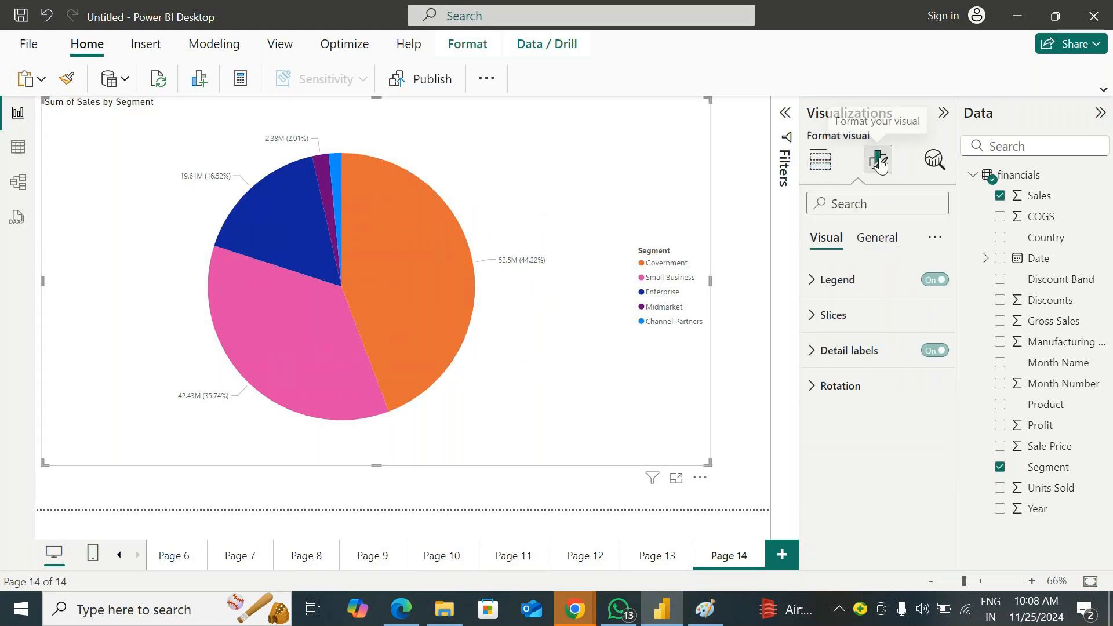
click(822, 389)
drag(873, 450, 889, 450)
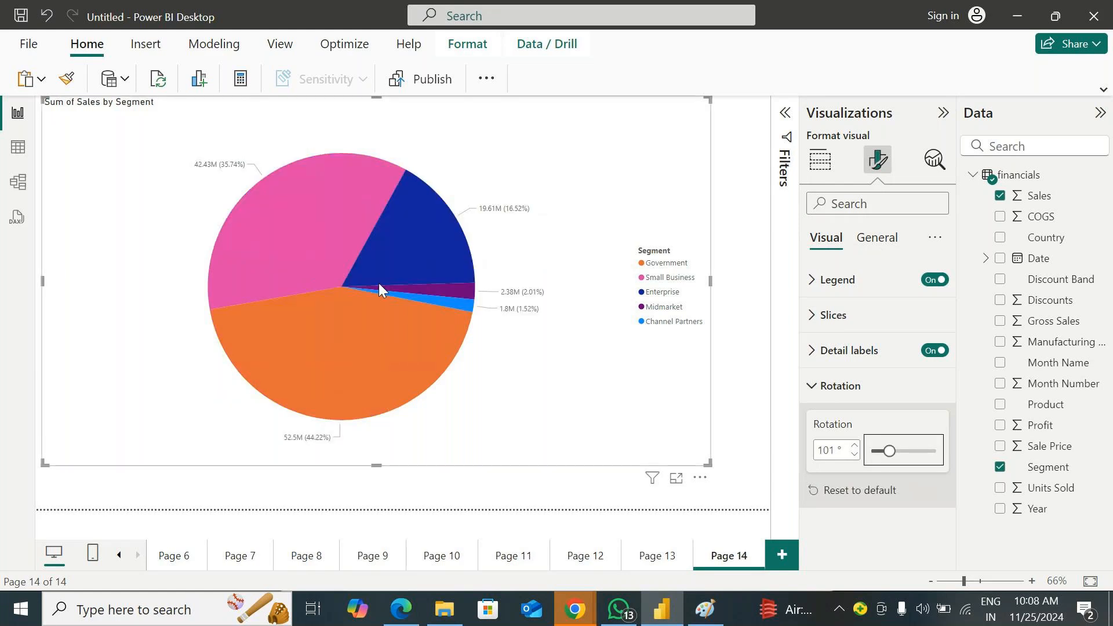
click(837, 451)
double_click(837, 451)
text(90)
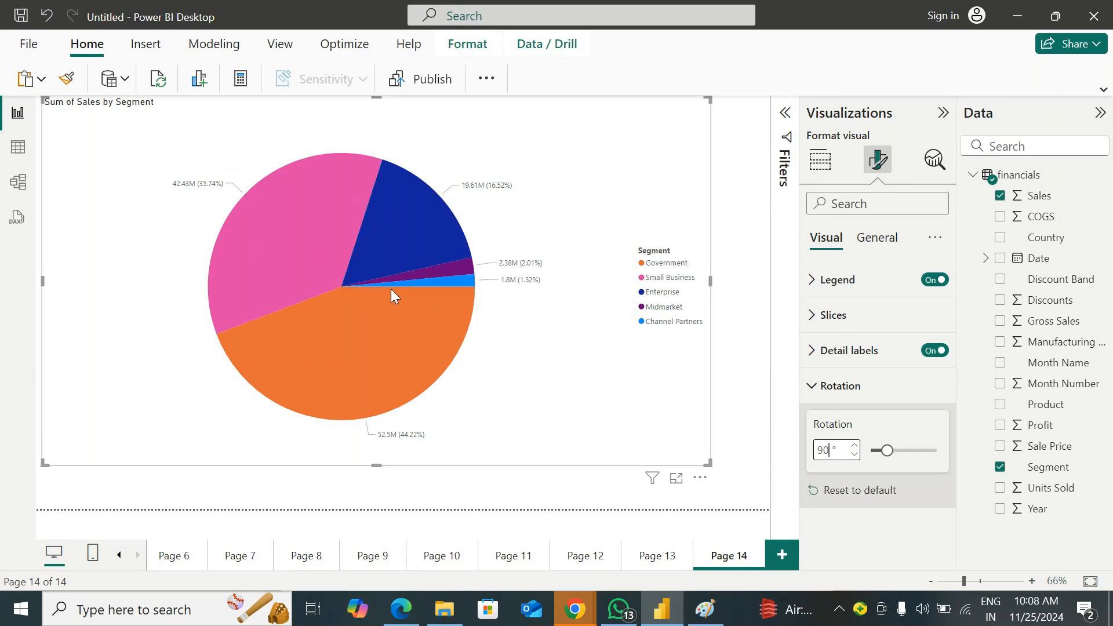
double_click(829, 453)
text(180)
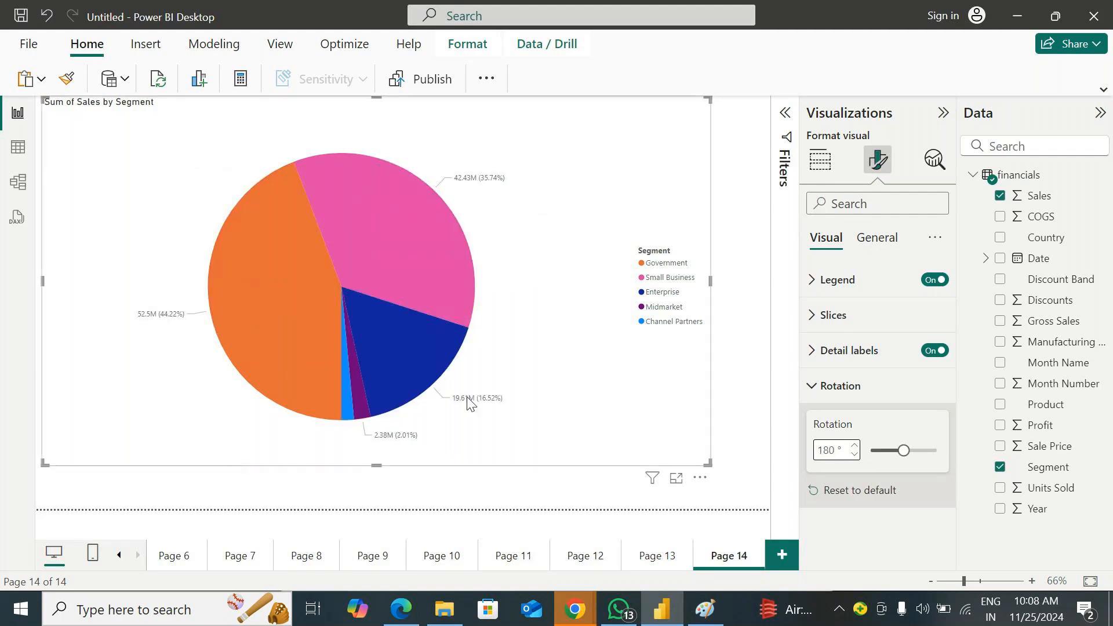
click(814, 386)
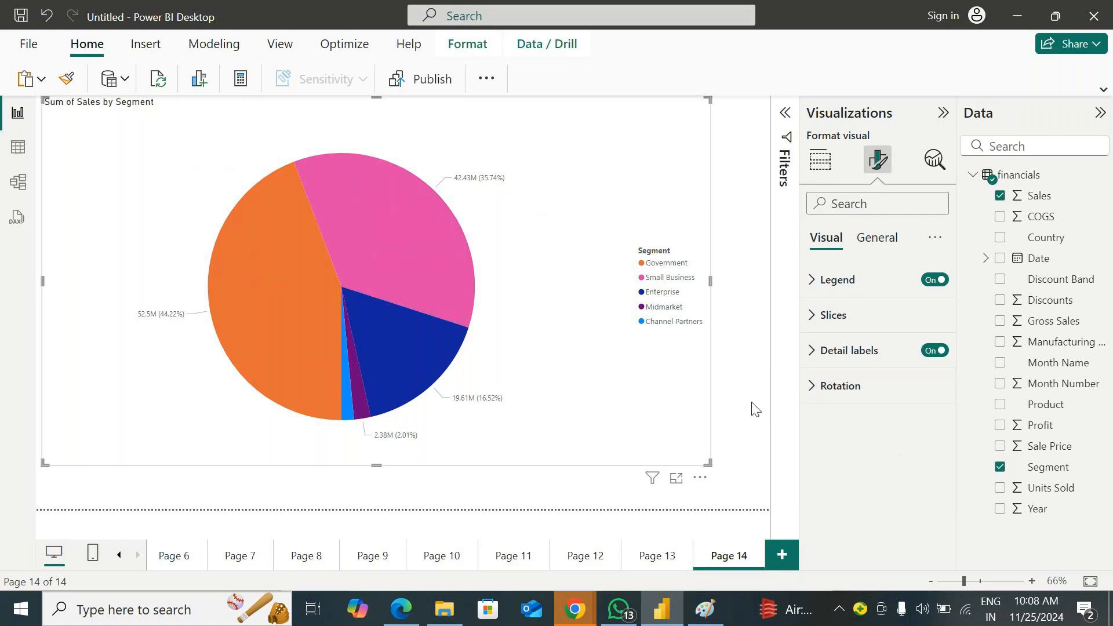
Add another report page with an enlarged pie chart of Sales by Segment, and move the chart slightly up and to the right
click(781, 556)
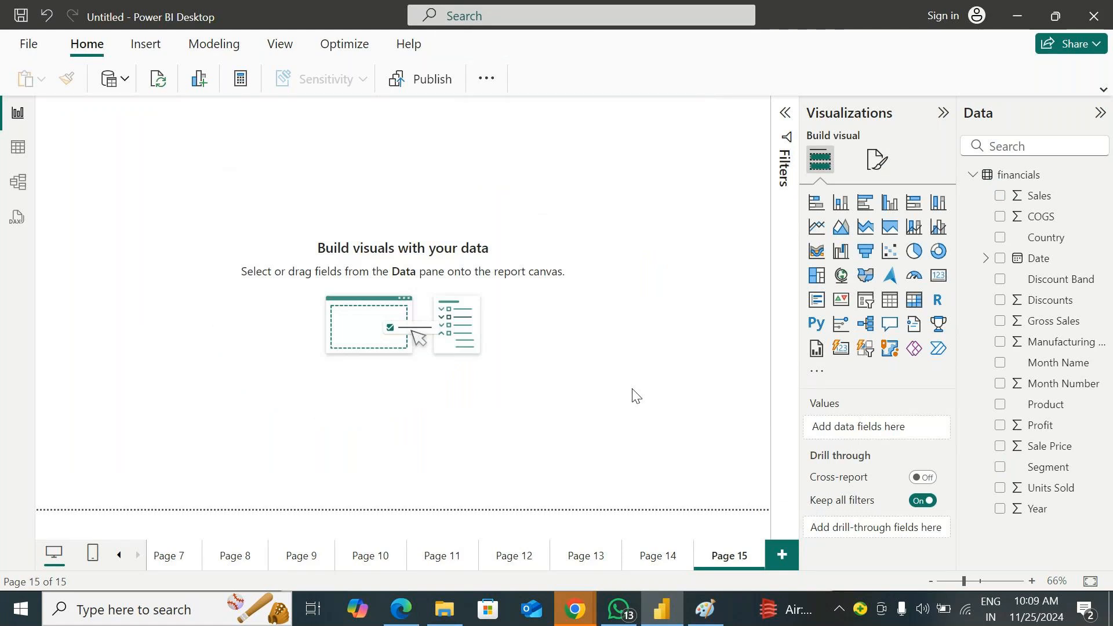
click(914, 251)
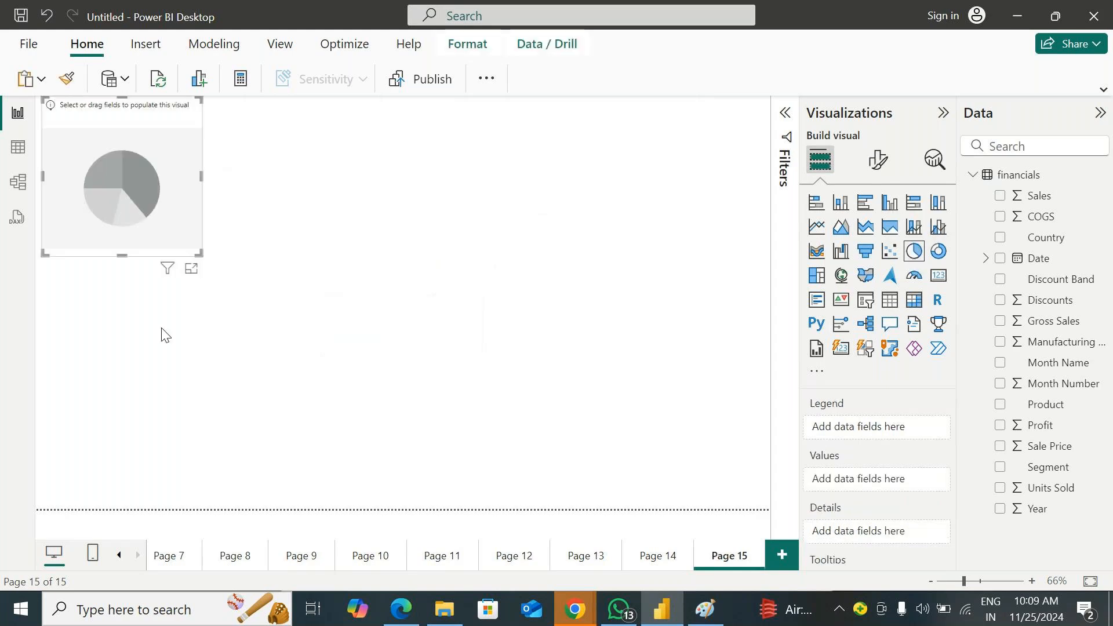
drag(184, 263, 511, 467)
drag(1065, 481, 430, 379)
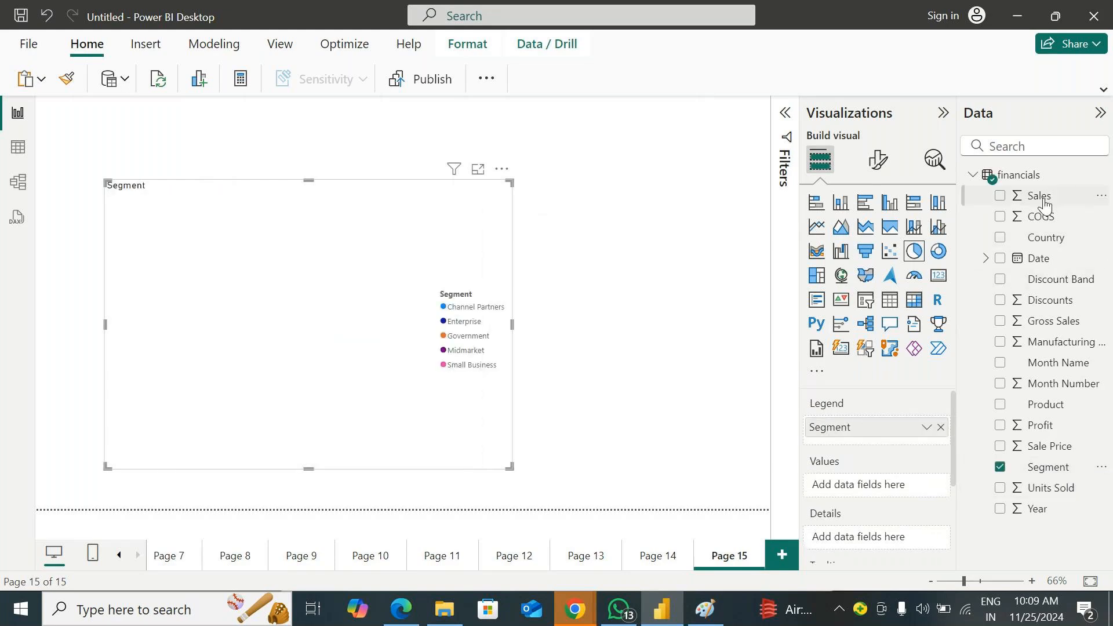
drag(1044, 204, 418, 306)
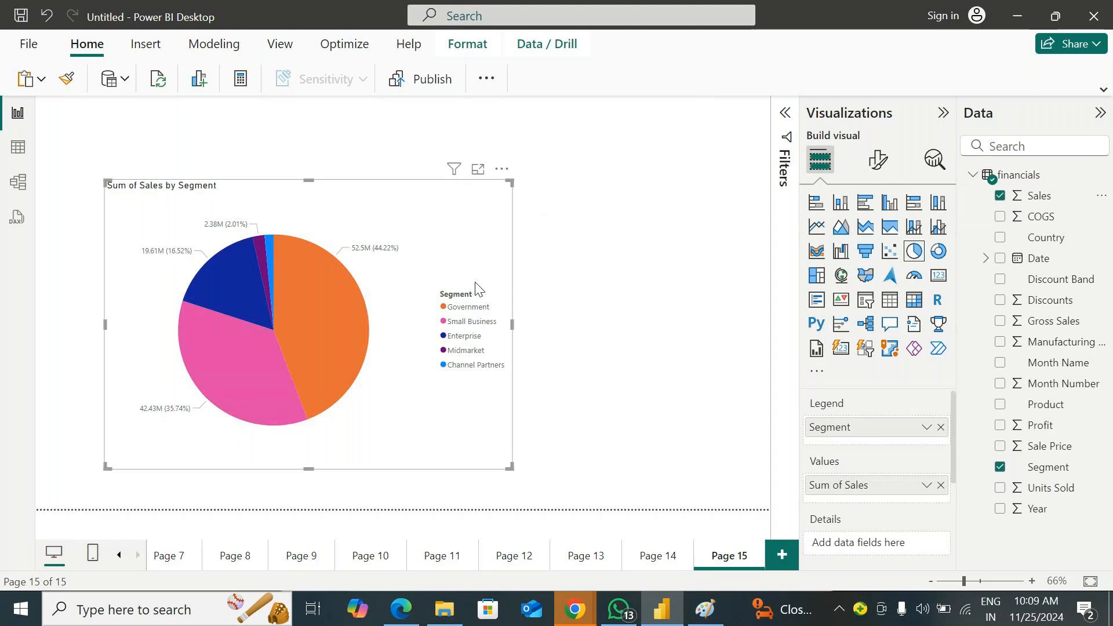
drag(449, 266, 473, 218)
scroll(944, 469, down, 3)
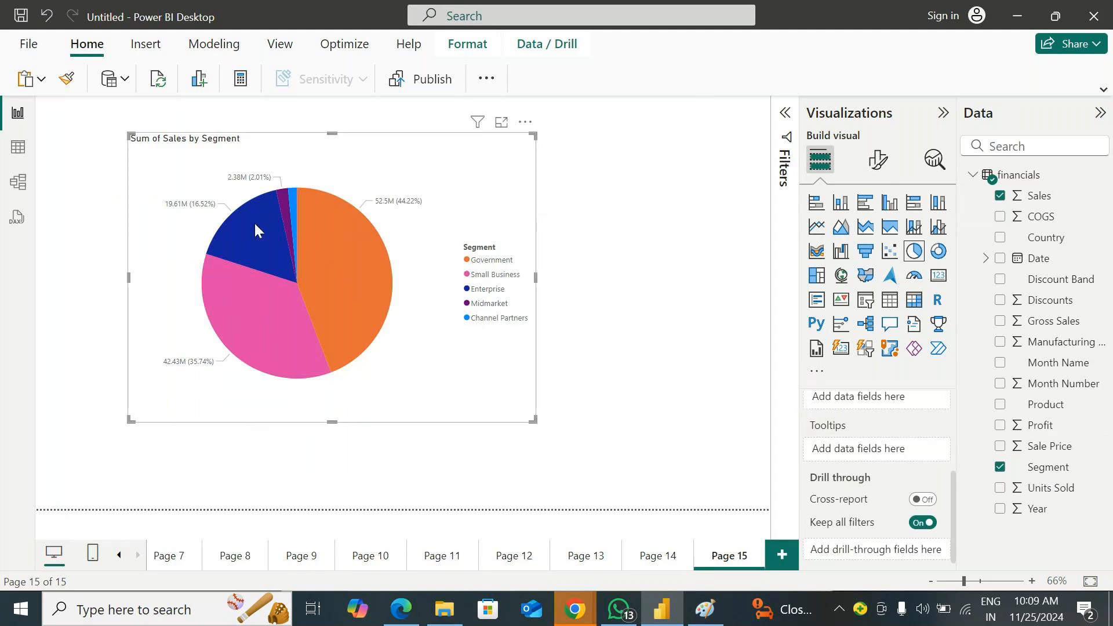
click(886, 165)
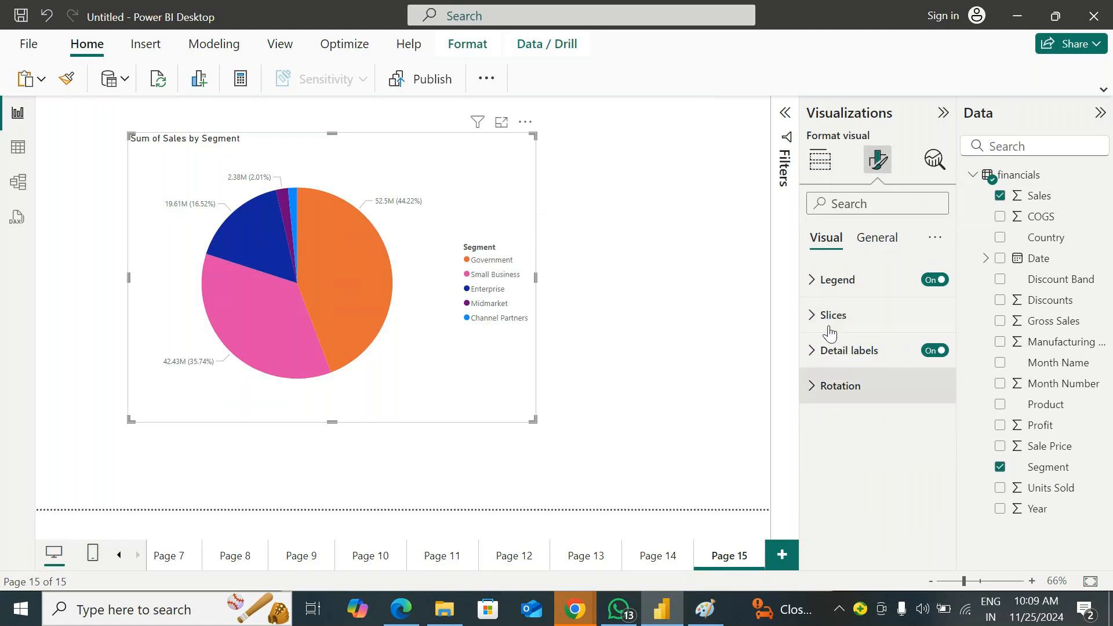
click(698, 273)
Add a new page with an empty pie chart, and one more page with an enlarged empty donut chart
click(781, 556)
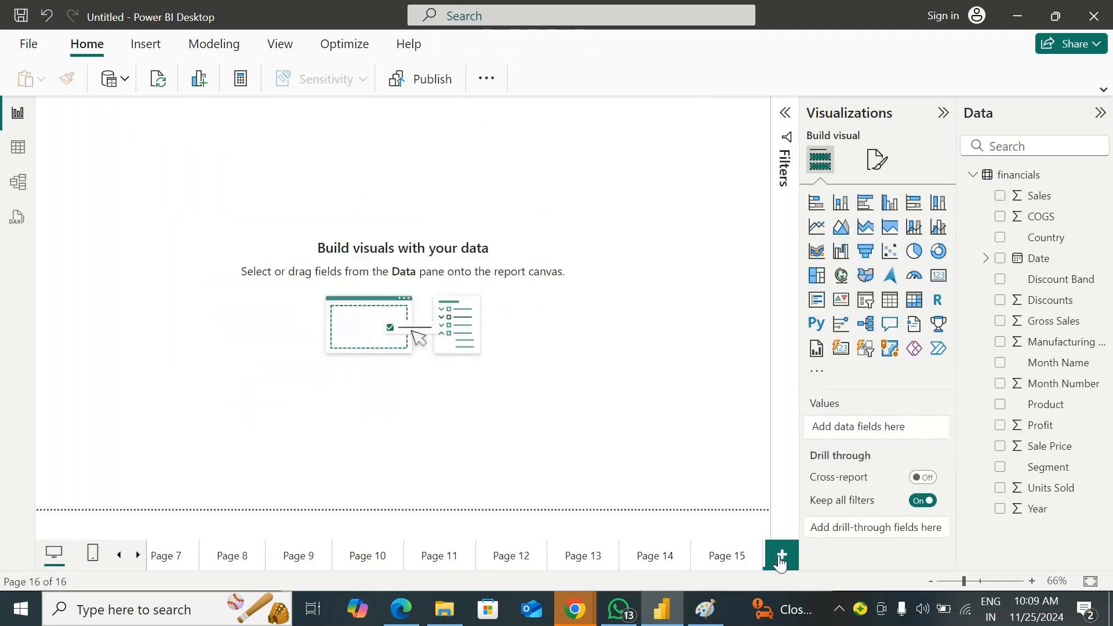
click(908, 258)
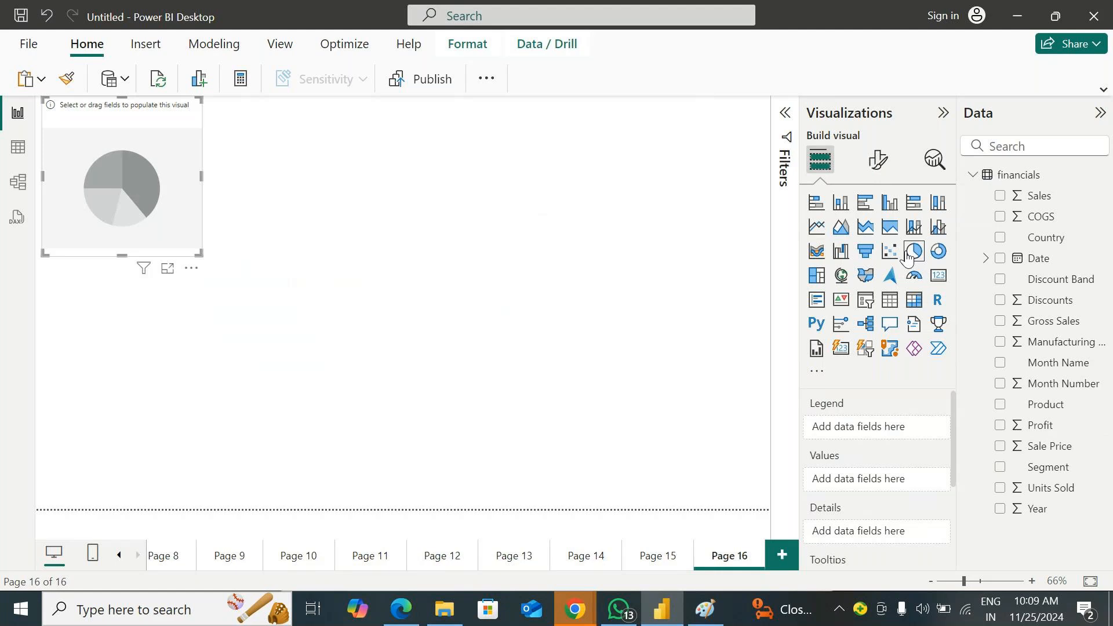
click(784, 560)
click(938, 251)
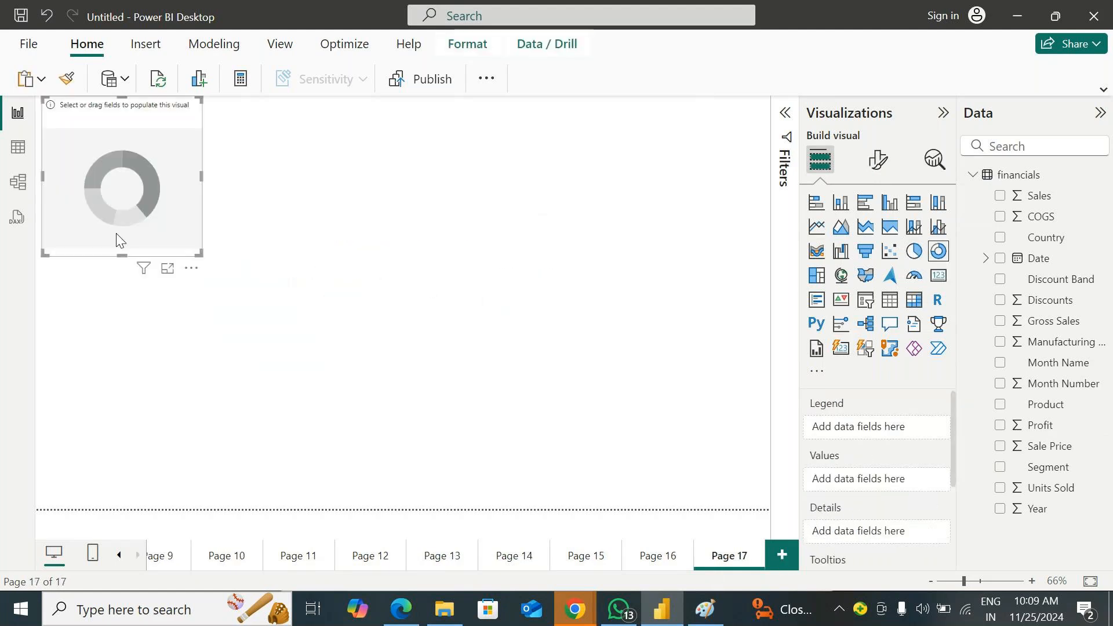
drag(200, 253, 466, 470)
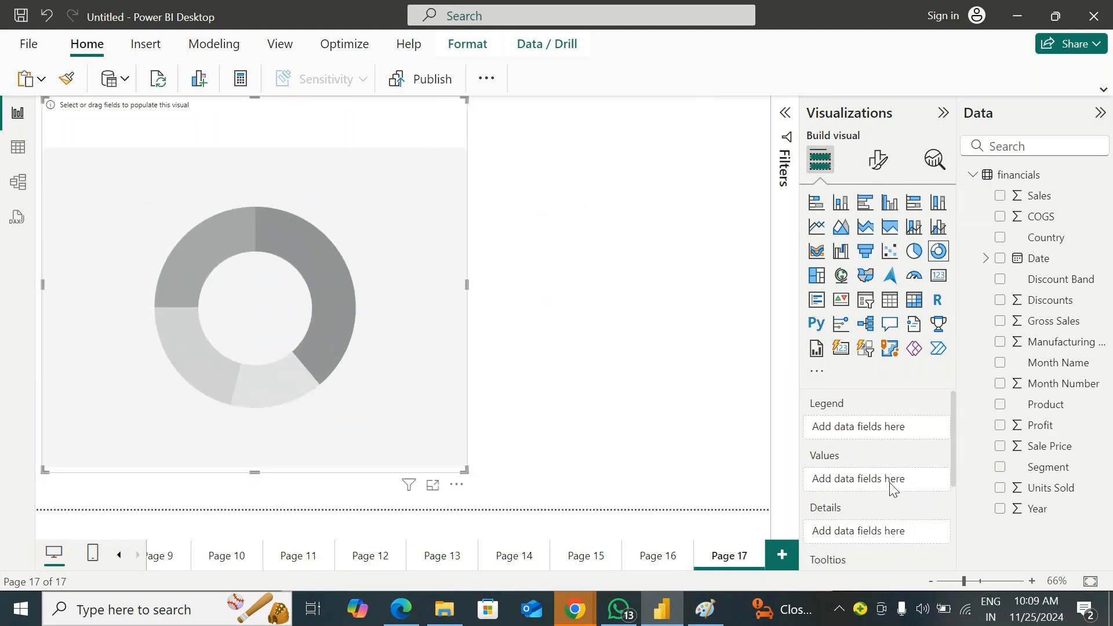
Fill the donut chart with Country as the legend and Sales as the values, and move the chart right
drag(1055, 245, 286, 414)
drag(1040, 242, 303, 249)
drag(1038, 195, 390, 228)
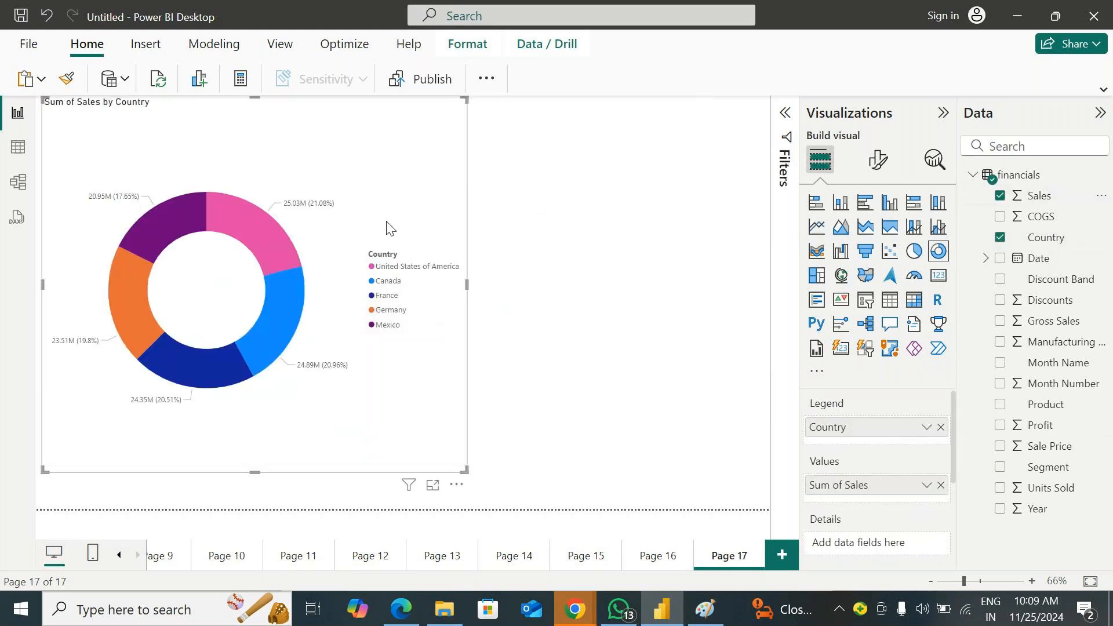
drag(336, 395, 455, 369)
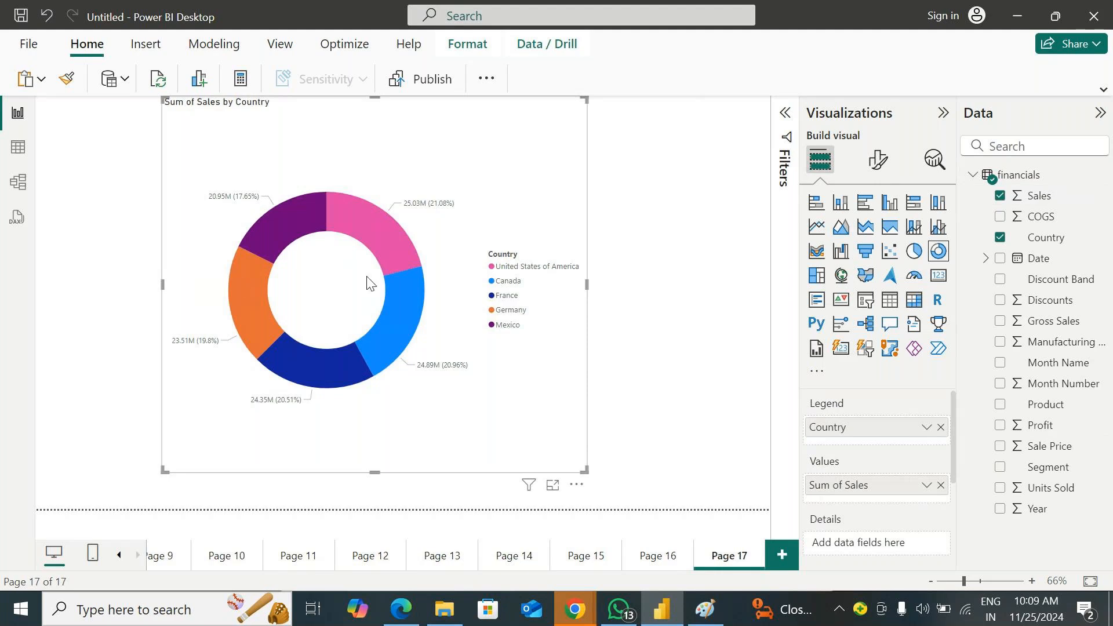
Add Segment to the donut chart's details, and Units Sold and Profit to its tooltips
scroll(910, 452, down, 5)
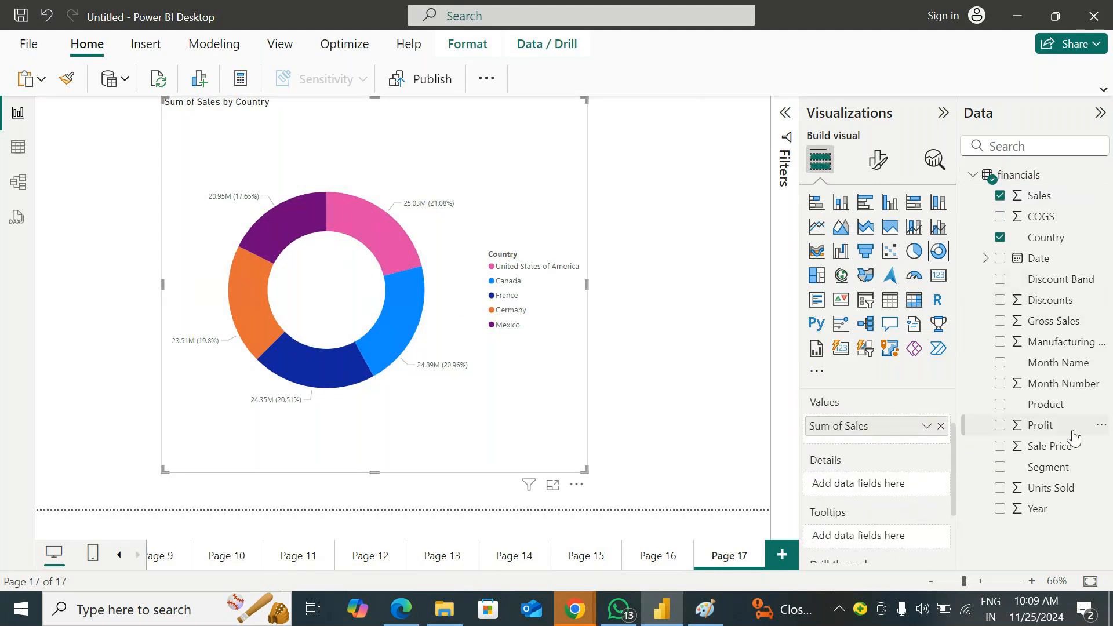
drag(1048, 467, 927, 488)
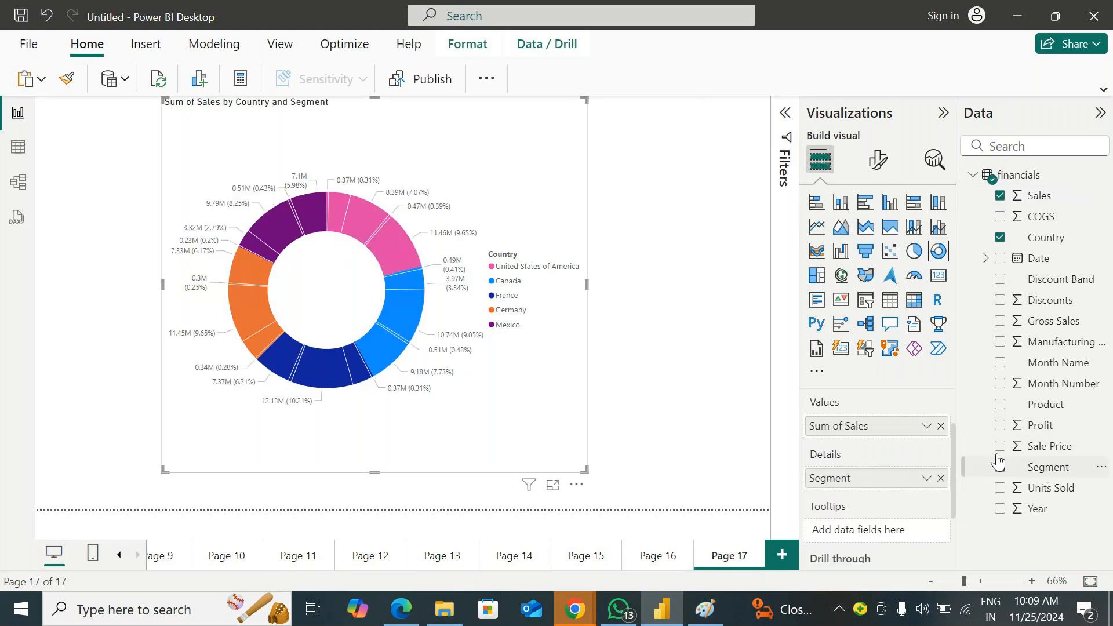
drag(1049, 488, 930, 527)
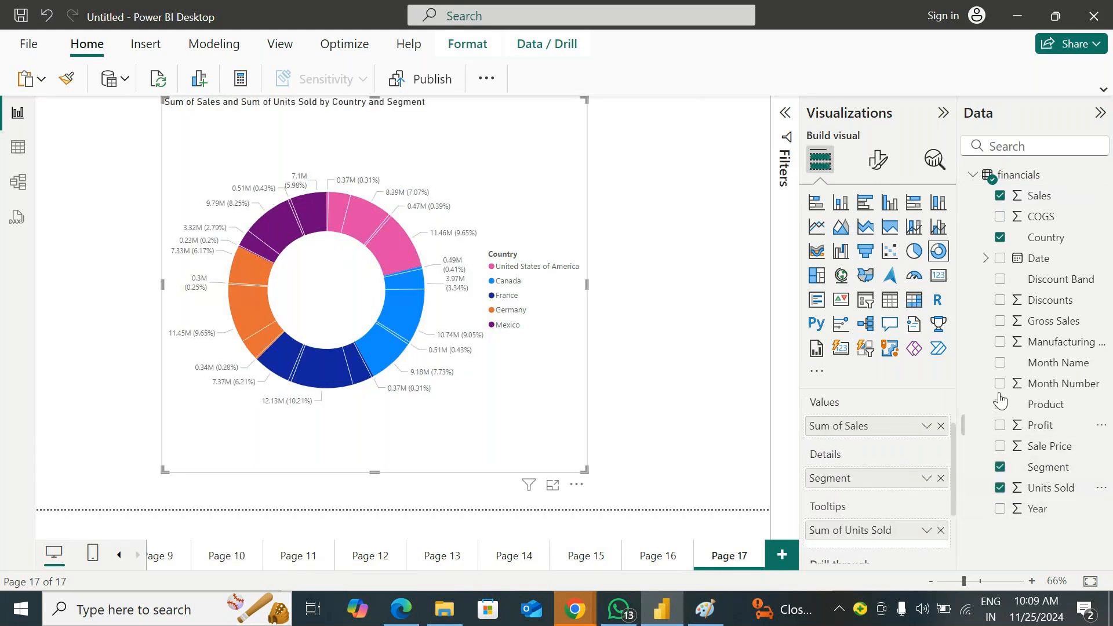
drag(1071, 425, 915, 549)
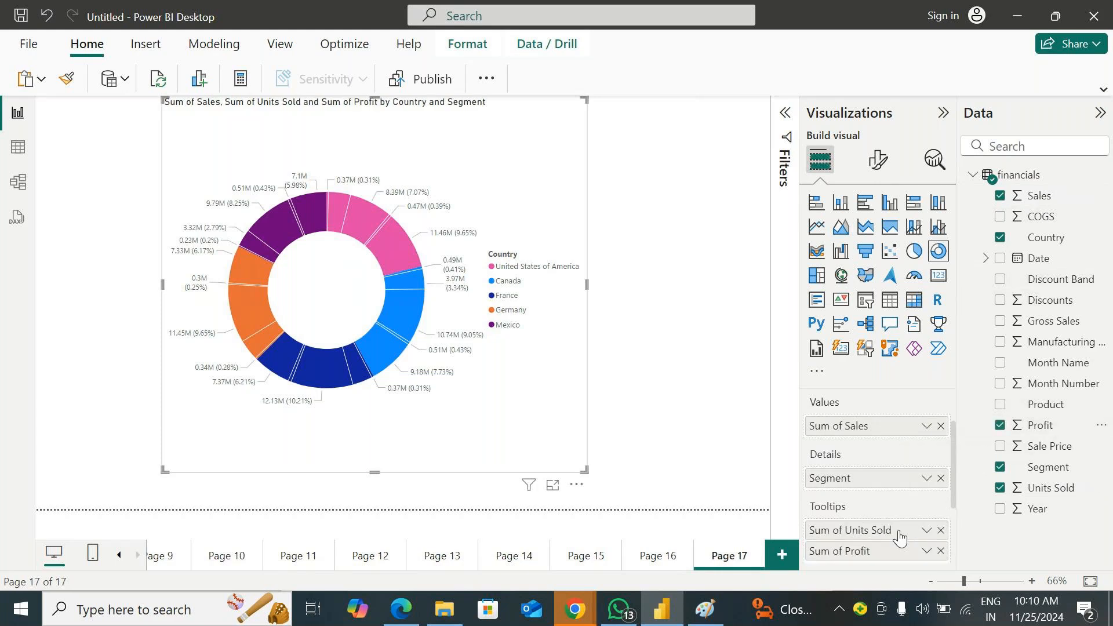
Try an inner radius of 0% on the donut chart, set it to 88%, and move the chart right and slightly down
click(880, 164)
click(814, 281)
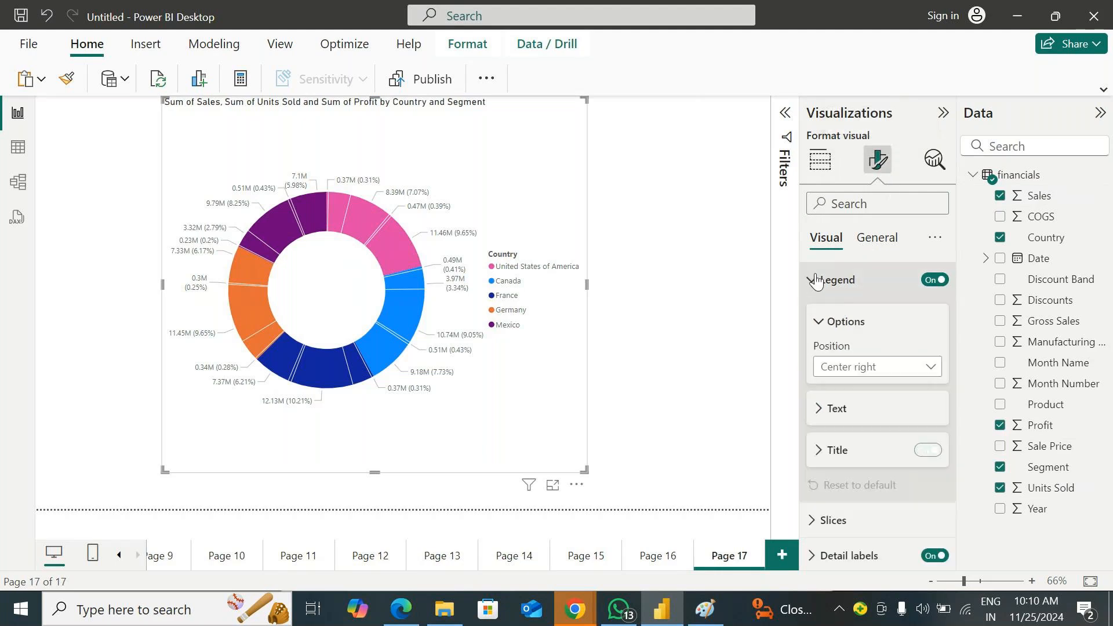
click(821, 287)
click(825, 318)
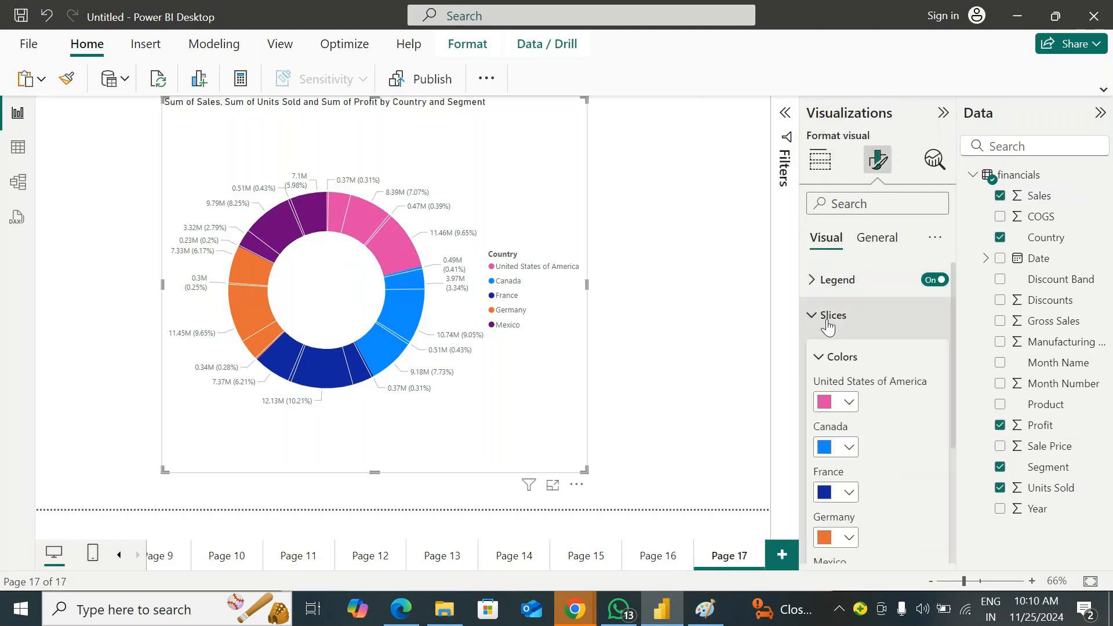
scroll(869, 406, down, 5)
scroll(855, 455, down, 1)
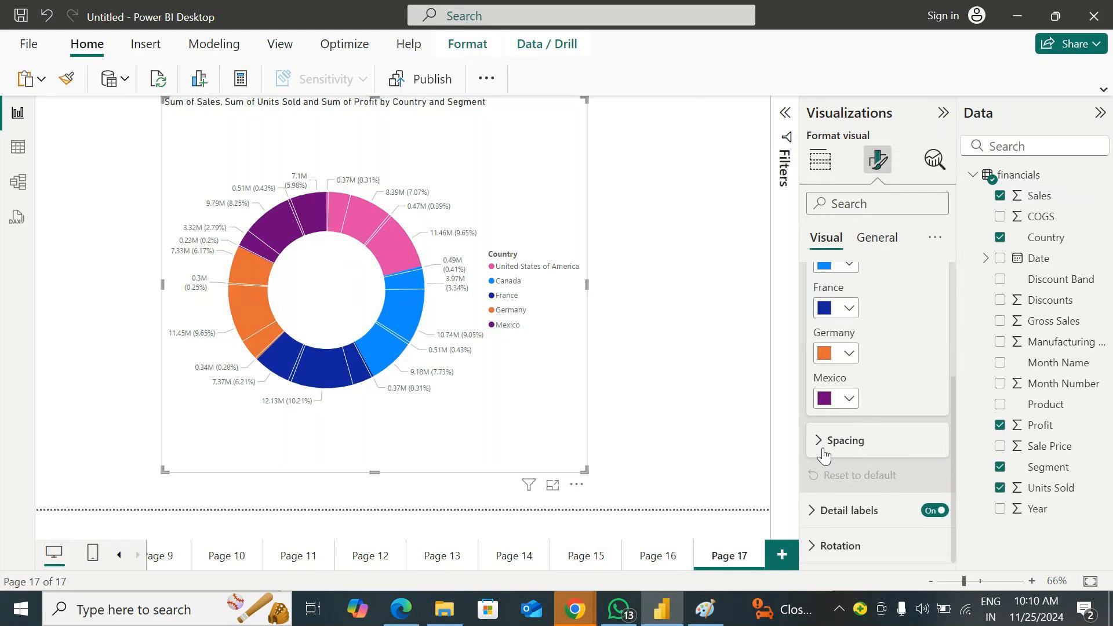
click(822, 447)
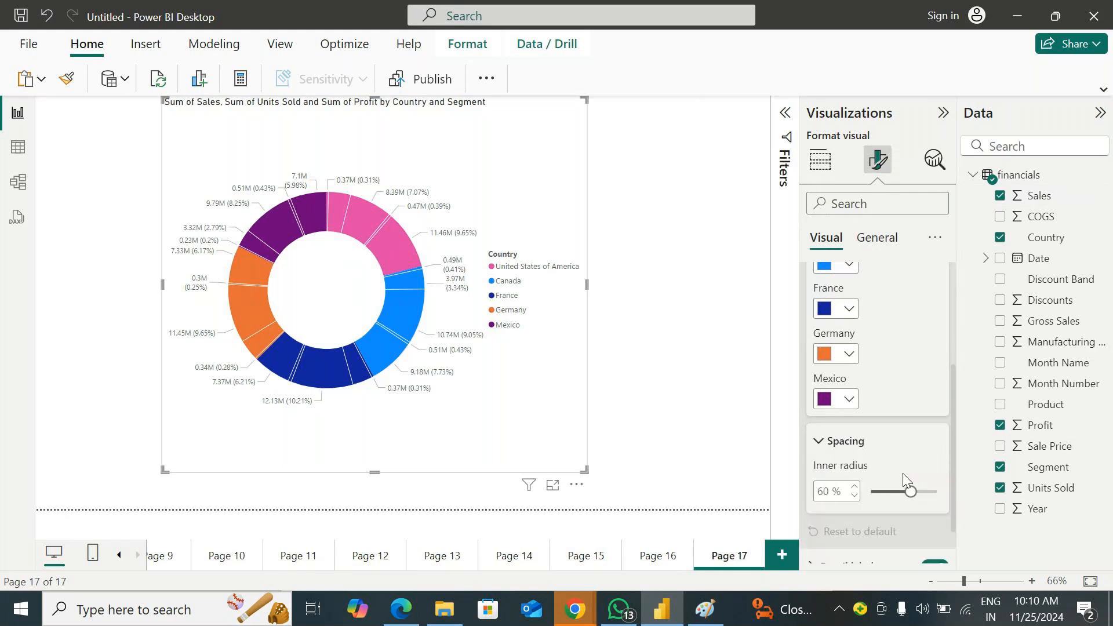
drag(913, 492, 617, 510)
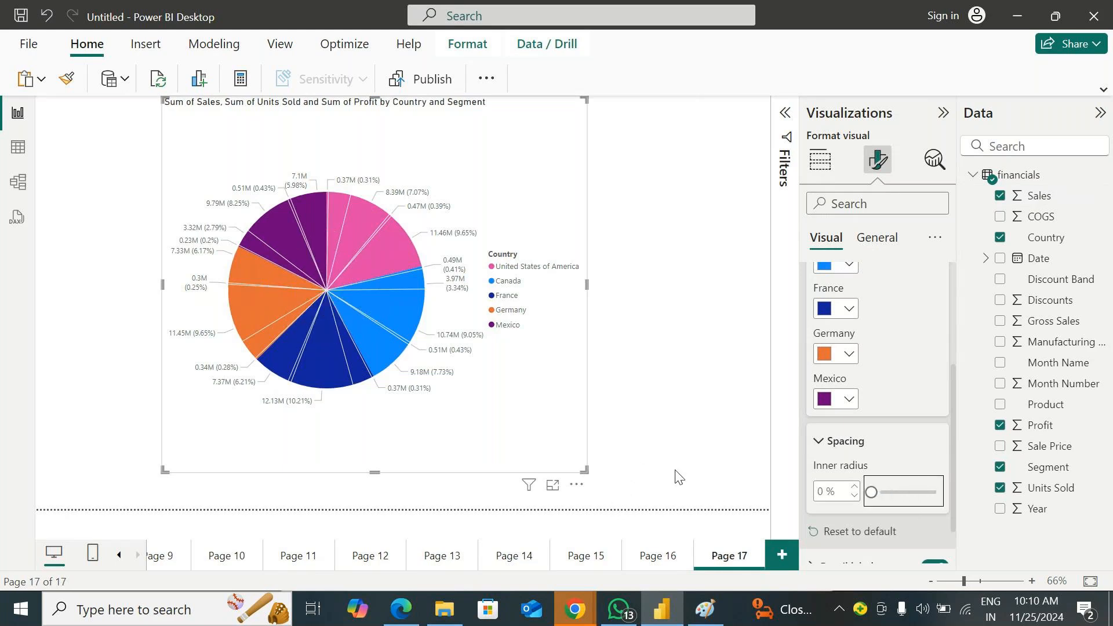
drag(869, 490, 929, 492)
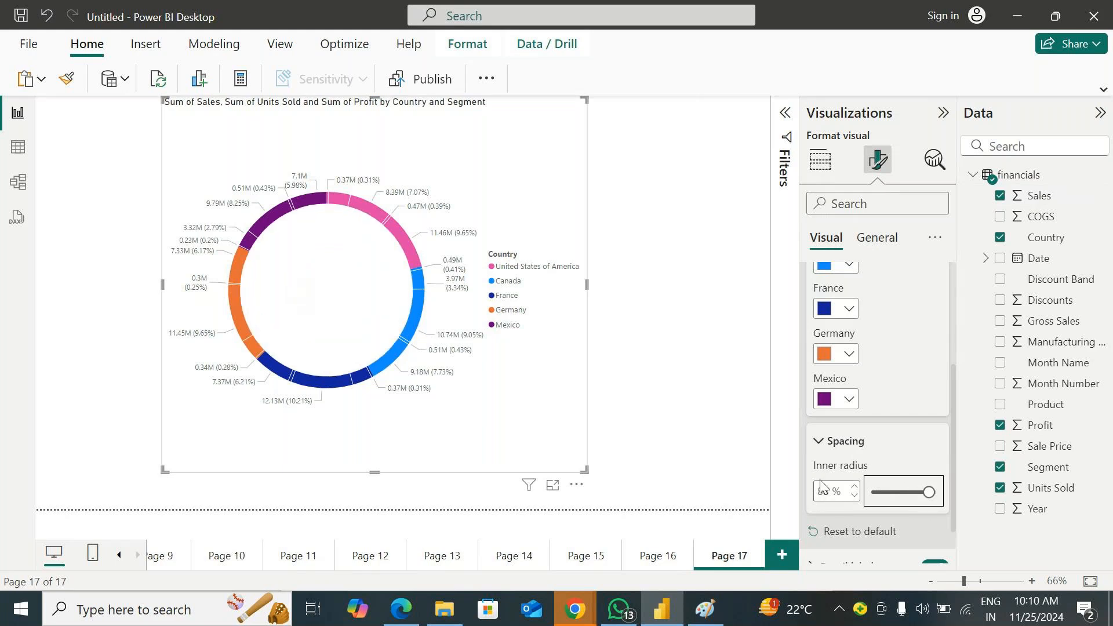
drag(588, 473, 720, 500)
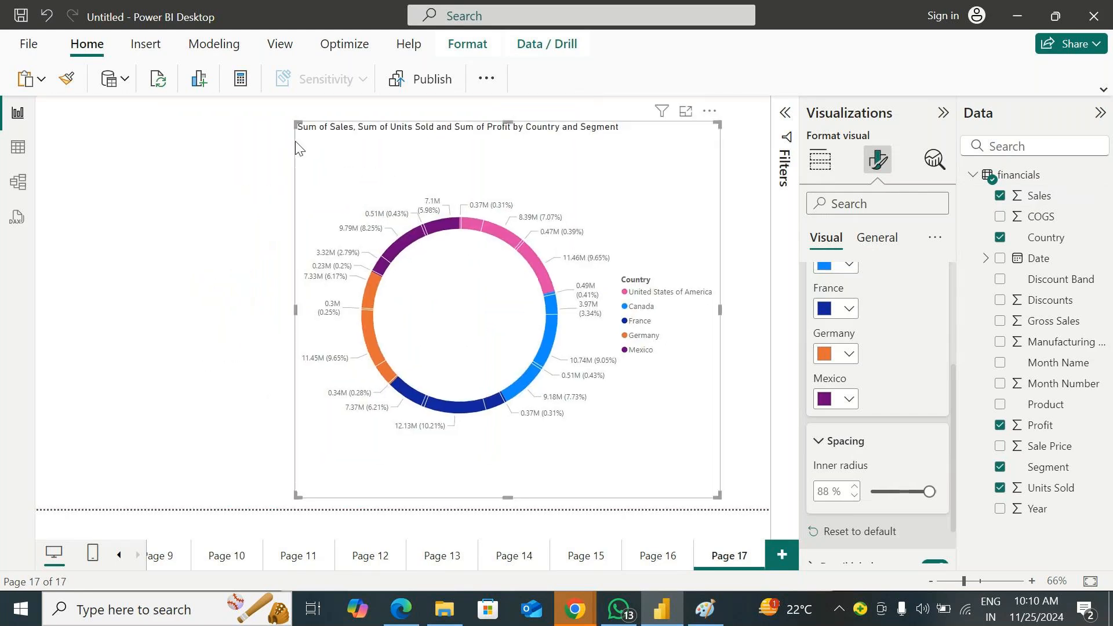
Enlarge the donut chart up and to the left, and place a small card showing Sales inside its ring
drag(298, 123, 215, 96)
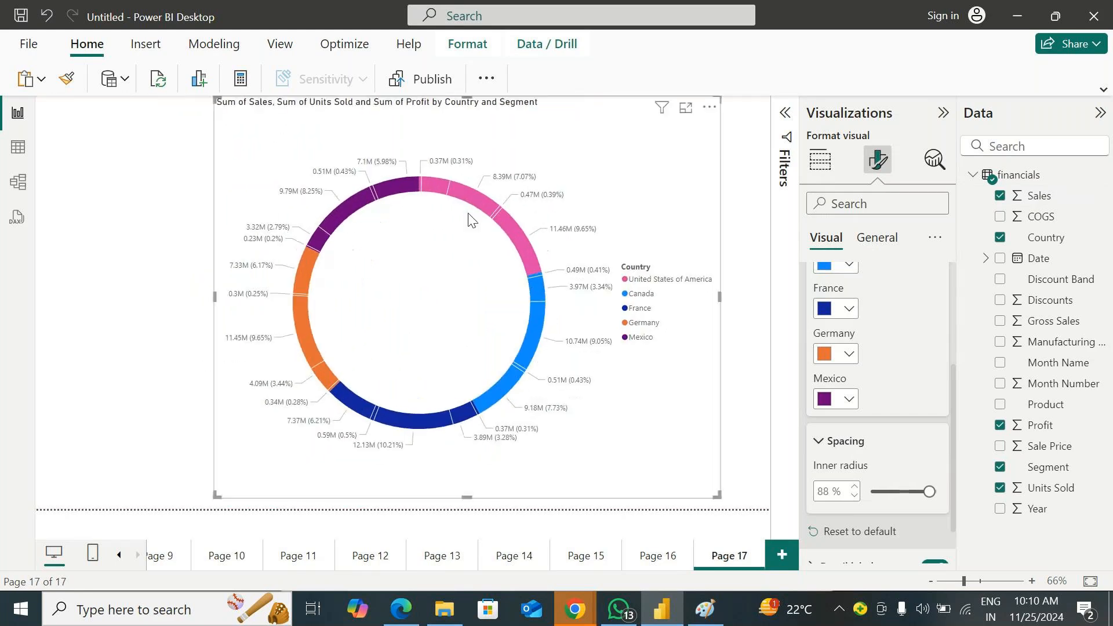
click(156, 290)
click(940, 280)
drag(1039, 196, 477, 435)
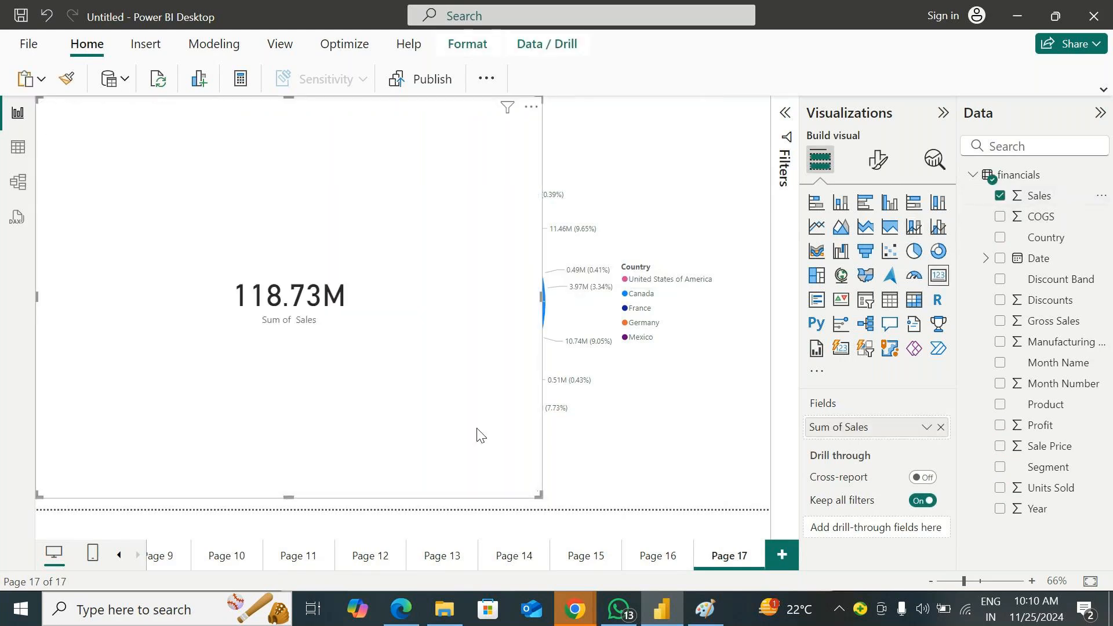
drag(535, 495, 221, 228)
drag(127, 185, 405, 316)
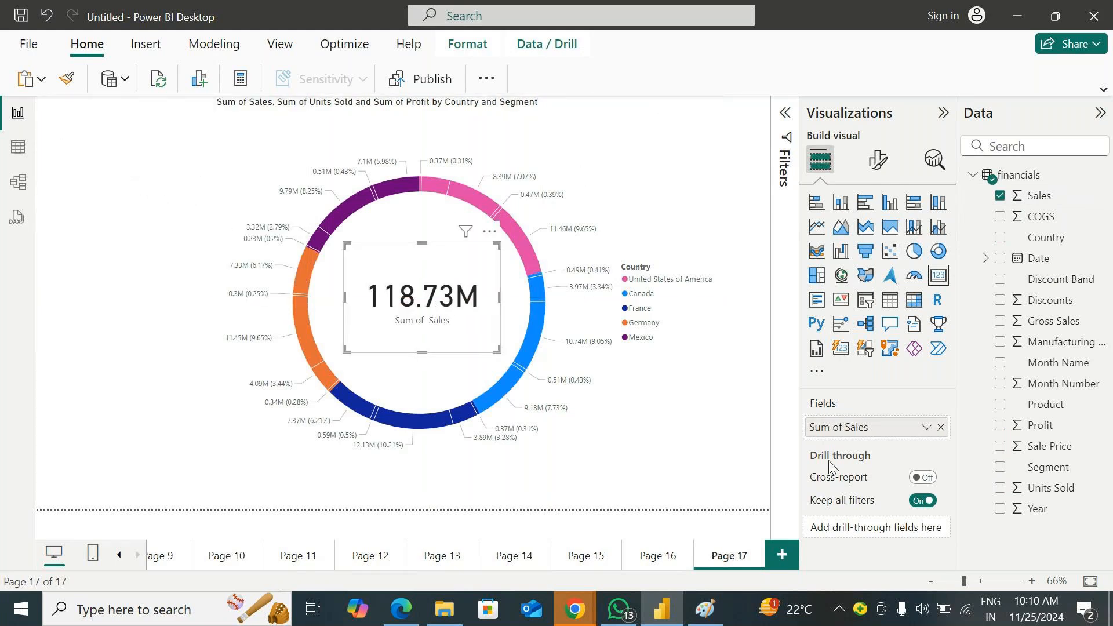
Remove Segment from the donut chart's details, and collapse the Data pane
click(878, 160)
click(807, 170)
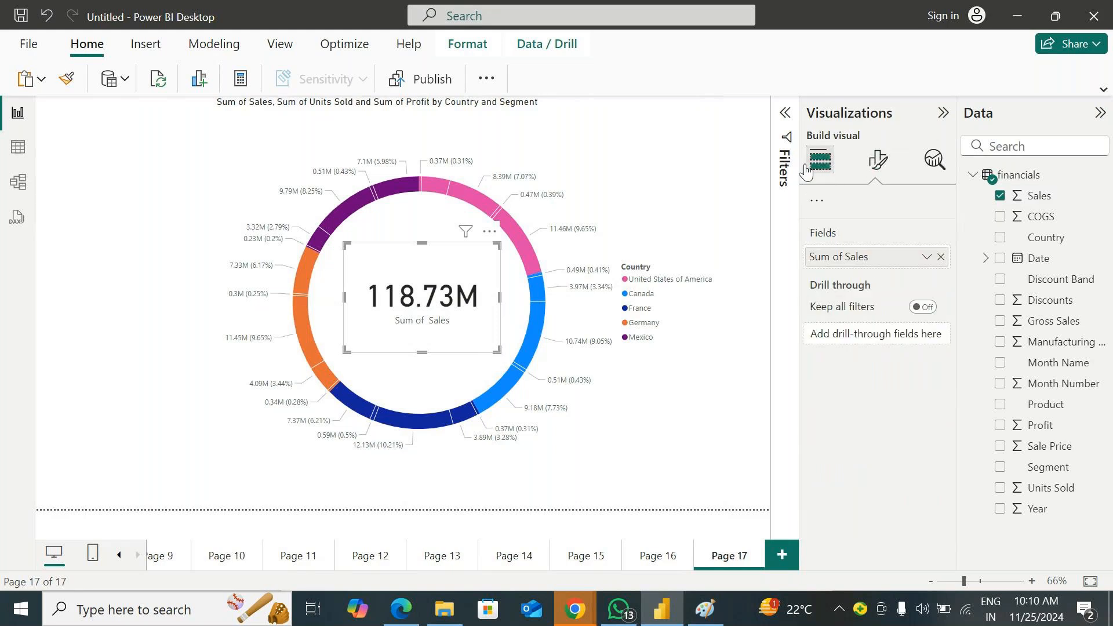
click(651, 145)
click(940, 540)
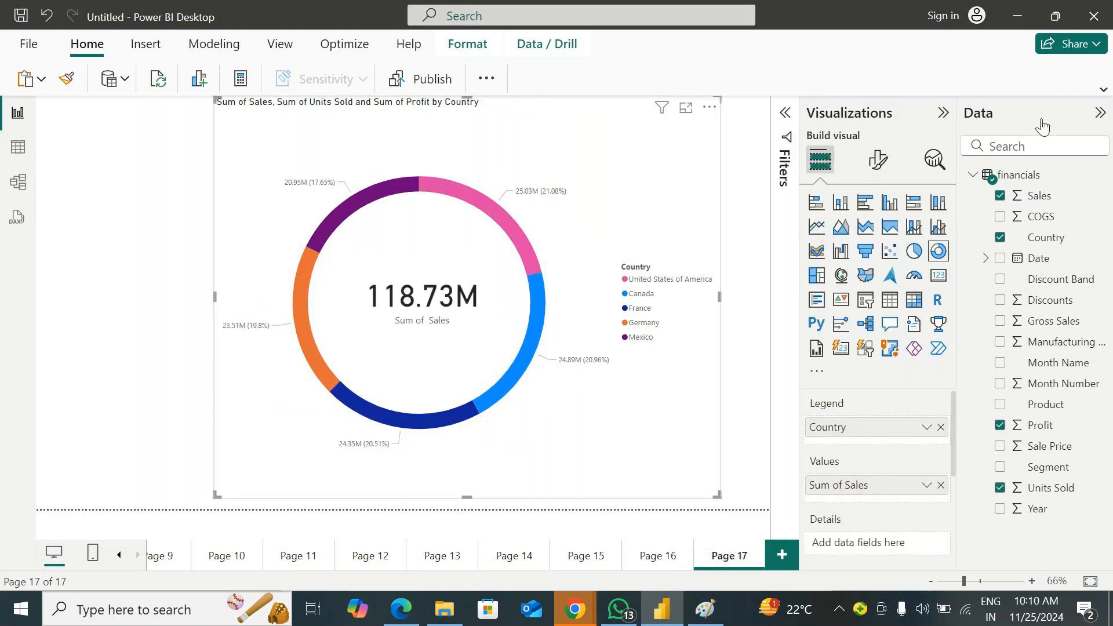
click(1100, 113)
click(117, 274)
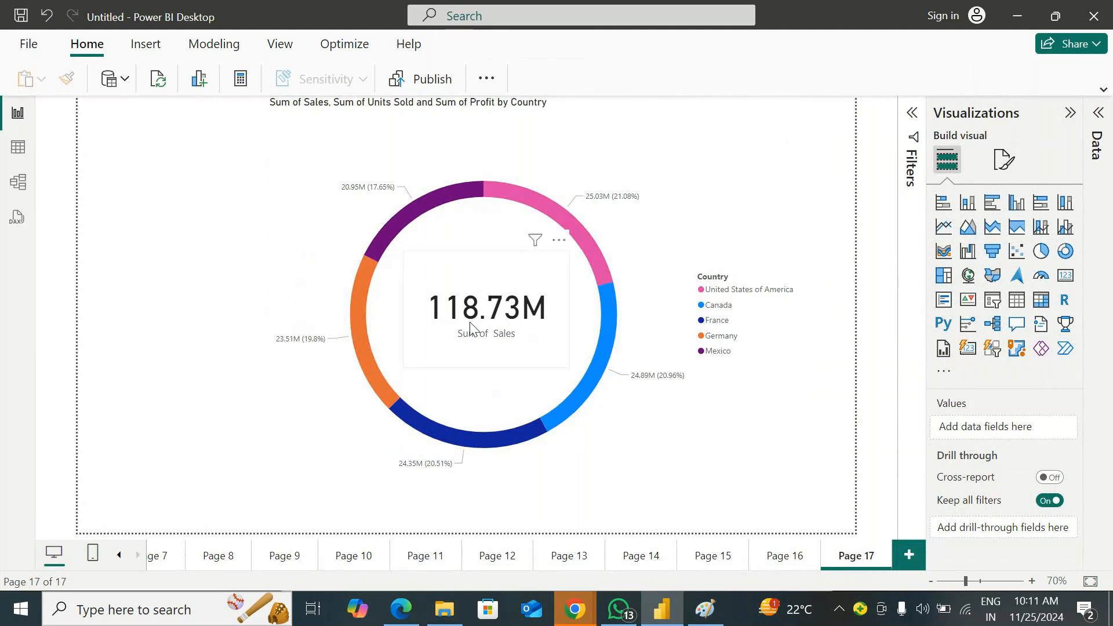
Reposition the Sales card slightly up and to the right inside the donut ring
drag(485, 330, 476, 321)
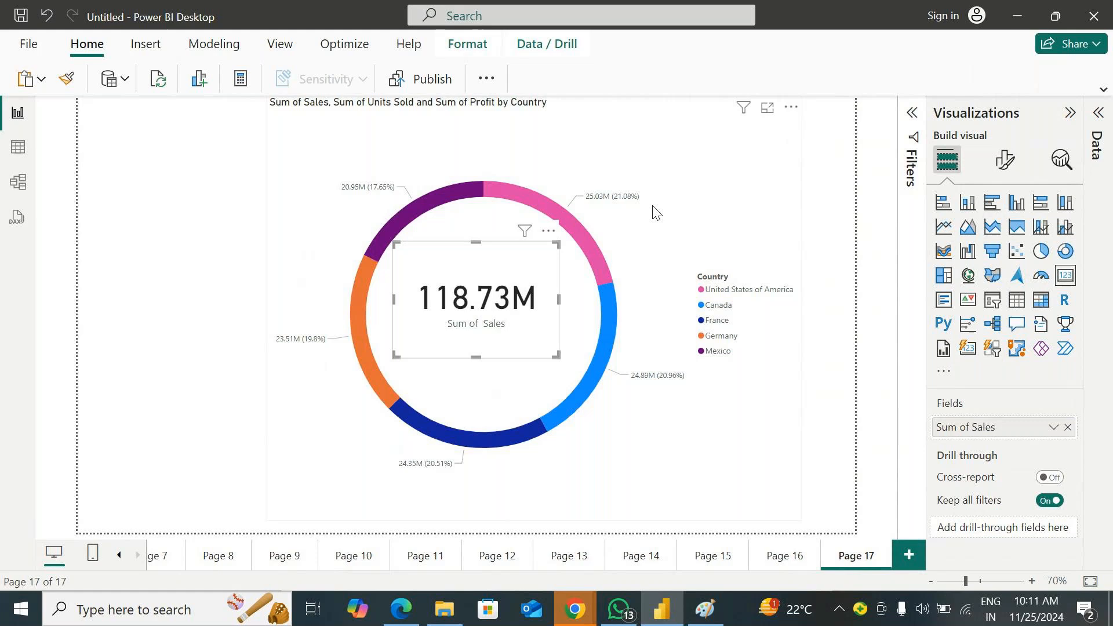
click(221, 243)
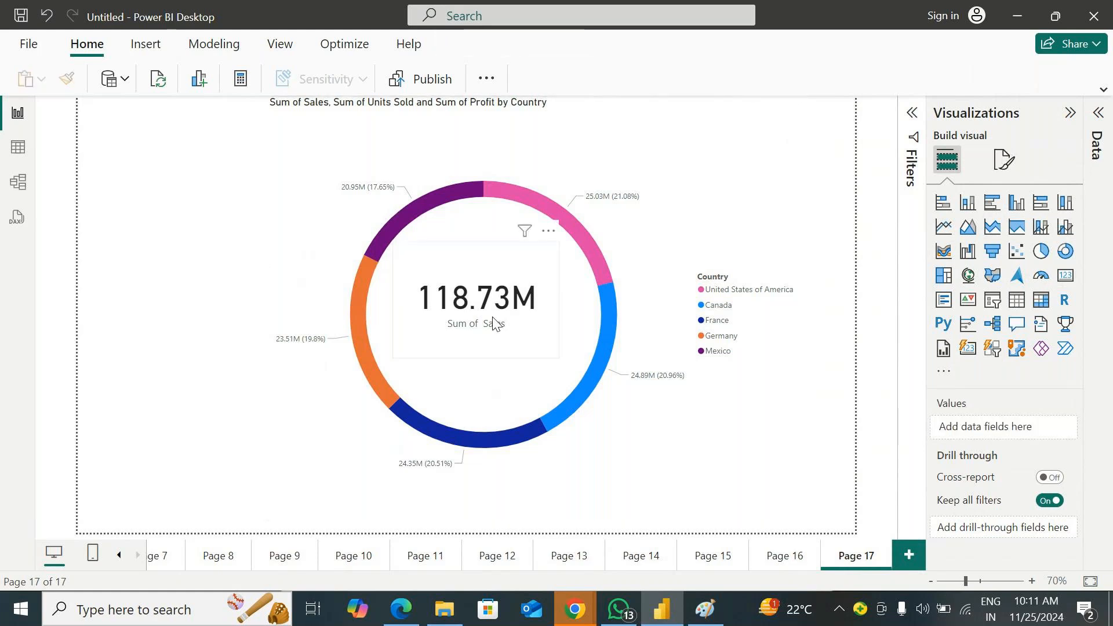
click(510, 323)
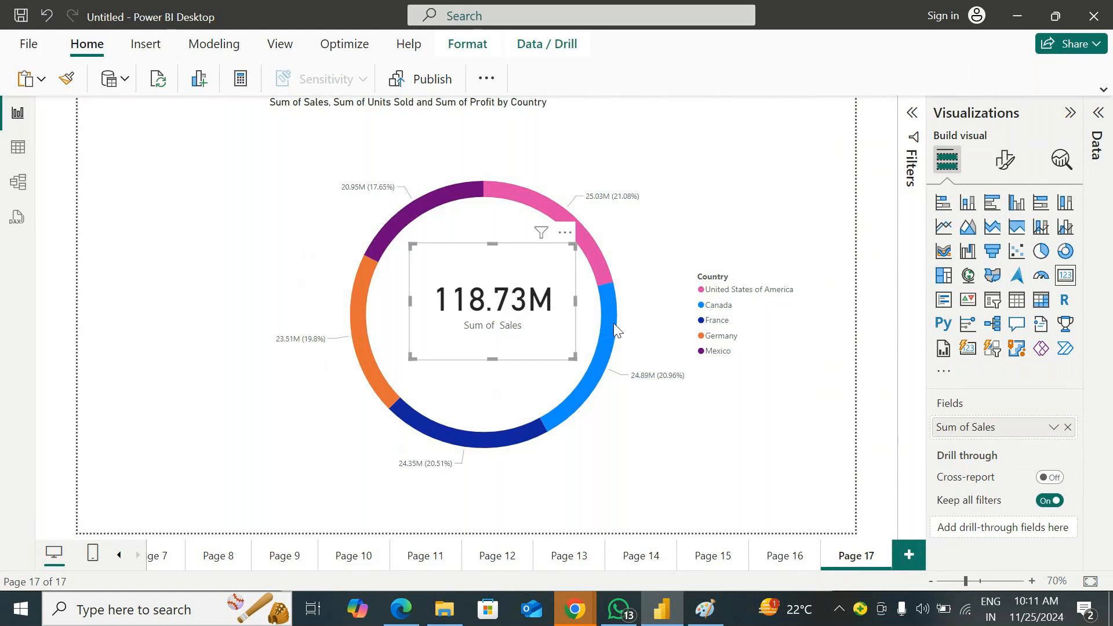
Try an inner radius of 0% on the donut chart, and set it to 76%
click(1005, 159)
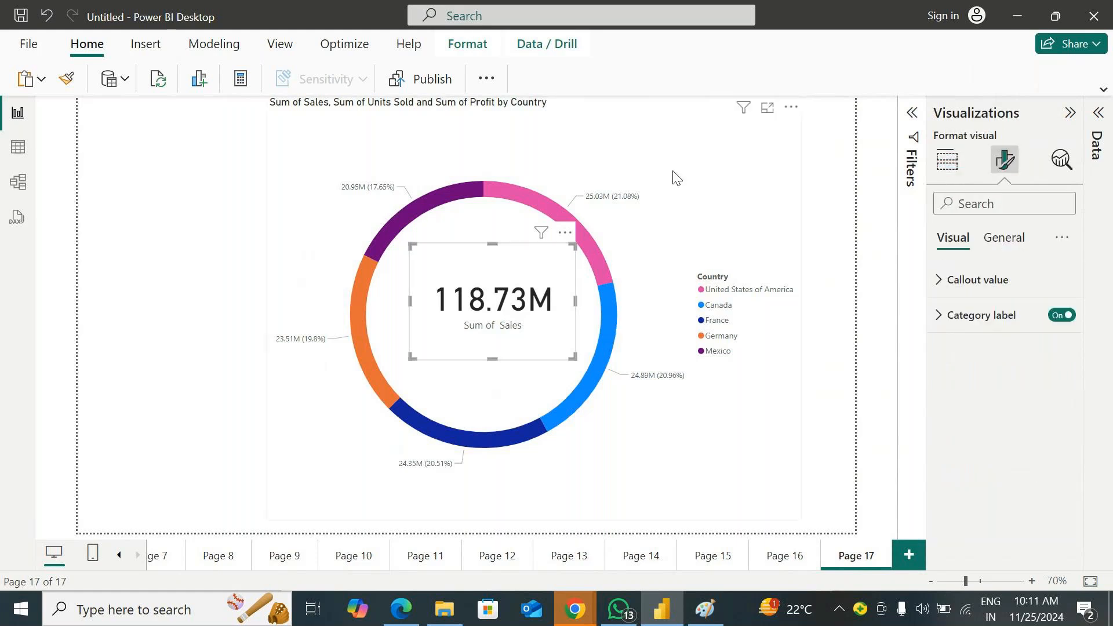
click(656, 165)
click(960, 315)
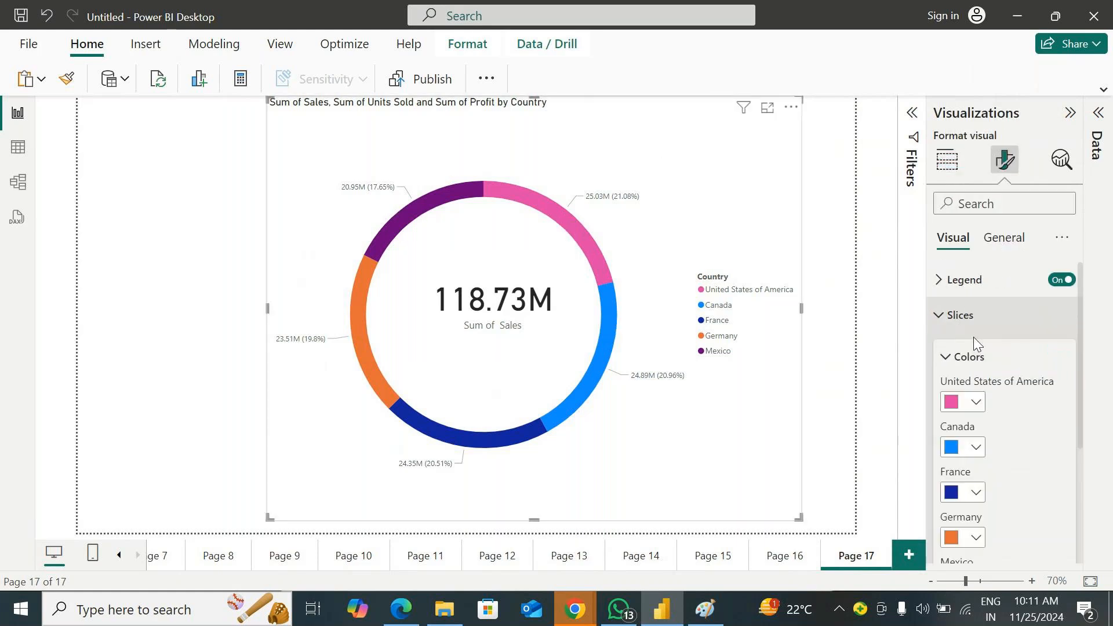
scroll(1014, 406, down, 3)
click(1013, 441)
scroll(1014, 442, down, 1)
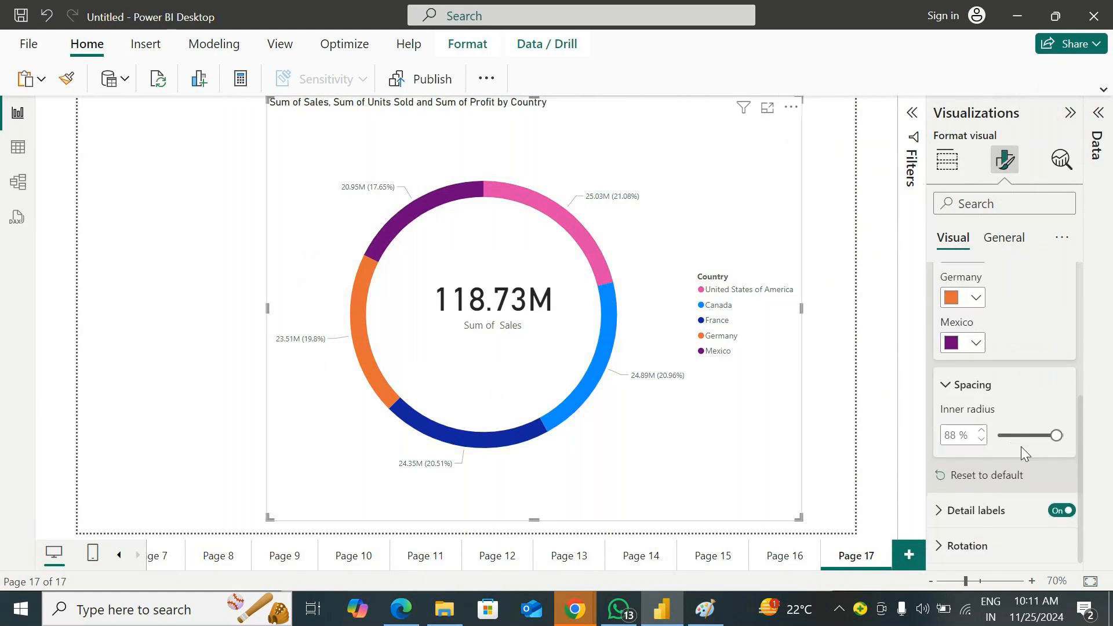
drag(1055, 436, 997, 436)
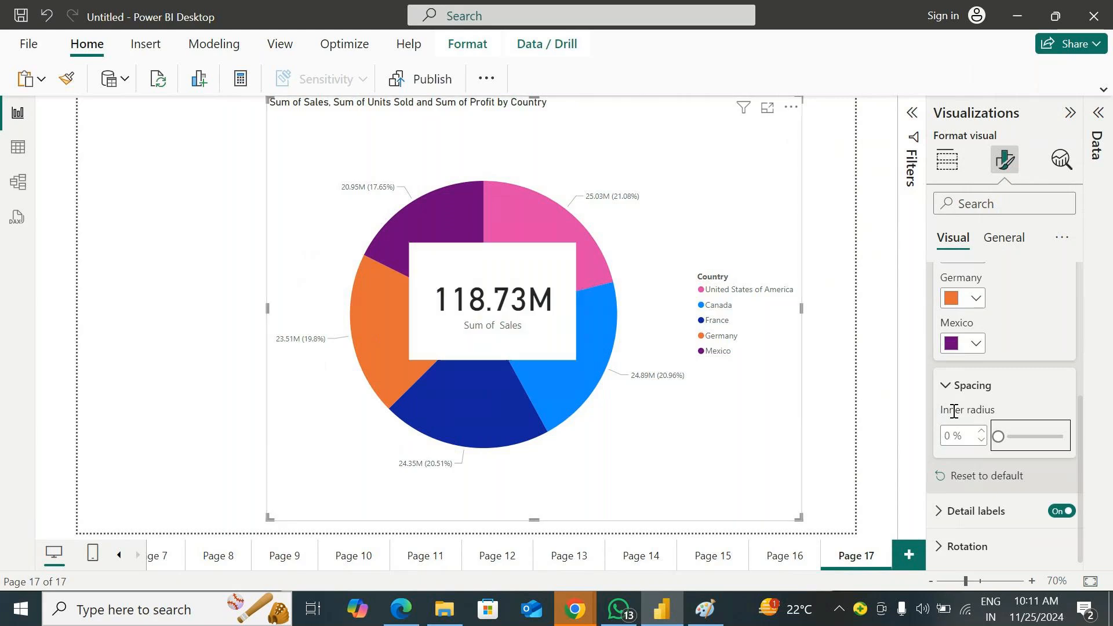
drag(998, 436, 1049, 438)
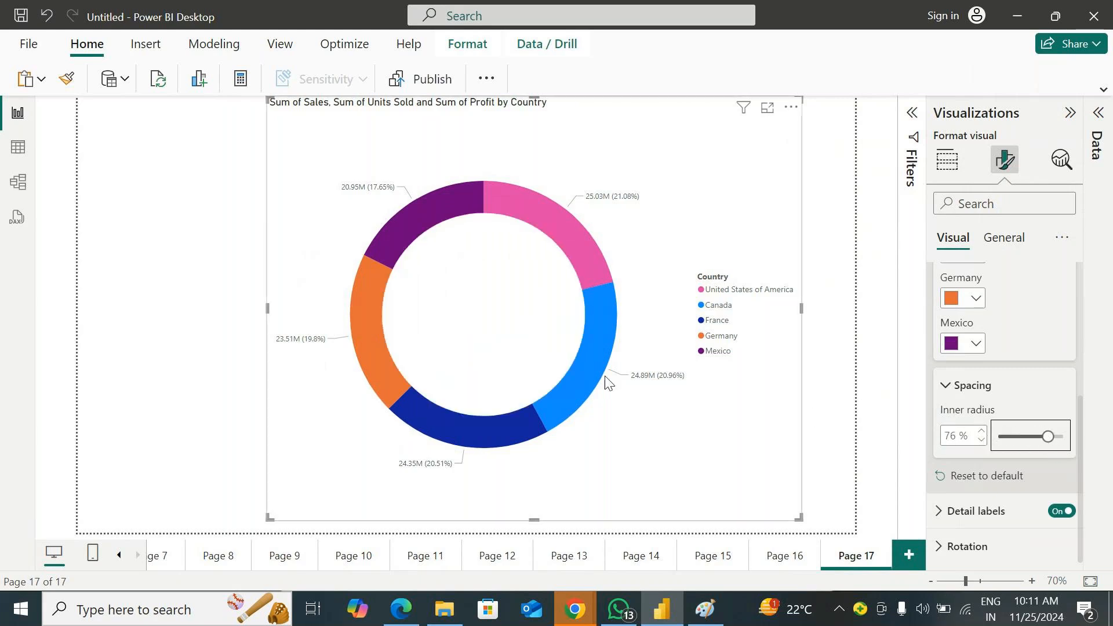
click(132, 238)
click(1070, 113)
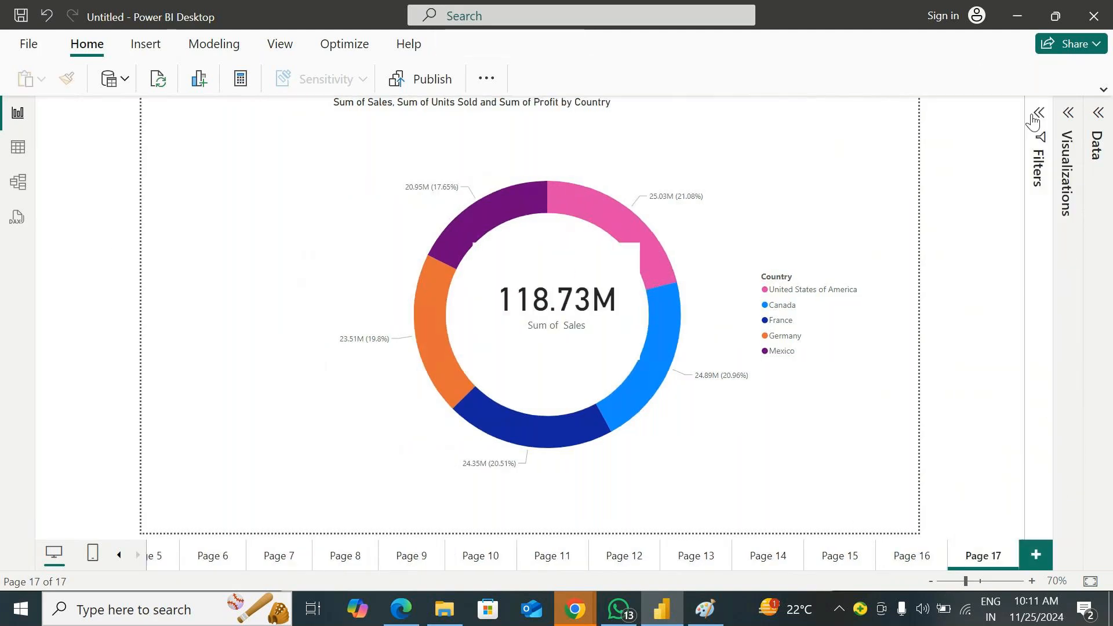
mouse_move(659, 608)
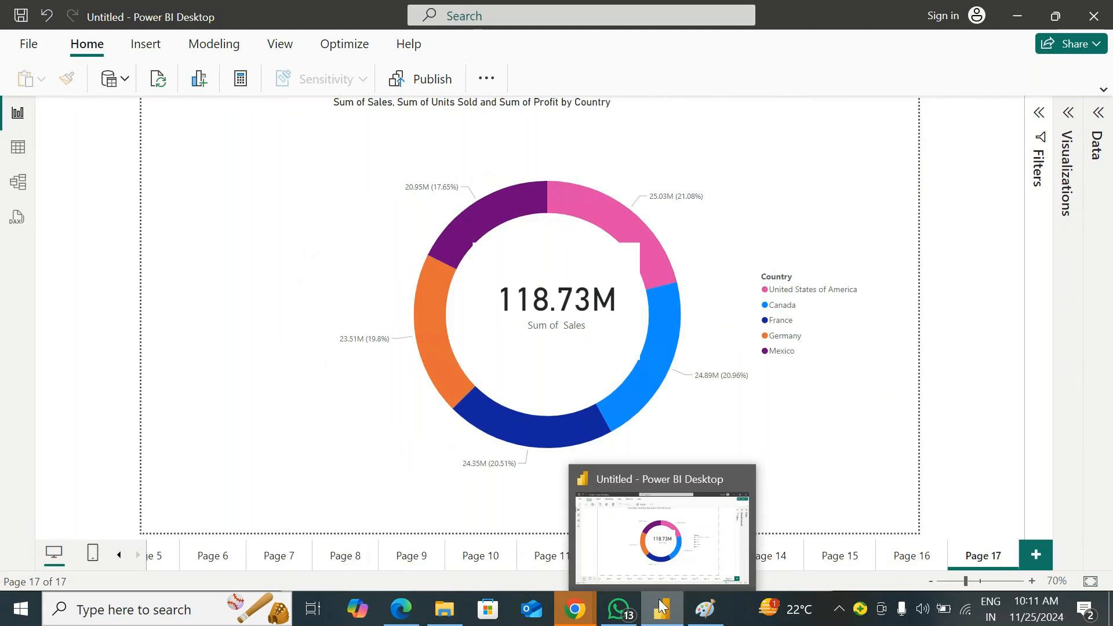
click(1068, 116)
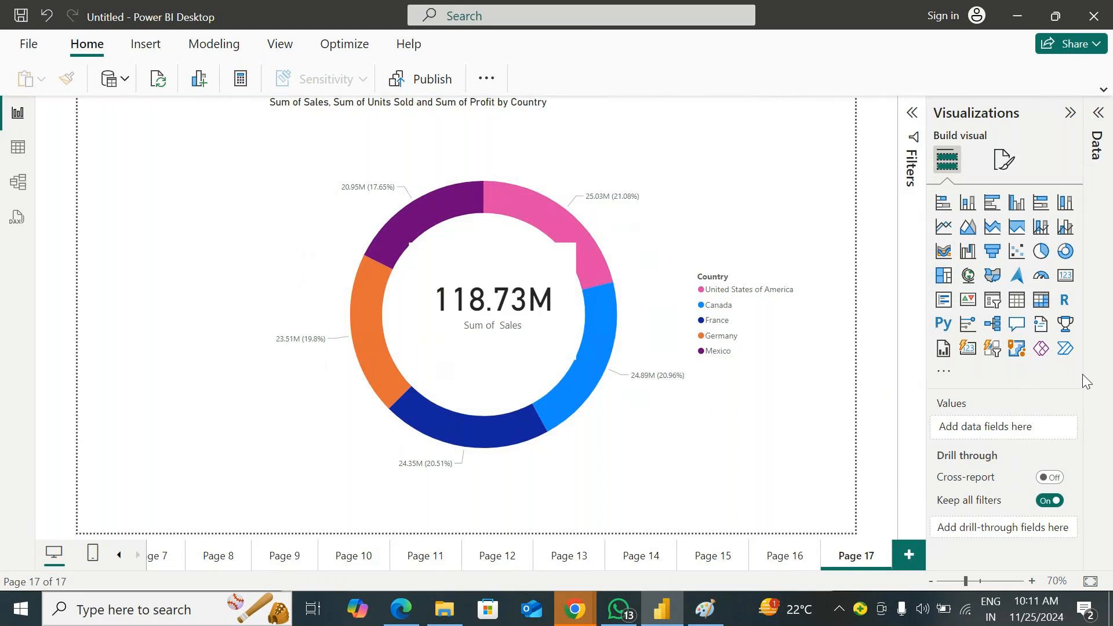
click(403, 613)
click(568, 613)
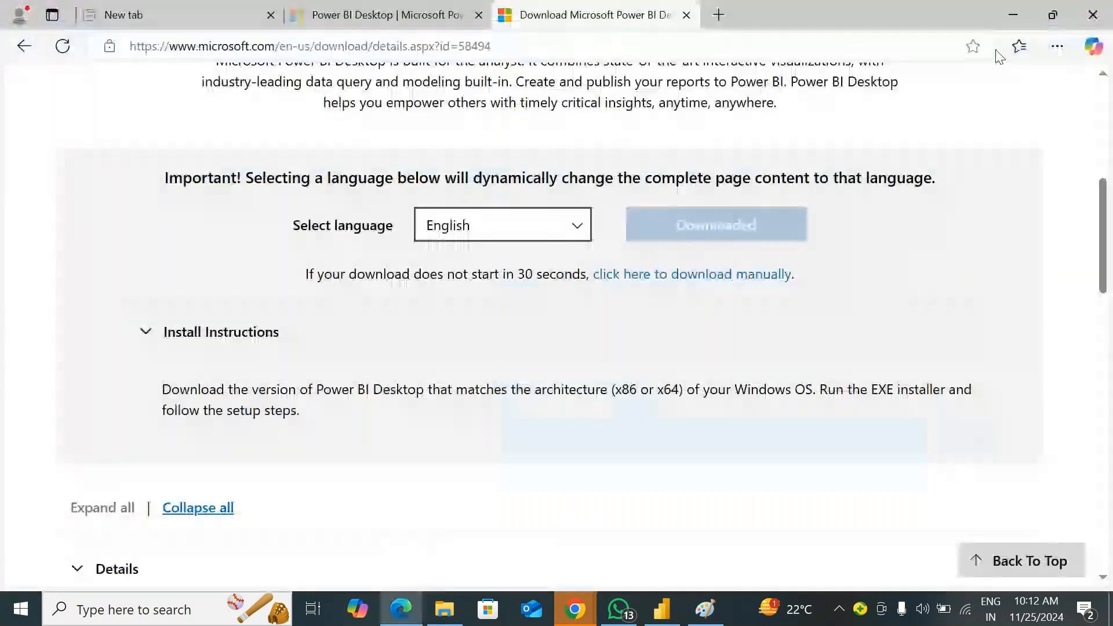
click(1014, 15)
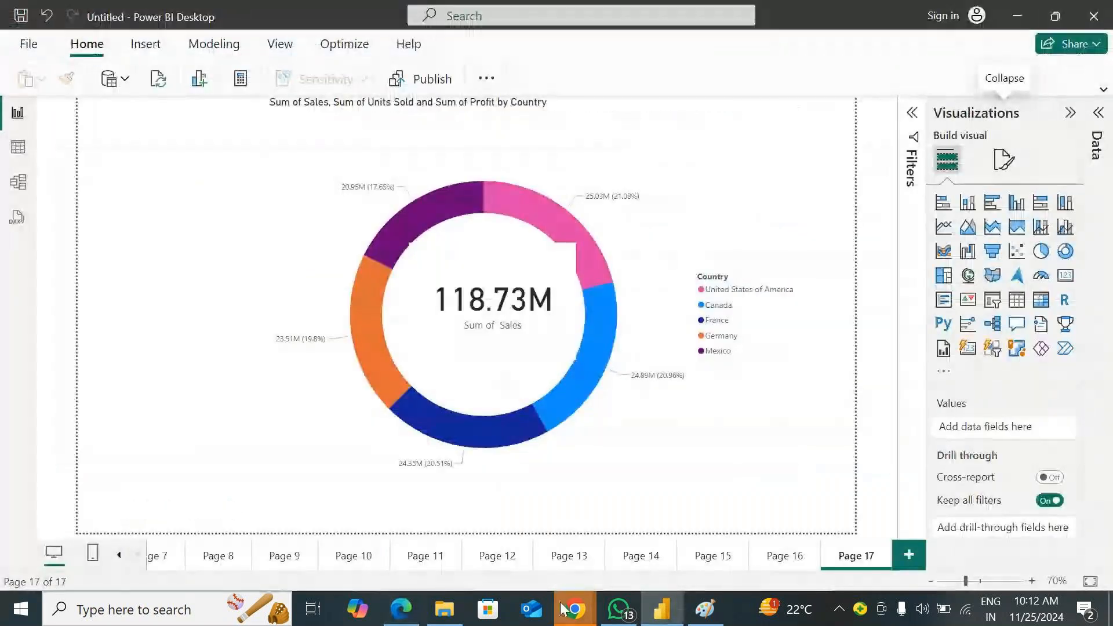
Switch to the GoTo Meeting window in Chrome and bring up the options for leaving the session
mouse_move(574, 609)
click(666, 527)
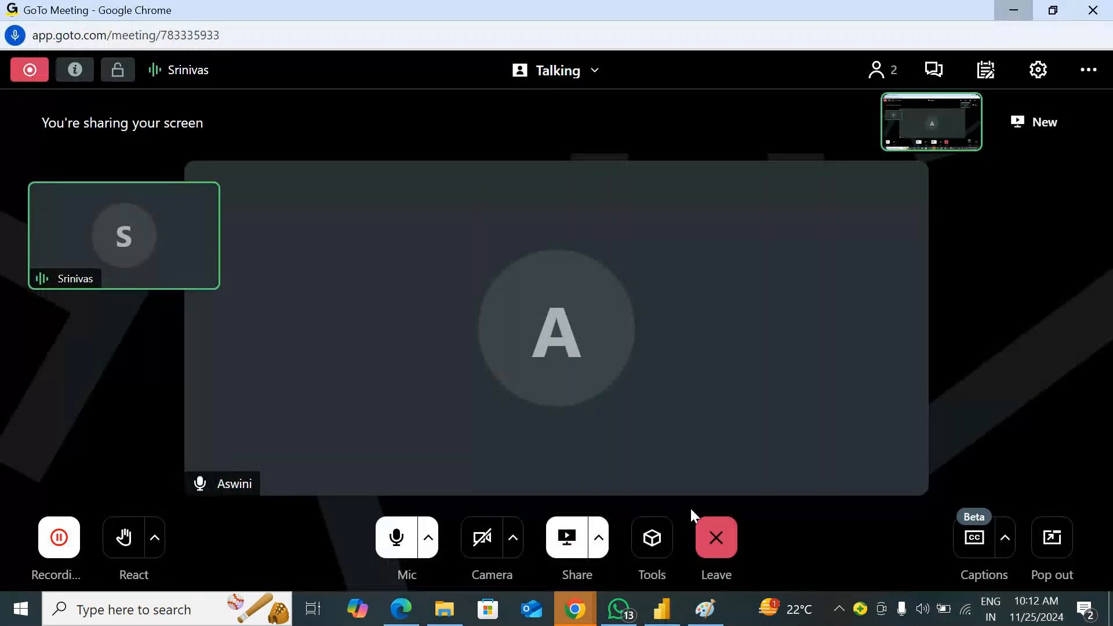
click(734, 534)
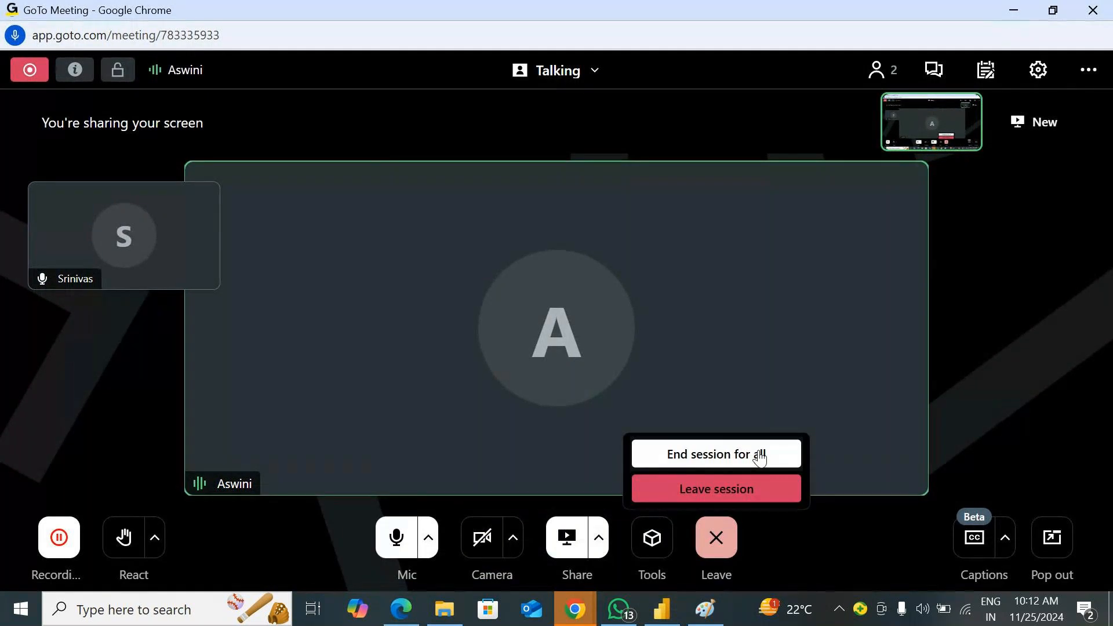